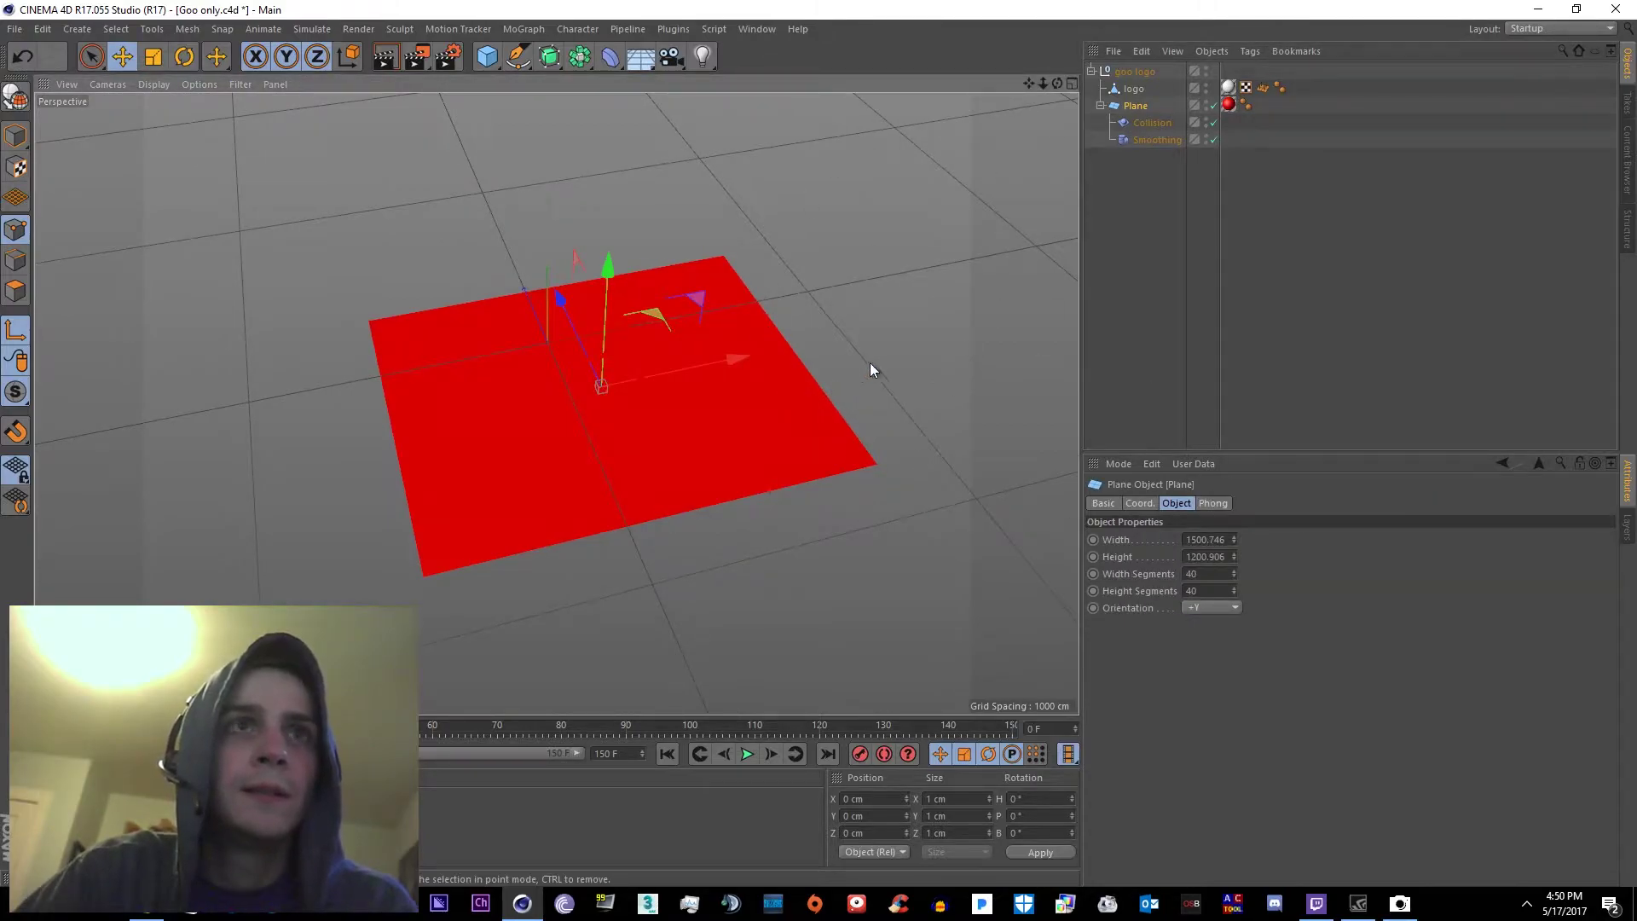
pyautogui.keyDown('alt'); pyautogui.moveTo(848, 317); pyautogui.dragTo(780, 385); pyautogui.keyUp('alt')
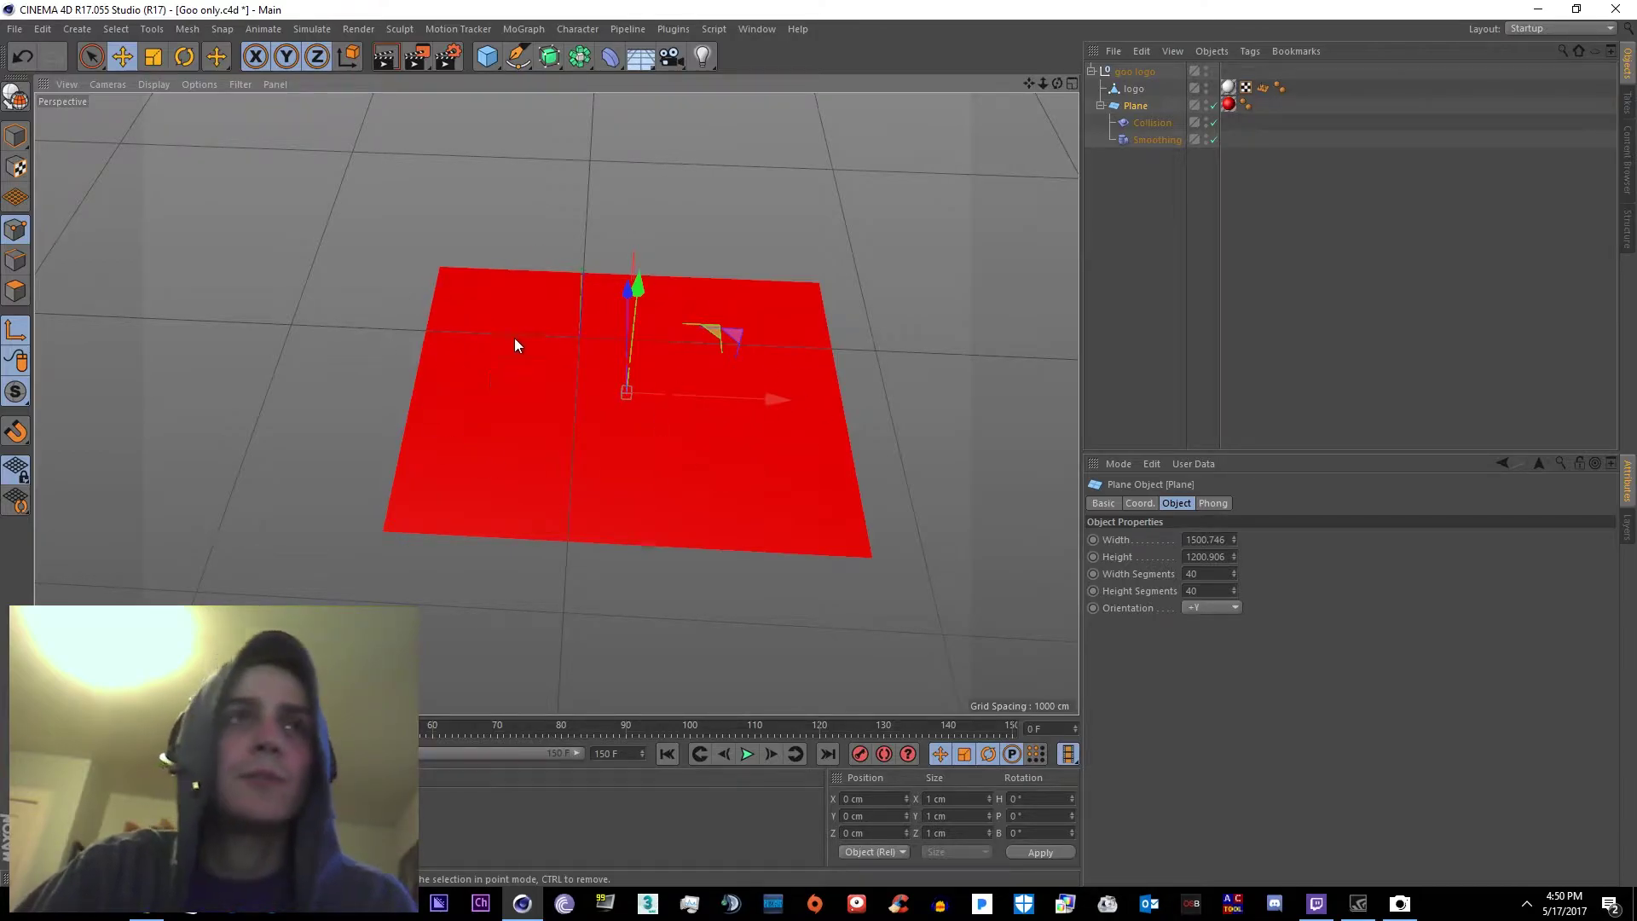
pyautogui.keyDown('alt'); pyautogui.moveTo(678, 431); pyautogui.dragTo(946, 358); pyautogui.keyUp('alt')
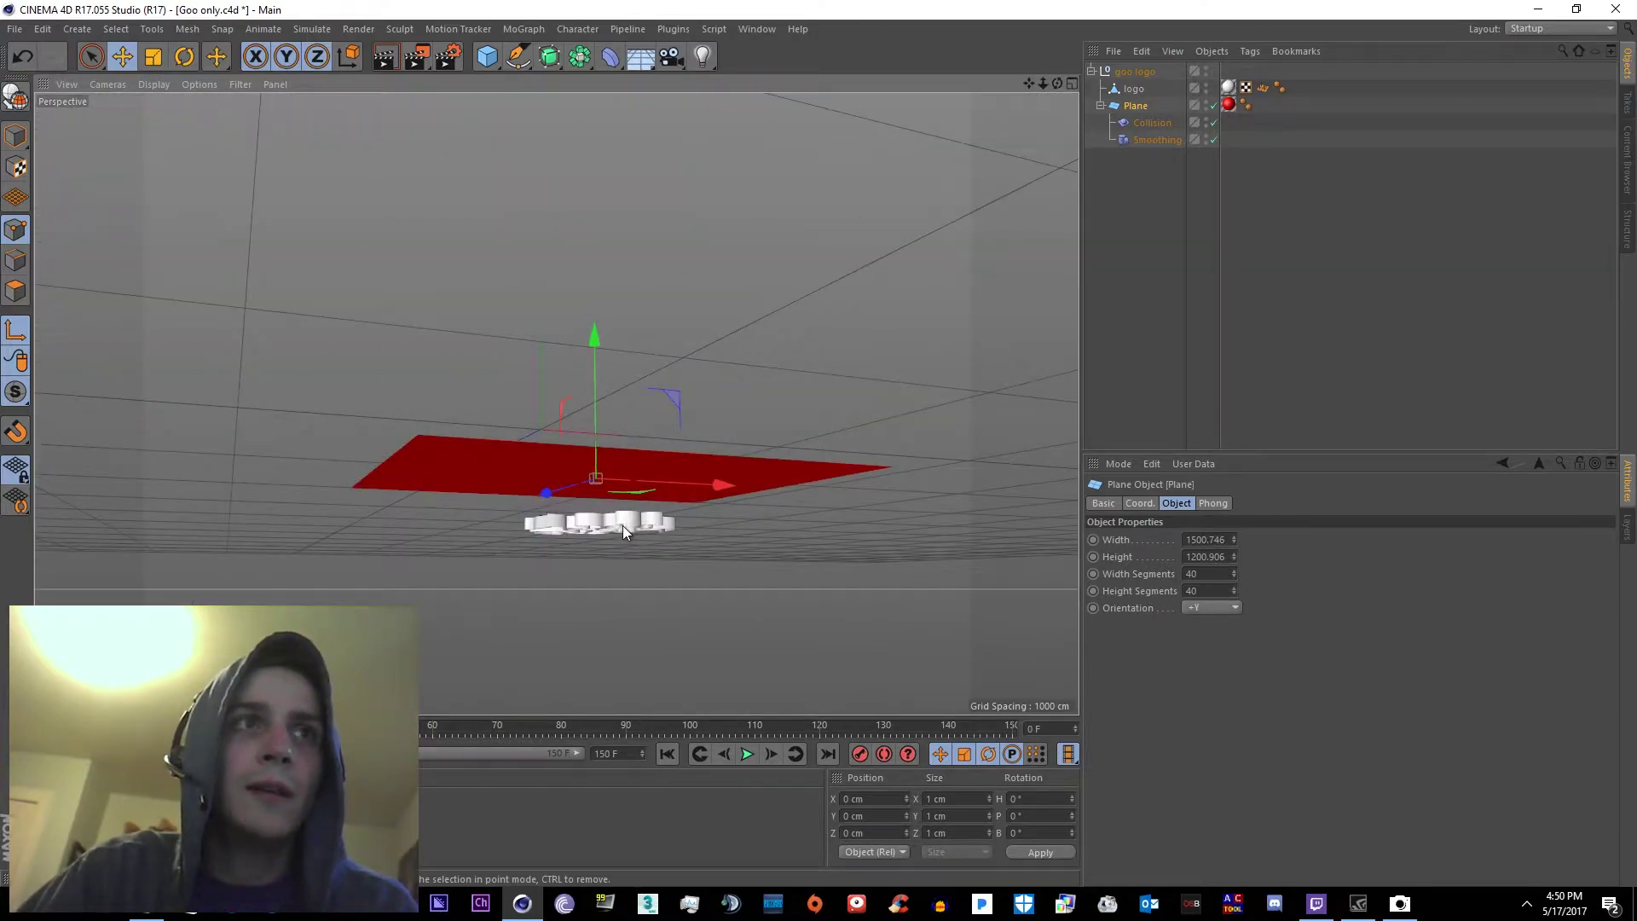
pyautogui.keyDown('alt'); pyautogui.moveTo(653, 343); pyautogui.dragTo(631, 345); pyautogui.keyUp('alt')
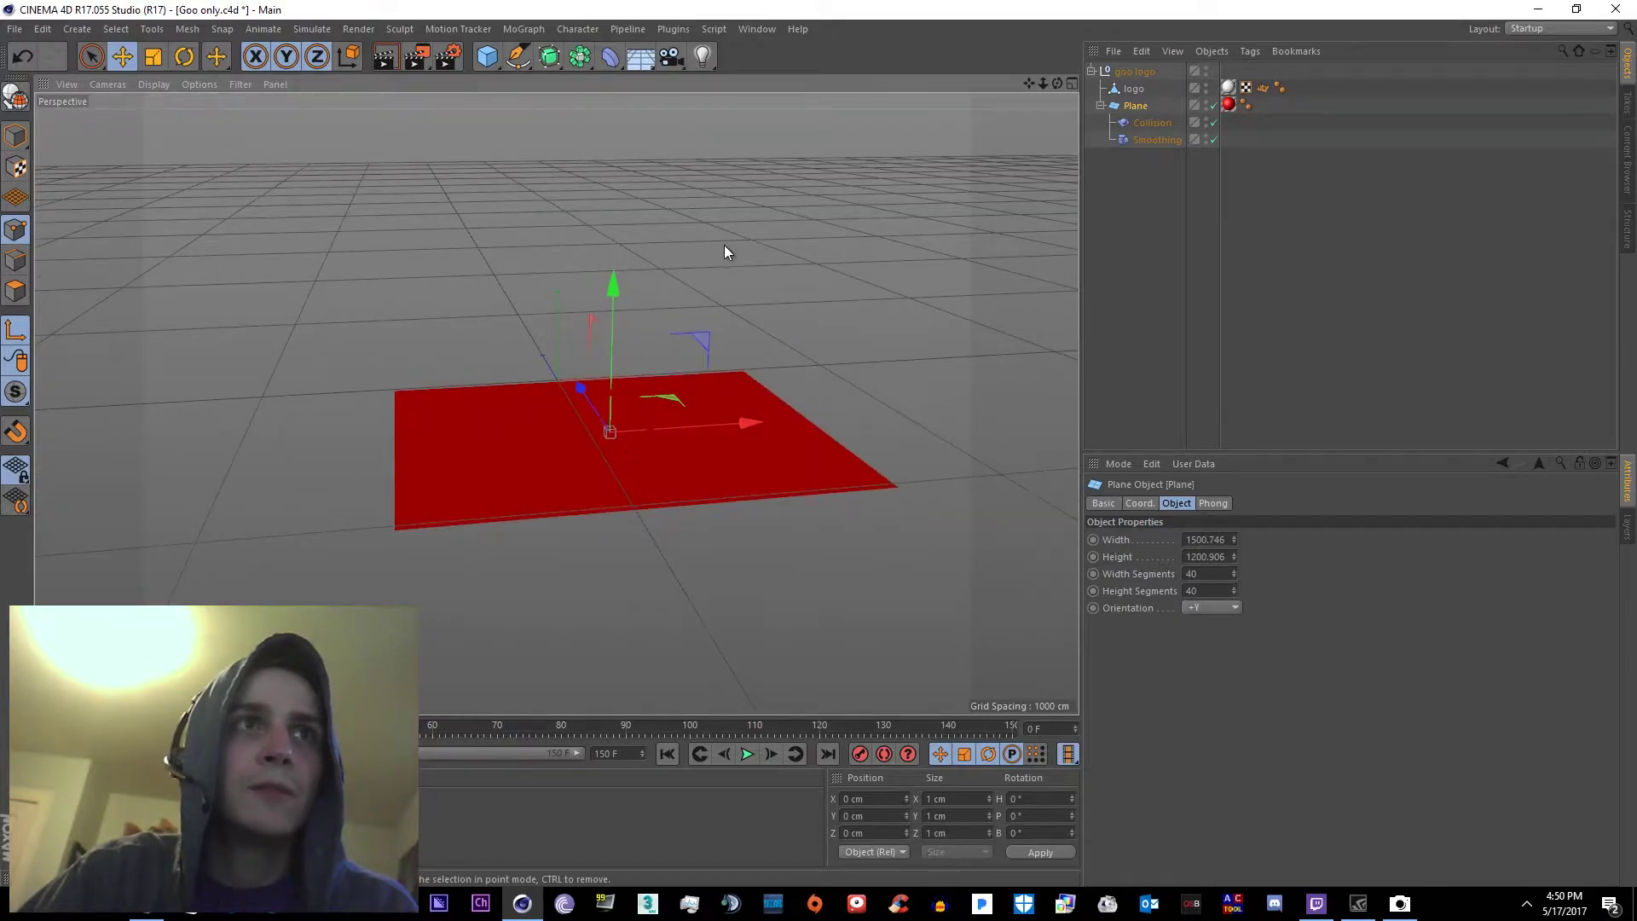
pyautogui.keyDown('alt'); pyautogui.moveTo(724, 246); pyautogui.dragTo(663, 356); pyautogui.keyUp('alt')
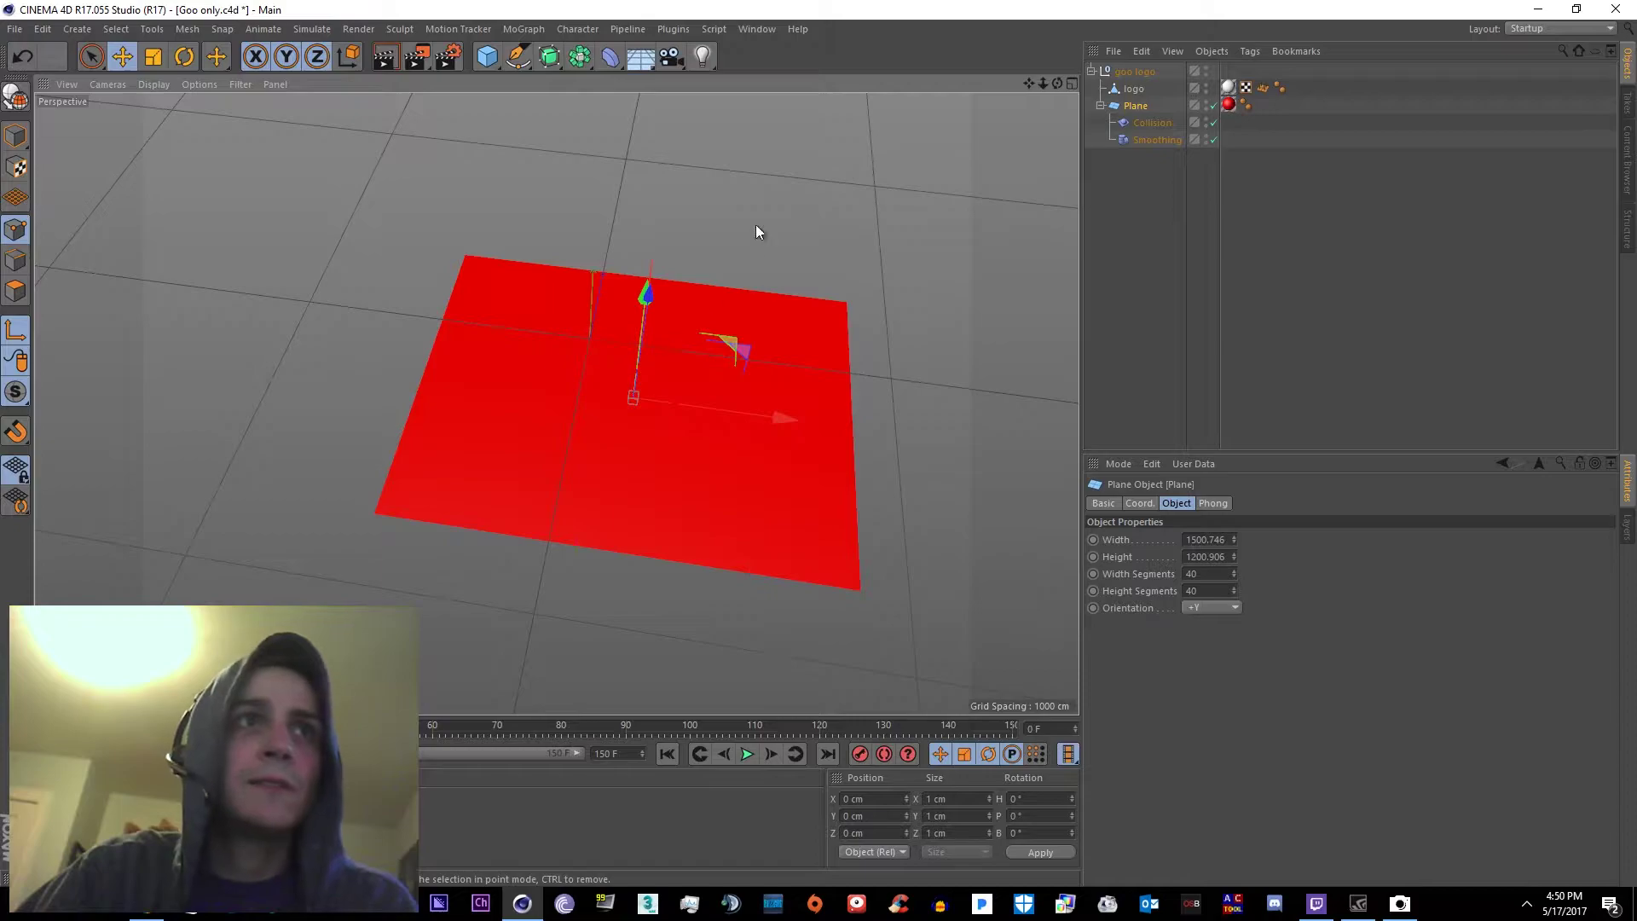
pyautogui.keyDown('alt'); pyautogui.moveTo(730, 245); pyautogui.dragTo(761, 211); pyautogui.keyUp('alt')
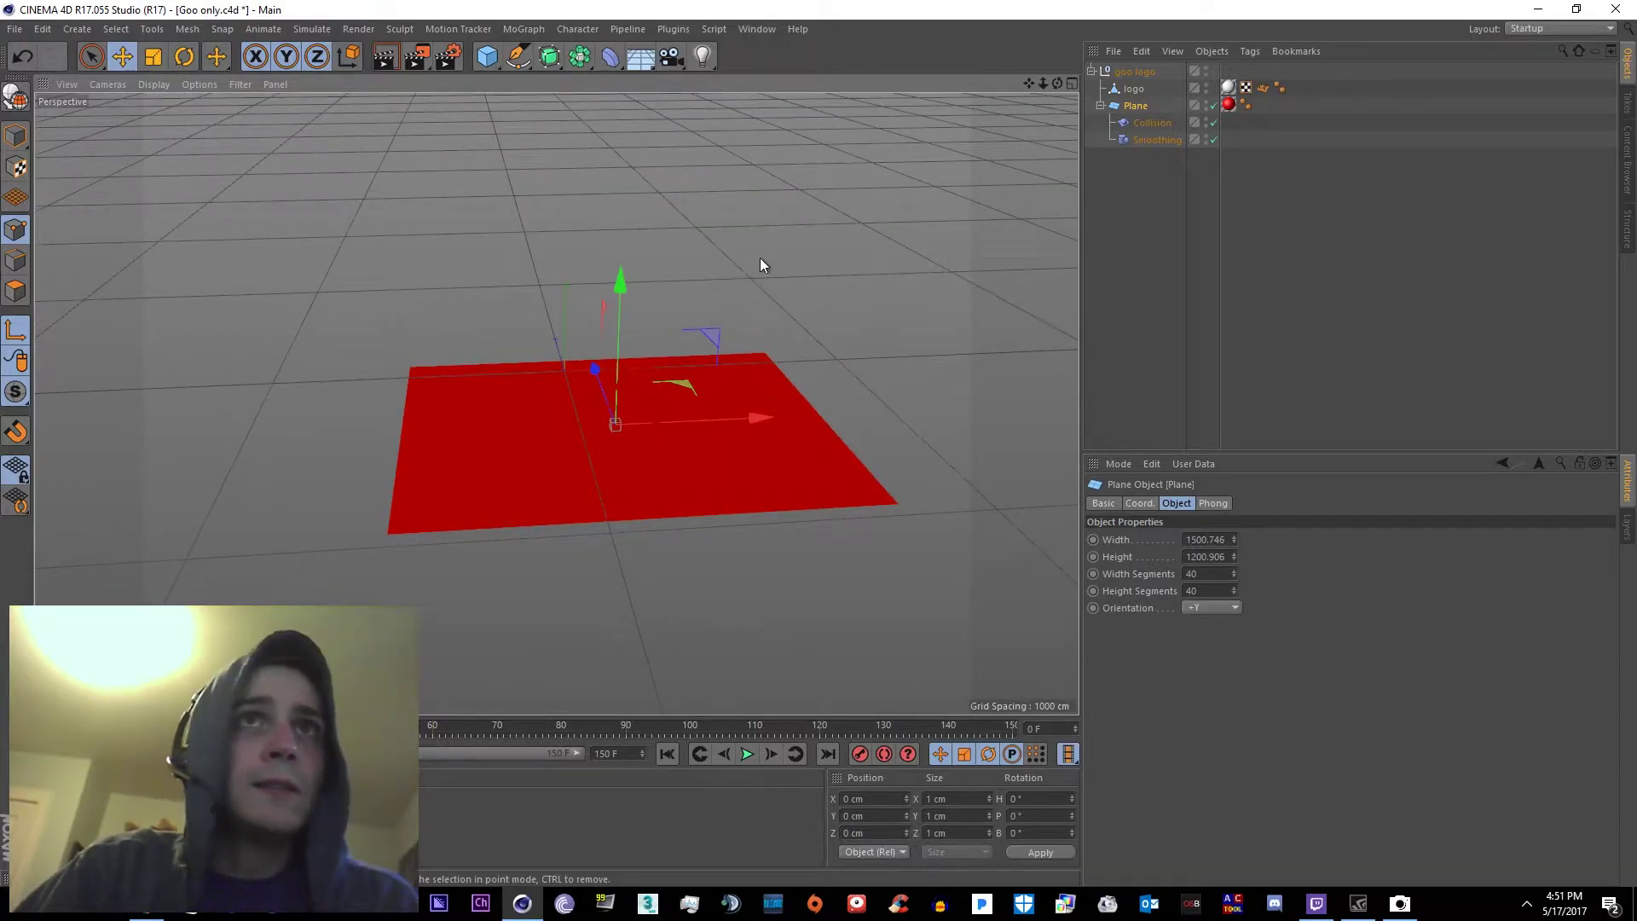
pyautogui.keyDown('alt'); pyautogui.moveTo(757, 263); pyautogui.dragTo(738, 314); pyautogui.keyUp('alt')
# Add a plane primitive and enlarge it to about 1914 cm wide by 1293 cm high
pyautogui.click(486, 57)
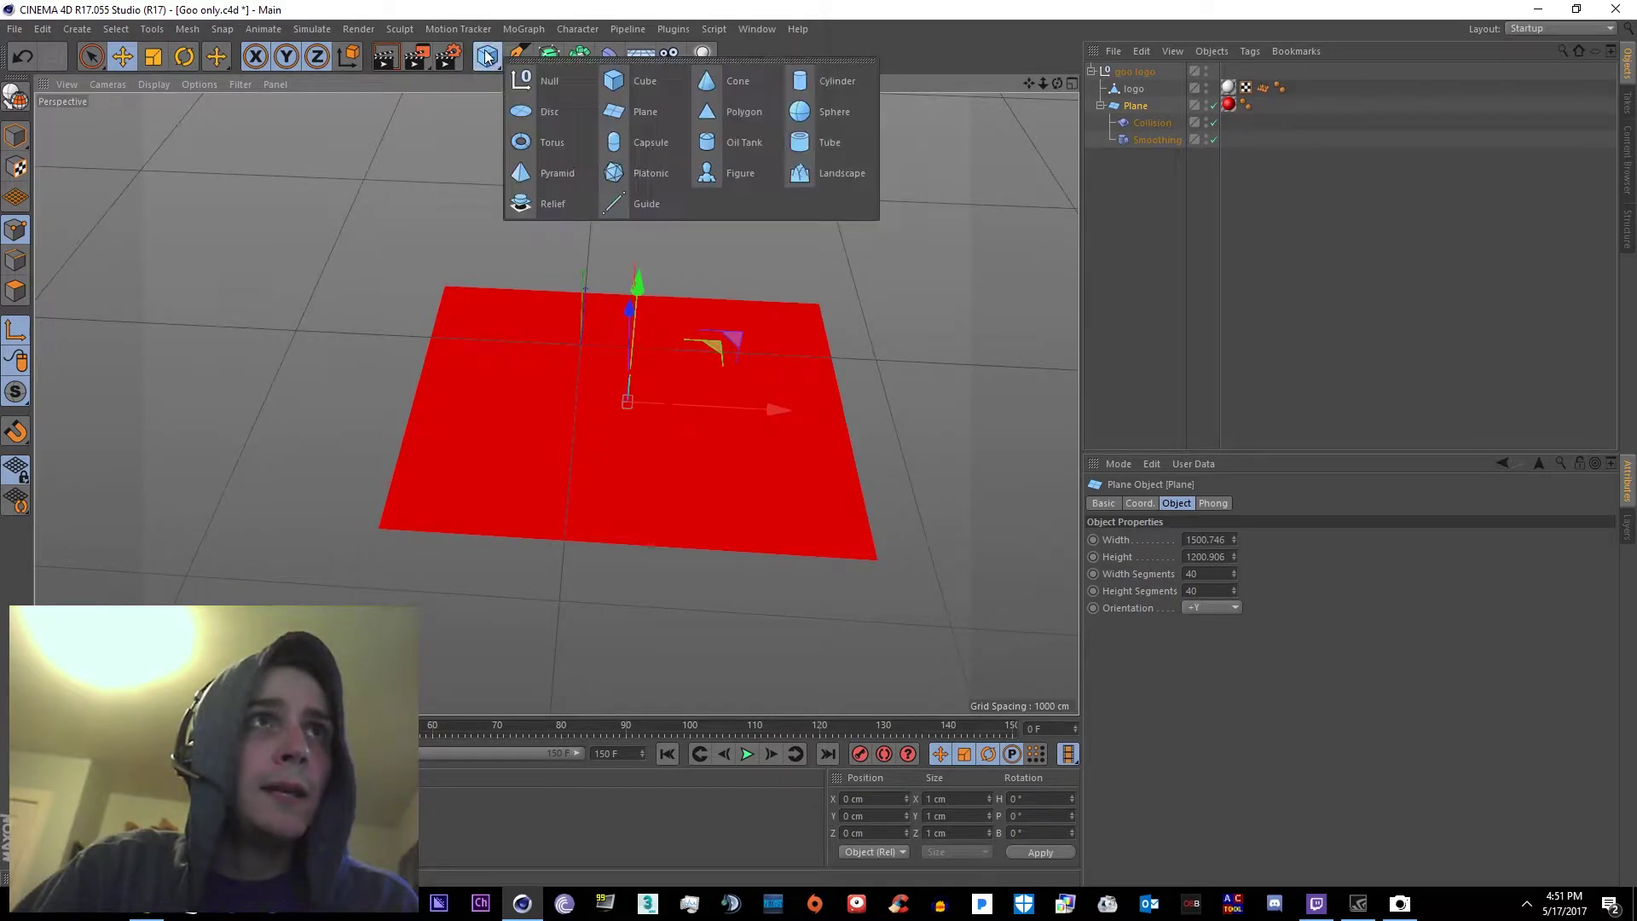
pyautogui.click(672, 118)
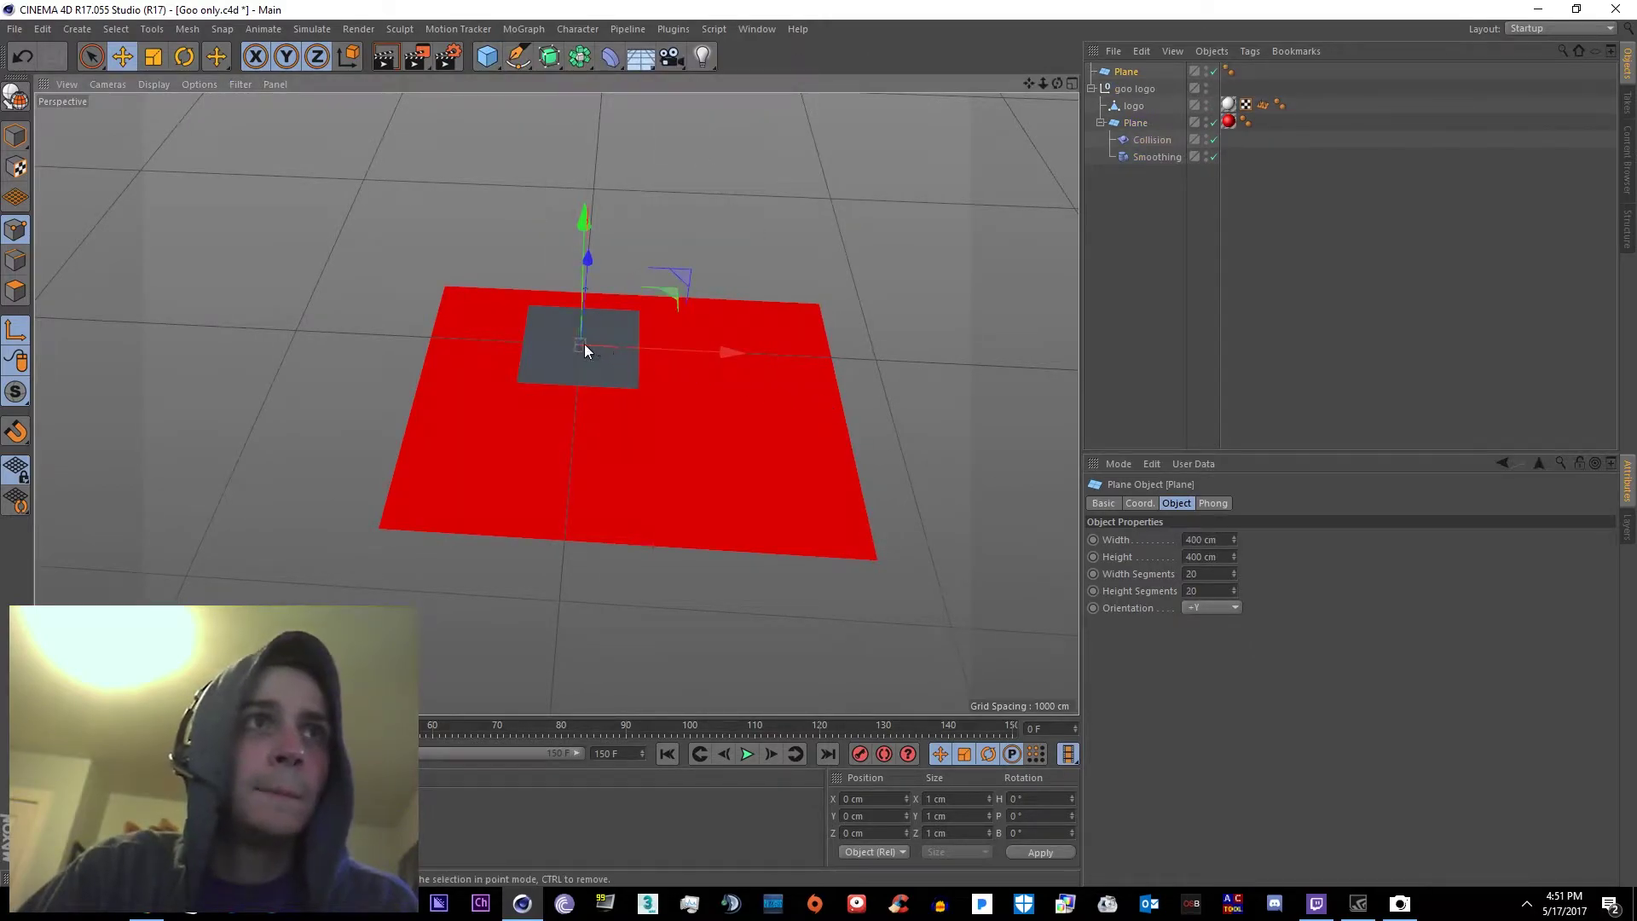
pyautogui.click(16, 136)
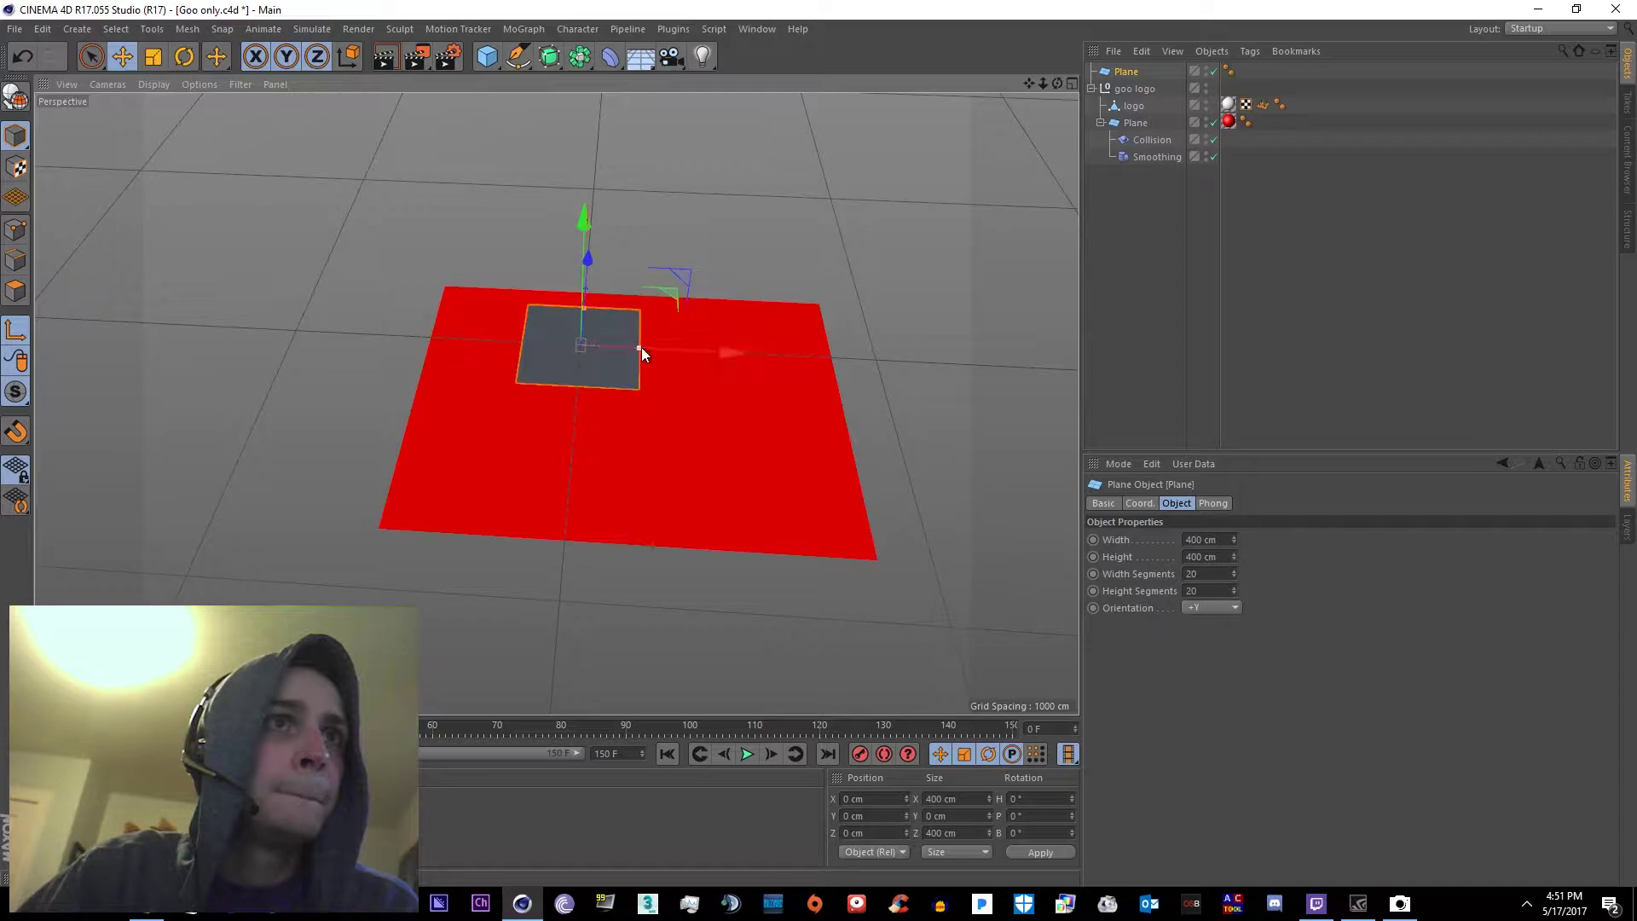
pyautogui.moveTo(642, 346); pyautogui.dragTo(873, 366)
pyautogui.moveTo(582, 303); pyautogui.dragTo(606, 237)
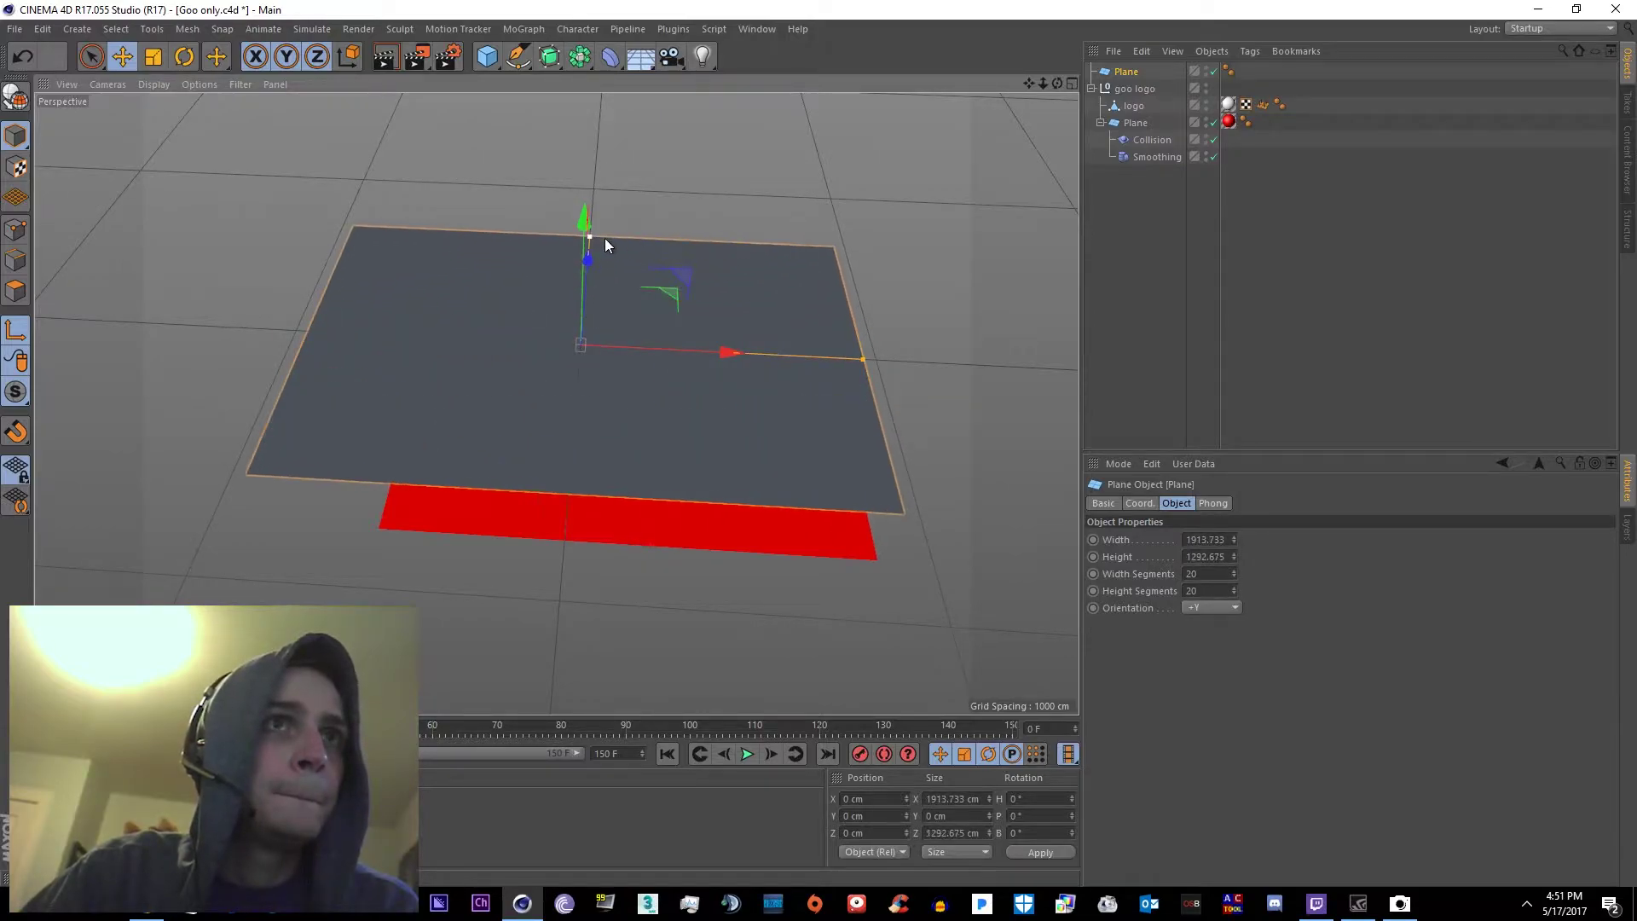
# Move the new plane over the red plane, to about X 139 cm and Z -201 cm
pyautogui.keyDown('alt'); pyautogui.moveTo(866, 209); pyautogui.dragTo(853, 294); pyautogui.keyUp('alt')
pyautogui.moveTo(594, 201); pyautogui.dragTo(597, 257)
pyautogui.moveTo(715, 388); pyautogui.dragTo(756, 397)
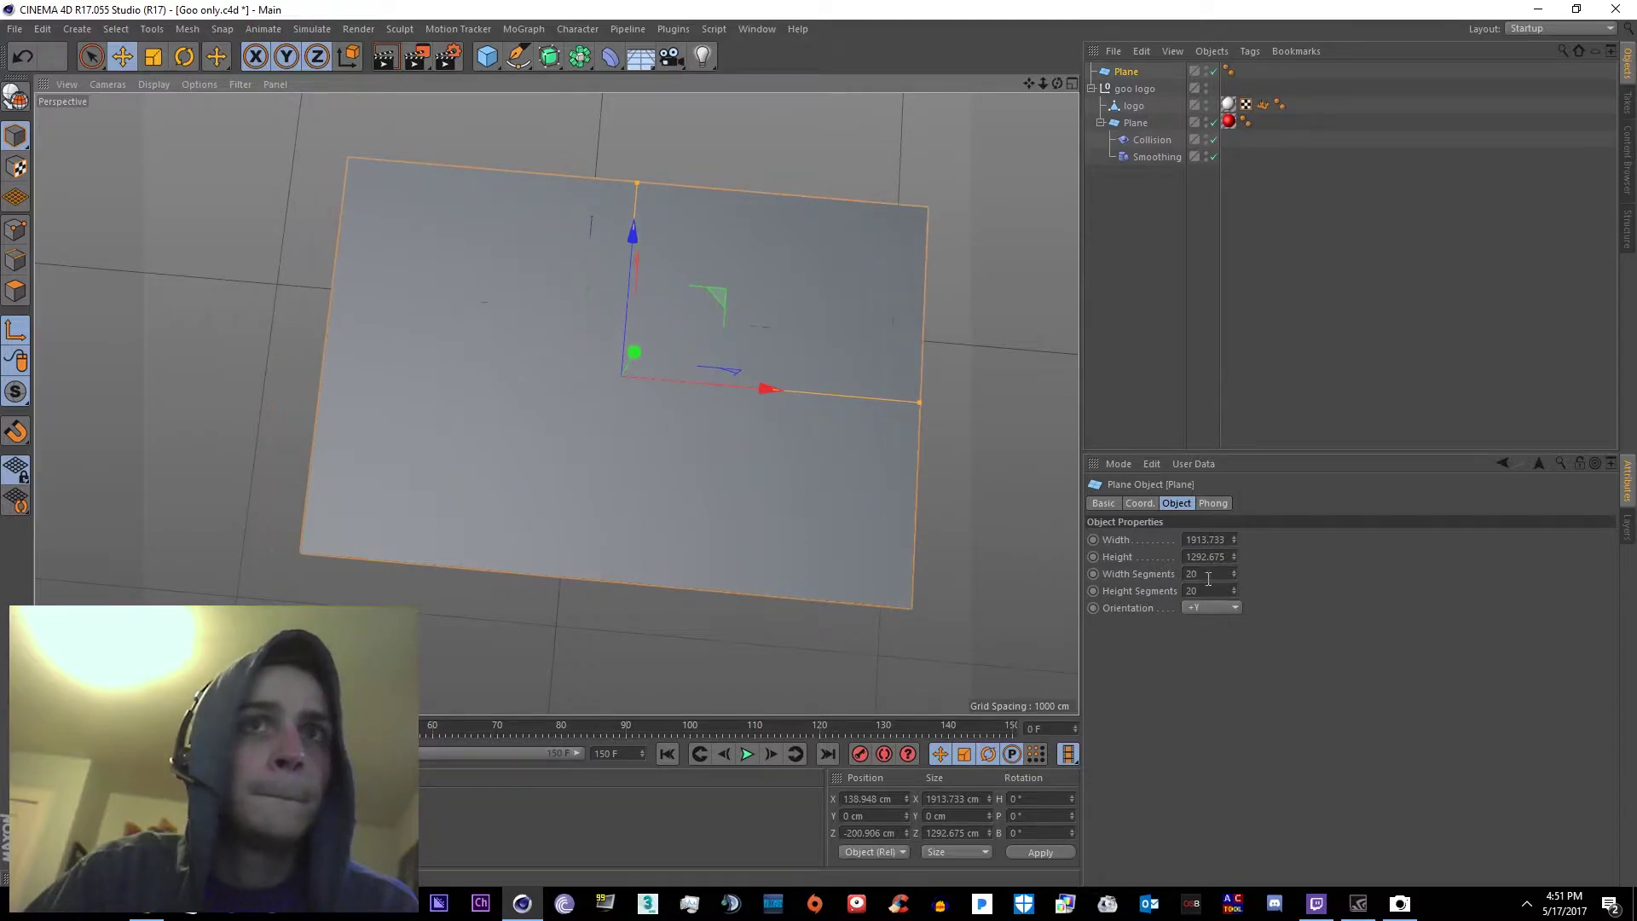
# Set the new plane's width segments and height segments to 50
pyautogui.moveTo(1195, 575); pyautogui.dragTo(1185, 574)
pyautogui.write('11111111')
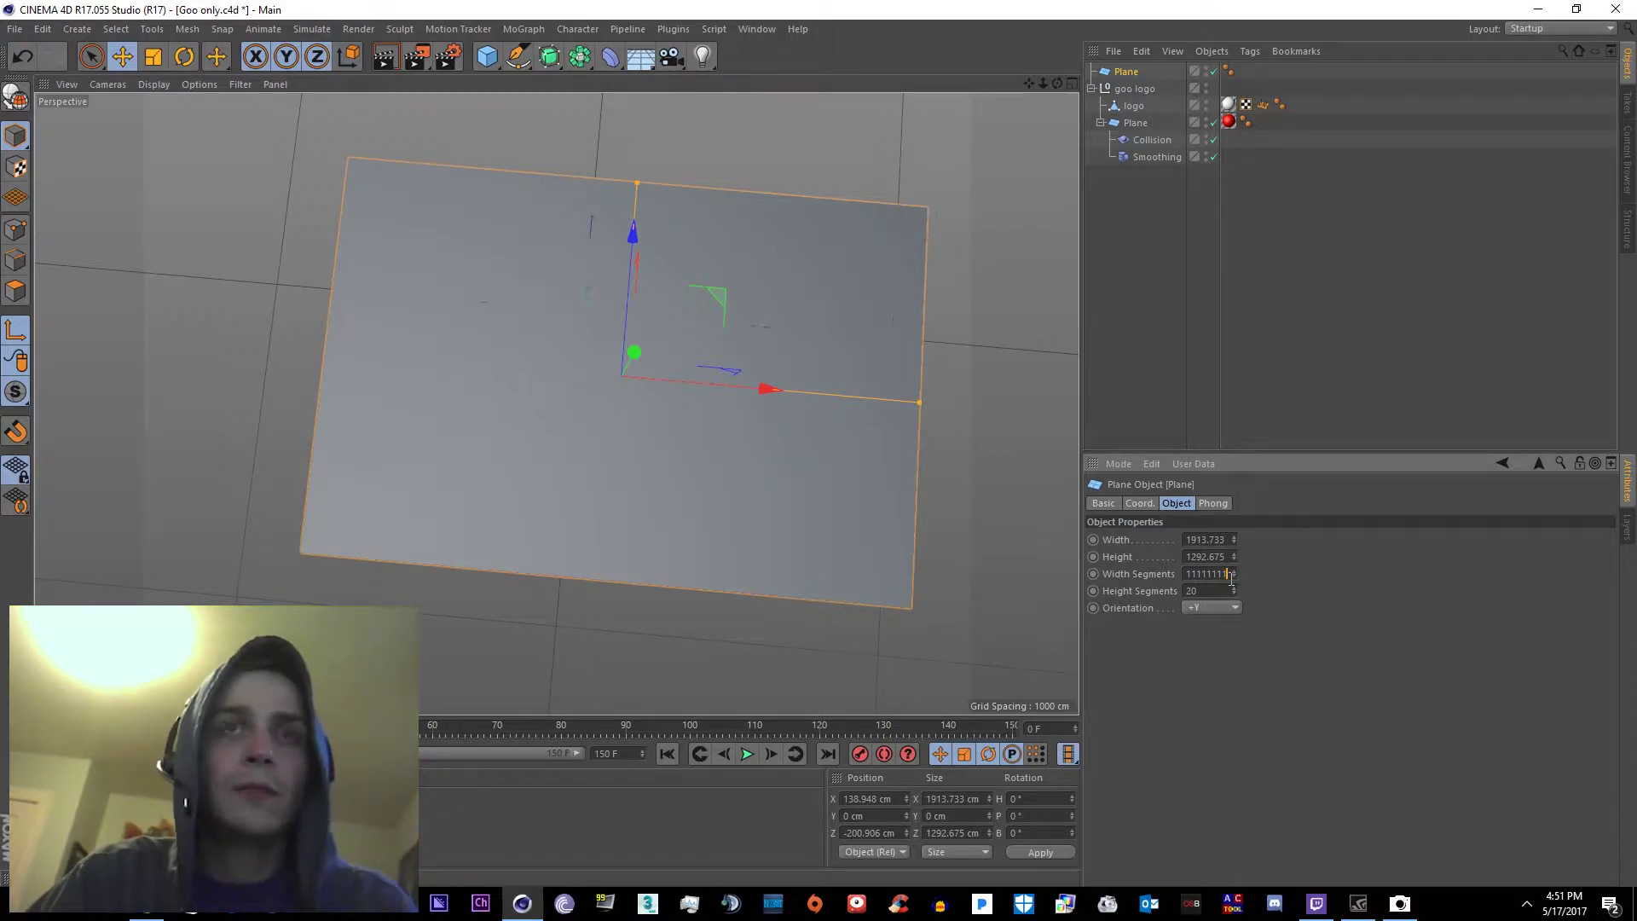
pyautogui.moveTo(1226, 577); pyautogui.dragTo(905, 586)
pyautogui.write('1111')
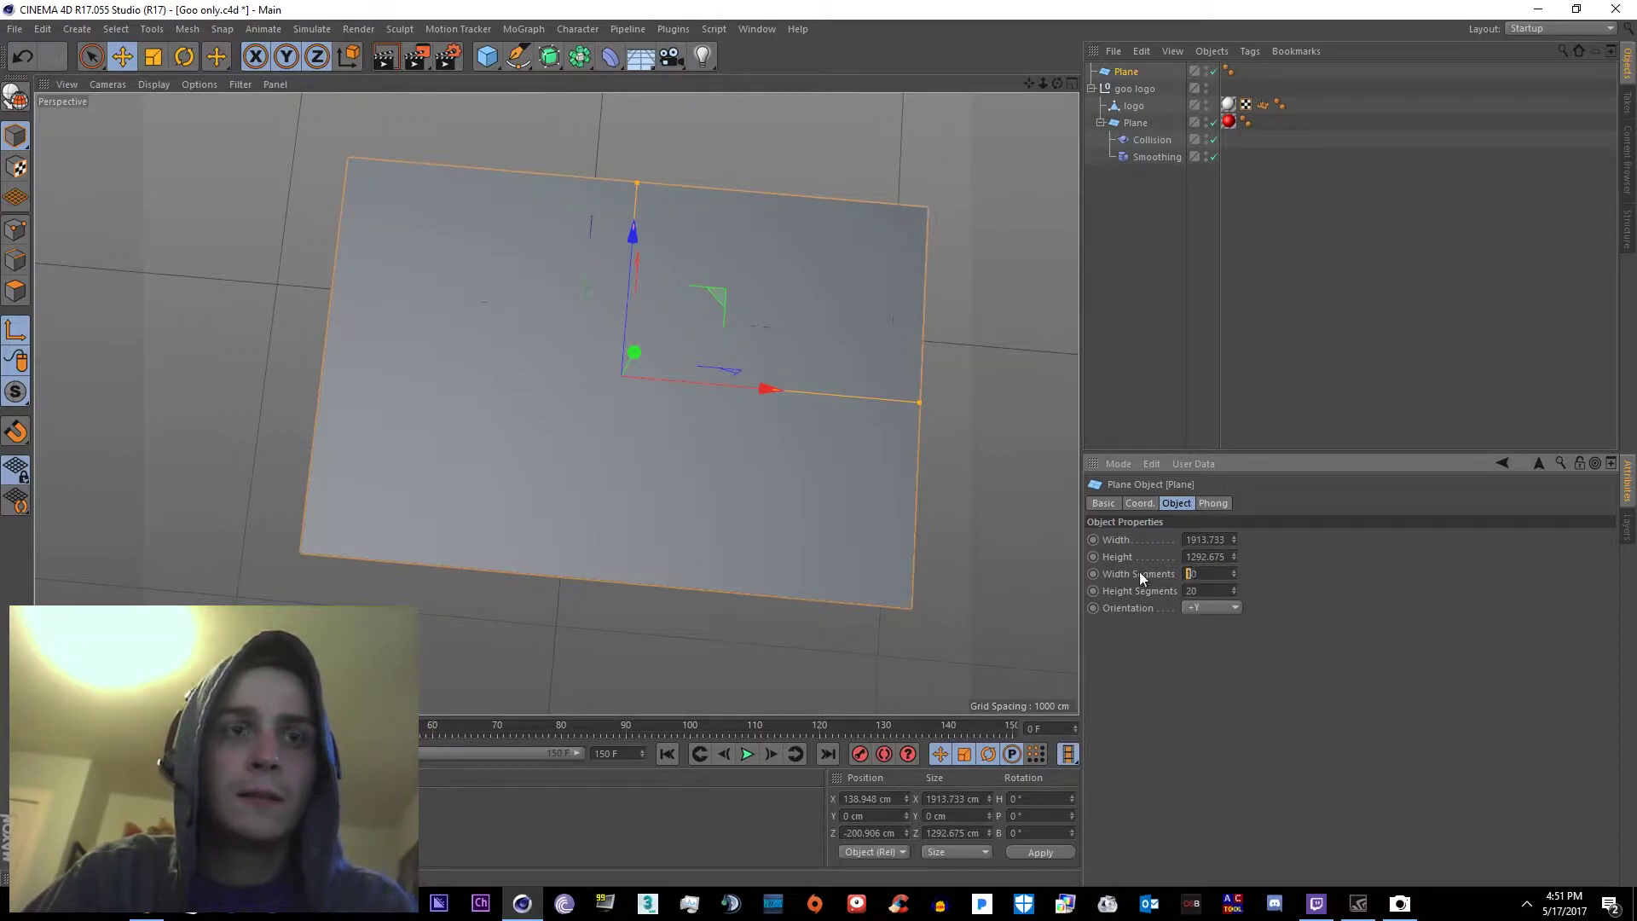
pyautogui.click(1192, 590)
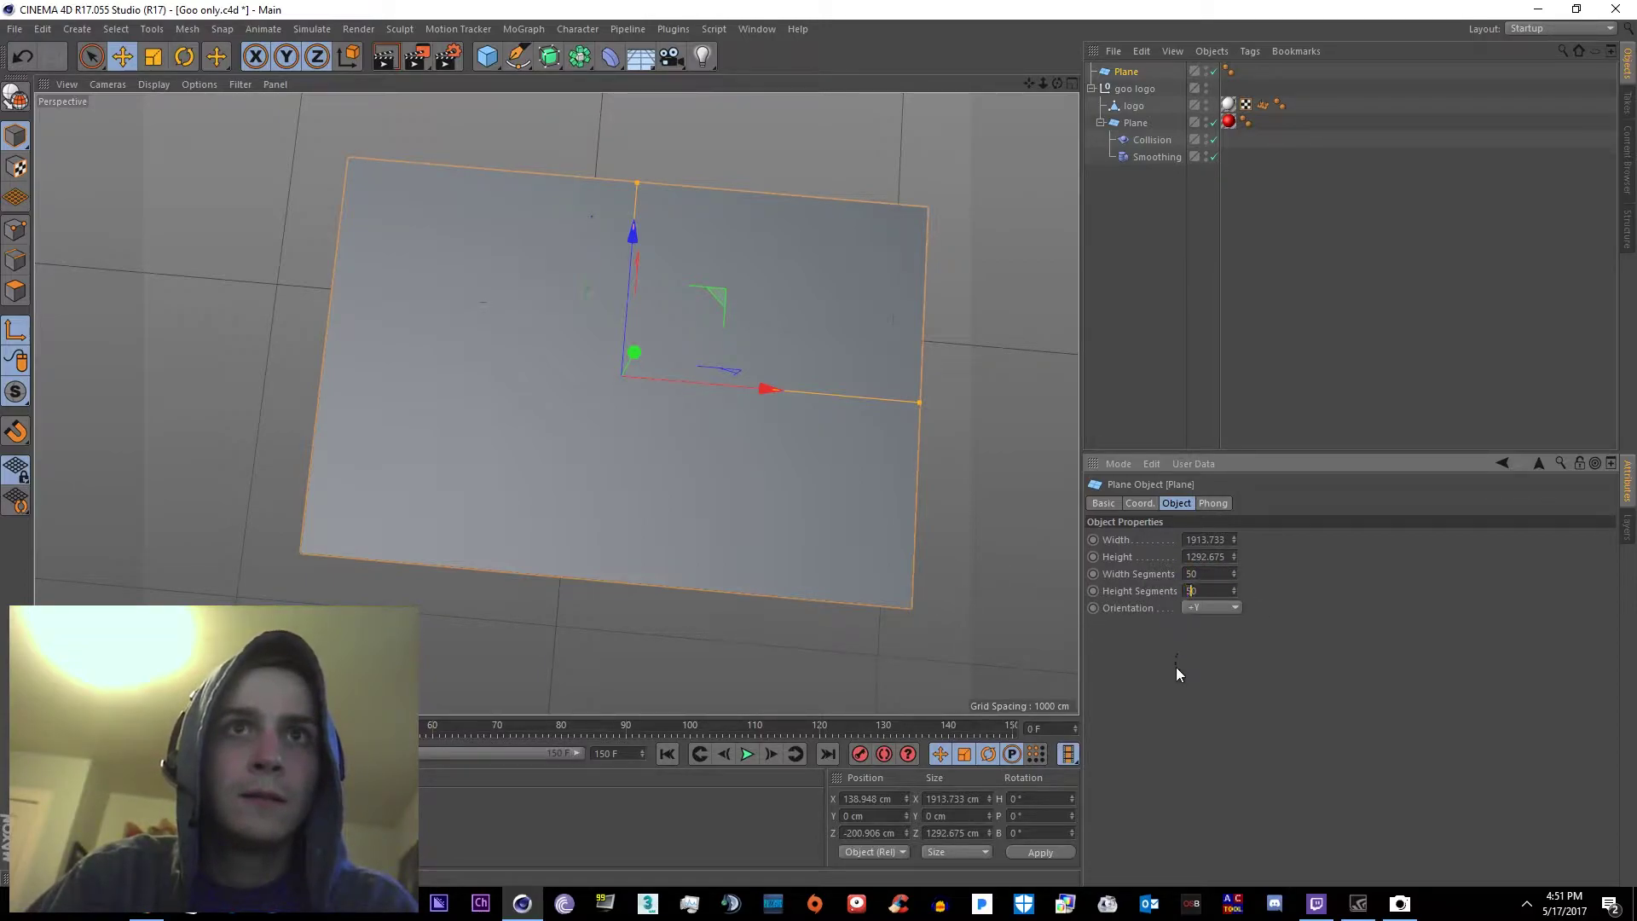
# Lower the new plane beneath the red plane to about Y -181 cm and shift it slightly along Z
pyautogui.keyDown('alt'); pyautogui.moveTo(972, 493); pyautogui.dragTo(976, 333); pyautogui.keyUp('alt')
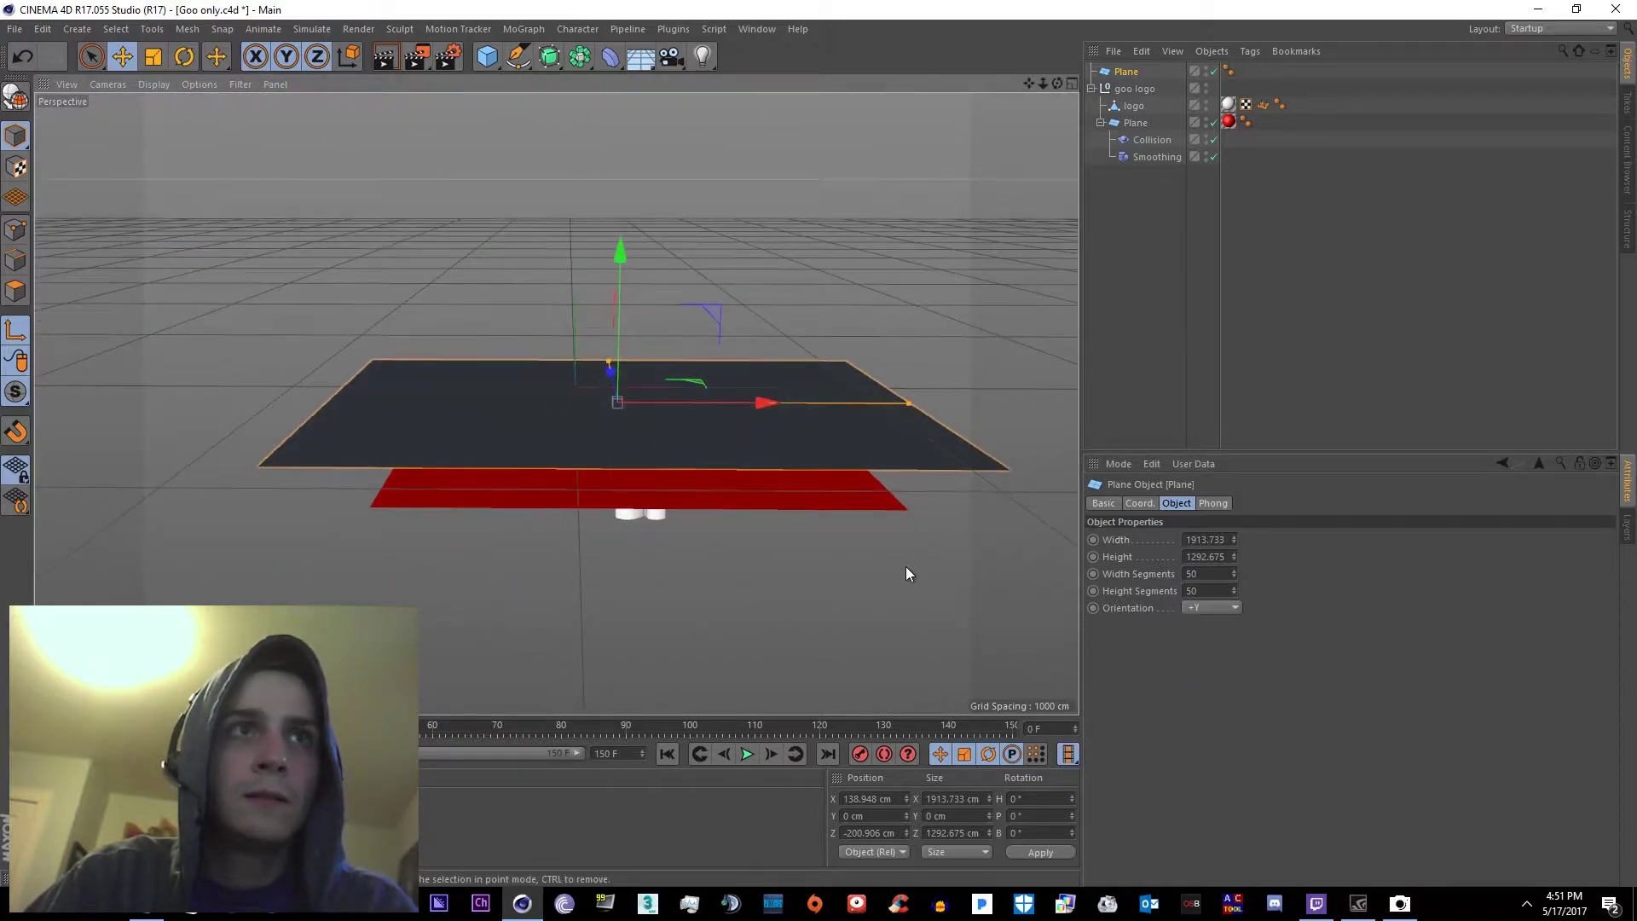
pyautogui.moveTo(907, 573); pyautogui.dragTo(914, 523)
pyautogui.hotkey('ctrl', 'z')
pyautogui.moveTo(626, 295); pyautogui.dragTo(615, 351)
pyautogui.keyDown('alt'); pyautogui.moveTo(760, 314); pyautogui.dragTo(806, 440); pyautogui.keyUp('alt')
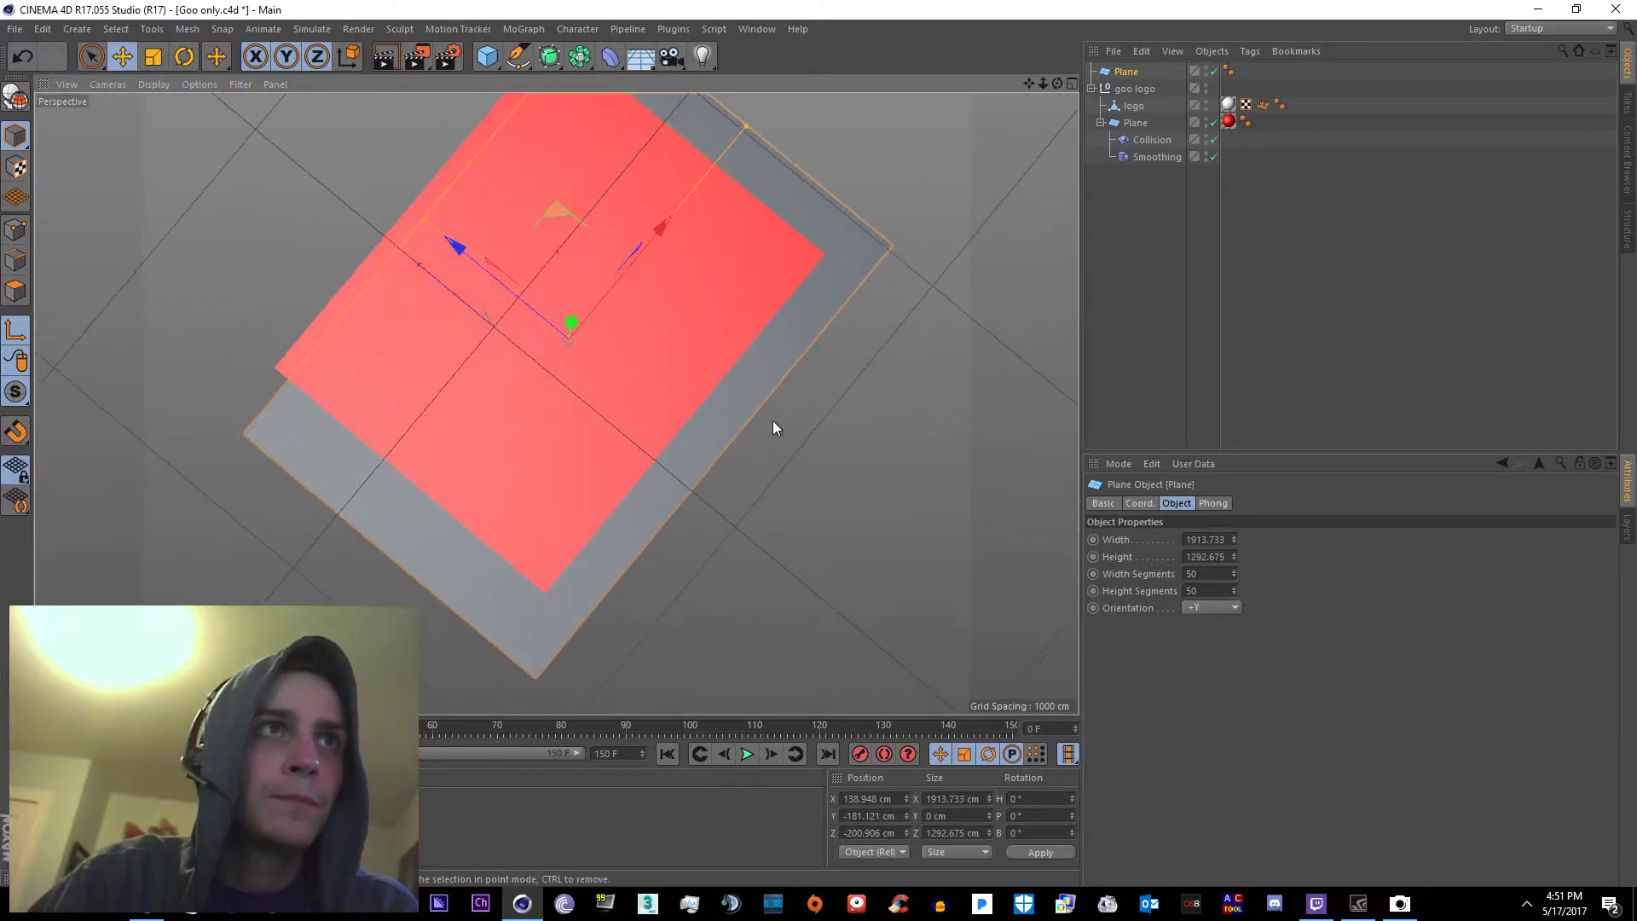
pyautogui.moveTo(533, 312); pyautogui.dragTo(503, 299)
# Move the red plane well away from the new plane and place the new plane inside the goo logo group
pyautogui.click(1136, 121)
pyautogui.moveTo(405, 208); pyautogui.dragTo(42, 10)
pyautogui.moveTo(1125, 73); pyautogui.dragTo(1130, 90)
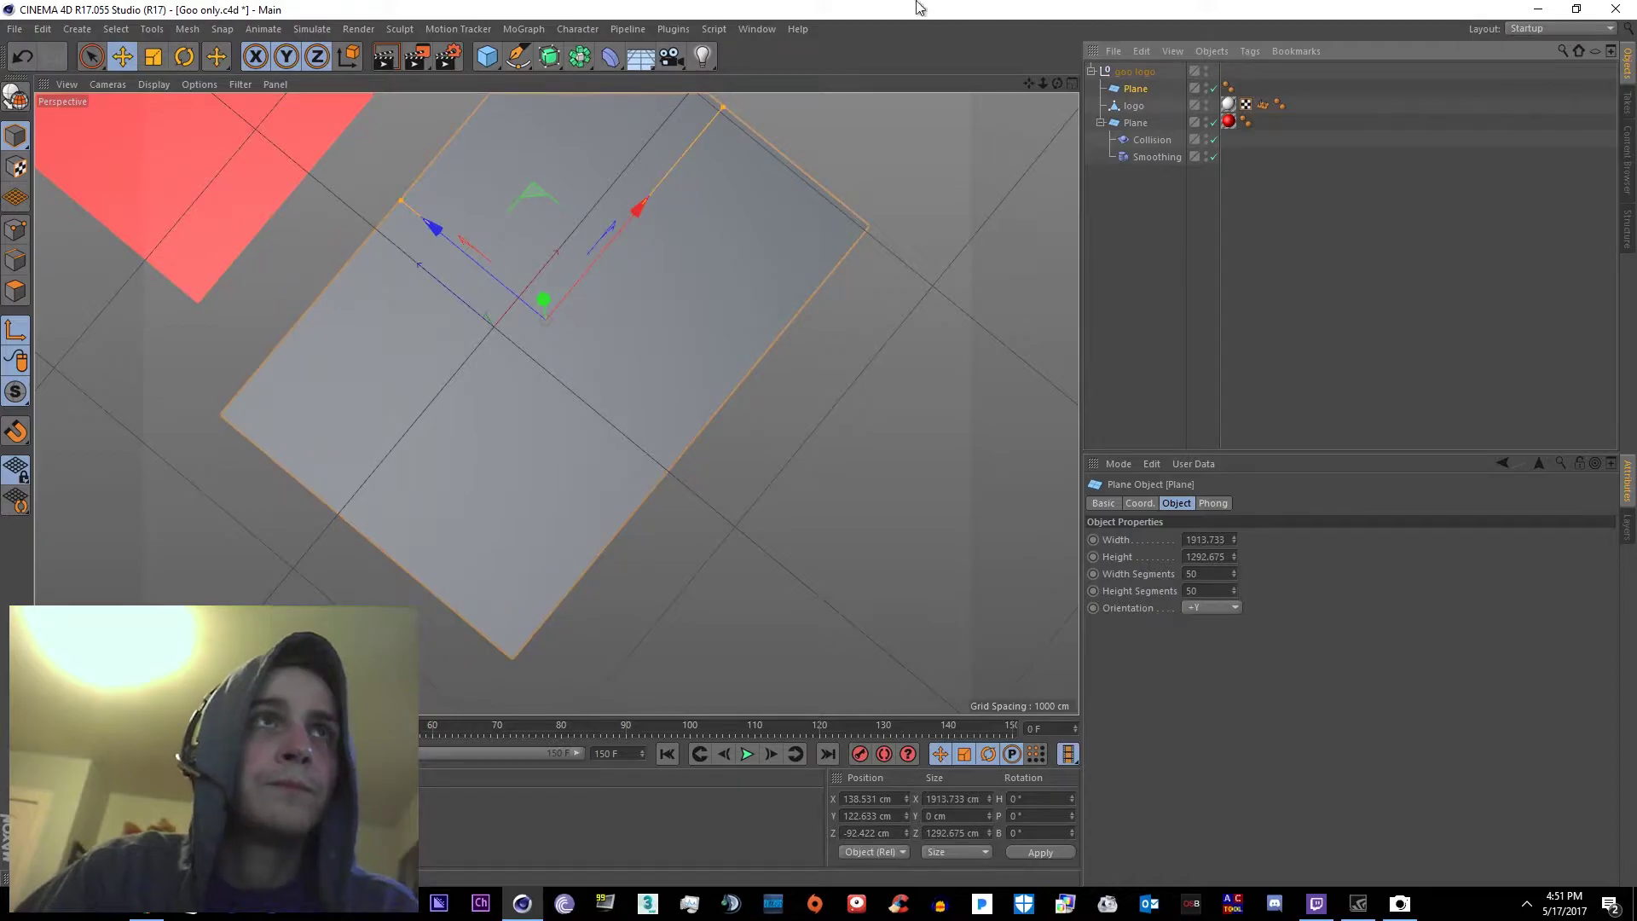
# Add a Collision deformer and make it a child of the new plane
pyautogui.click(611, 56)
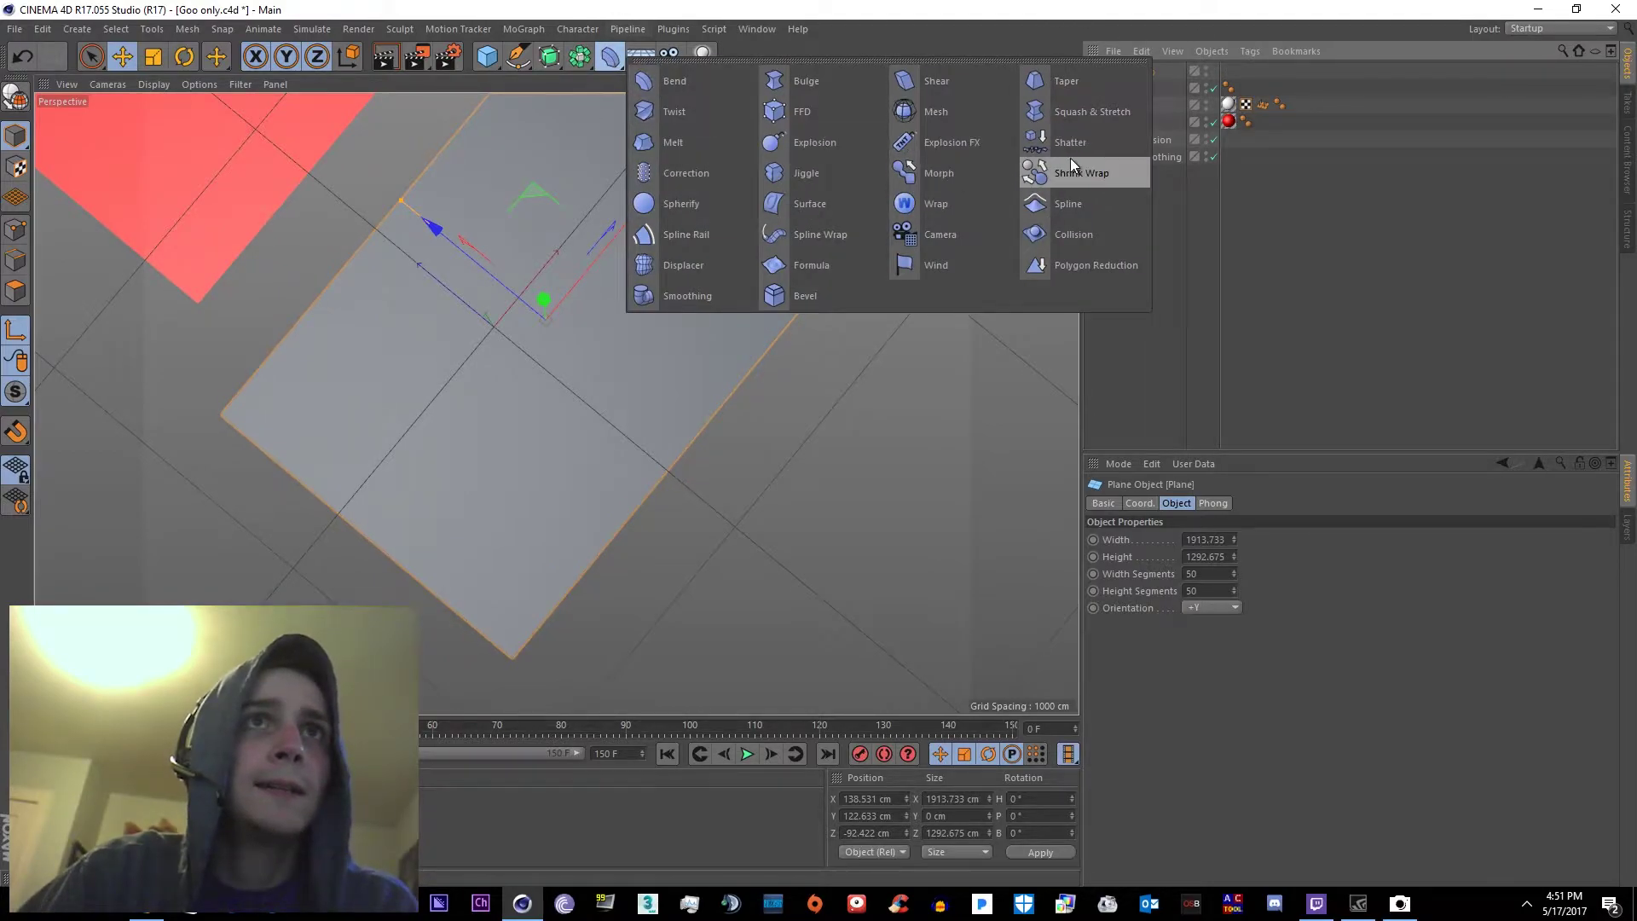
pyautogui.click(1073, 232)
pyautogui.moveTo(1140, 73); pyautogui.dragTo(1127, 107)
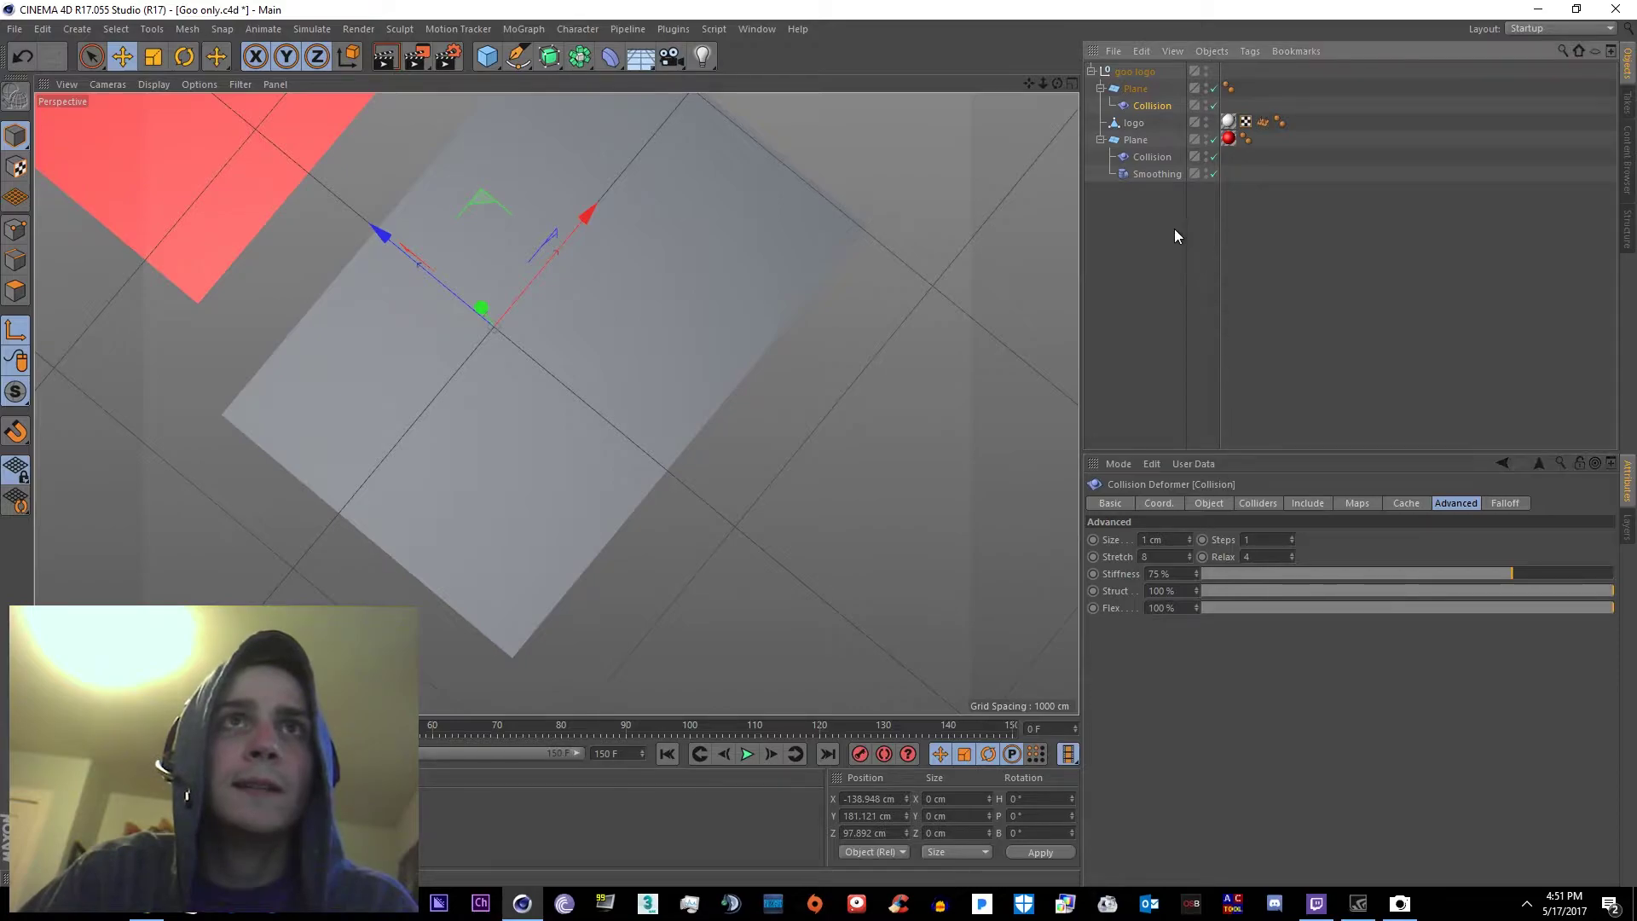
# Match the new Collision deformer's advanced settings to the red plane's: size 10 cm, steps 2, stretch 22 and relax 15
pyautogui.click(1154, 159)
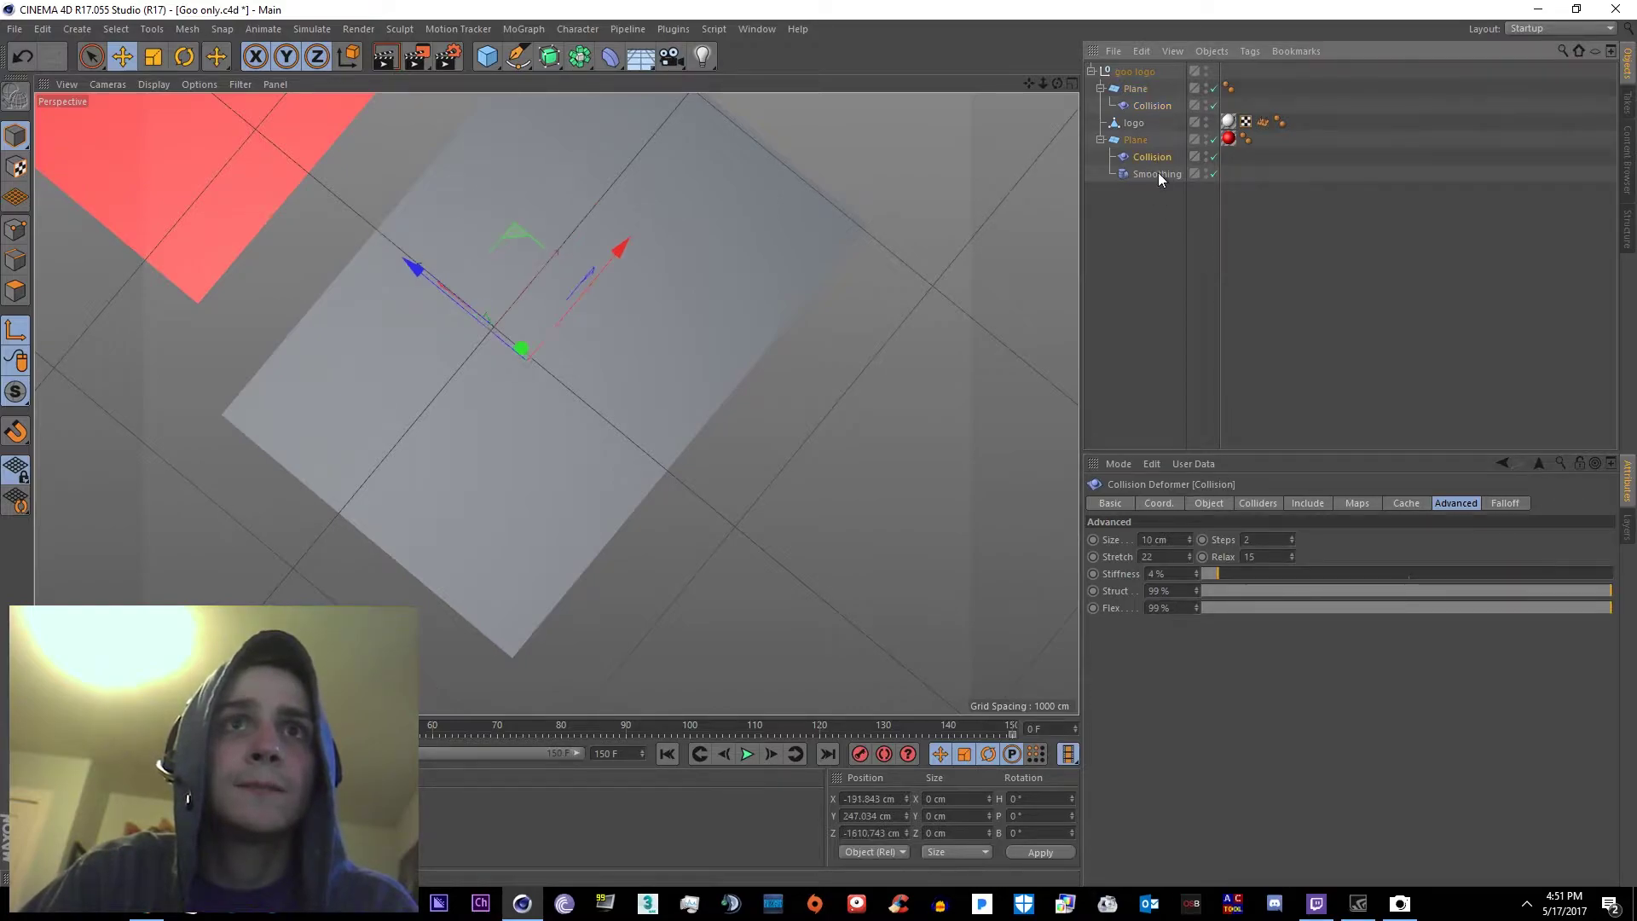
pyautogui.click(1153, 105)
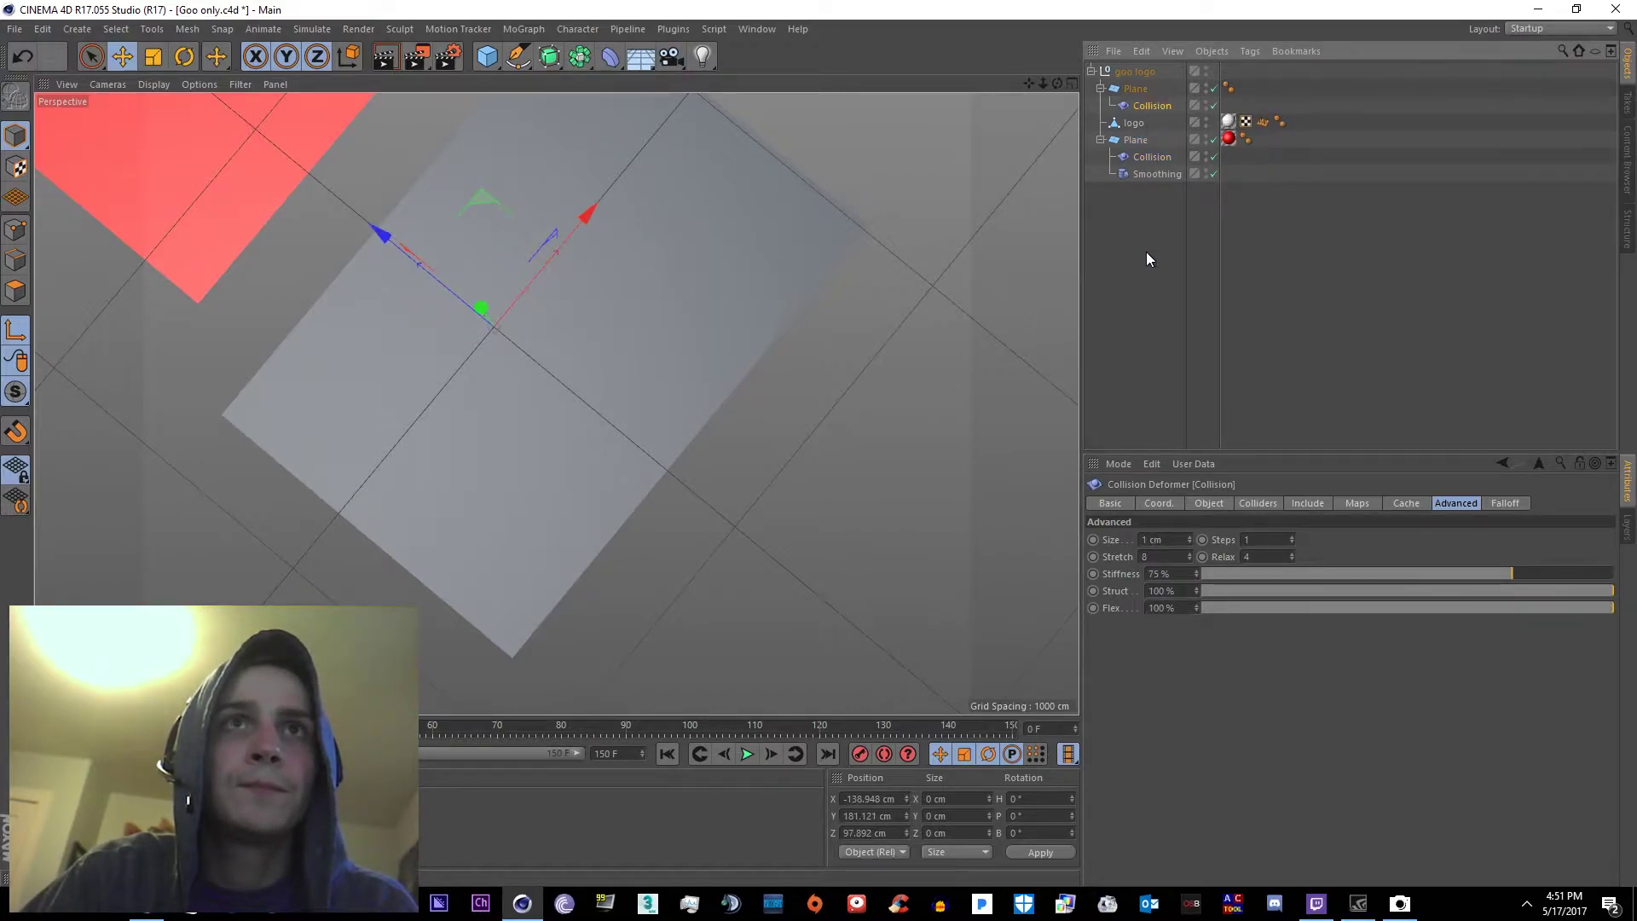
pyautogui.click(1143, 157)
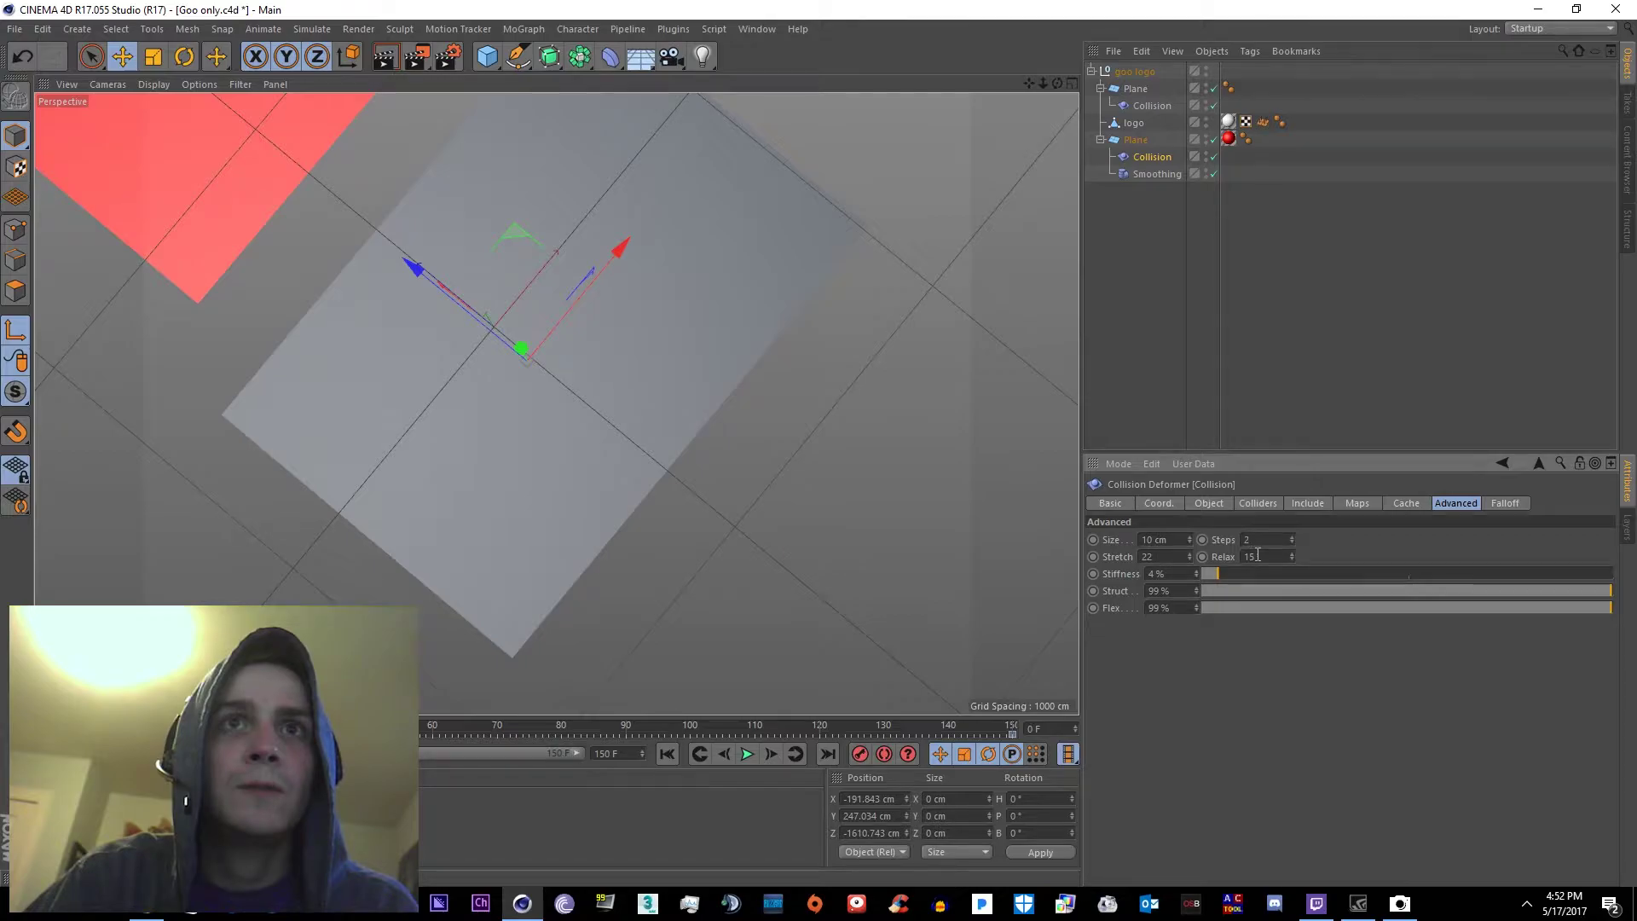
pyautogui.click(1137, 90)
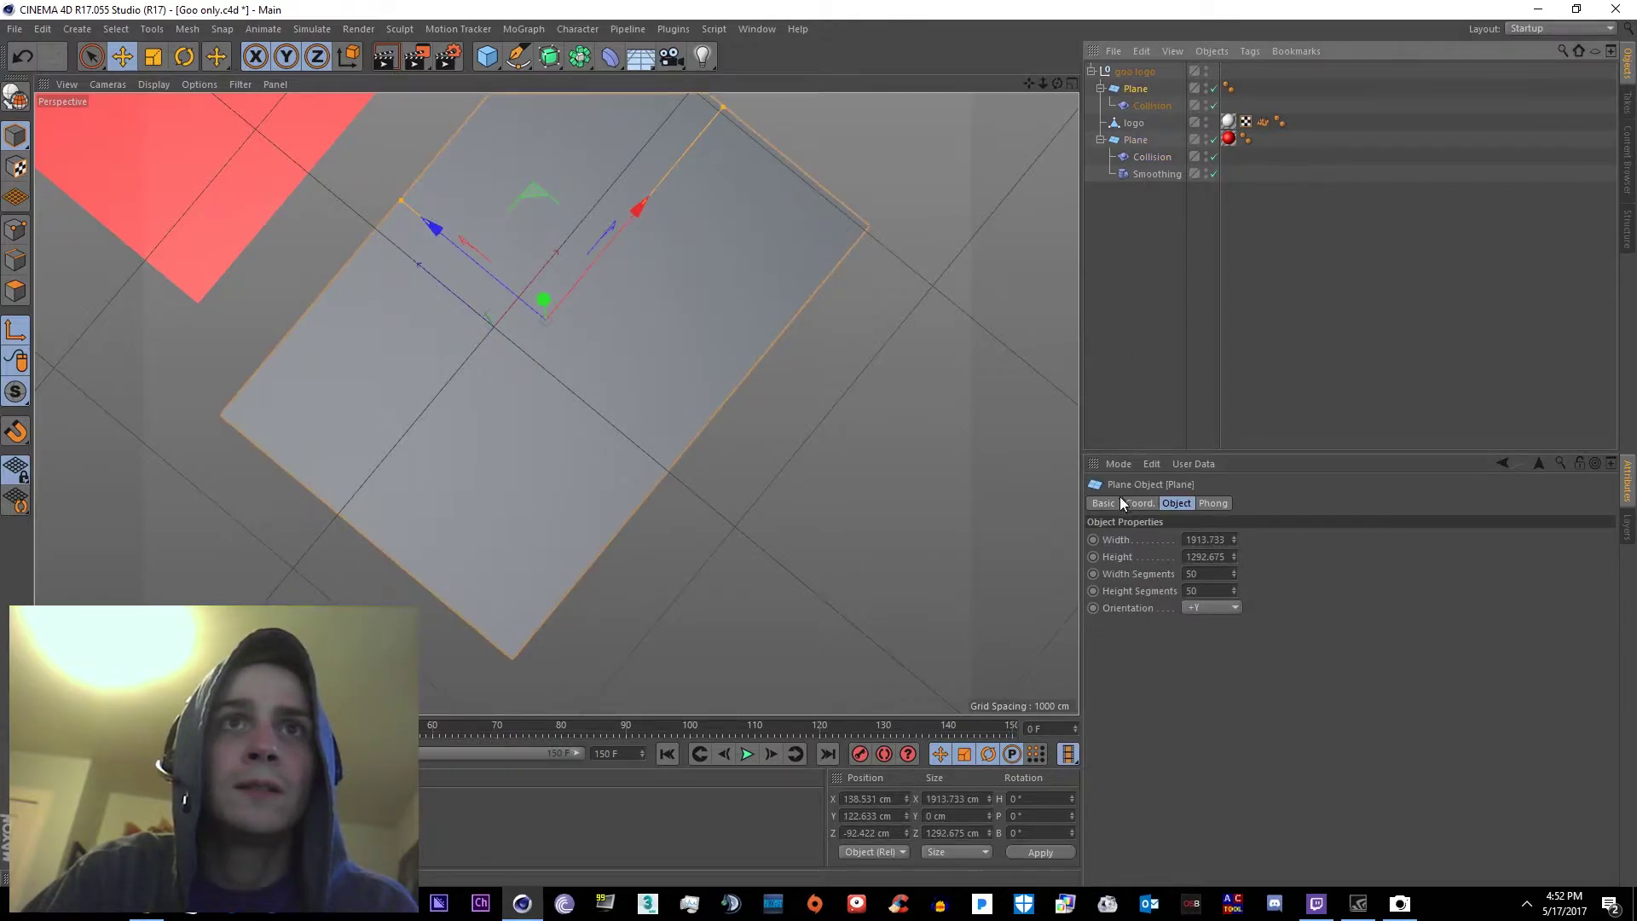
pyautogui.click(1149, 106)
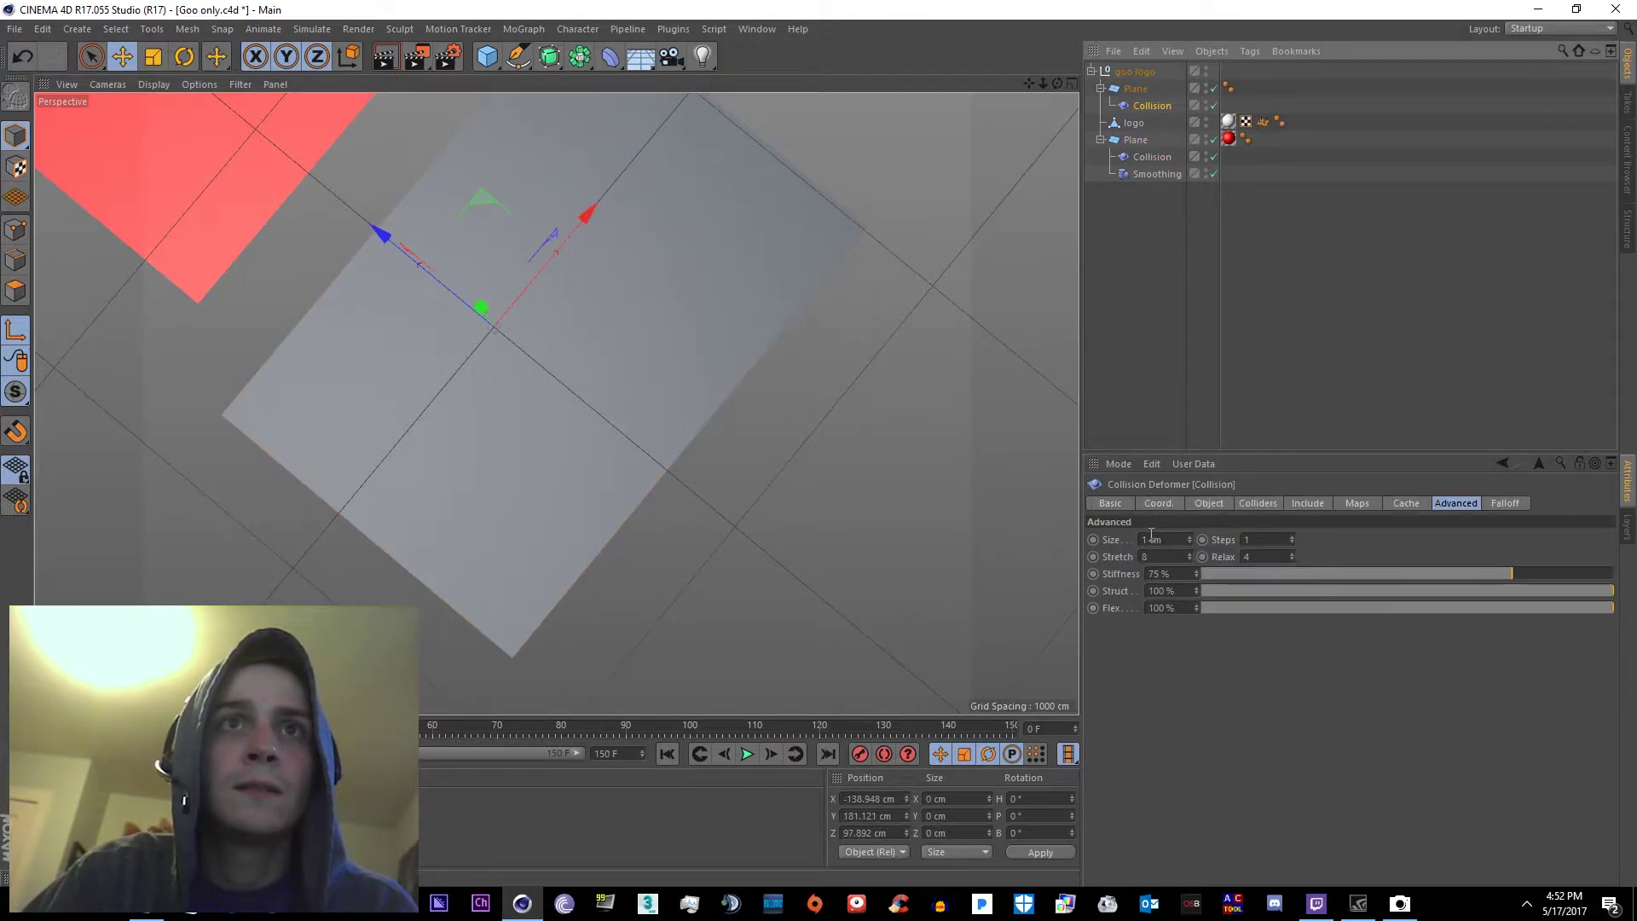
pyautogui.click(1151, 536)
pyautogui.click(1161, 553)
pyautogui.write('12')
pyautogui.moveTo(1176, 538); pyautogui.dragTo(1146, 556)
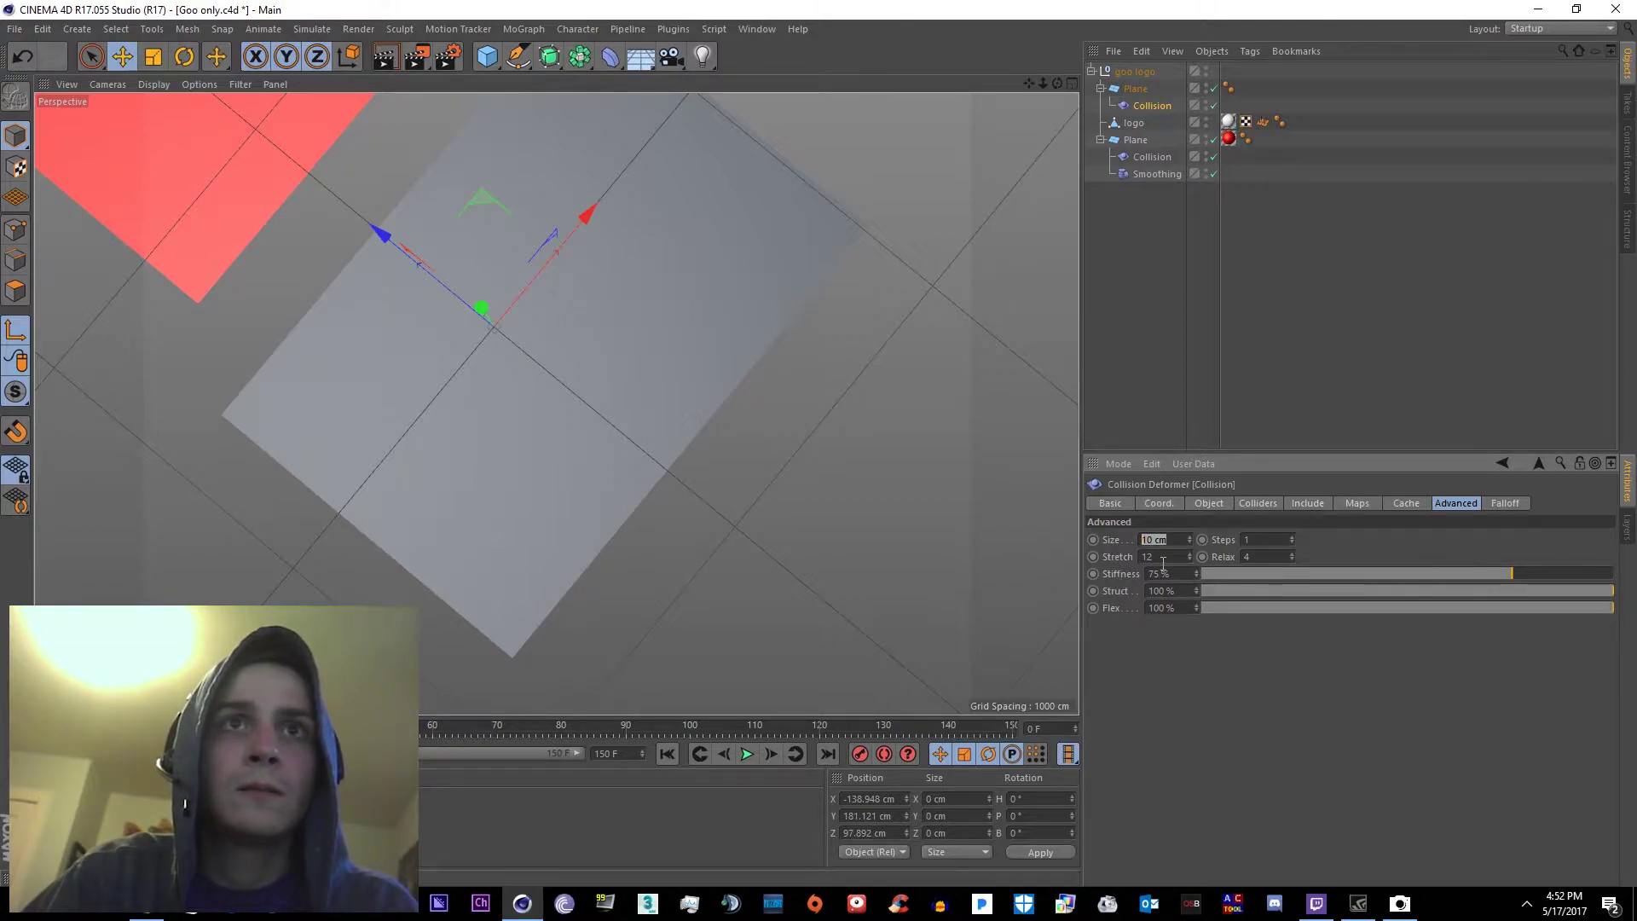
pyautogui.press('BackSpace')
pyautogui.moveTo(1259, 539); pyautogui.dragTo(1225, 548)
pyautogui.write('15')
# Set the new Collision deformer's stiffness to 5 % and its structure and flex to 99 %
pyautogui.click(1160, 160)
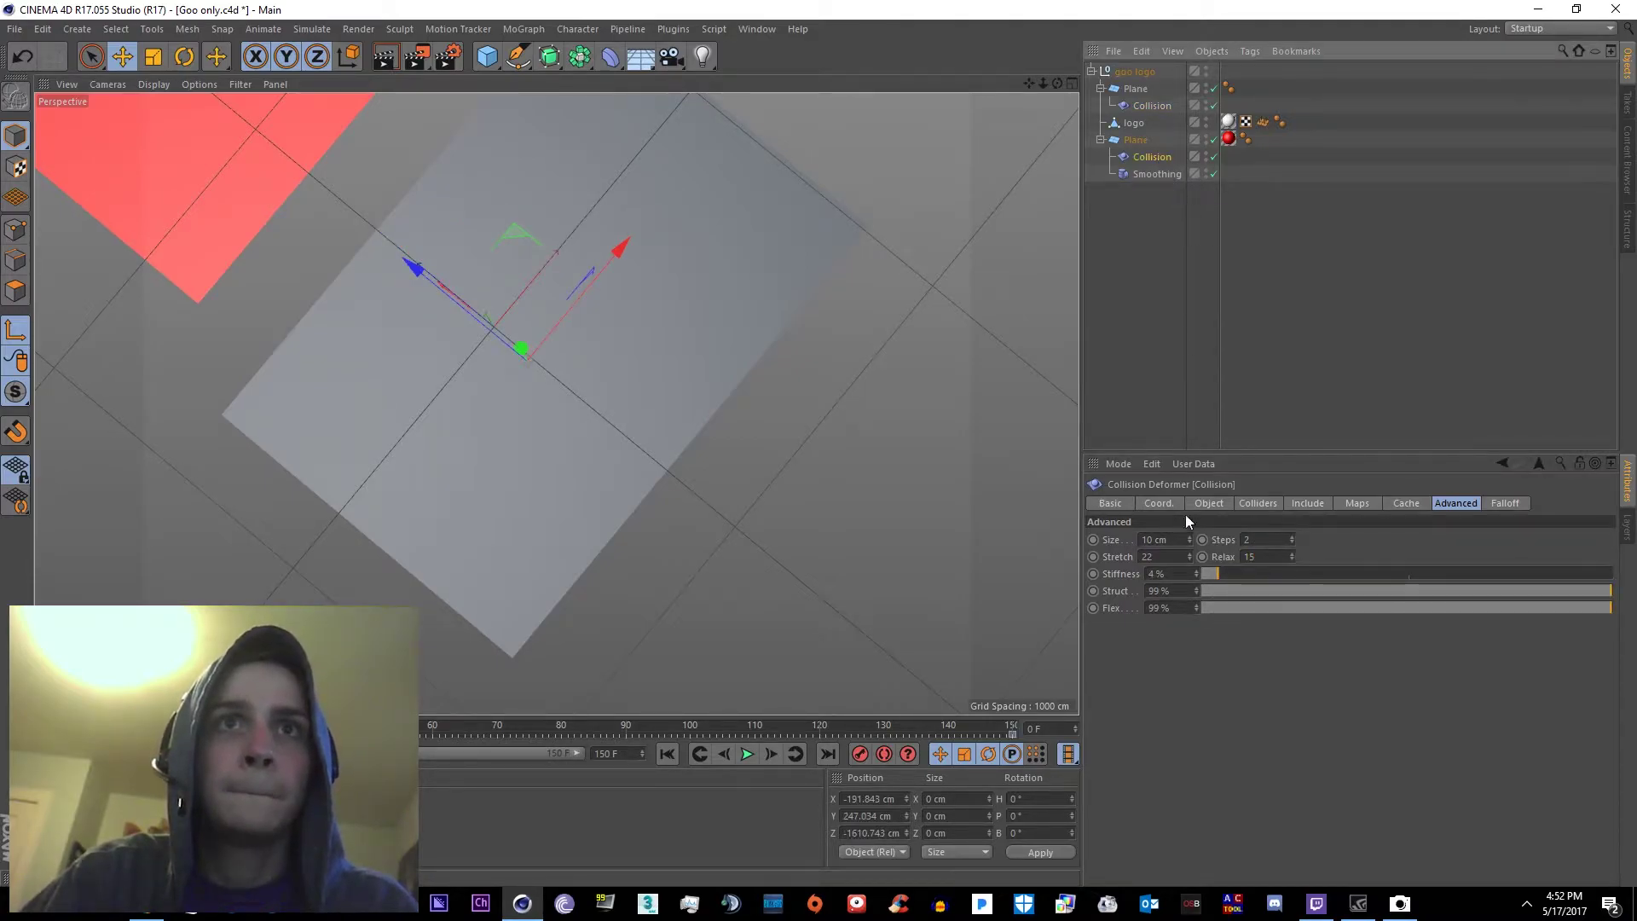
pyautogui.click(1142, 108)
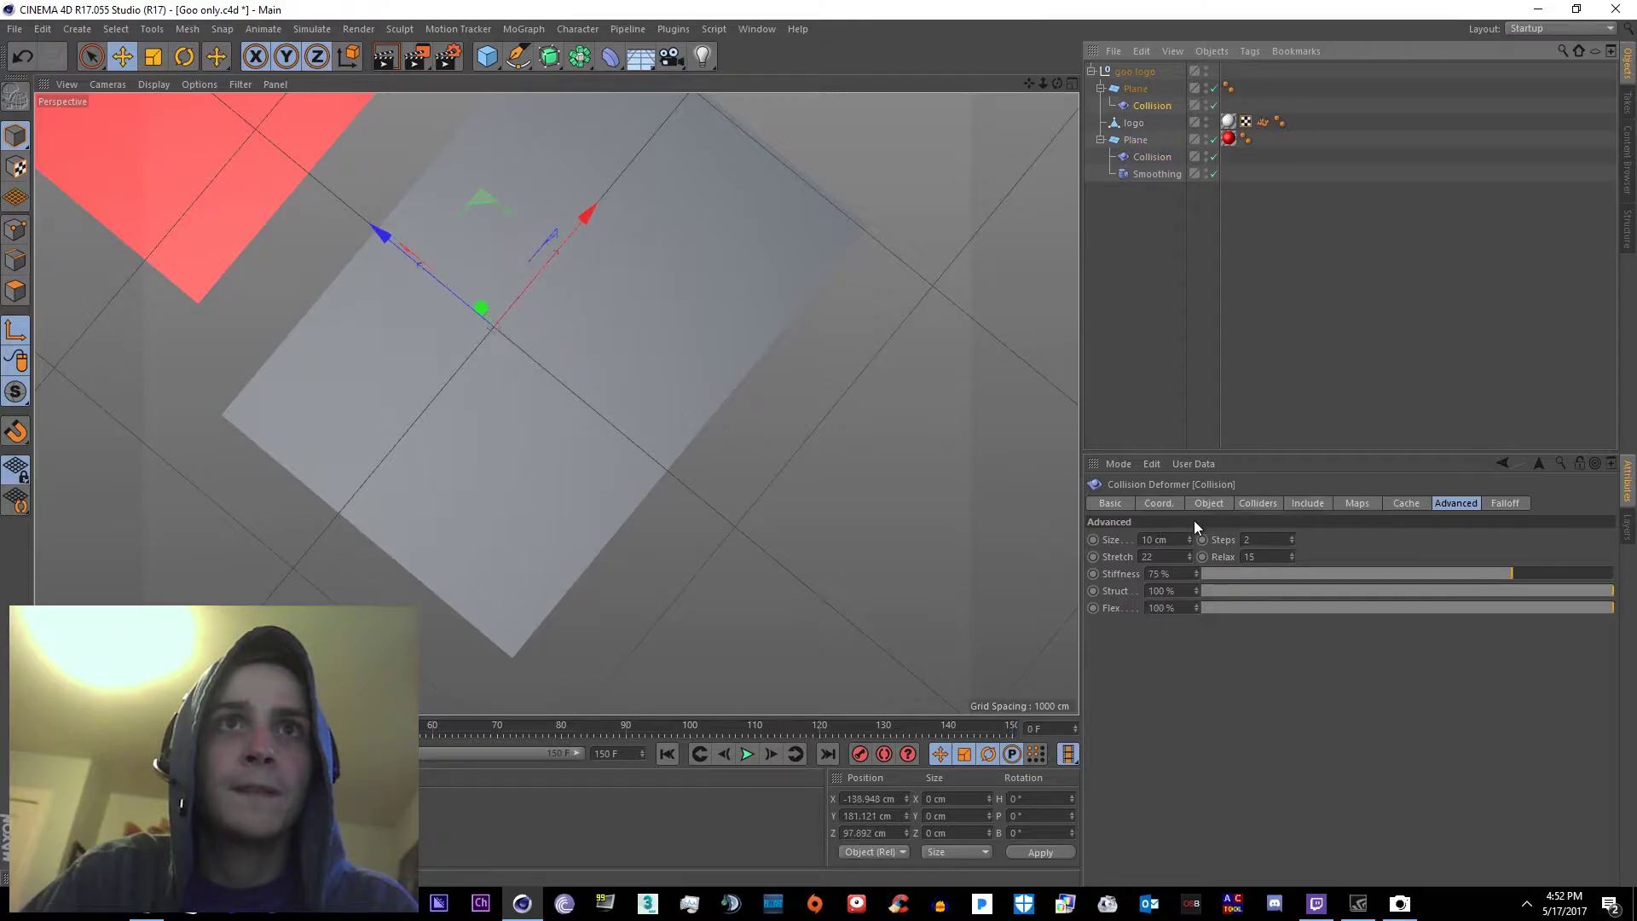
pyautogui.click(1219, 588)
pyautogui.click(1219, 575)
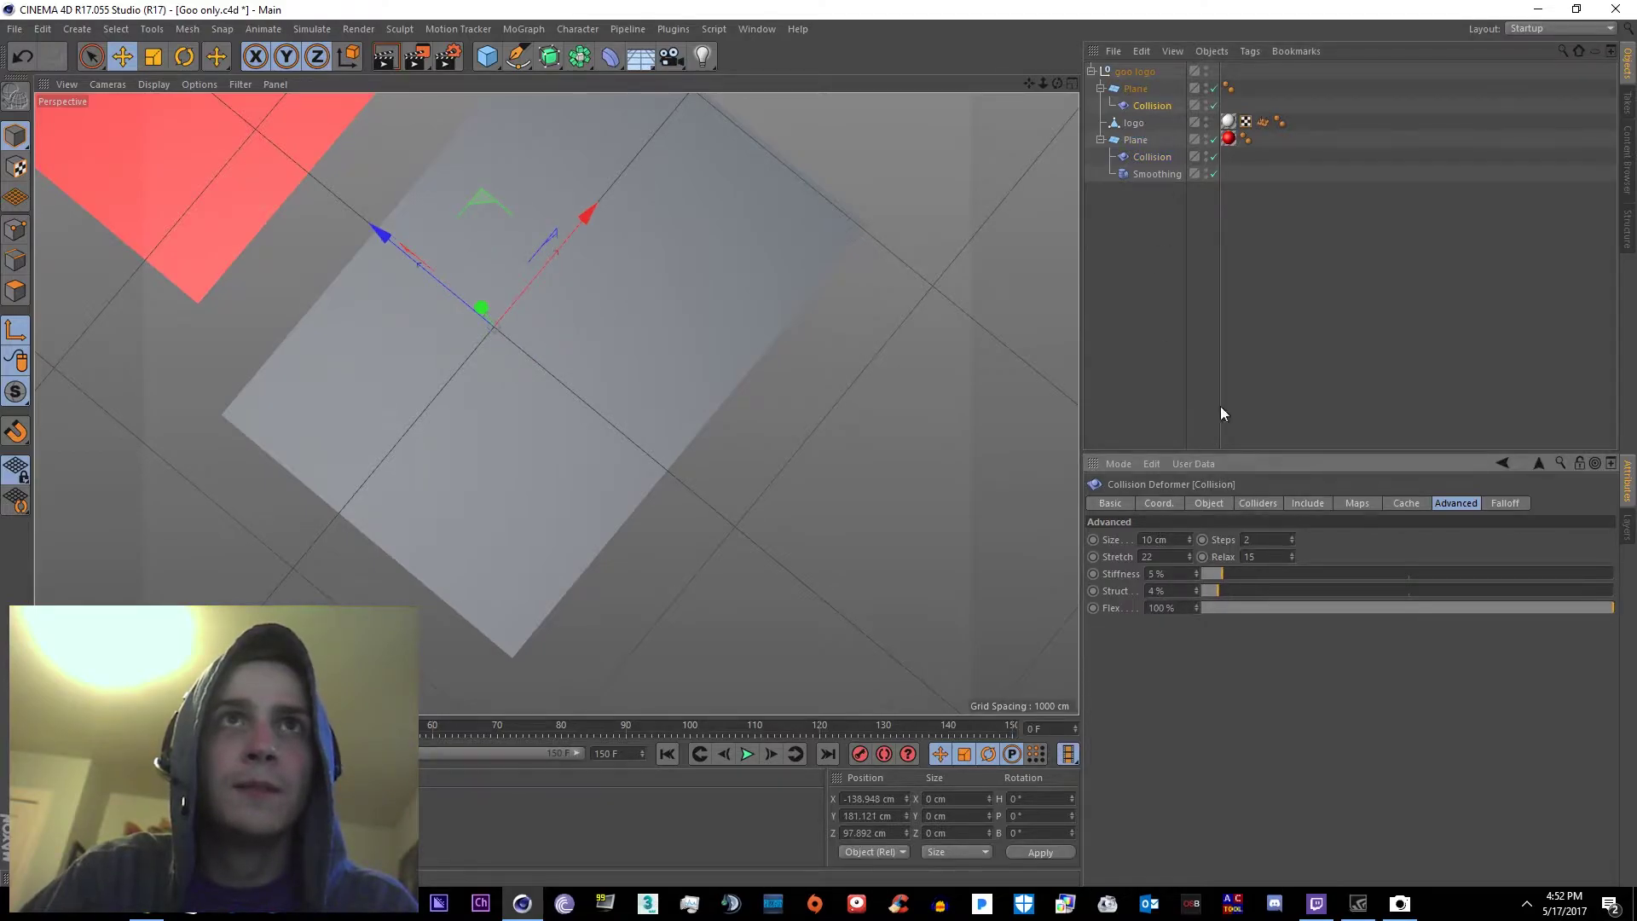
pyautogui.click(1143, 174)
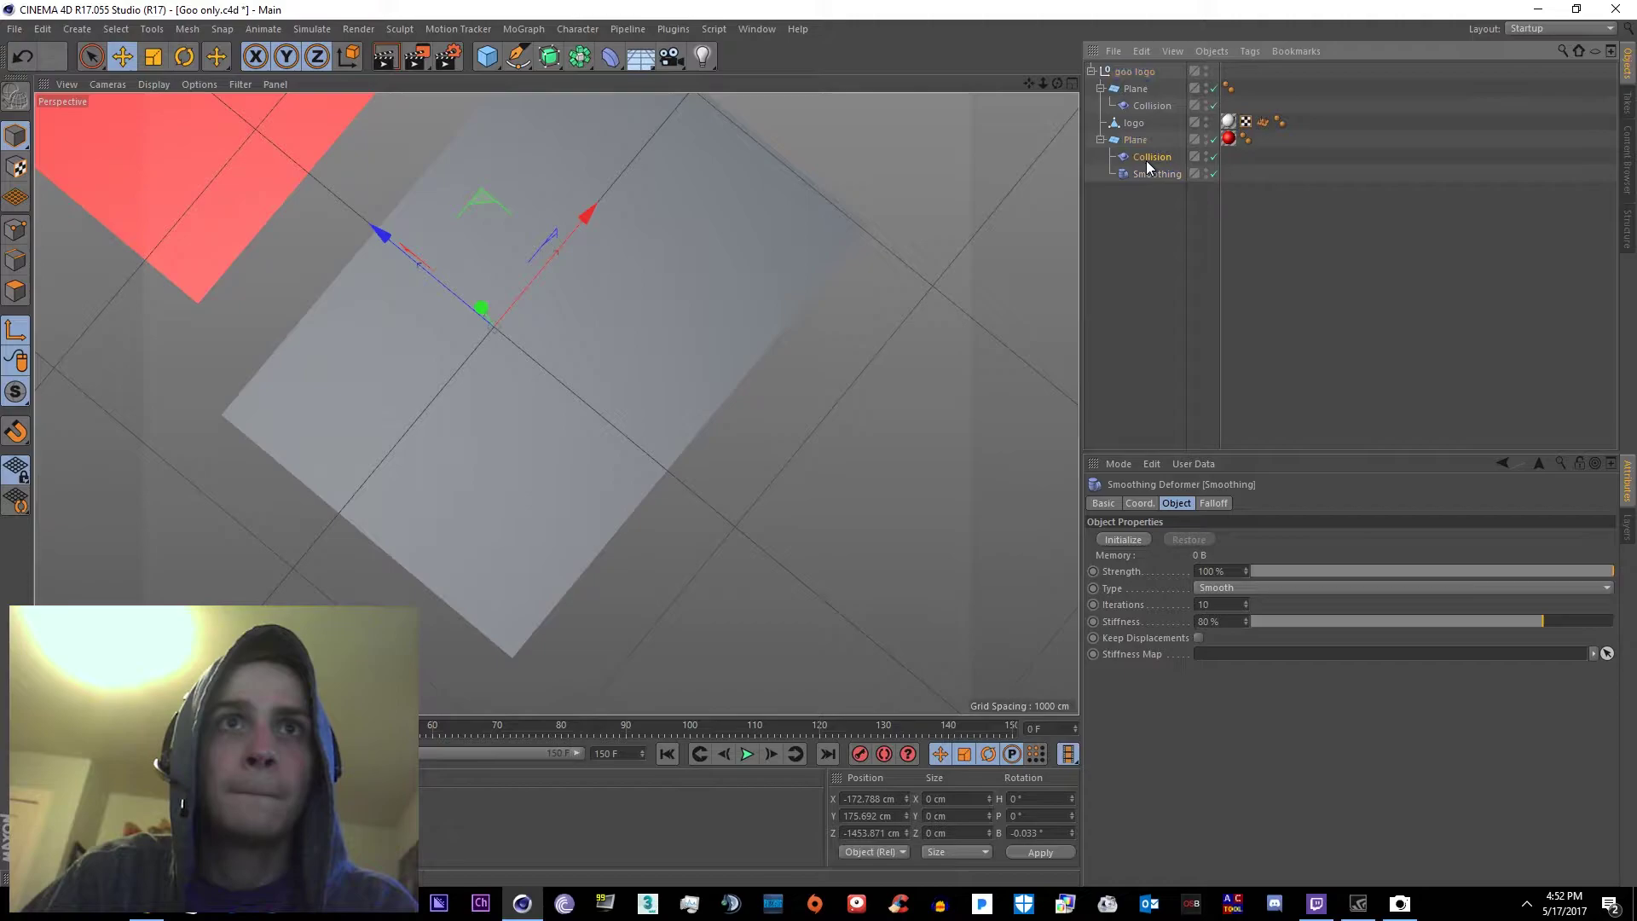
pyautogui.click(1146, 161)
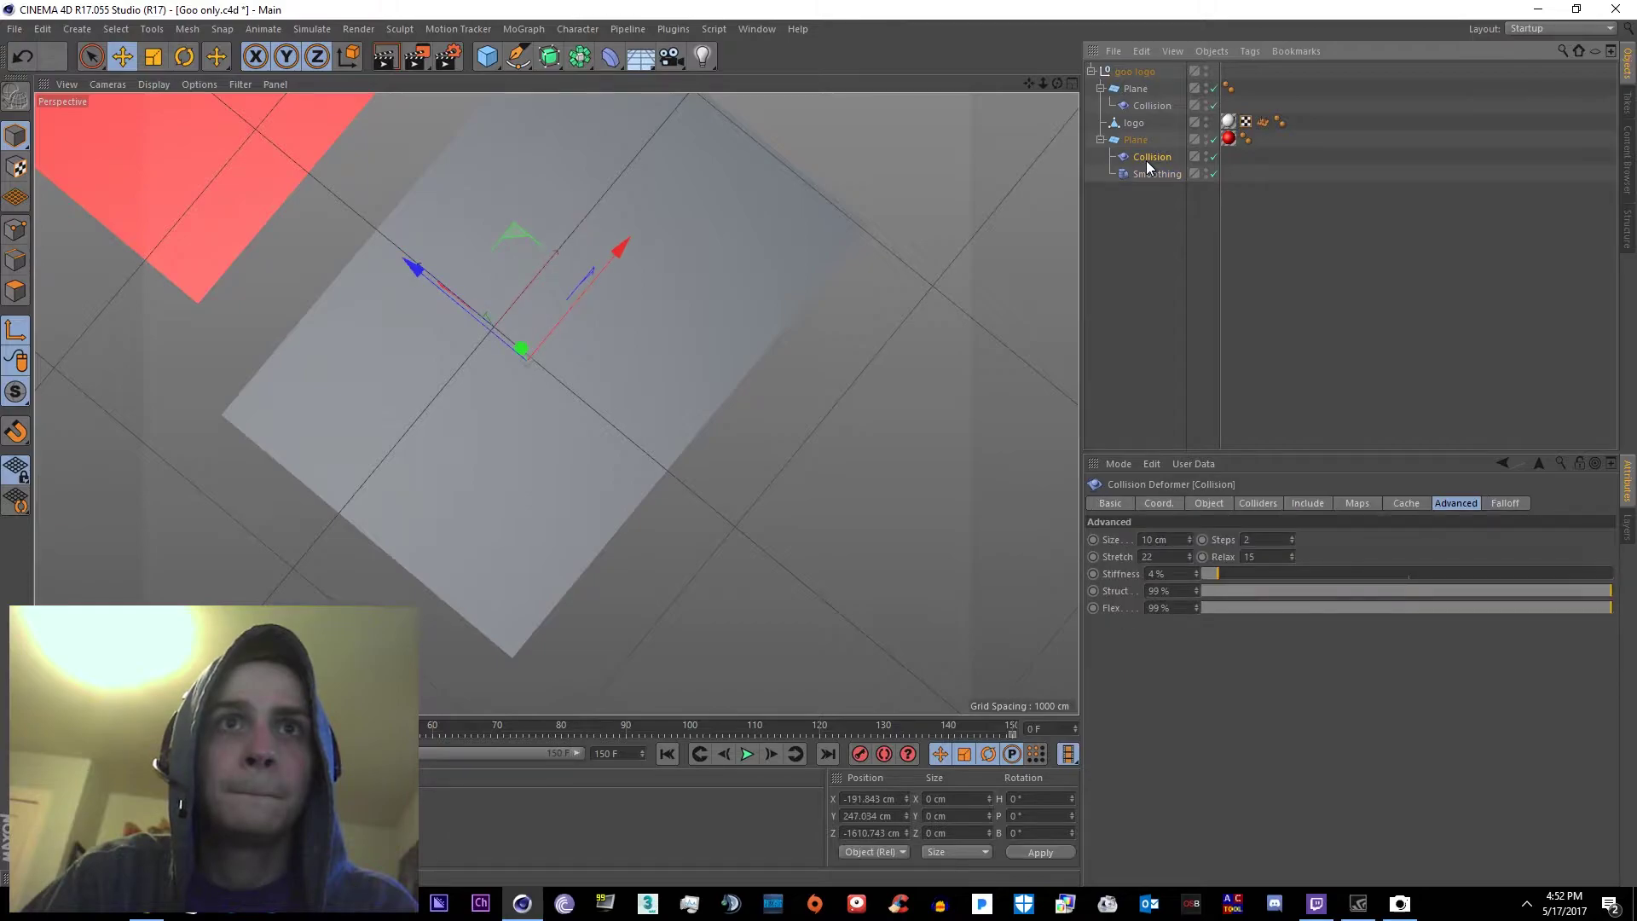
pyautogui.click(1145, 106)
pyautogui.moveTo(1450, 591); pyautogui.dragTo(1608, 605)
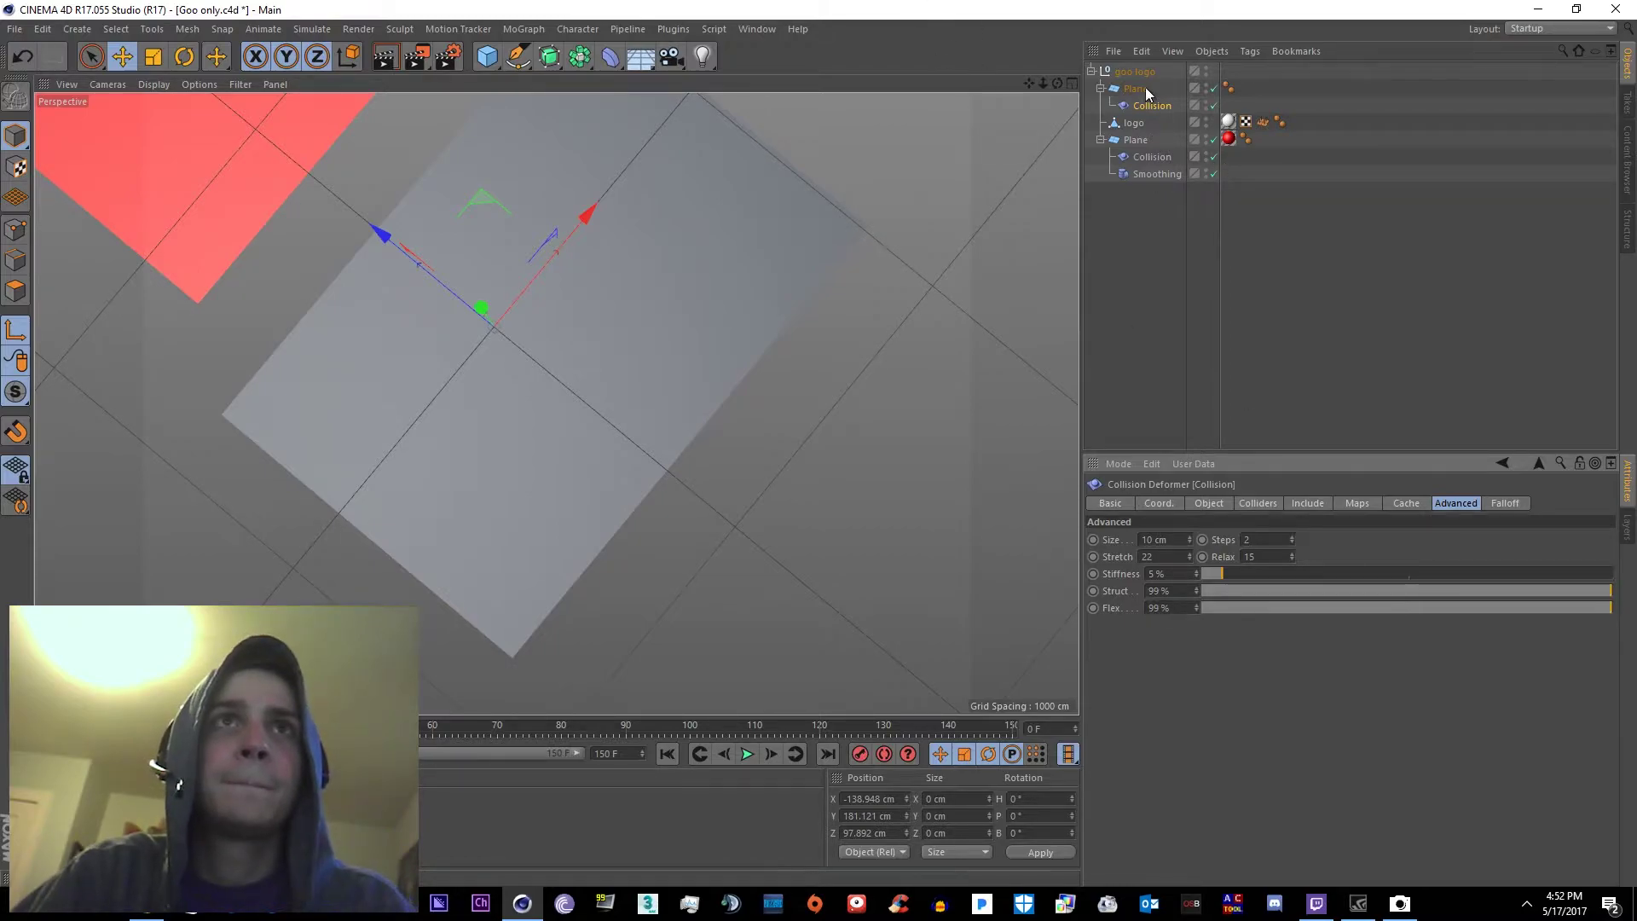
# Set the new Collision deformer's falloff to Collider, matching the red plane's Collision deformer
pyautogui.click(1144, 159)
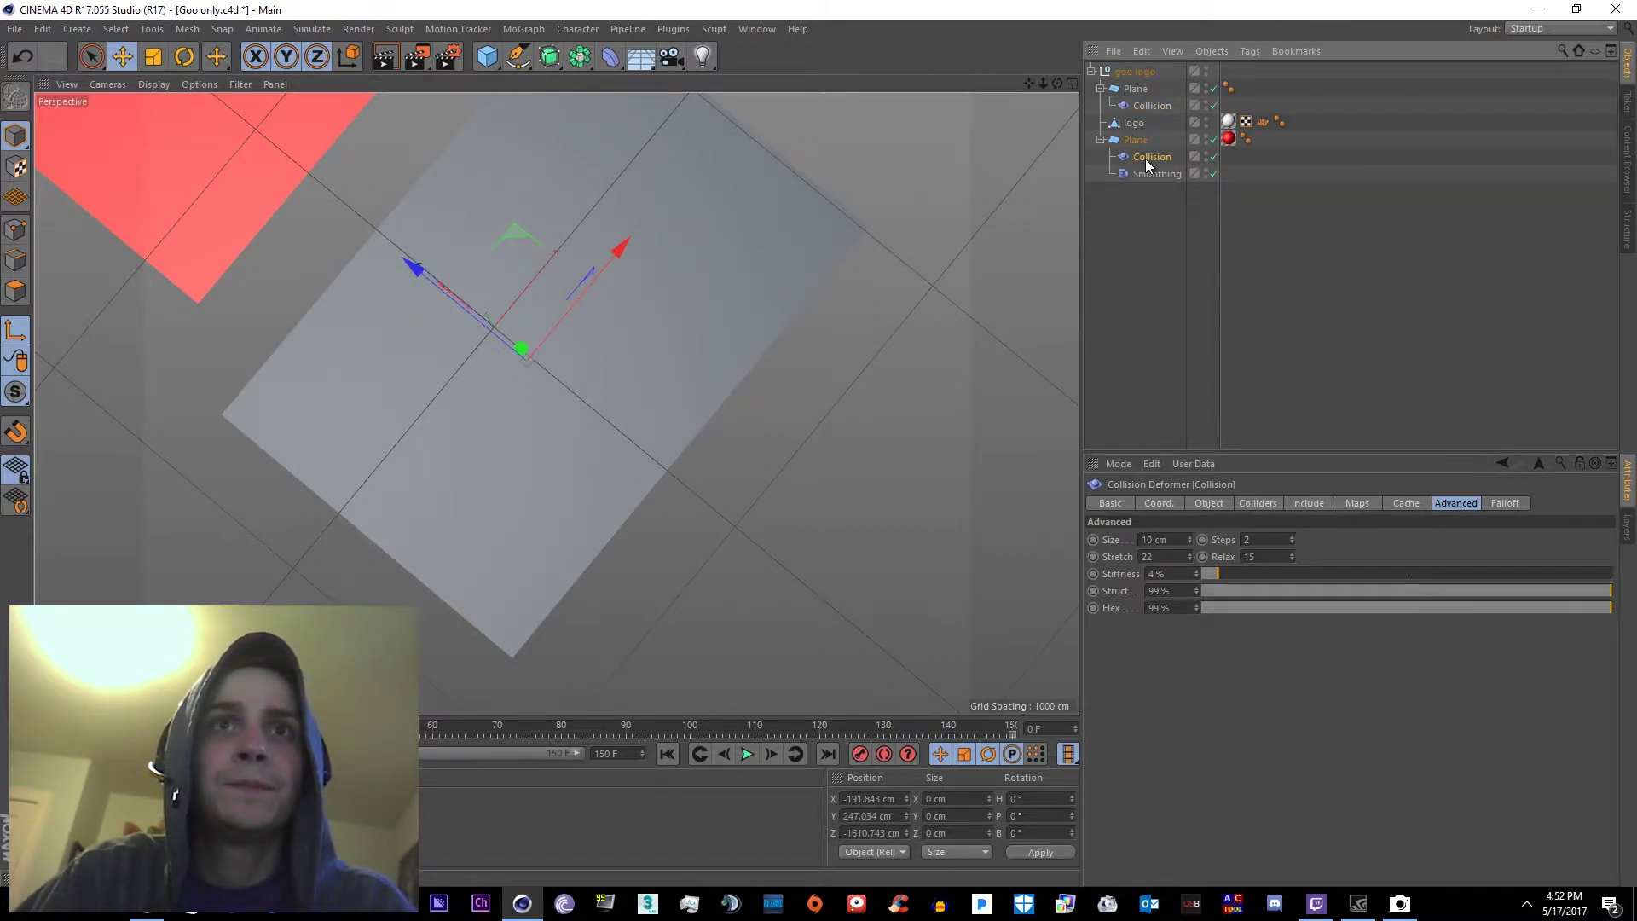
pyautogui.click(1218, 503)
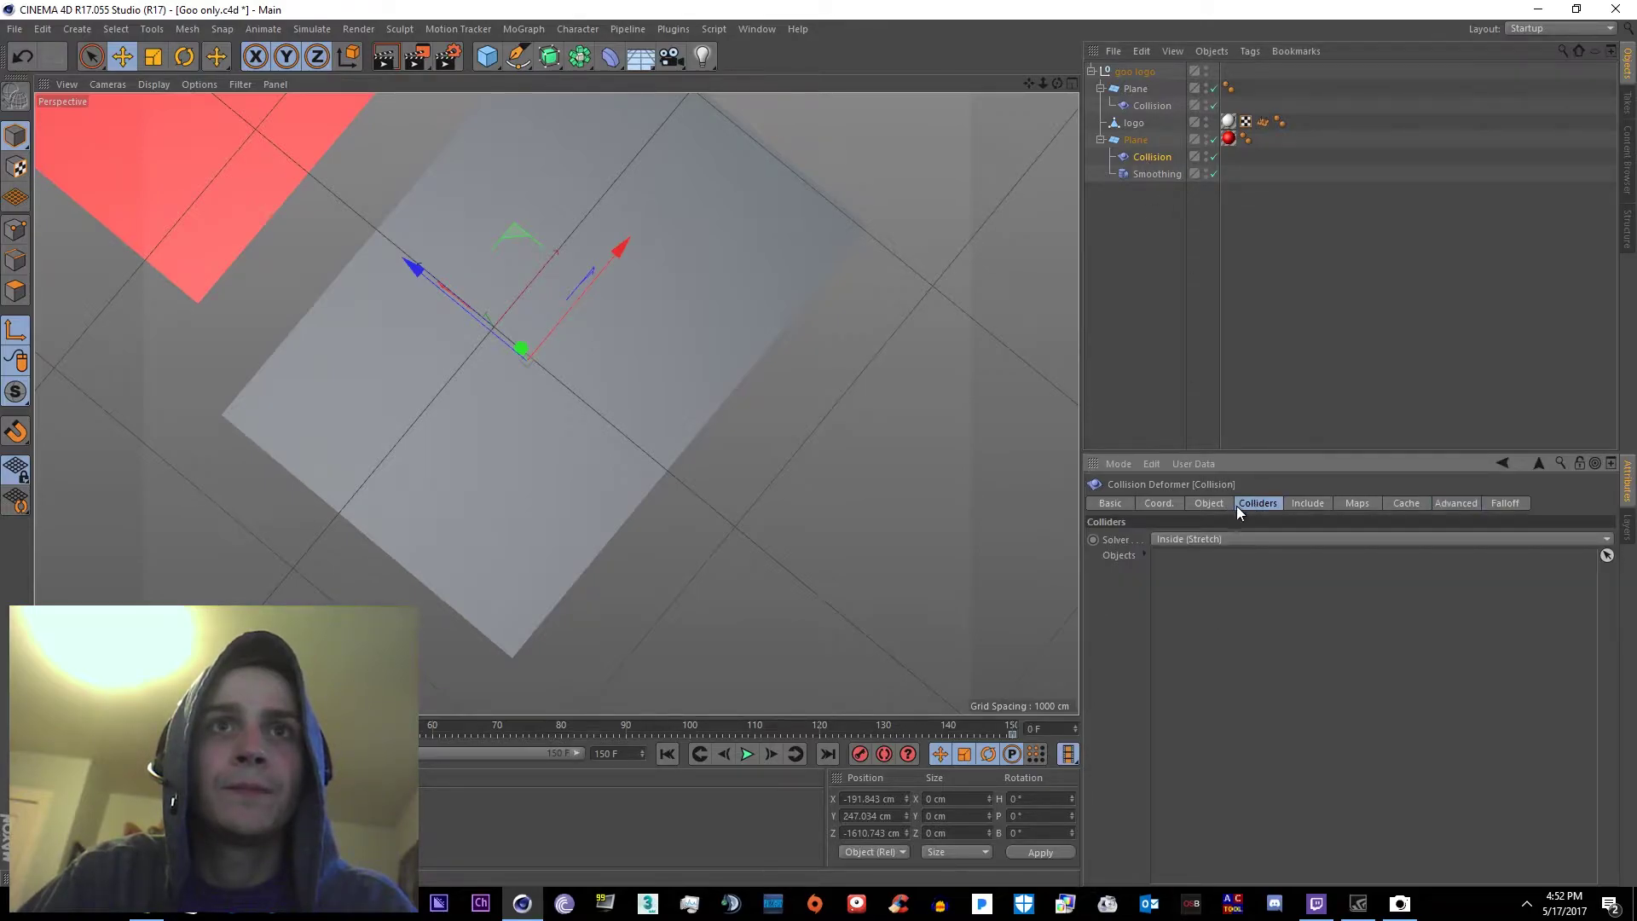
pyautogui.click(1148, 106)
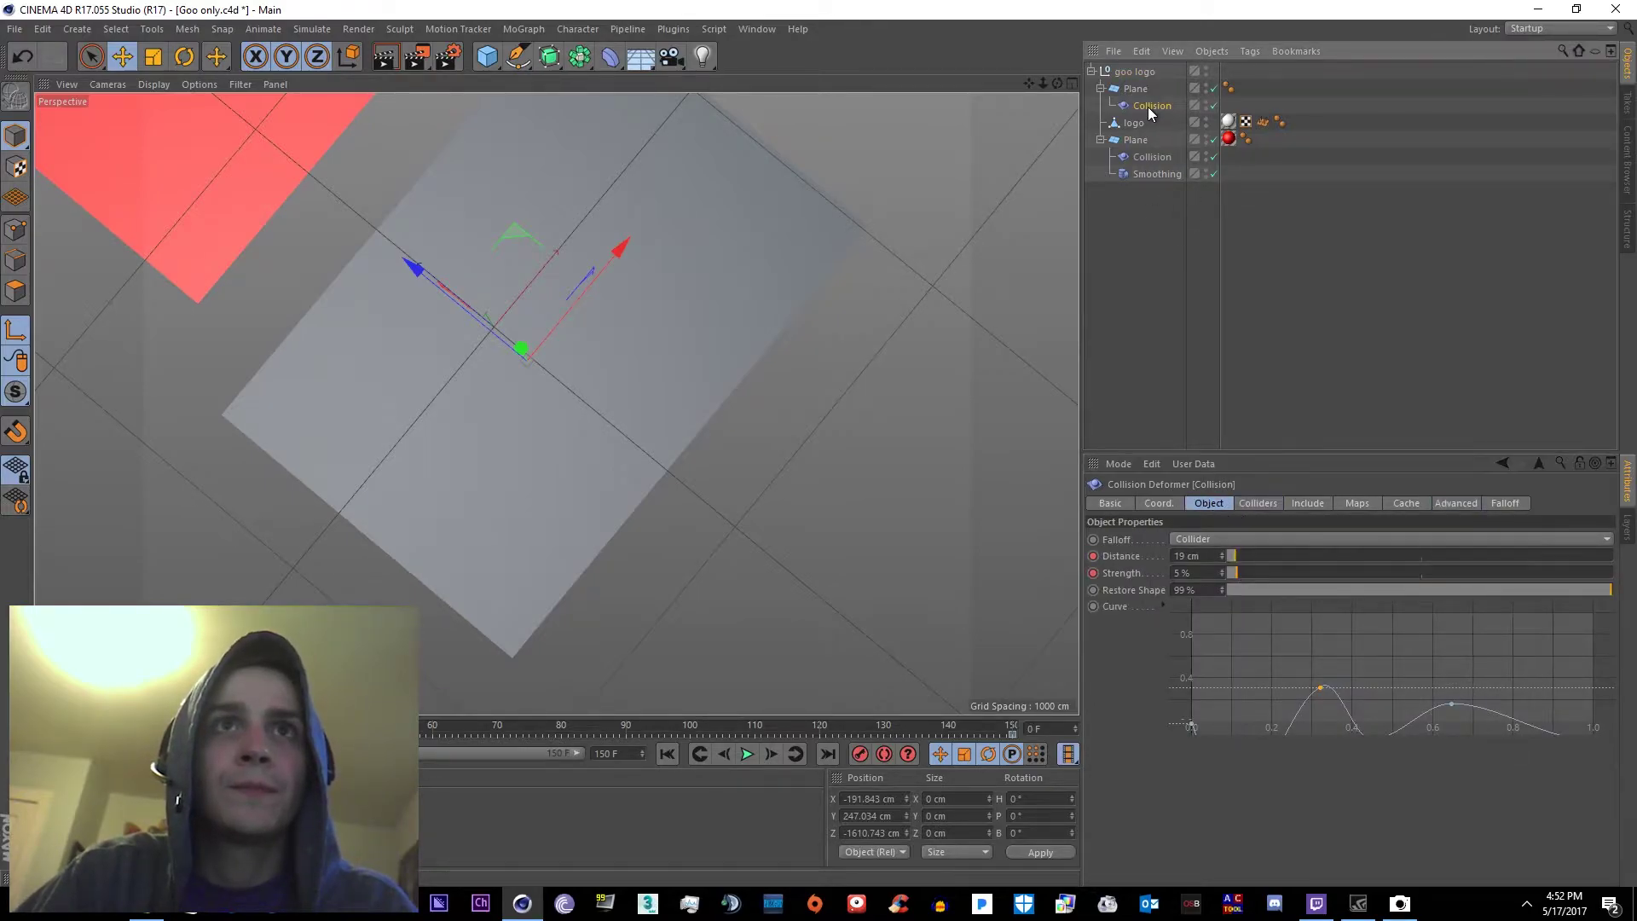
pyautogui.click(1148, 157)
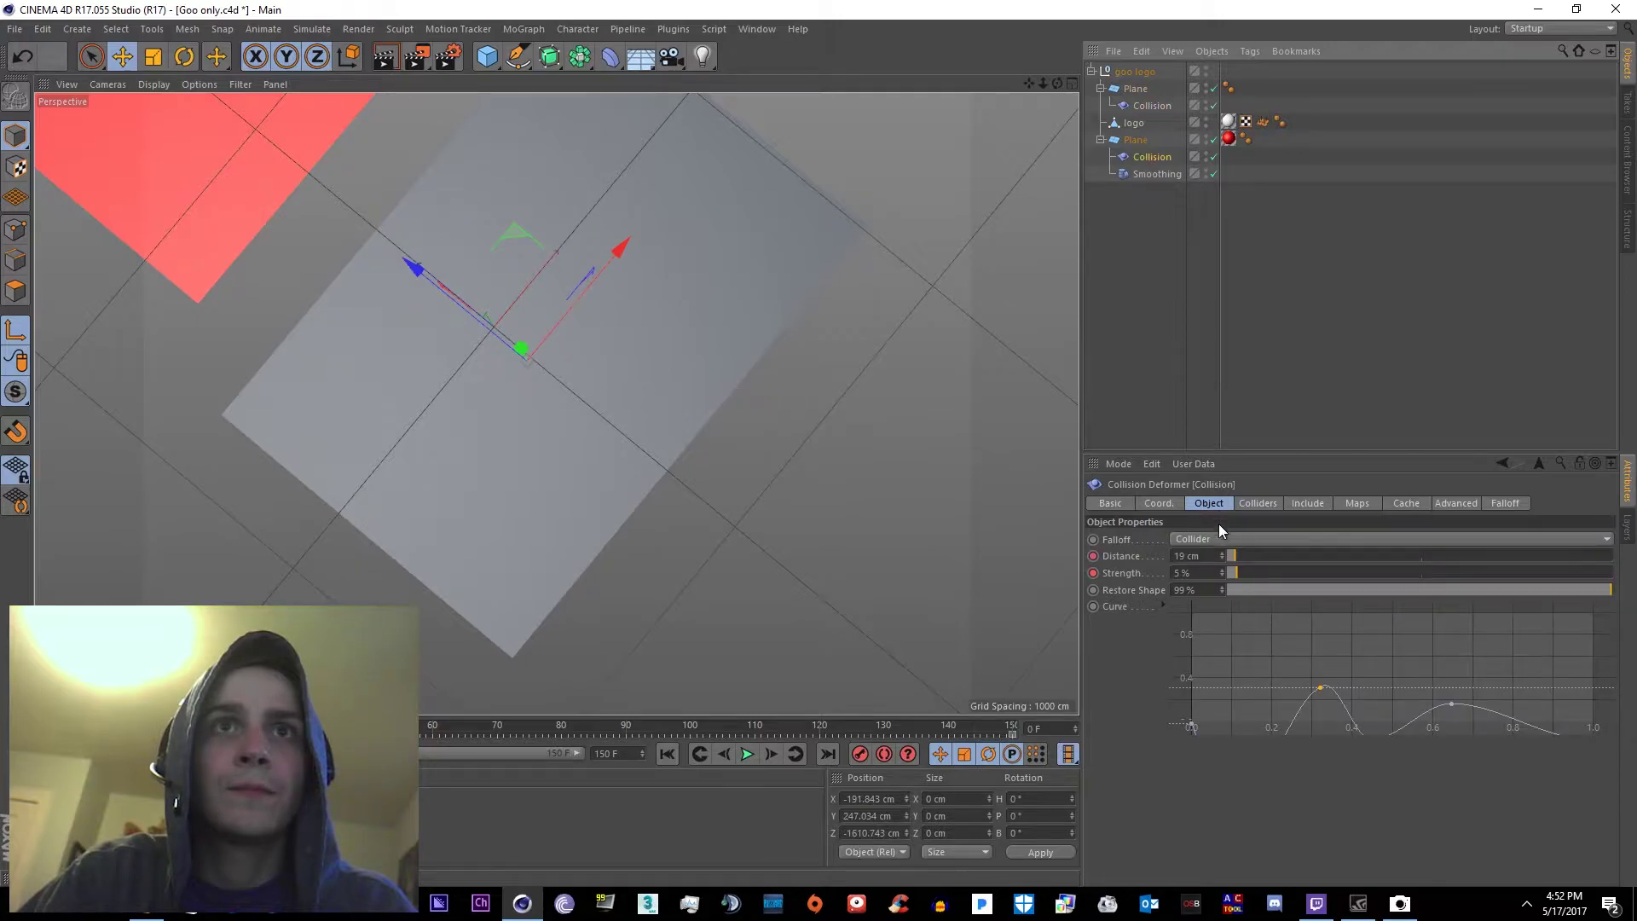
pyautogui.click(1151, 106)
pyautogui.click(1238, 539)
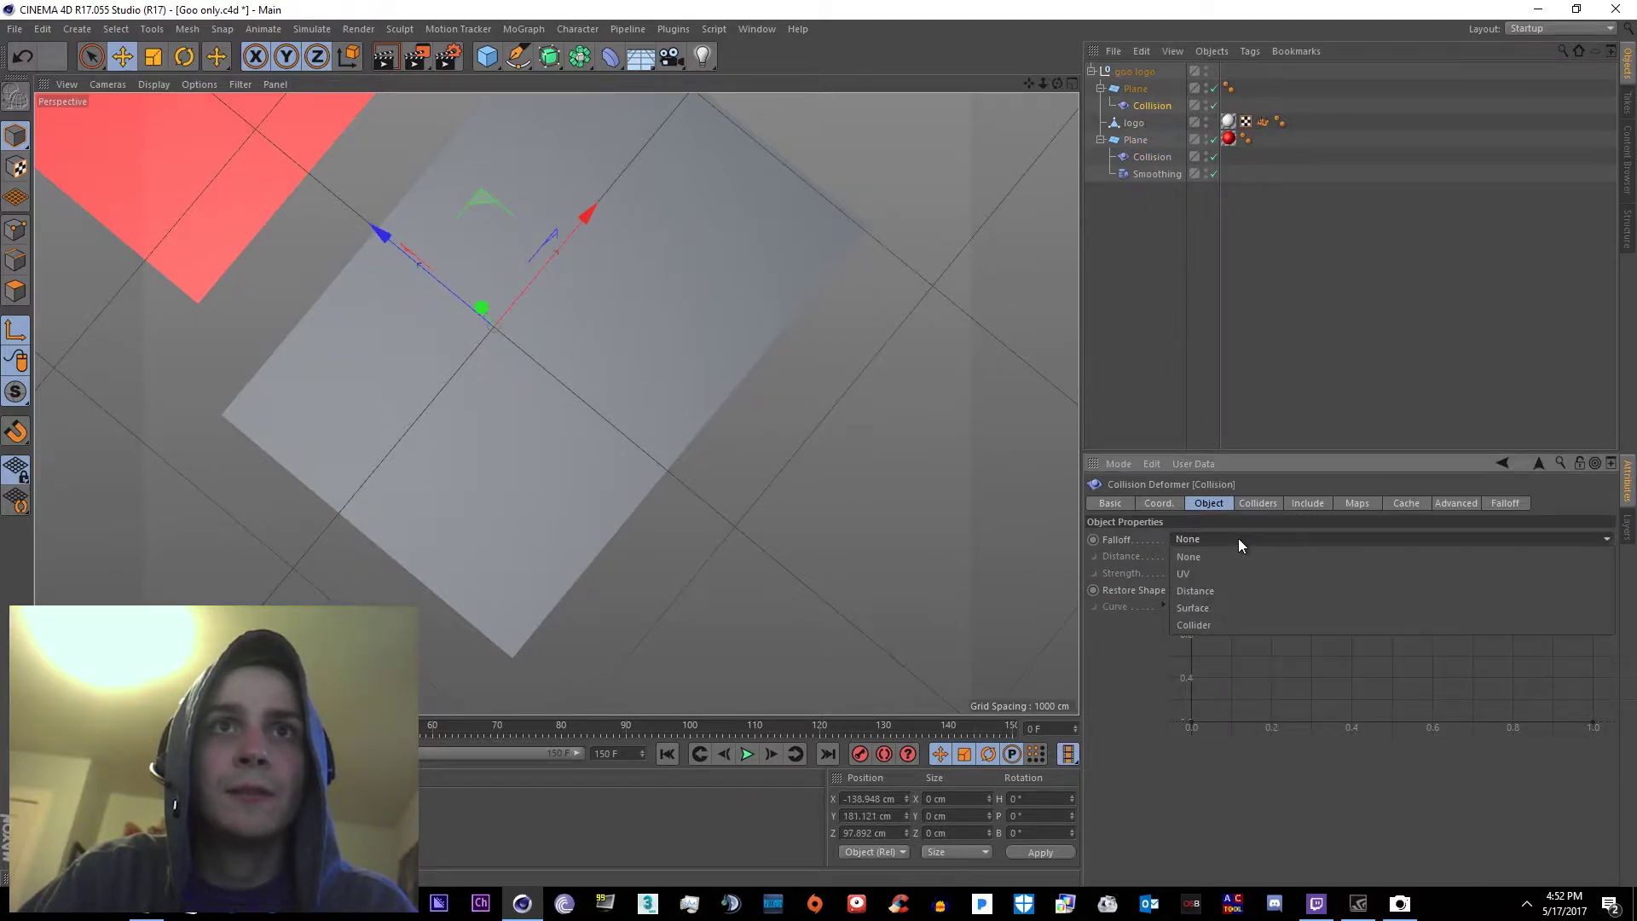
pyautogui.click(1221, 623)
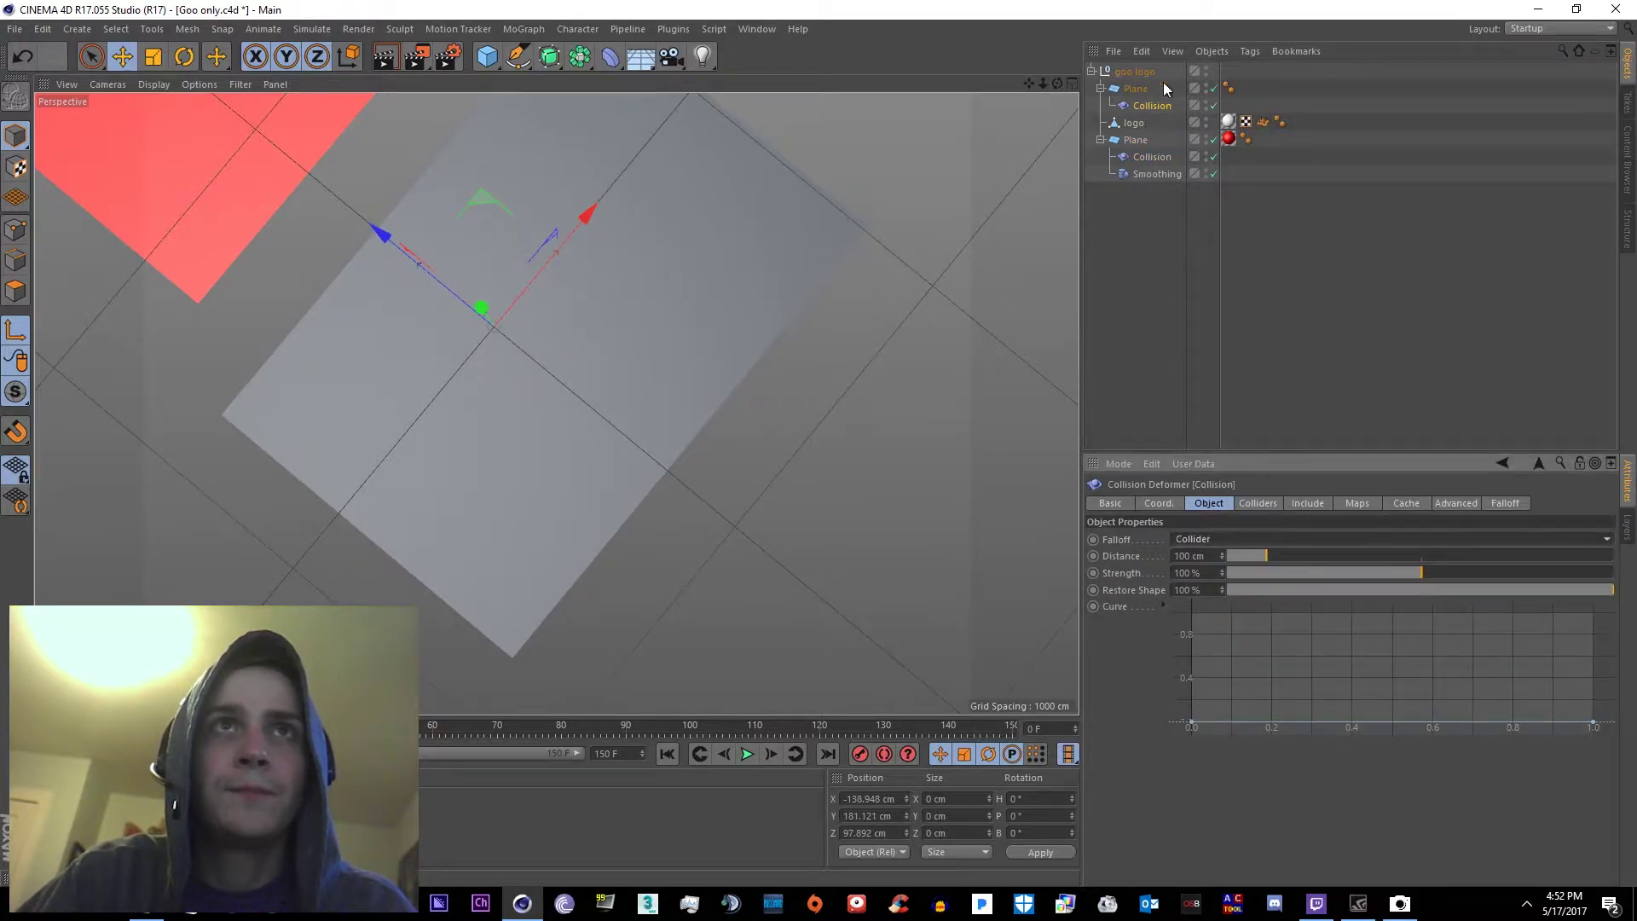
# Set the new Collision deformer's Restore Shape to 99 %, as on the red plane's Collision deformer
pyautogui.click(1151, 157)
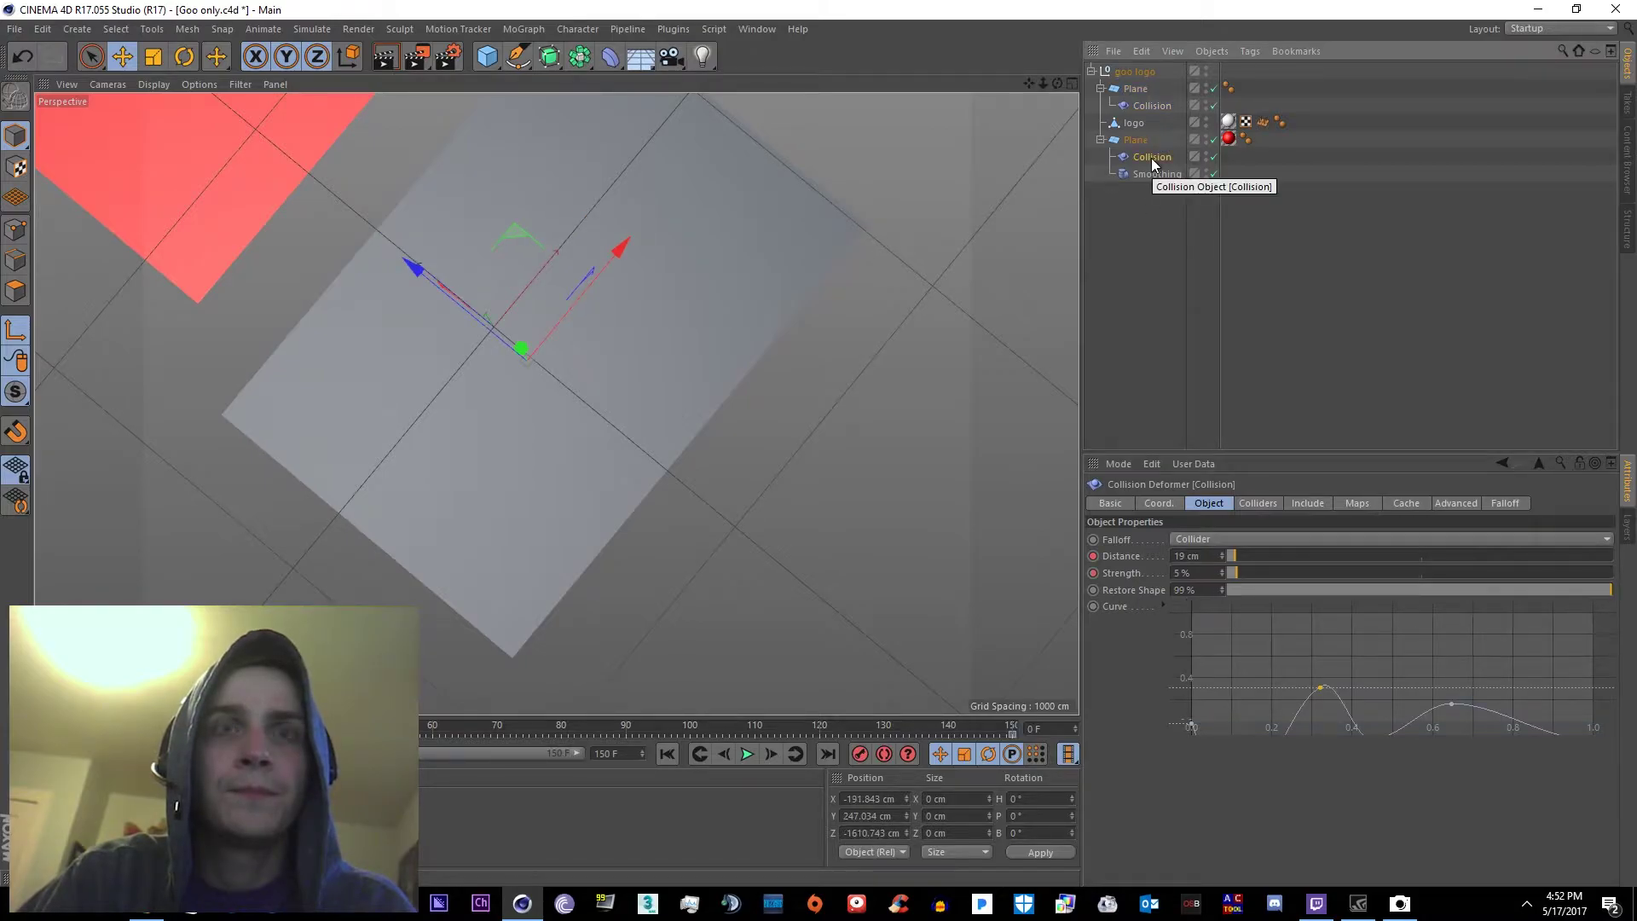
pyautogui.click(1145, 106)
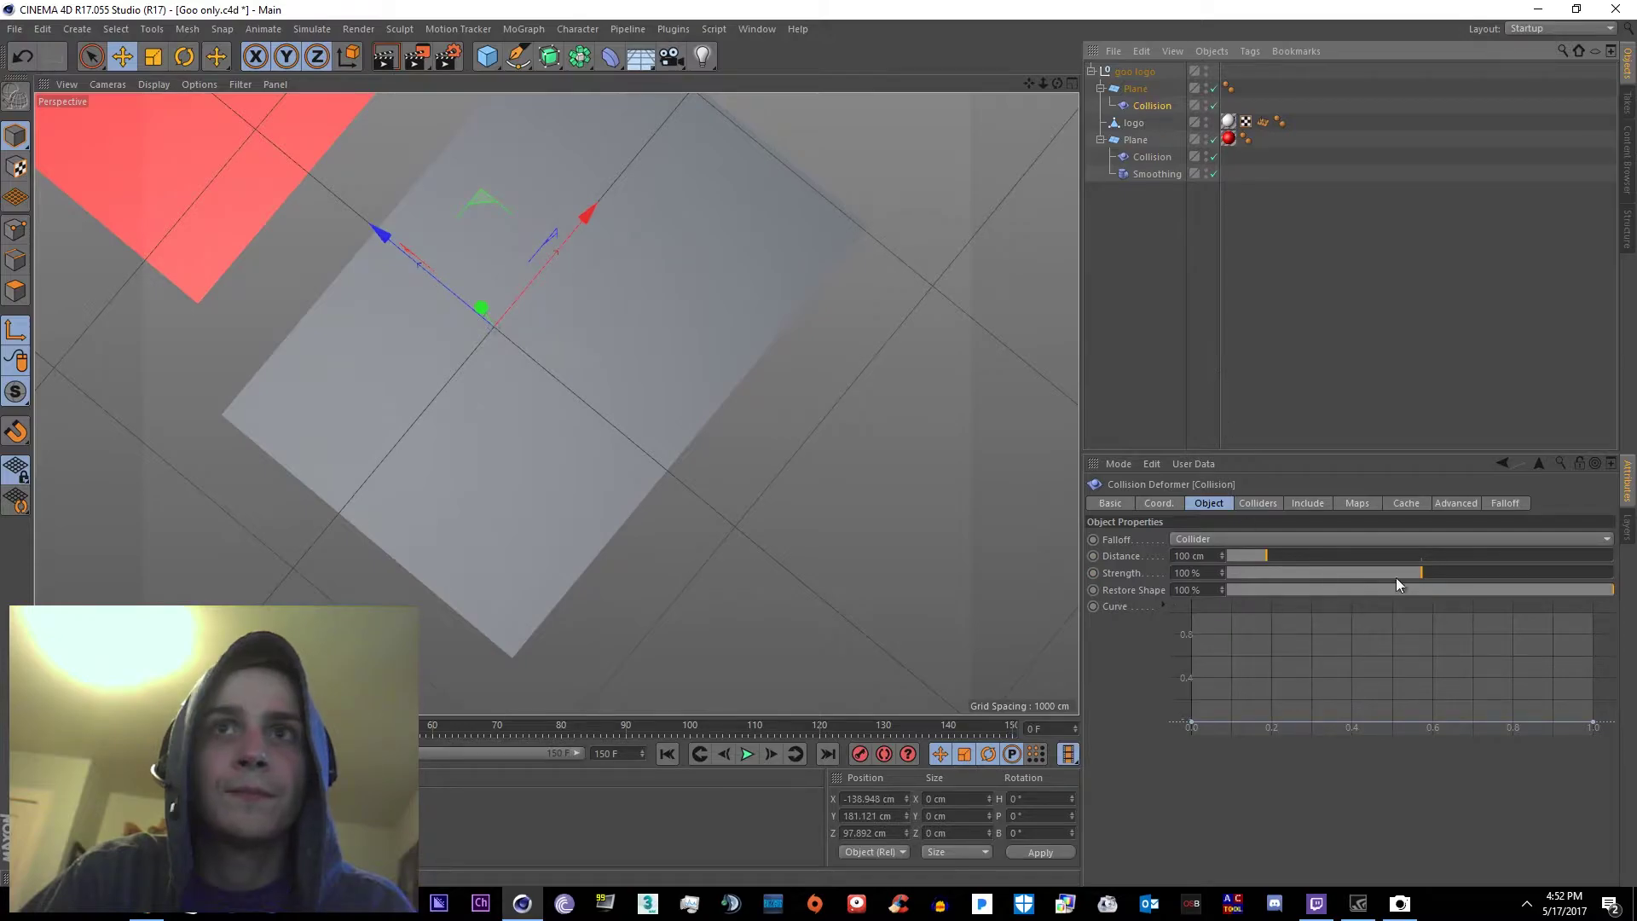
pyautogui.moveTo(1192, 590); pyautogui.dragTo(1088, 629)
pyautogui.write('99')
pyautogui.press('Return')
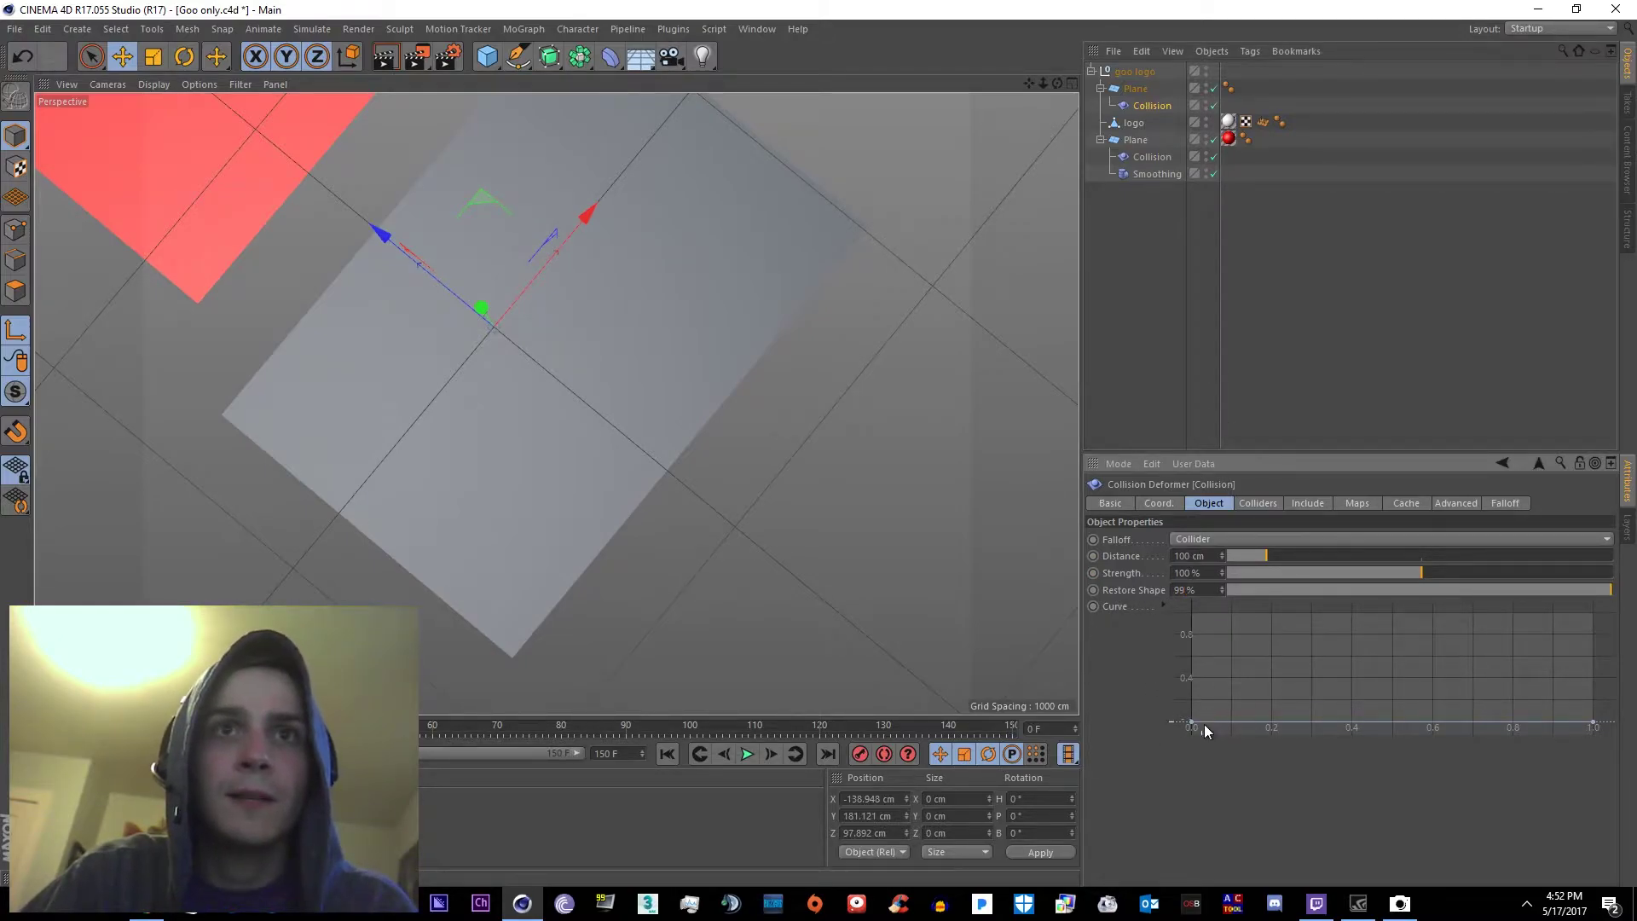
# Examine the falloff curve of the red plane's Collision deformer in an enlarged separate window
pyautogui.click(1151, 157)
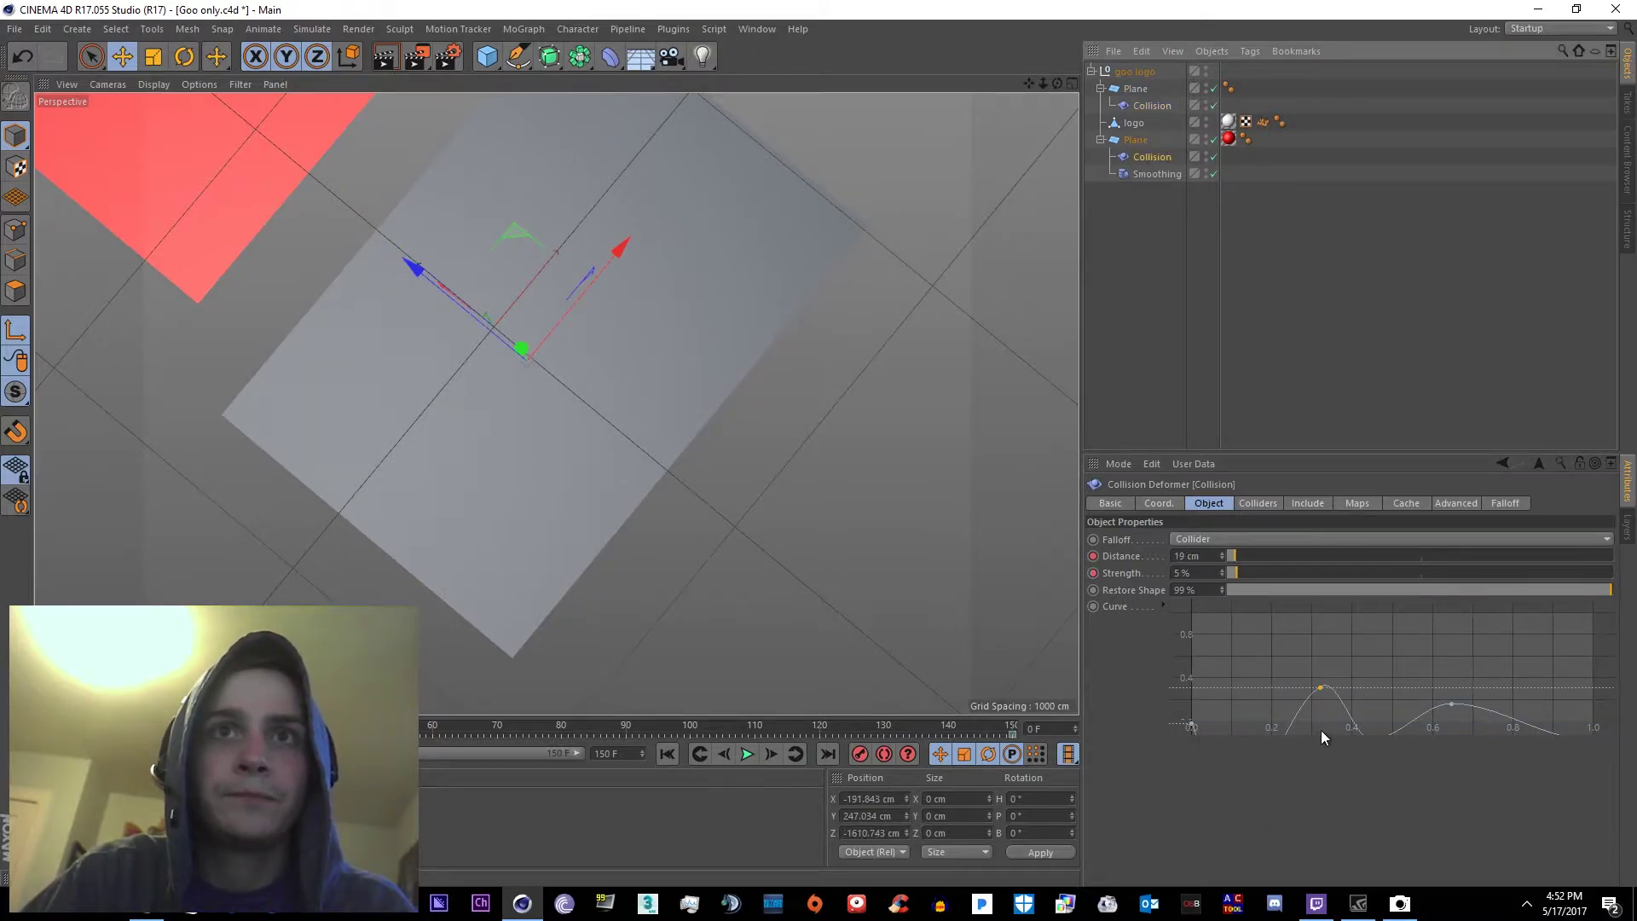
pyautogui.scroll(-3, 1324, 718)
pyautogui.scroll(1, 1323, 718)
pyautogui.rightClick(1338, 680)
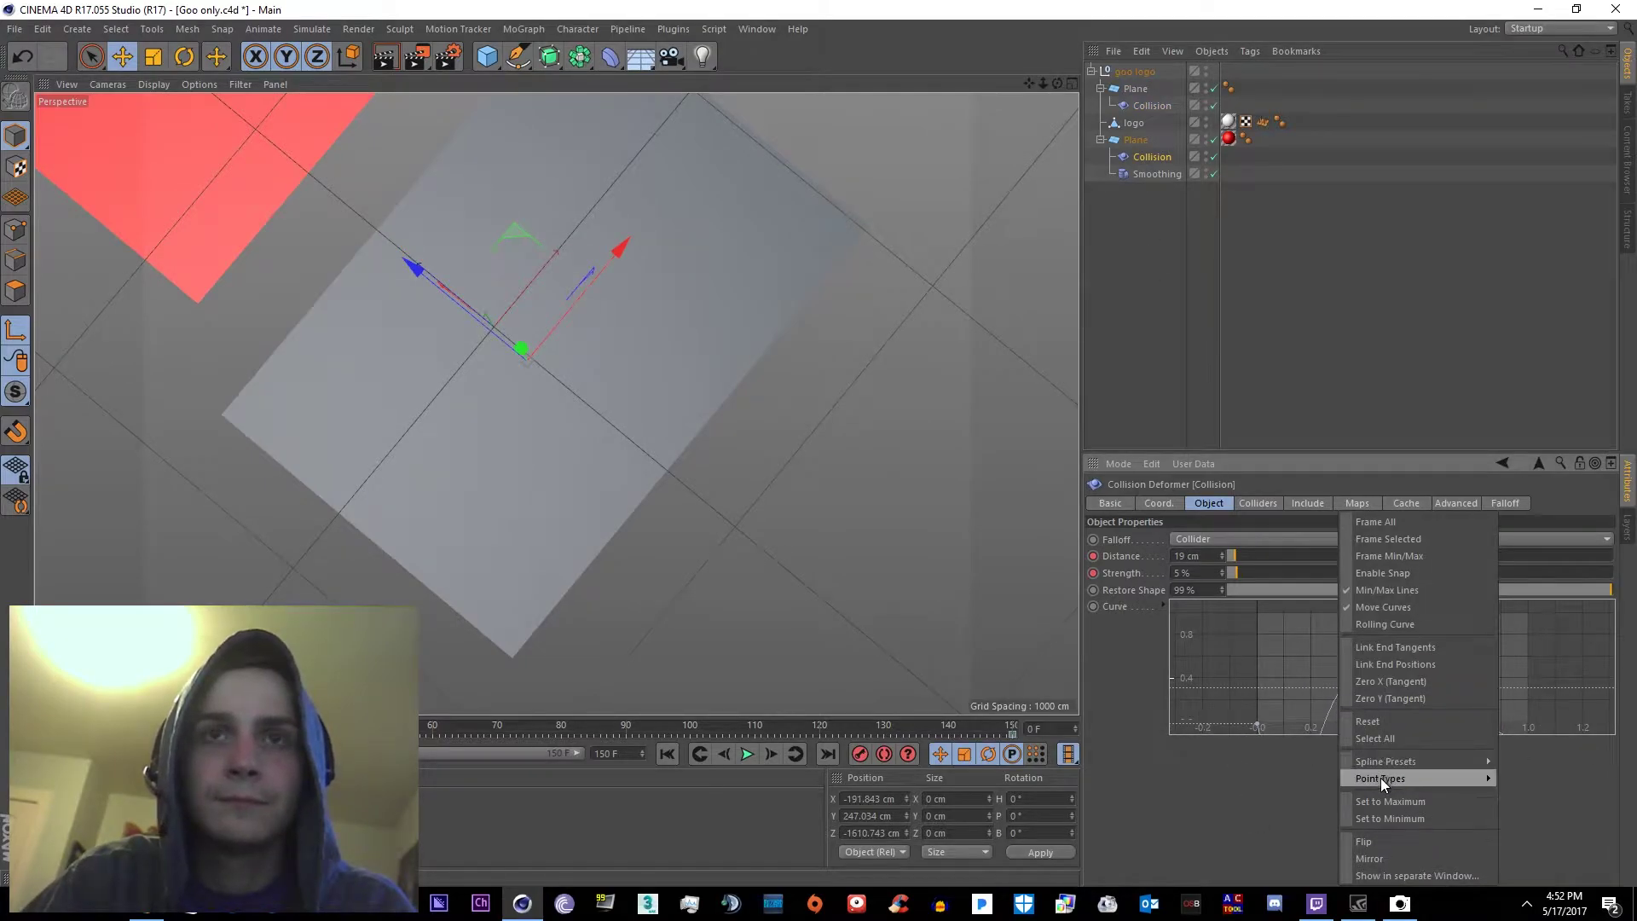
pyautogui.click(1396, 876)
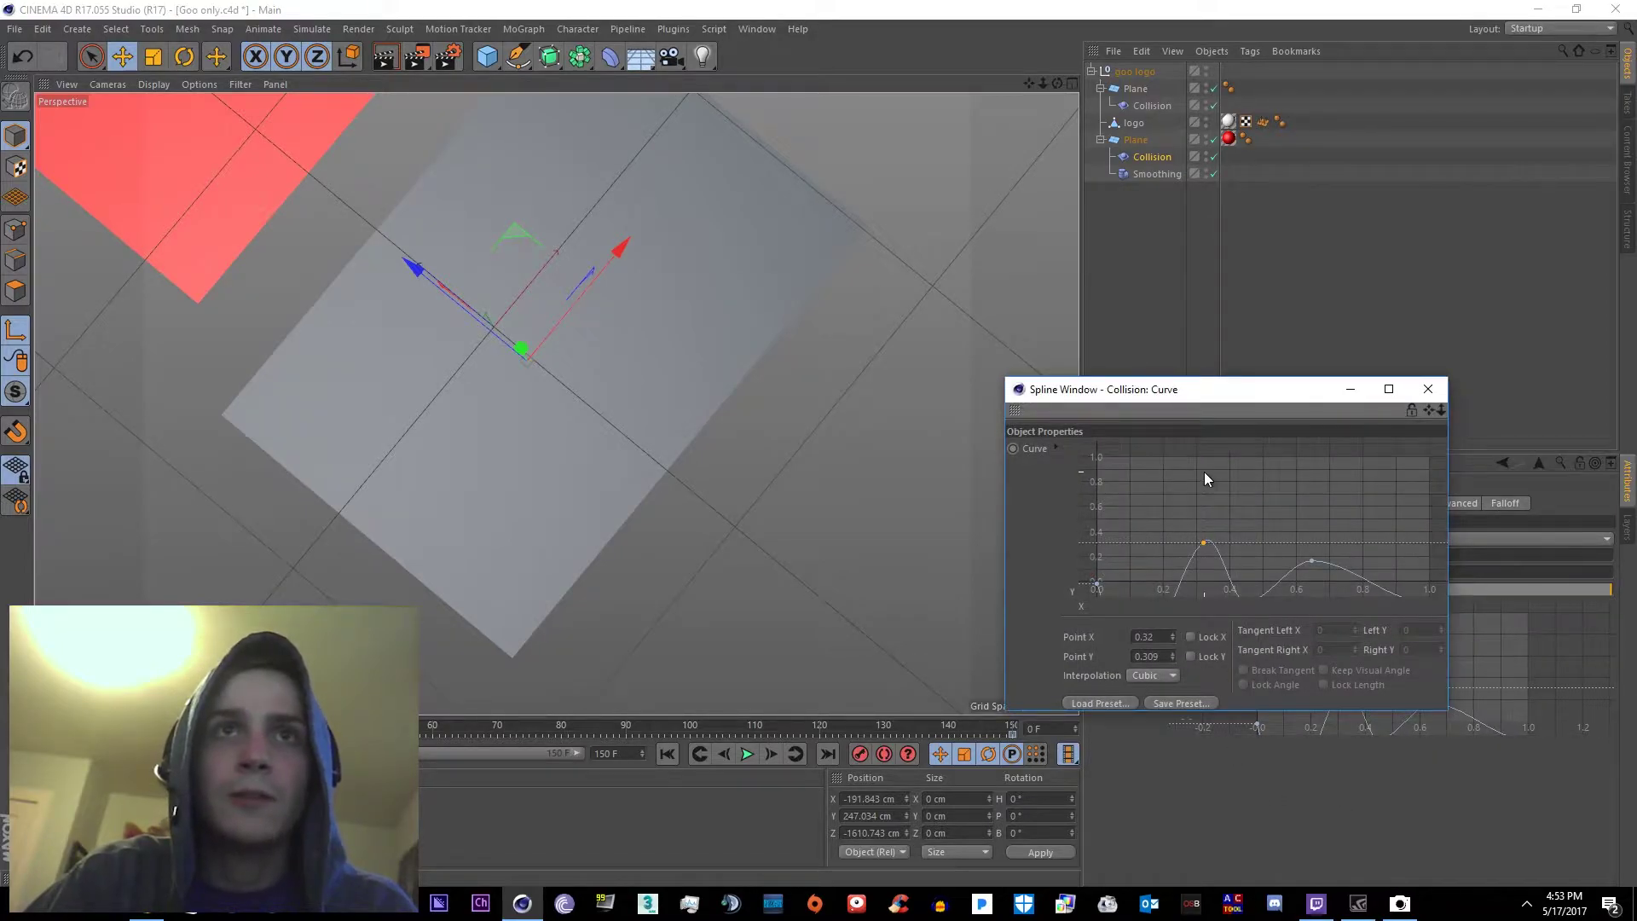
pyautogui.doubleClick(1199, 390)
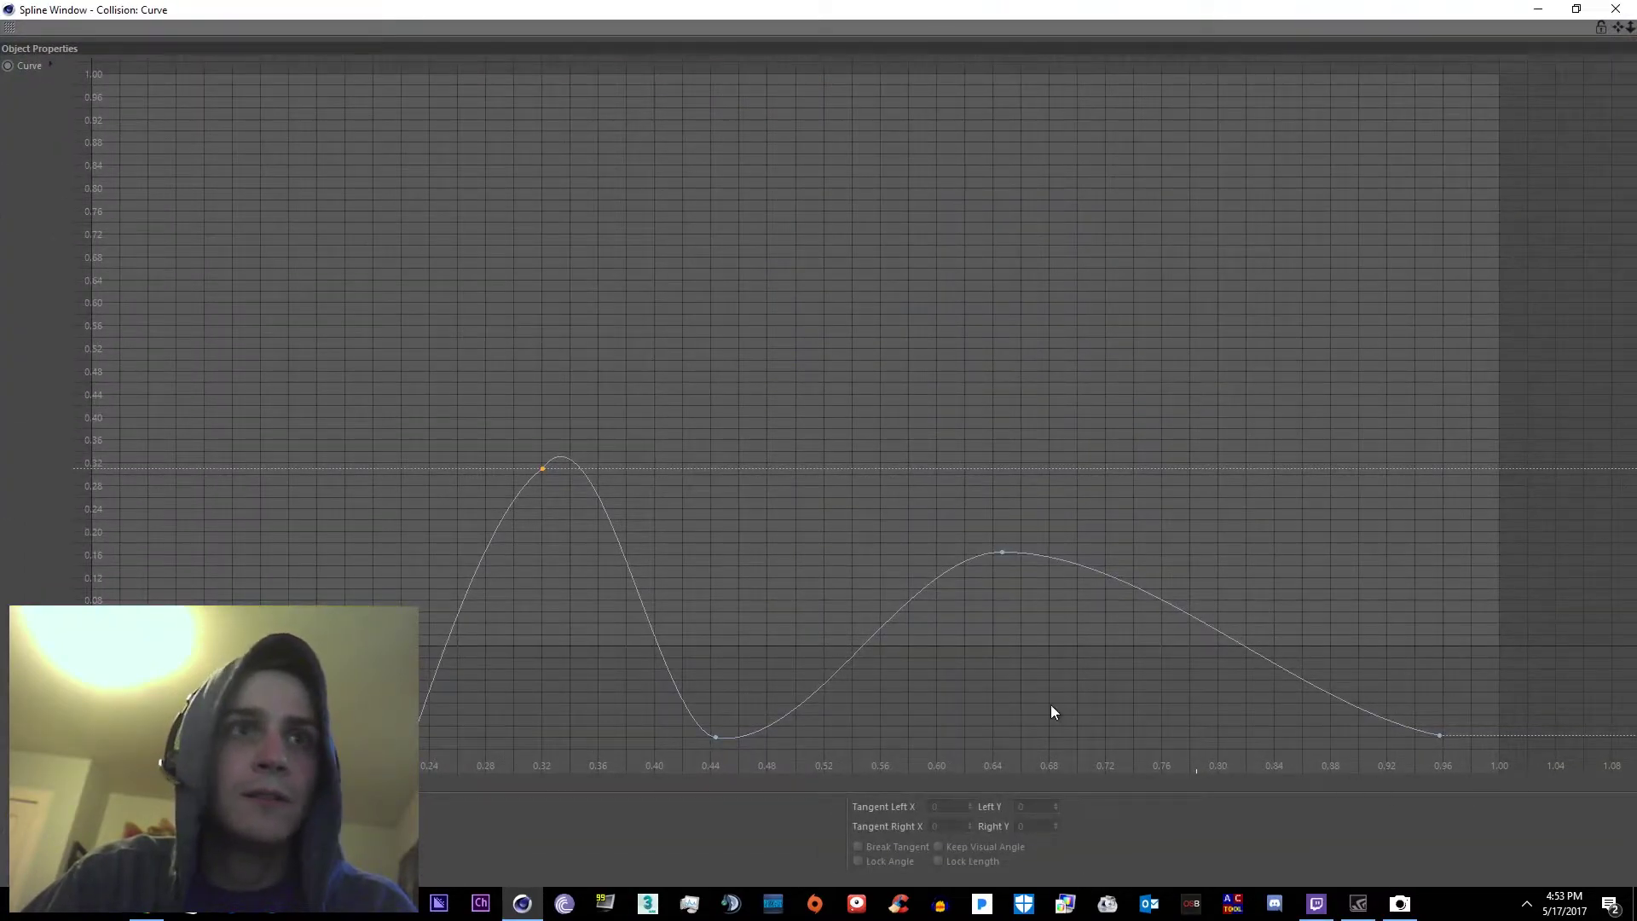
pyautogui.scroll(-6, 539, 679)
pyautogui.scroll(3, 546, 673)
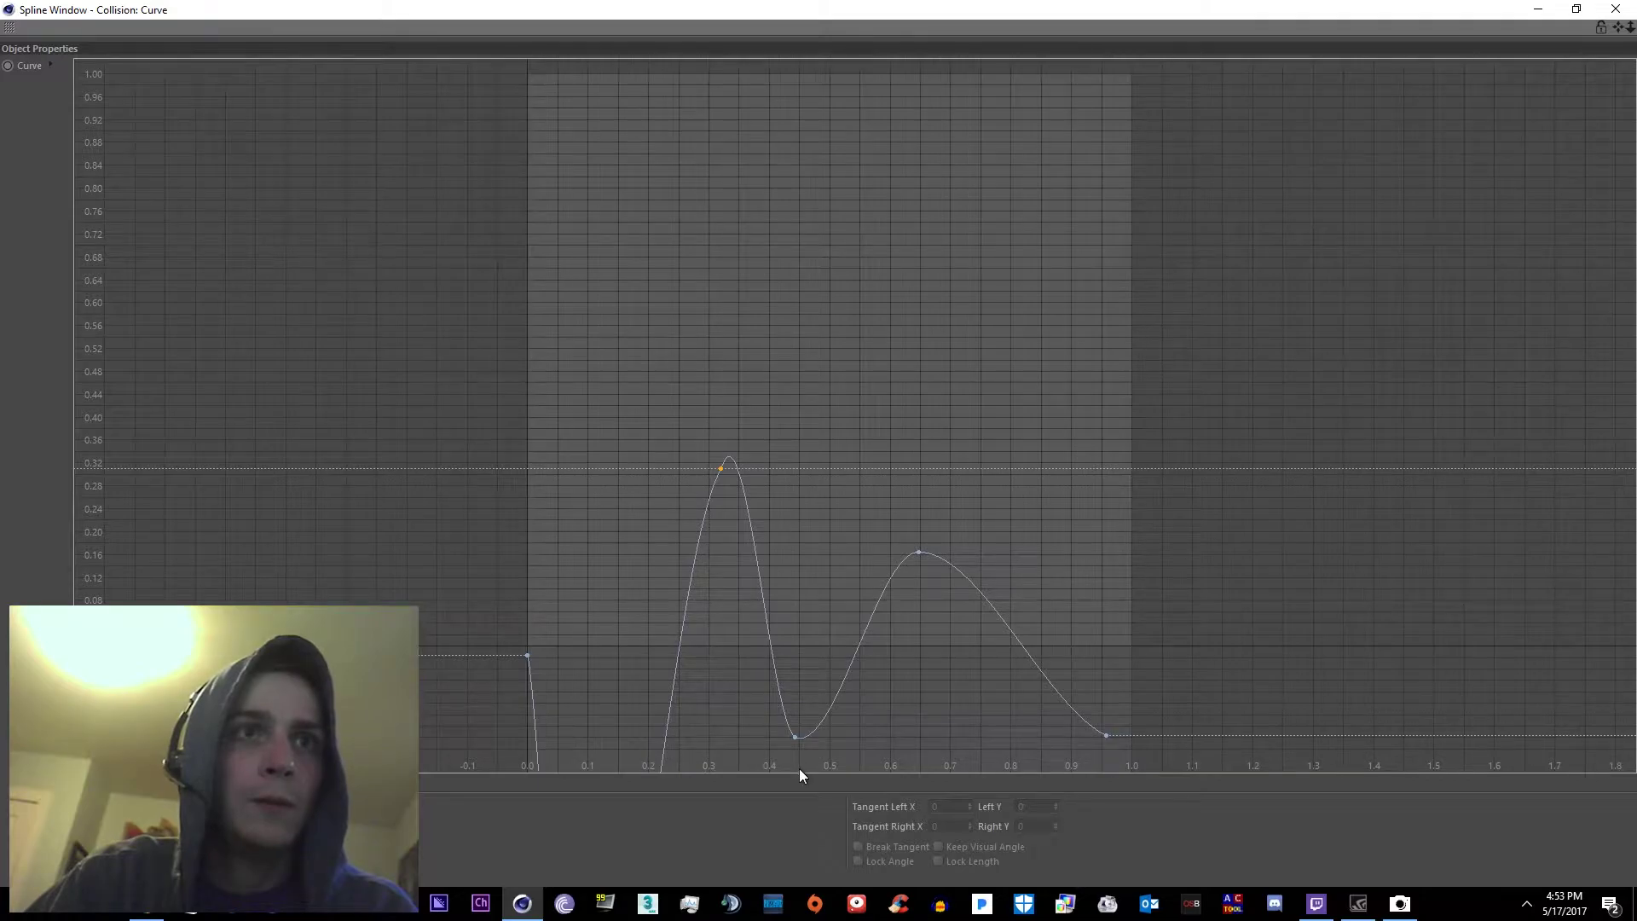
pyautogui.click(1616, 9)
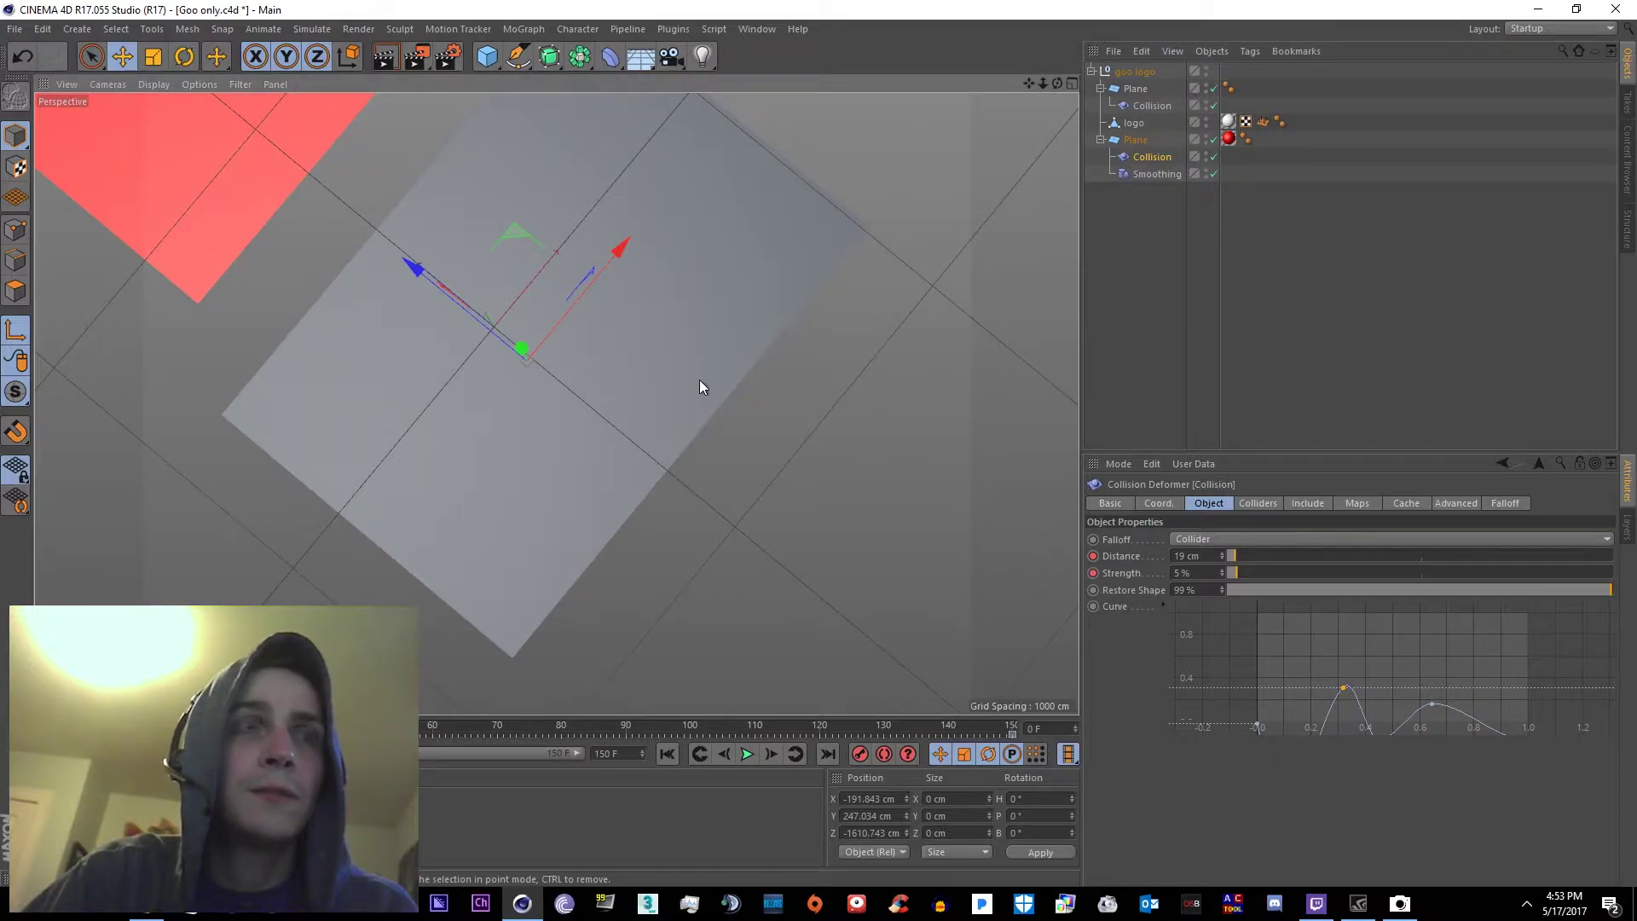
# Add control points to the new Collision deformer's falloff curve in a separate window, forming dips around a peak near 0.4
pyautogui.click(1143, 108)
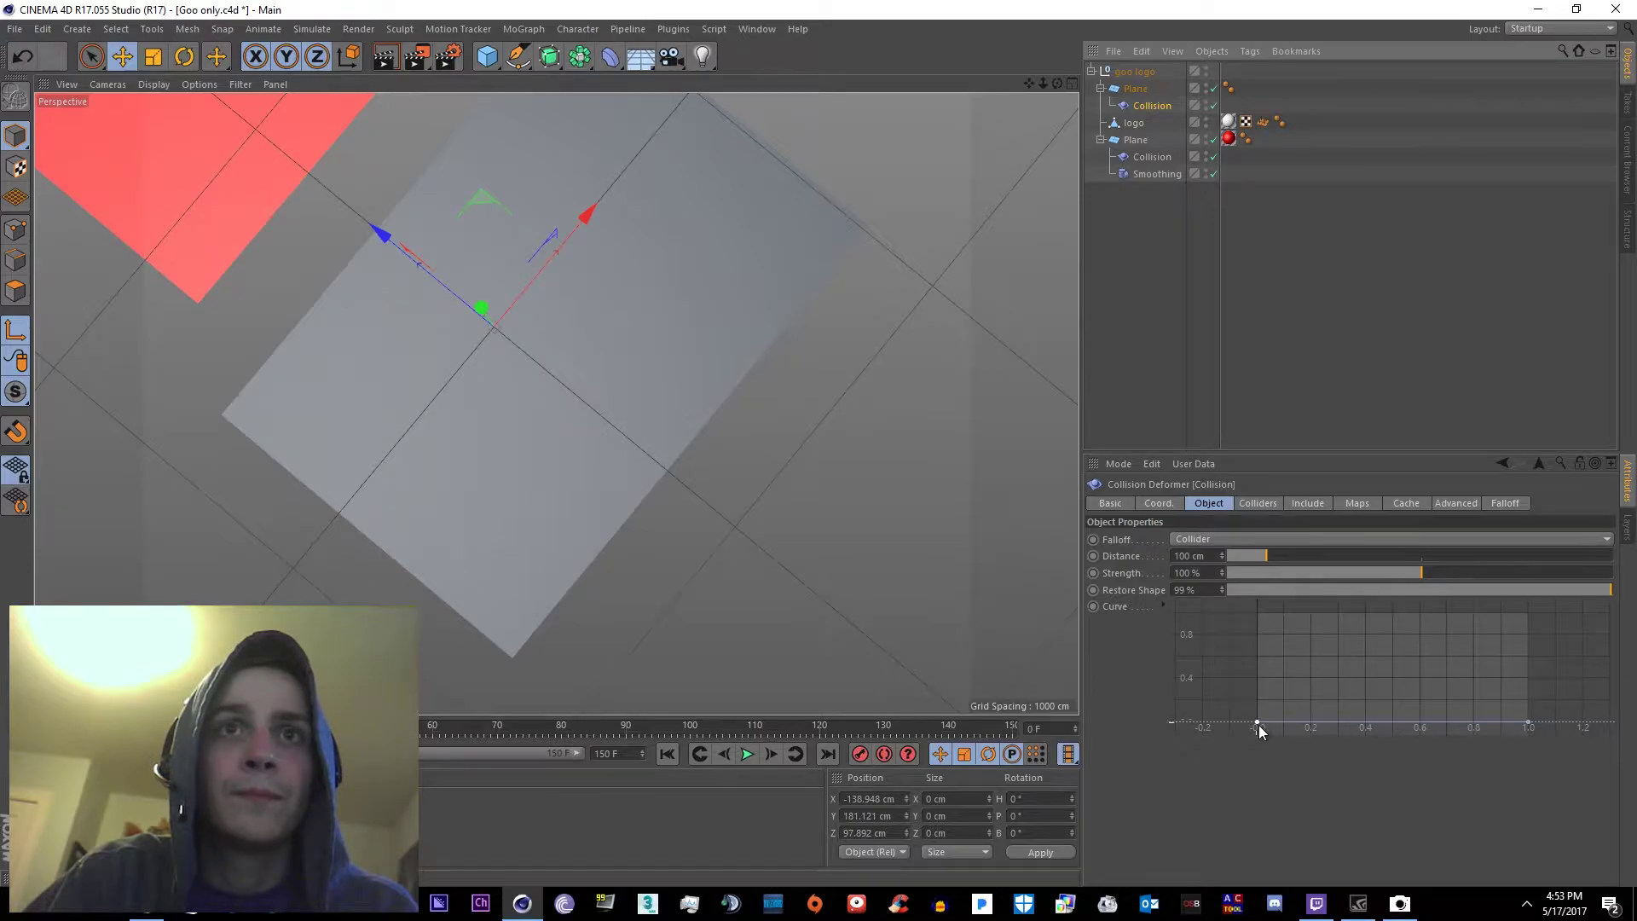
pyautogui.moveTo(1261, 638); pyautogui.dragTo(1262, 623)
pyautogui.rightClick(1269, 658)
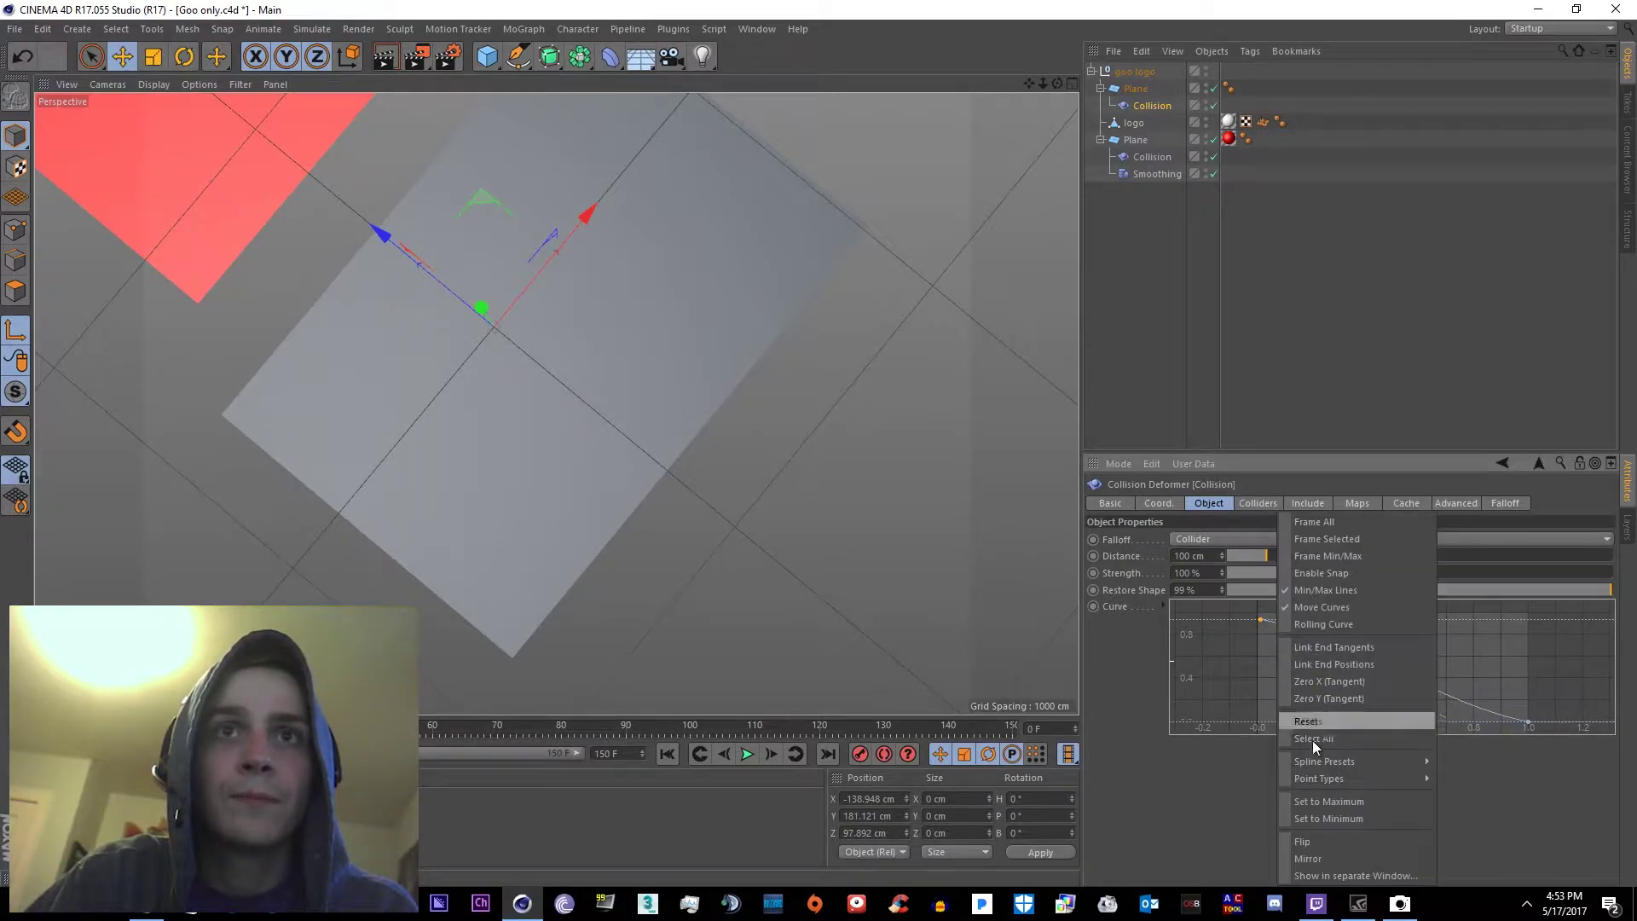
pyautogui.click(1339, 871)
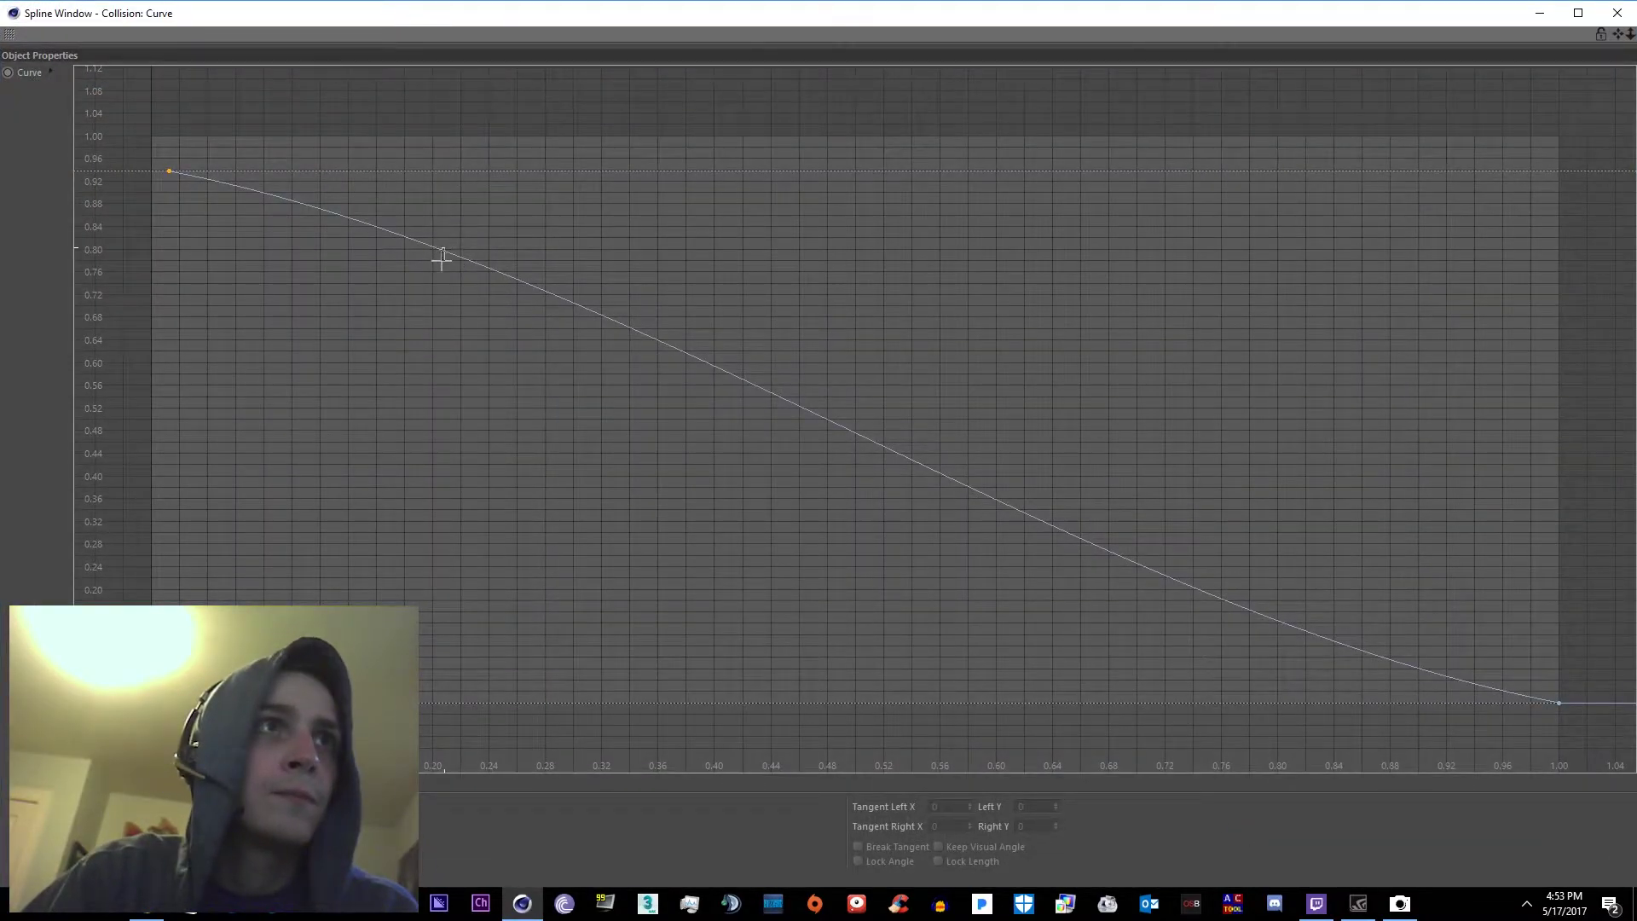
pyautogui.click(448, 254)
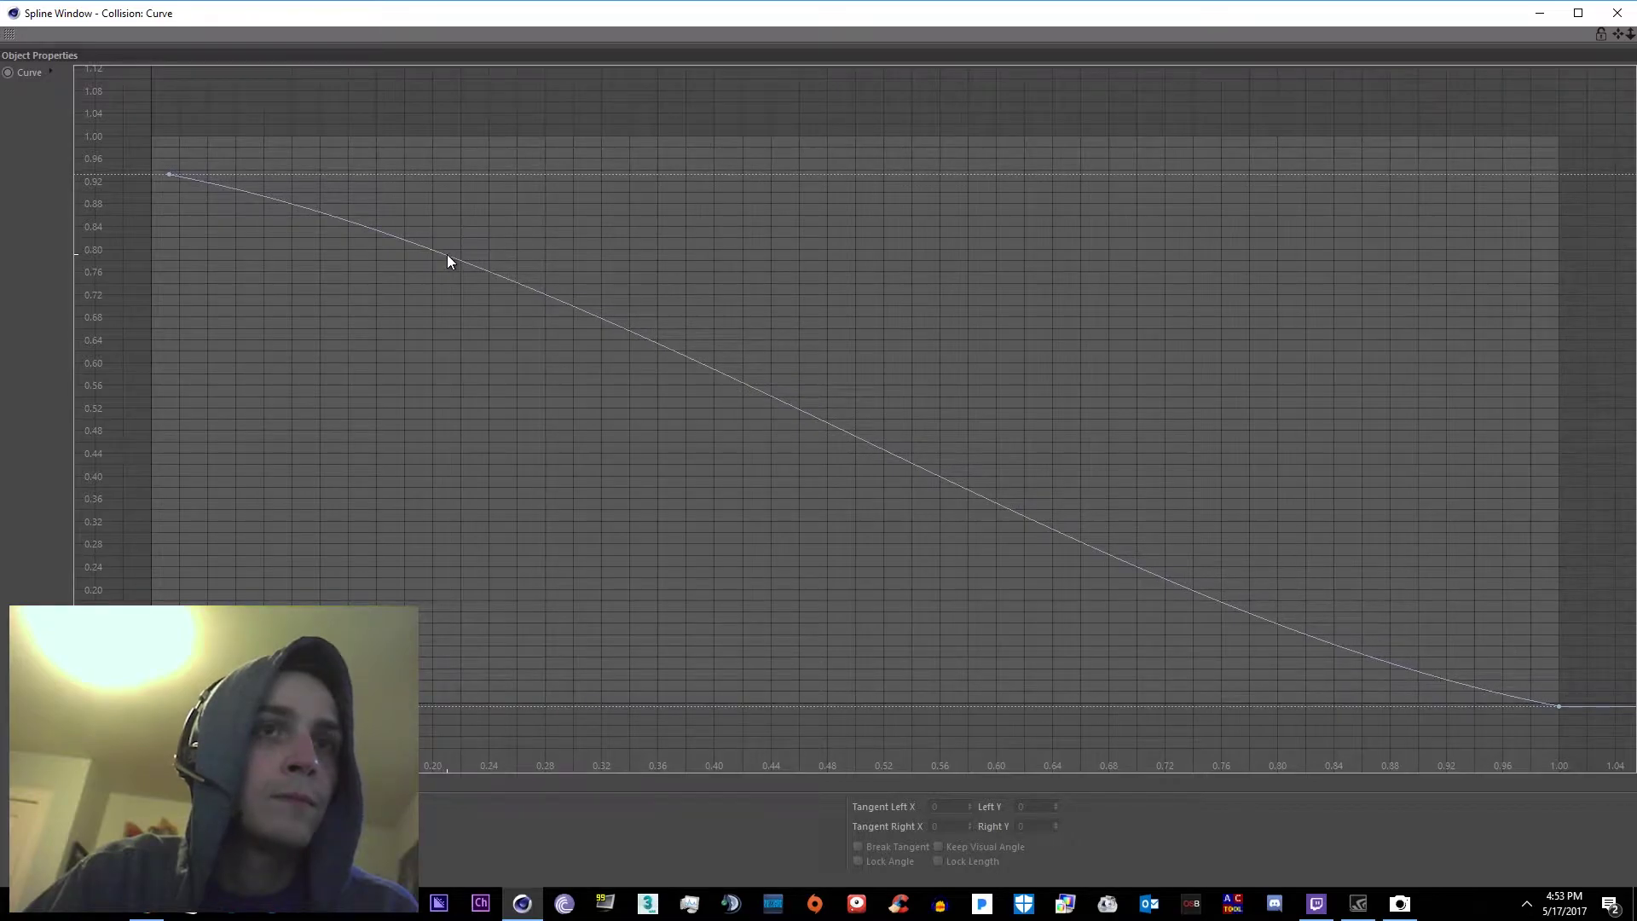
pyautogui.keyDown('ctrl'); pyautogui.moveTo(448, 254); pyautogui.dragTo(396, 865); pyautogui.keyUp('ctrl')
pyautogui.keyDown('ctrl'); pyautogui.moveTo(1218, 765); pyautogui.dragTo(743, 246); pyautogui.keyUp('ctrl')
pyautogui.keyDown('ctrl'); pyautogui.moveTo(1089, 388); pyautogui.dragTo(1060, 636); pyautogui.keyUp('ctrl')
pyautogui.click(1616, 12)
# Raise the new curve's peak near 0.4 to about 0.66, pull the valley below zero and lift the end point to about 0.28
pyautogui.click(1138, 174)
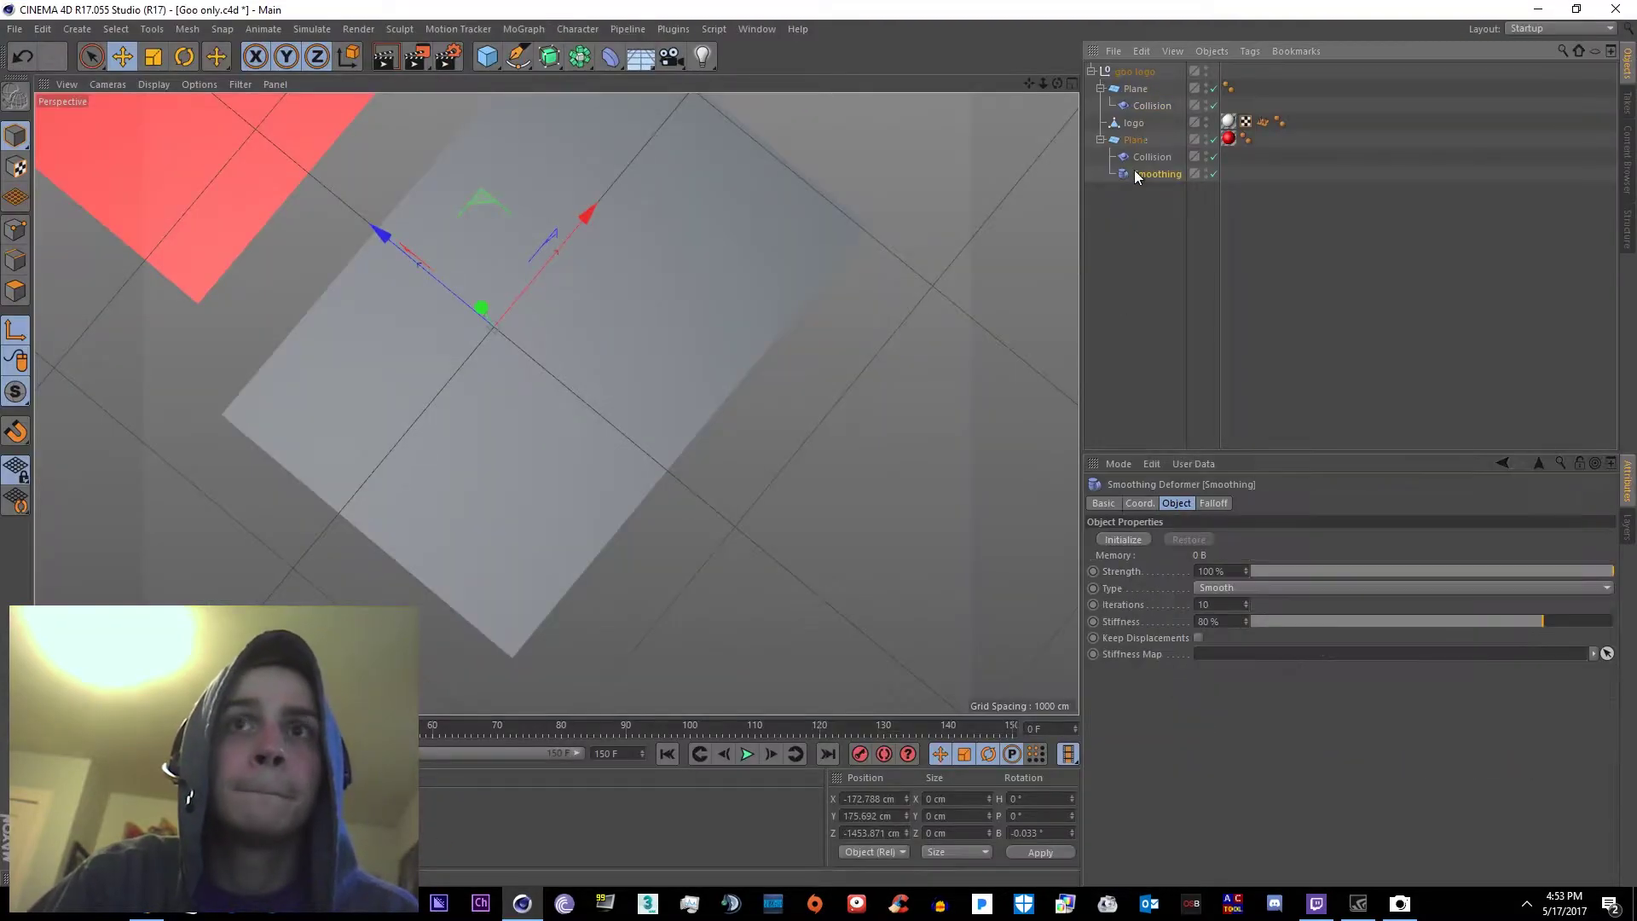
pyautogui.click(1139, 108)
pyautogui.rightClick(1430, 657)
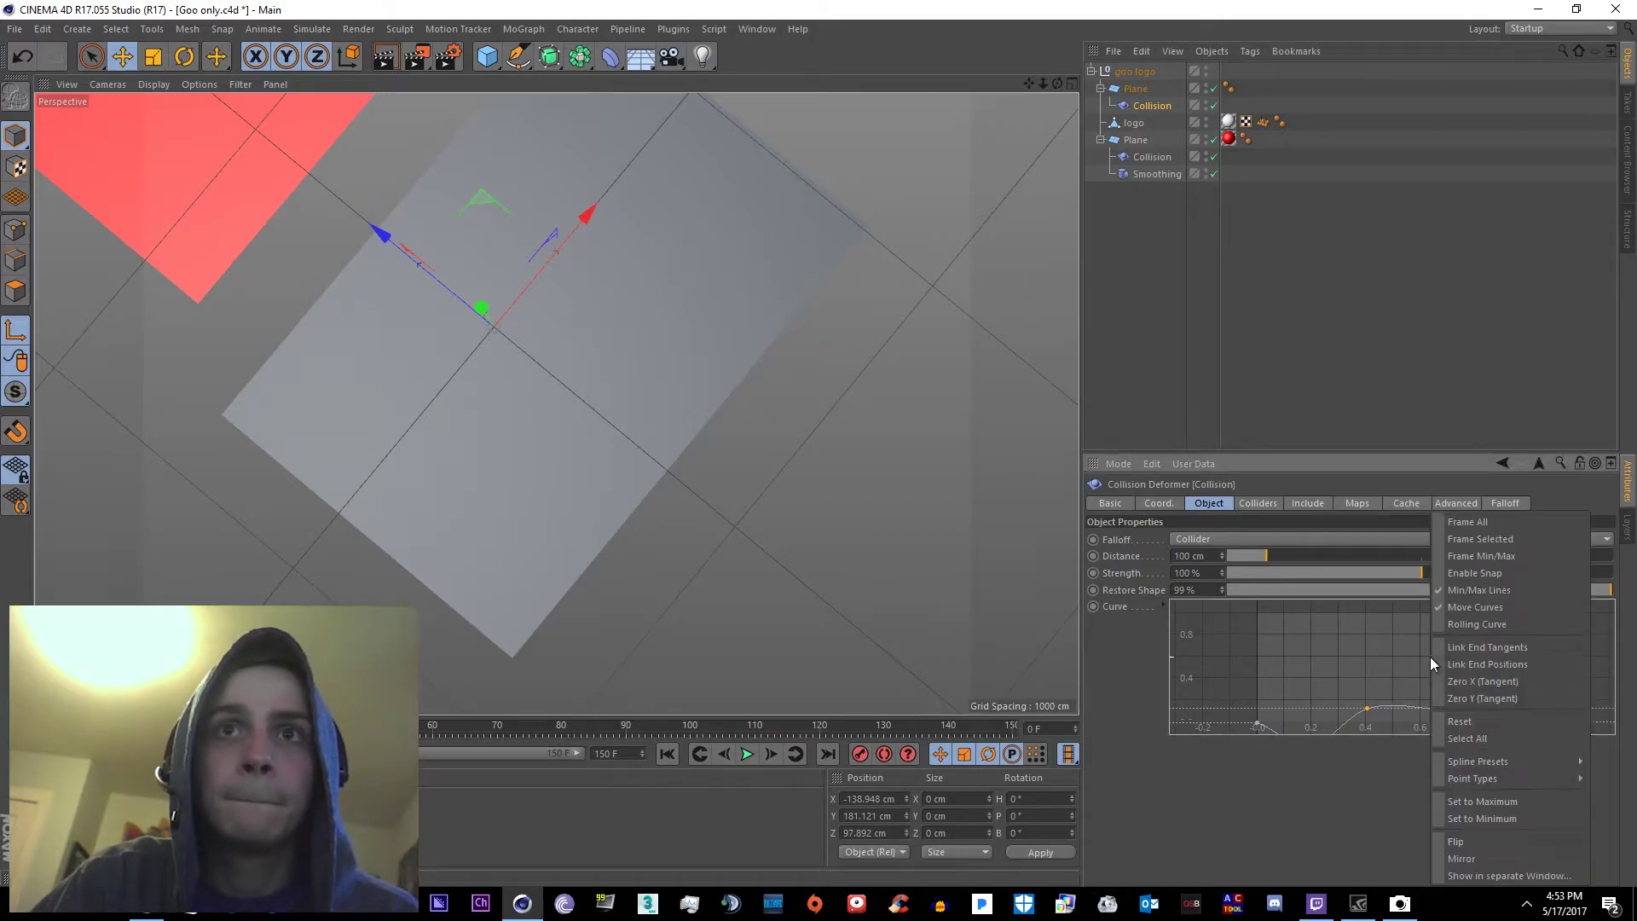
pyautogui.click(1488, 536)
pyautogui.moveTo(743, 247); pyautogui.dragTo(723, 637)
pyautogui.moveTo(1060, 640); pyautogui.dragTo(1045, 746)
pyautogui.moveTo(724, 637); pyautogui.dragTo(707, 329)
pyautogui.moveTo(1558, 709); pyautogui.dragTo(1544, 542)
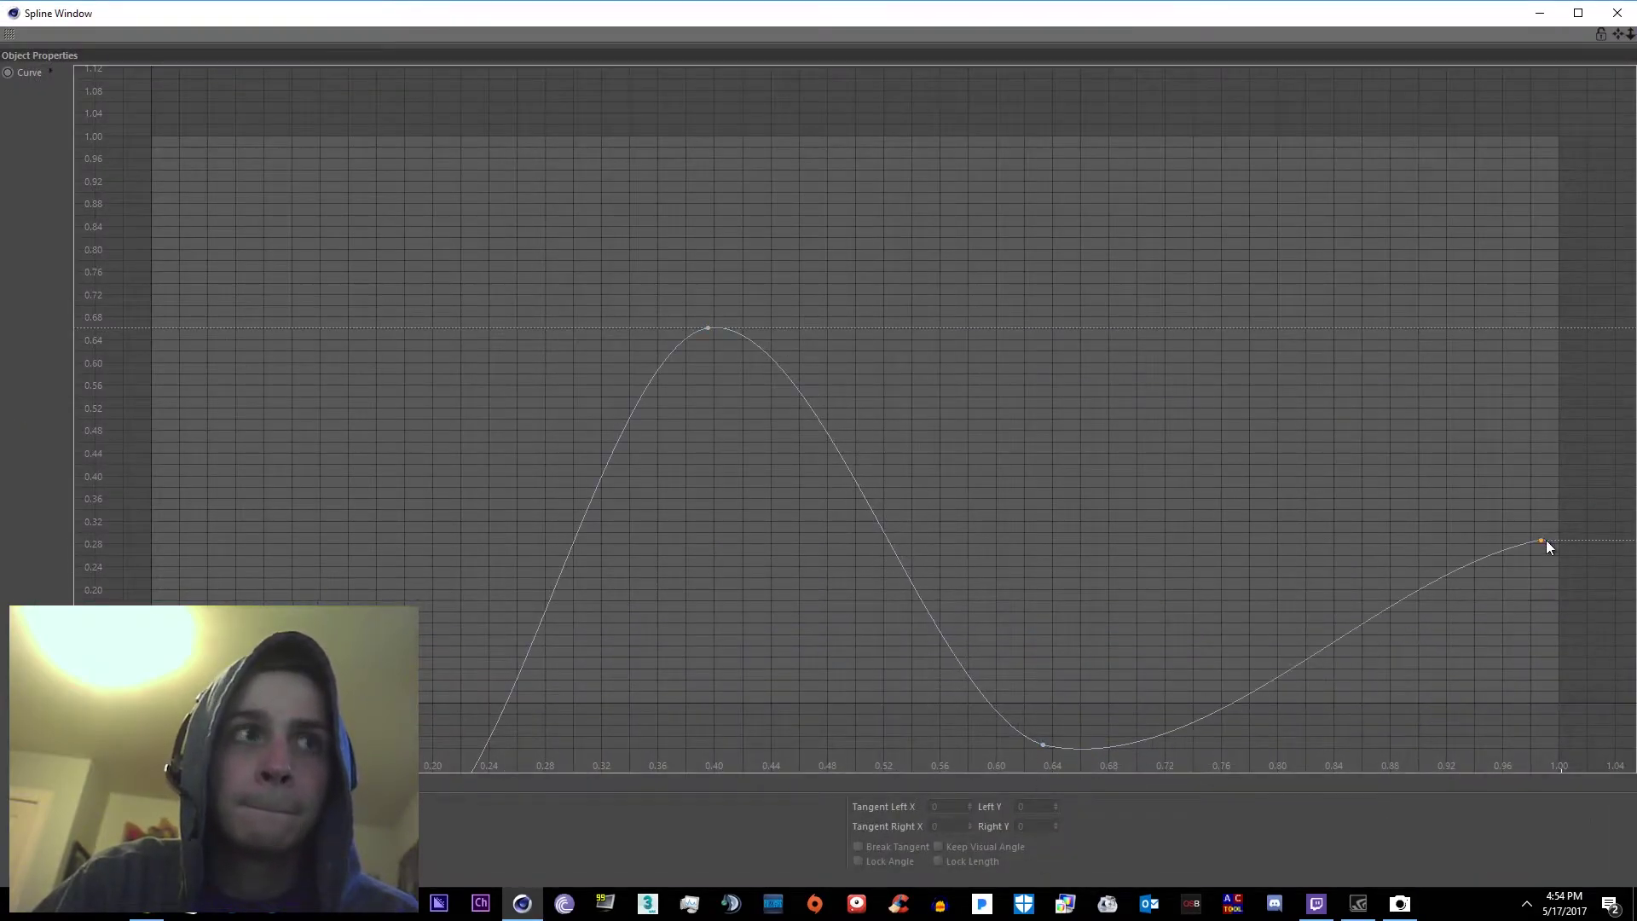
# Add a lower second peak near 0.8 on the new curve, drop its end point below zero and slightly lower the first peak
pyautogui.click(1617, 13)
pyautogui.keyDown('ctrl'); pyautogui.click(1477, 715); pyautogui.keyUp('ctrl')
pyautogui.moveTo(1479, 715); pyautogui.dragTo(1464, 665)
pyautogui.moveTo(1524, 691); pyautogui.dragTo(1530, 742)
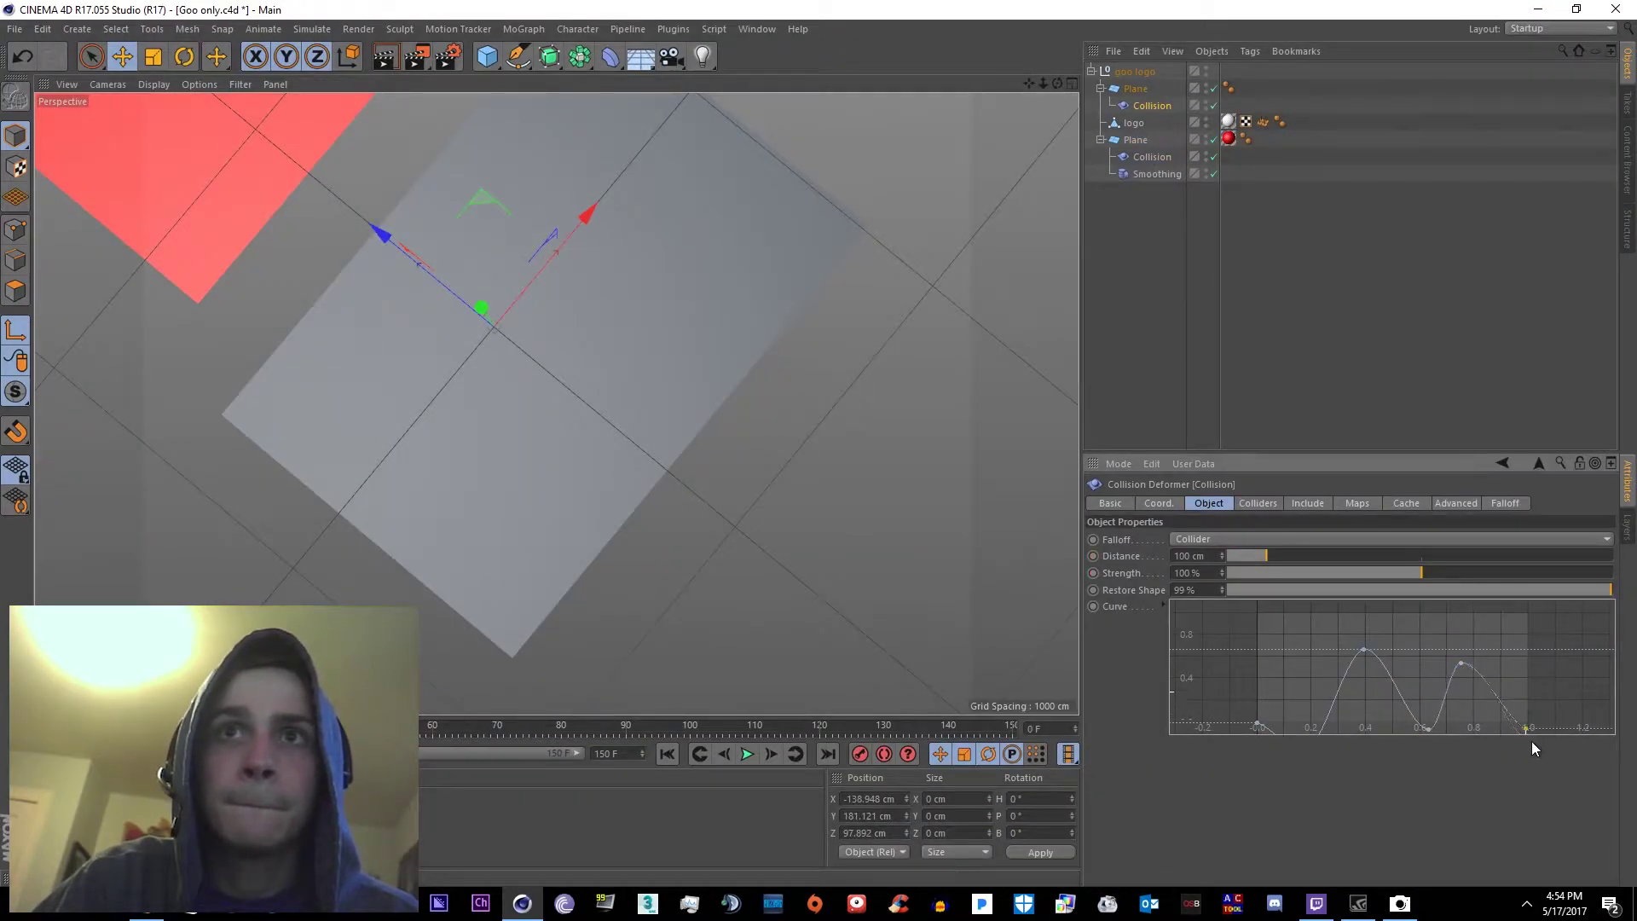
pyautogui.moveTo(1465, 670); pyautogui.dragTo(1477, 685)
pyautogui.moveTo(1364, 651); pyautogui.dragTo(1366, 661)
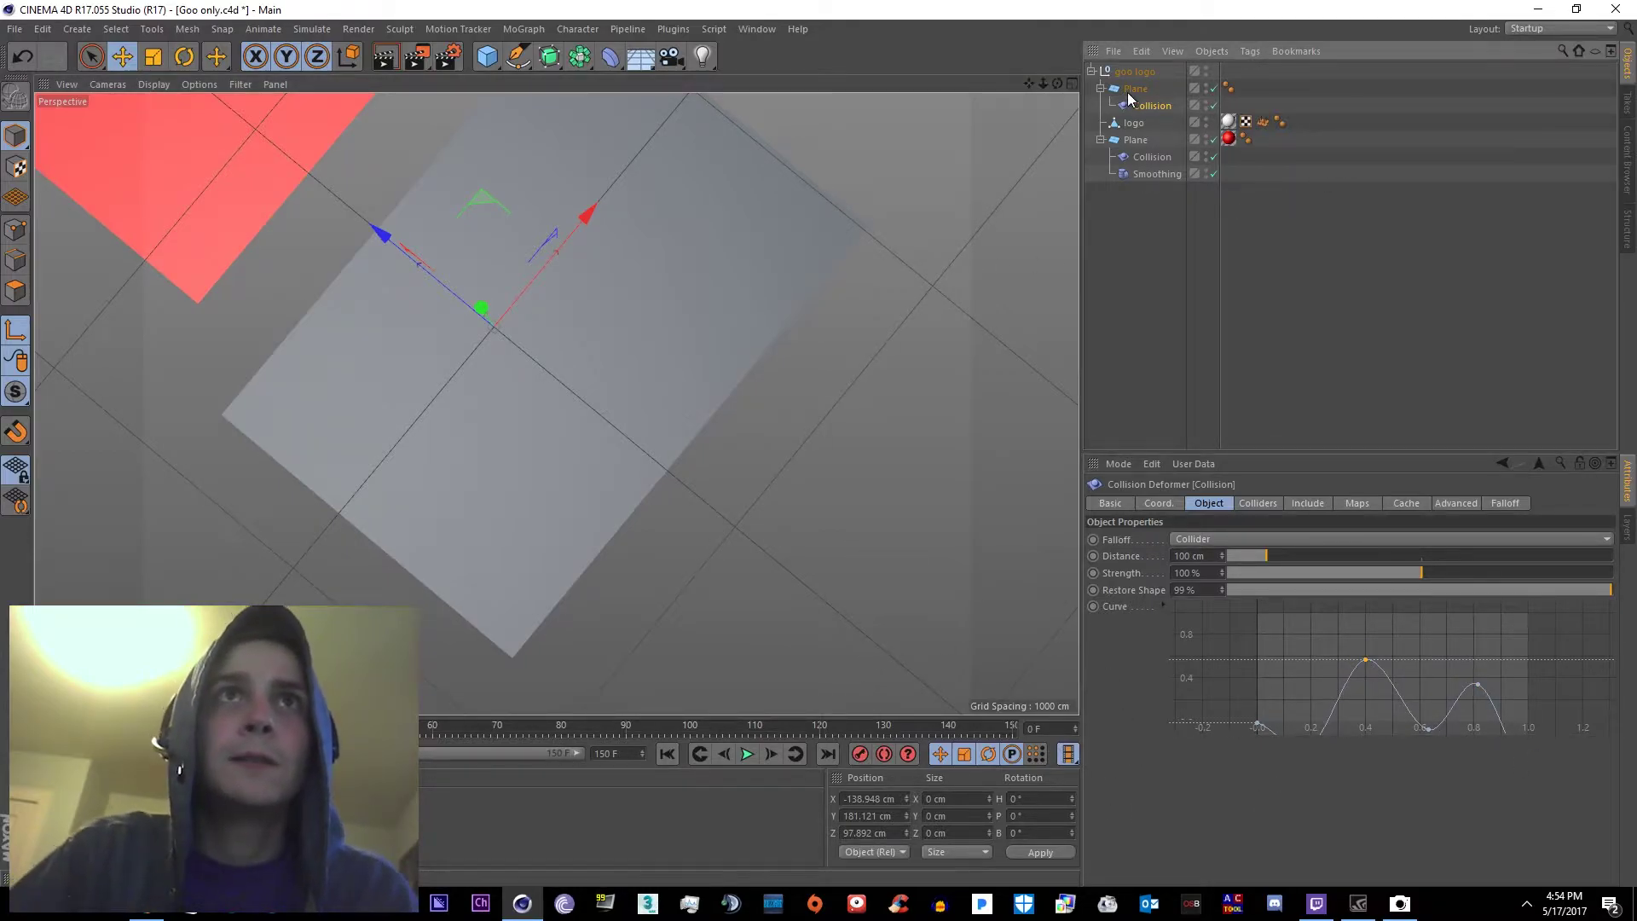
# Add a Smoothing deformer and make it a child of the new plane below its Collision deformer
pyautogui.click(1134, 177)
pyautogui.click(1143, 158)
pyautogui.click(1151, 105)
pyautogui.click(615, 58)
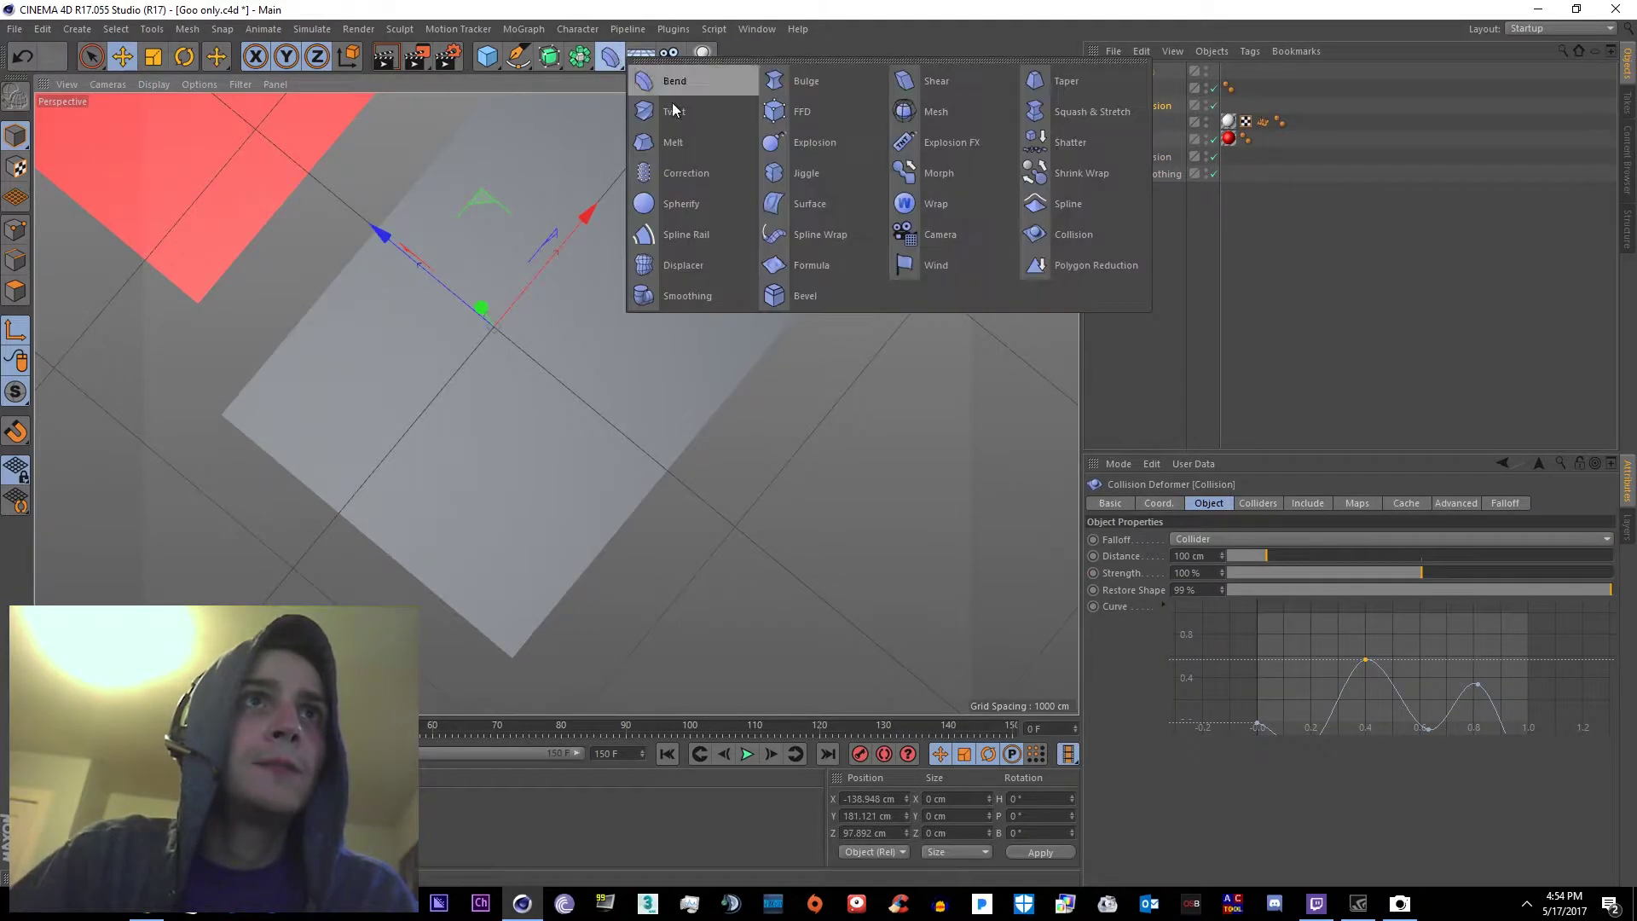
pyautogui.click(719, 295)
pyautogui.moveTo(1159, 70)
pyautogui.mouseDown()
pyautogui.moveTo(1141, 106)
pyautogui.moveTo(1136, 87)
pyautogui.mouseUp()
pyautogui.click(1148, 124)
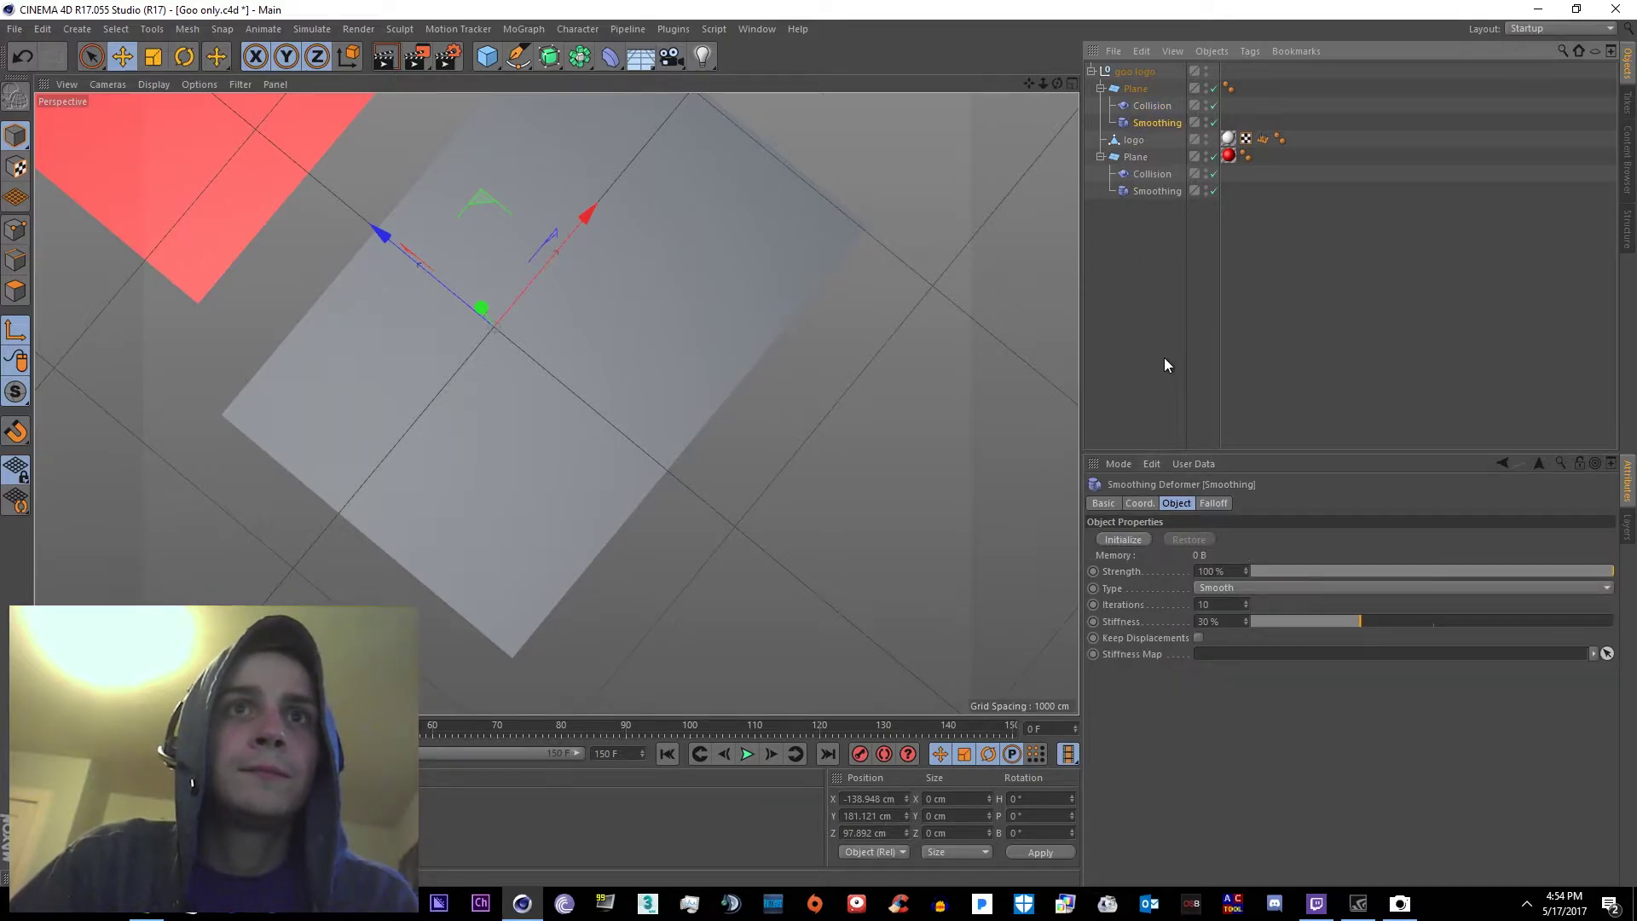
# Set the new Smoothing deformer's stiffness to 80 %, matching the red plane's, and initialize it
pyautogui.click(1153, 192)
pyautogui.click(1145, 126)
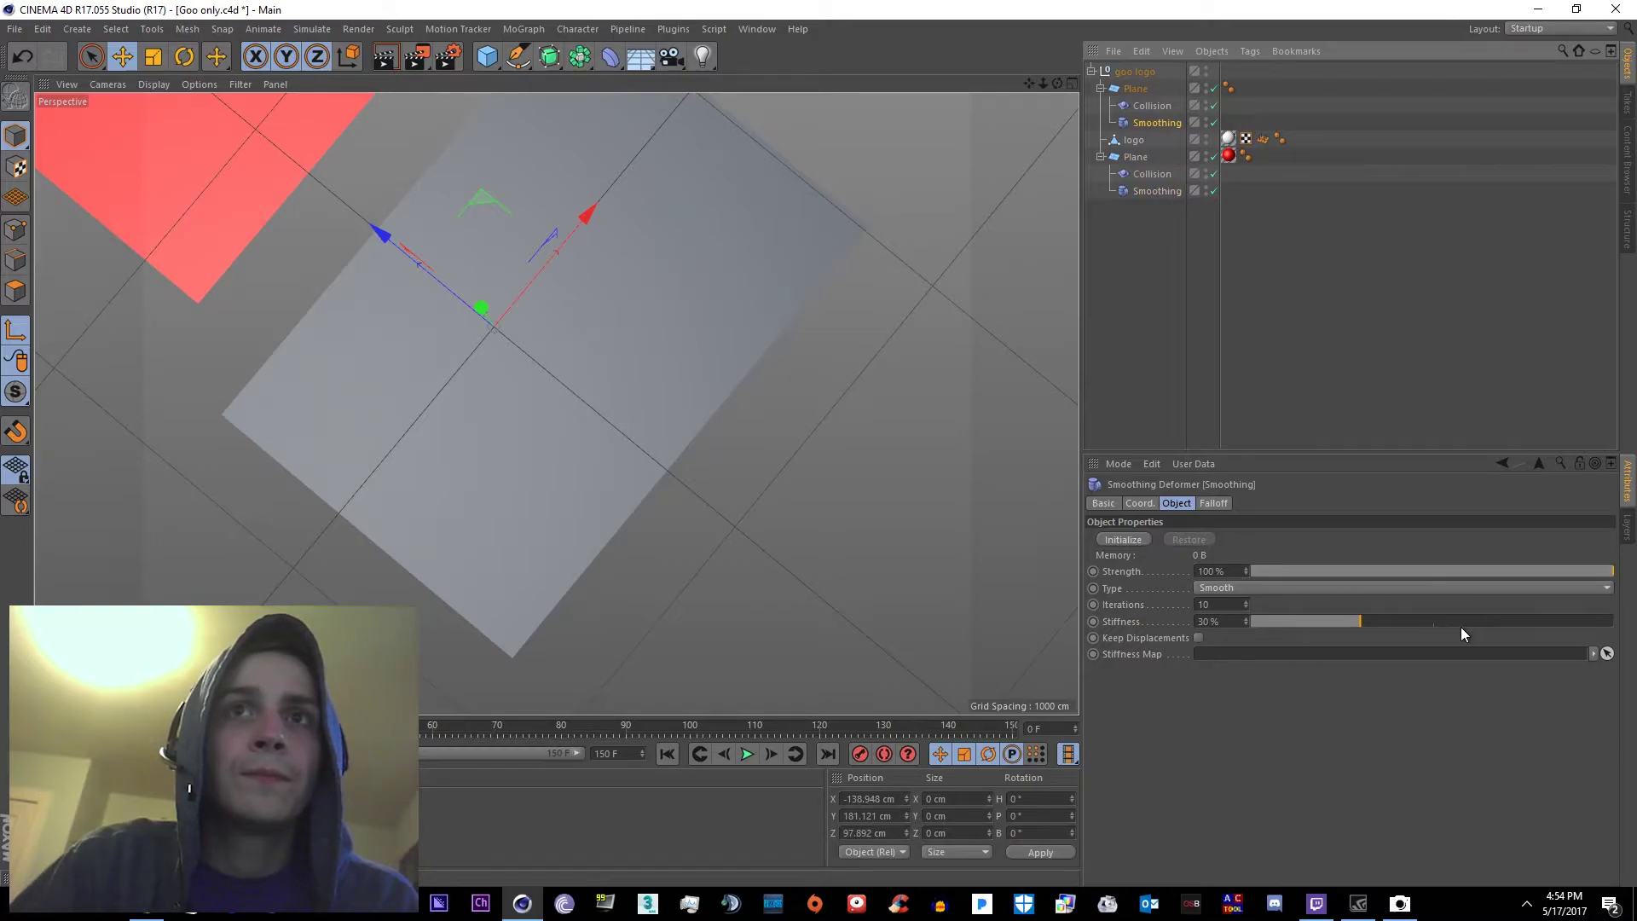
pyautogui.moveTo(1462, 626); pyautogui.dragTo(1471, 626)
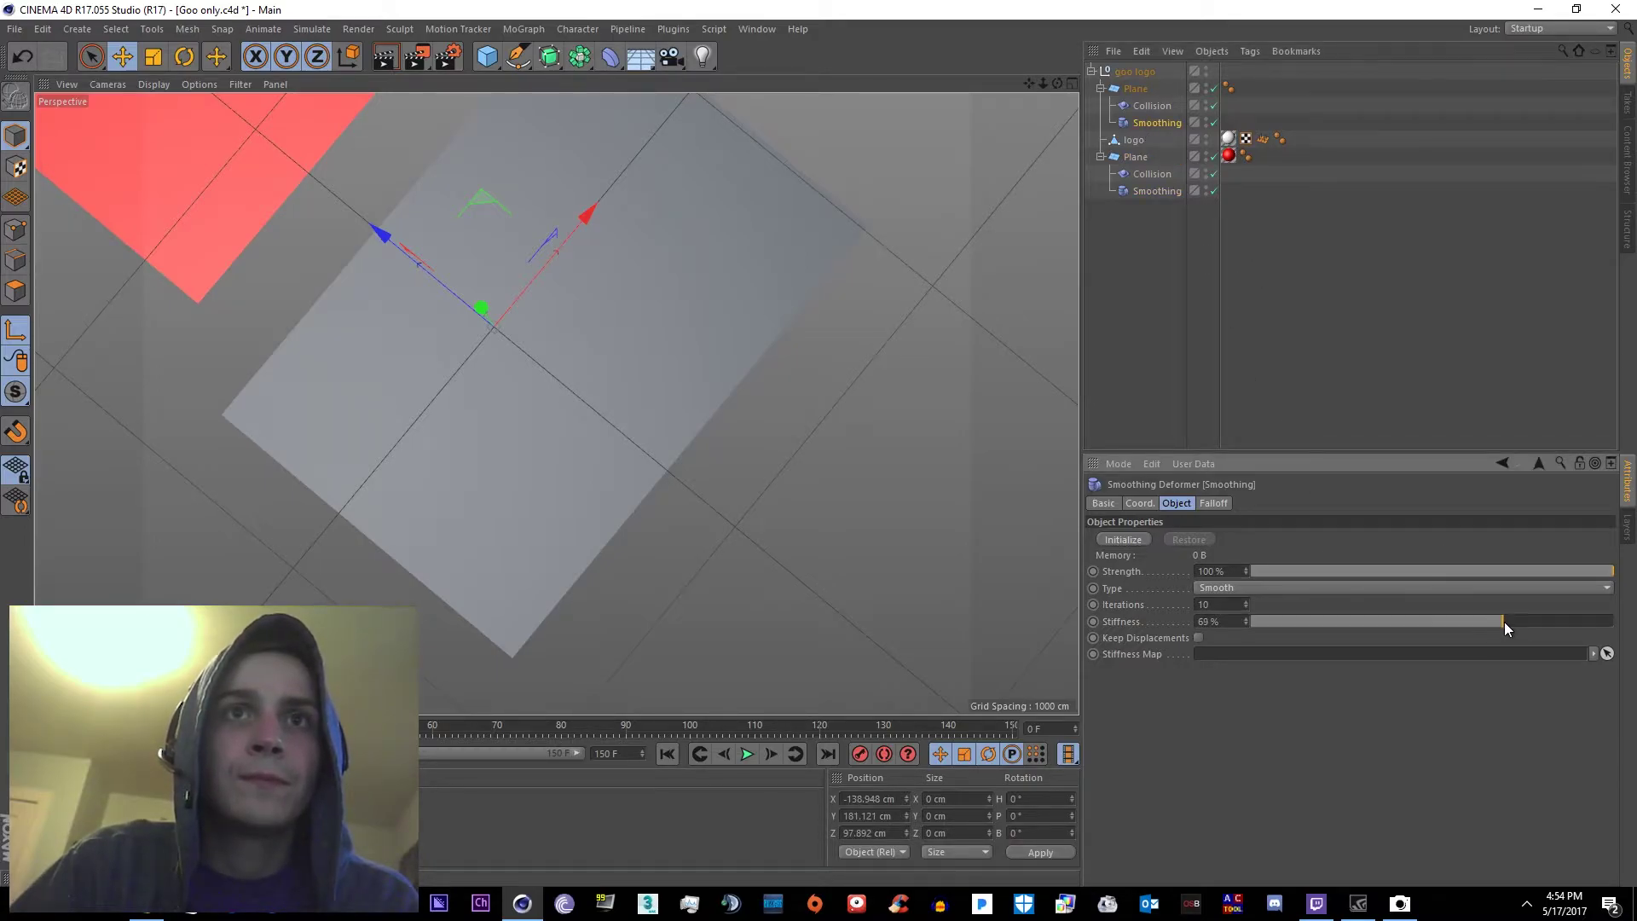
pyautogui.moveTo(1519, 630); pyautogui.dragTo(1525, 632)
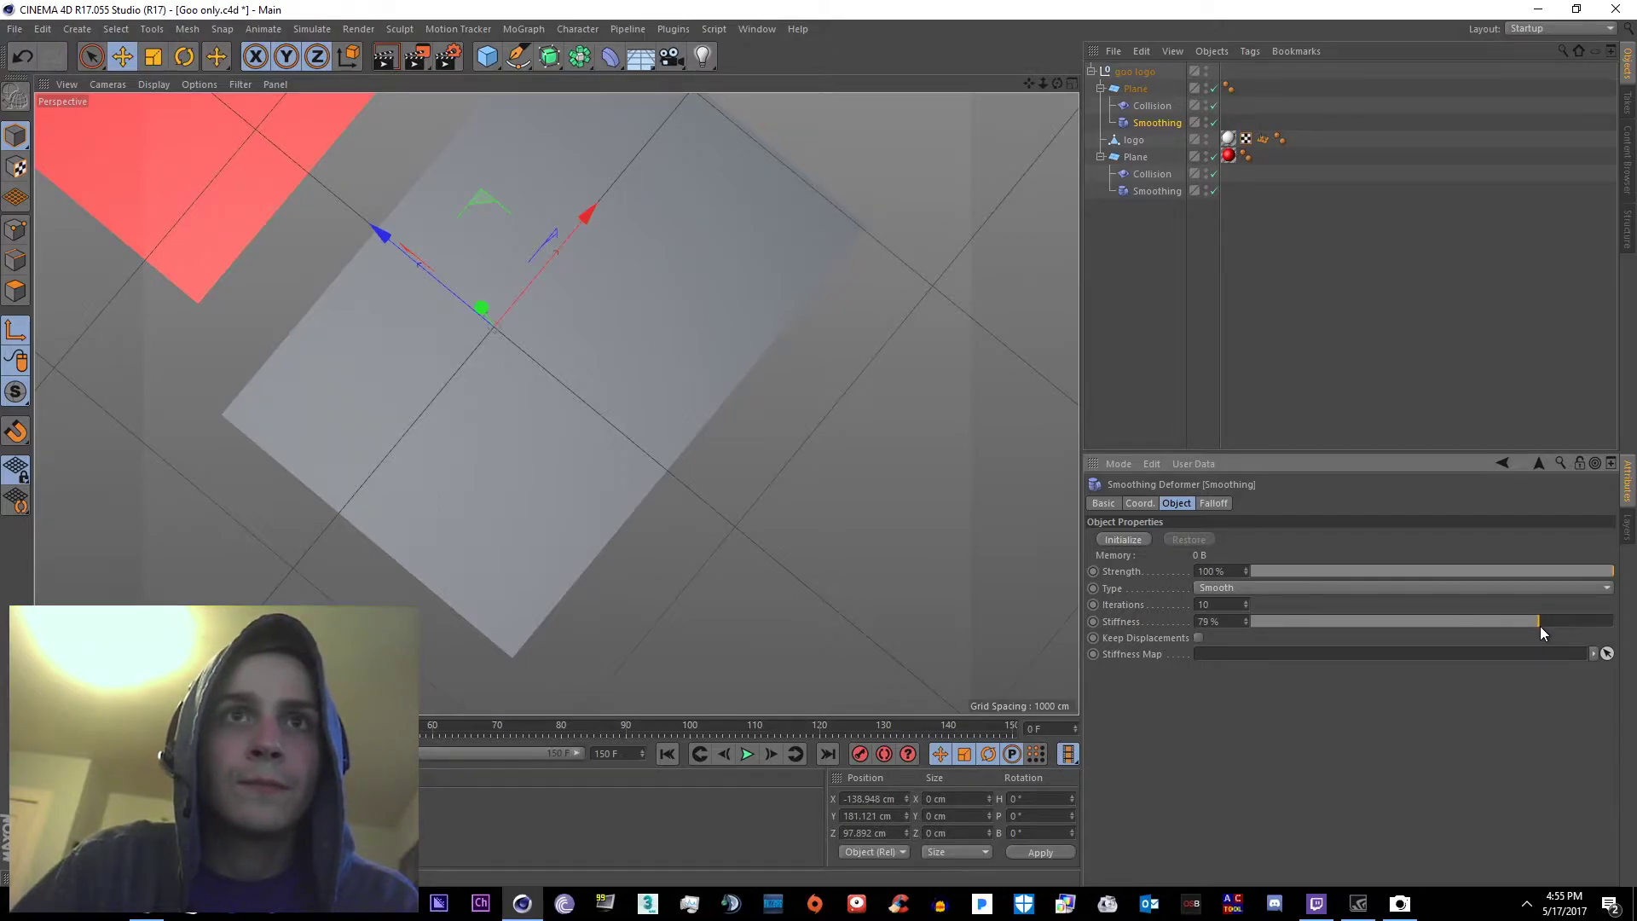
pyautogui.click(1119, 542)
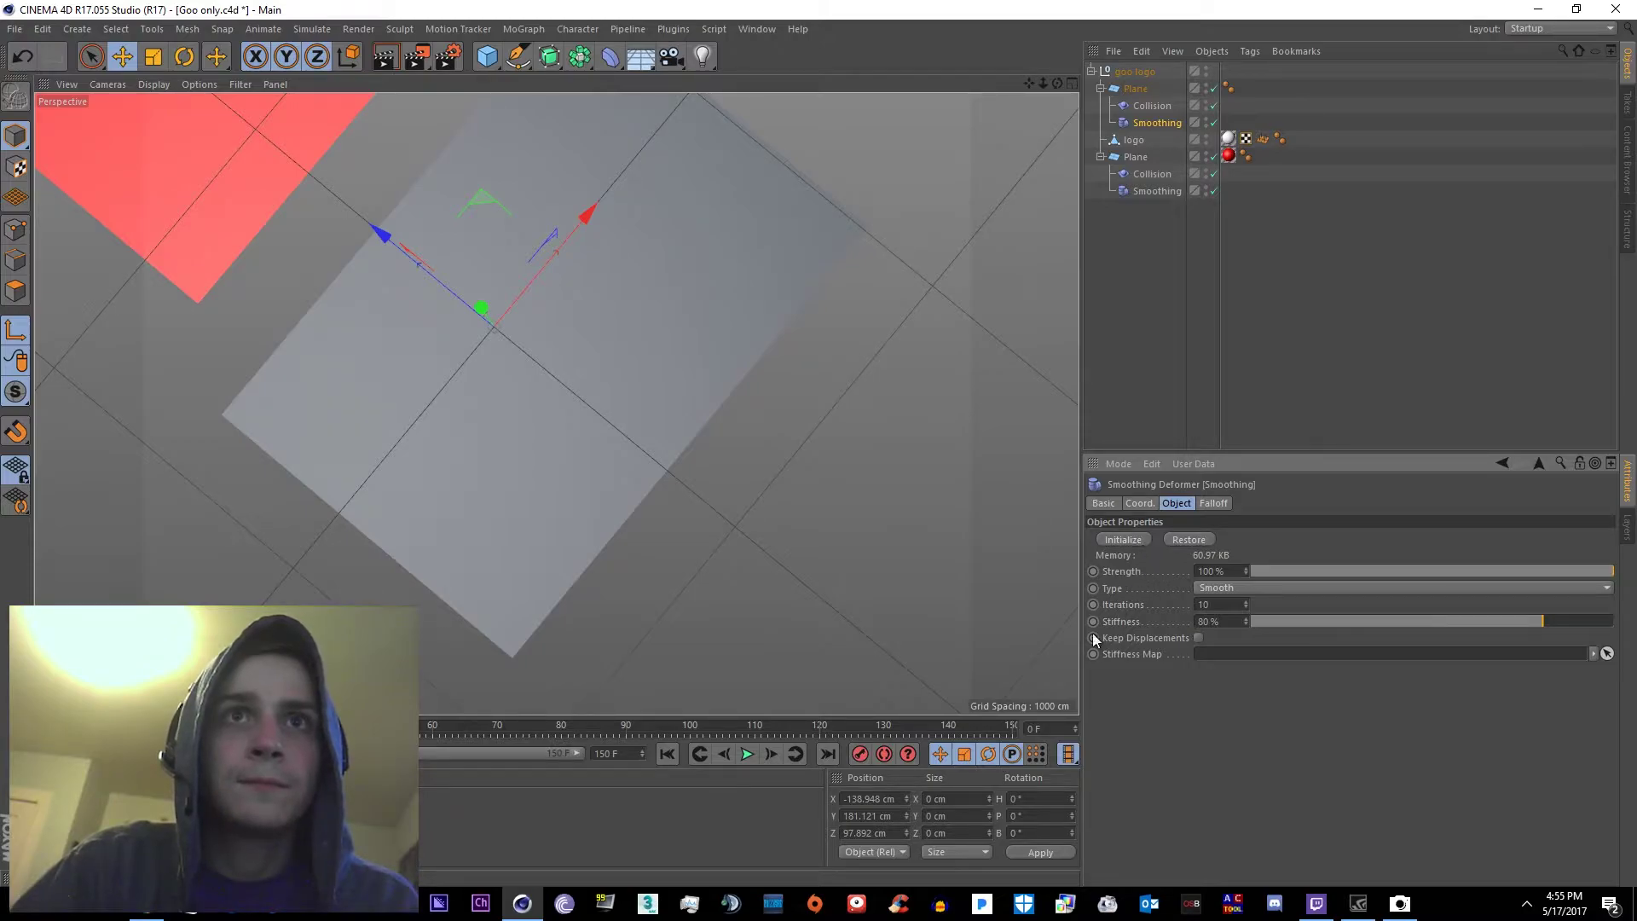
# Set keyframes on the new Collision deformer's distance and strength
pyautogui.keyDown('alt'); pyautogui.moveTo(856, 443); pyautogui.dragTo(836, 320); pyautogui.keyUp('alt')
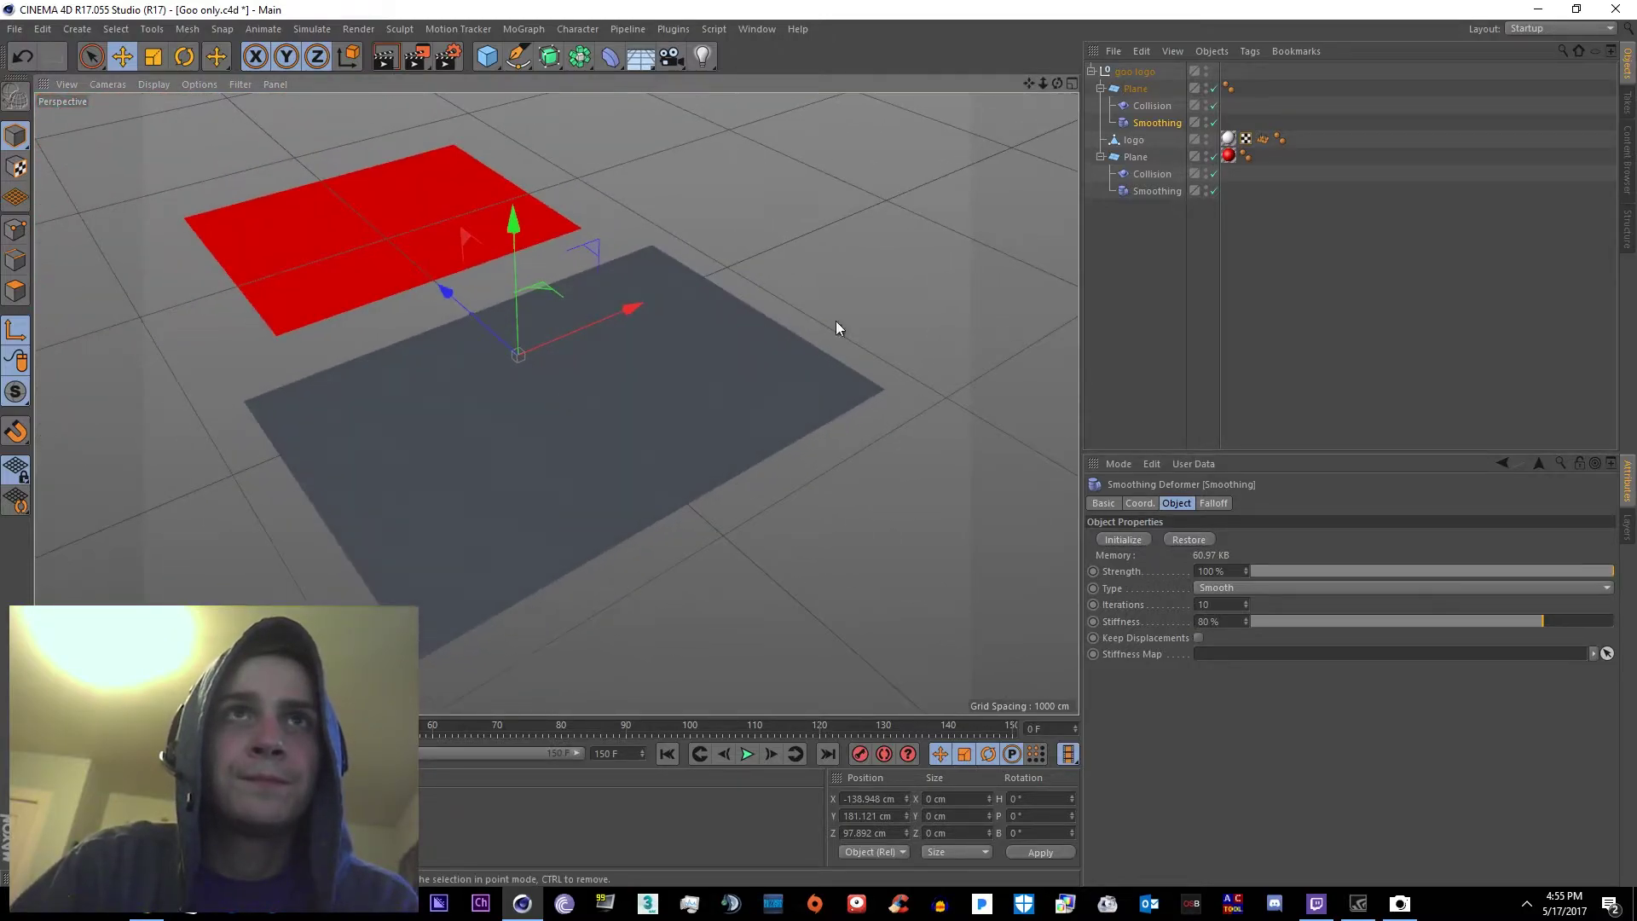
pyautogui.click(1137, 109)
pyautogui.keyDown('alt'); pyautogui.moveTo(952, 249); pyautogui.dragTo(938, 282); pyautogui.keyUp('alt')
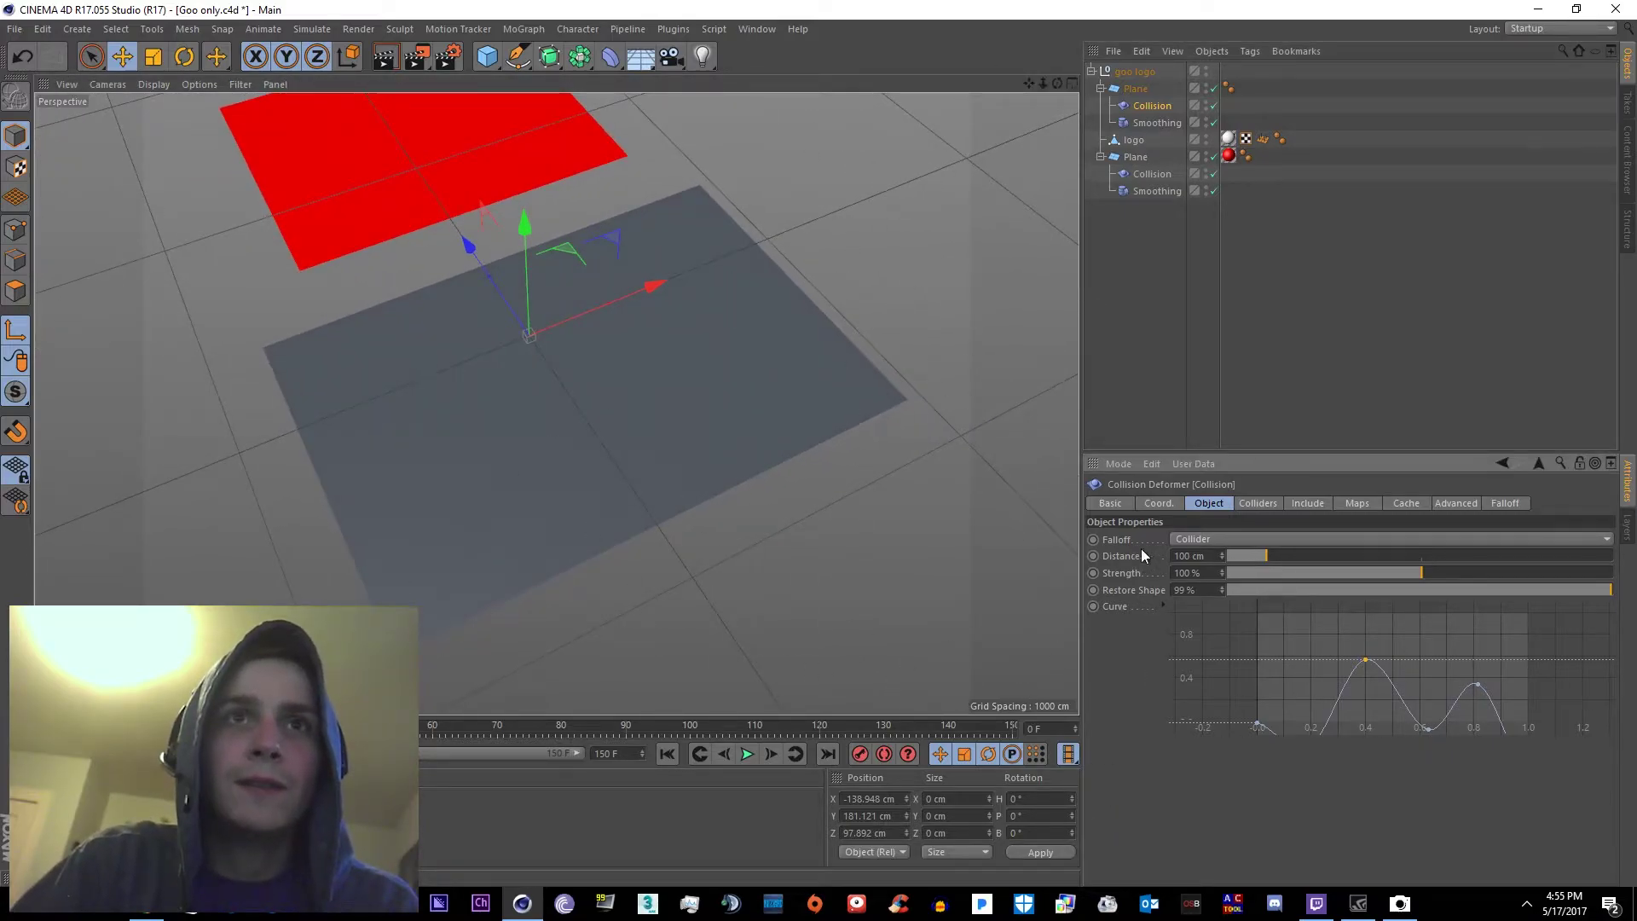
pyautogui.click(1092, 556)
pyautogui.click(1093, 573)
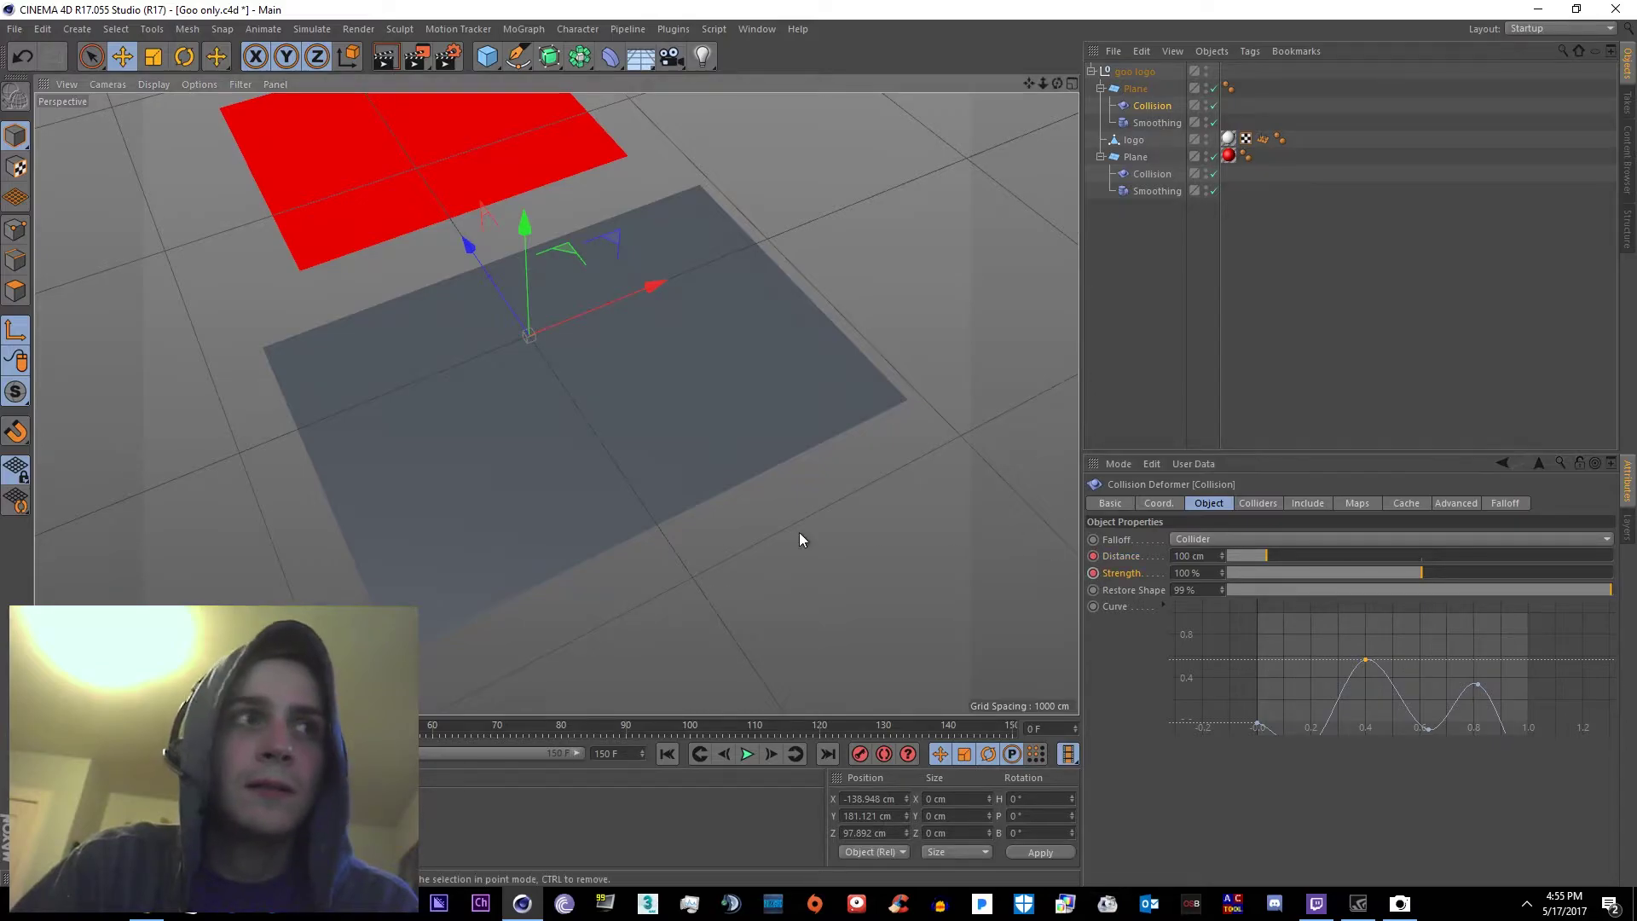
# Try setting the new Collision deformer's distance to 19 cm and strength to 5 %, matching the red plane's, then scrub to frame 150 and back
pyautogui.click(1246, 559)
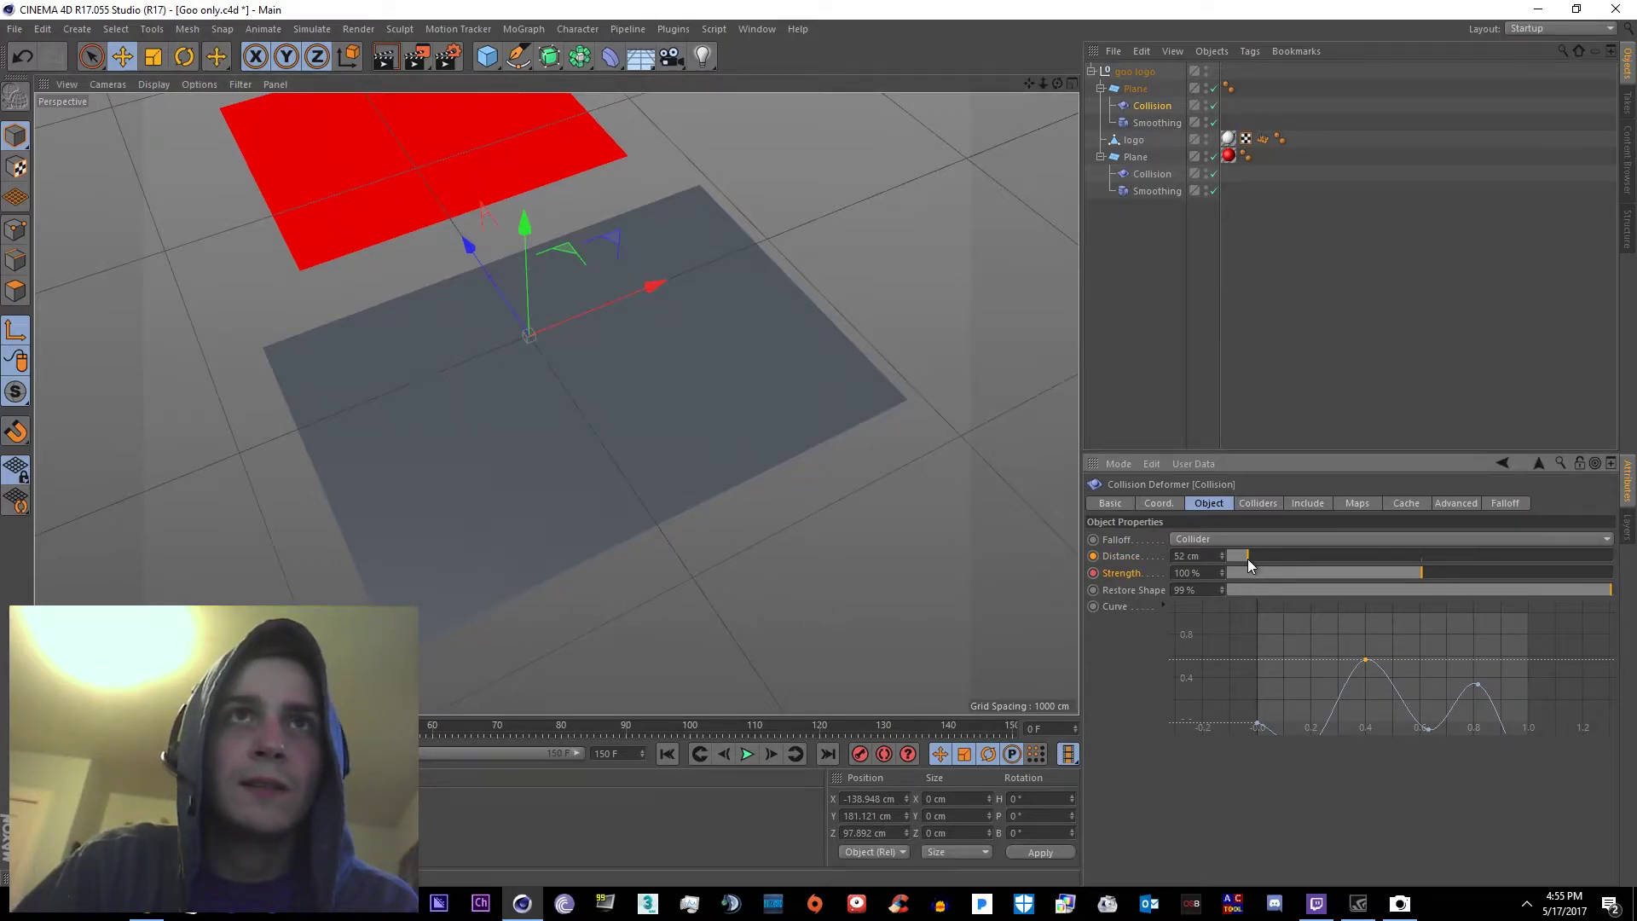
pyautogui.click(1153, 175)
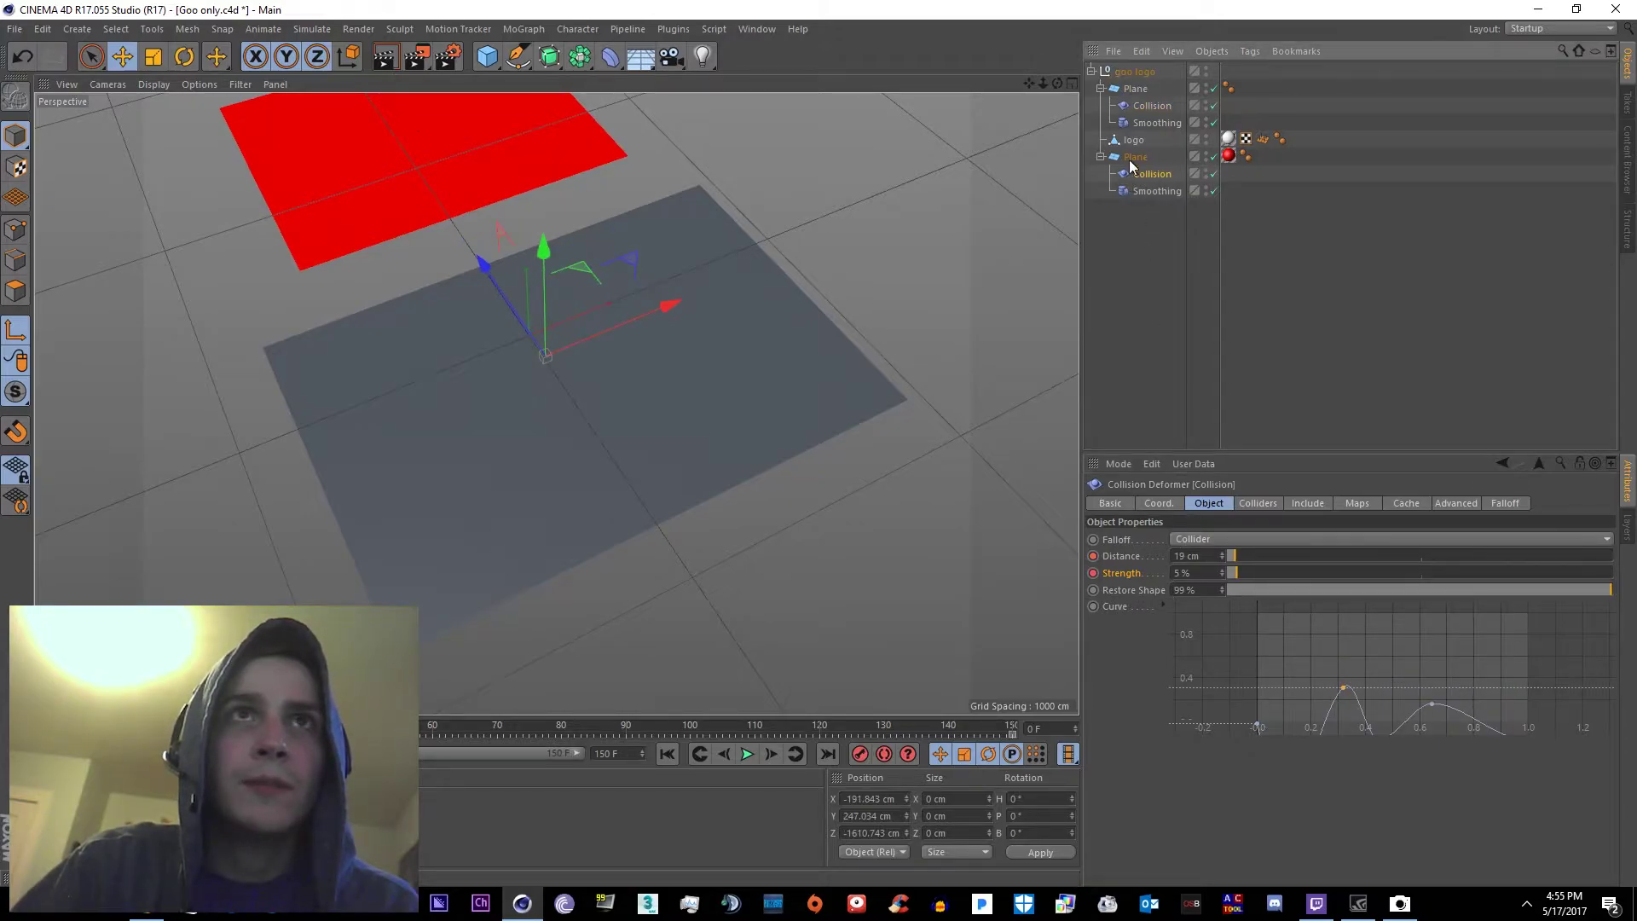
pyautogui.click(1149, 124)
pyautogui.click(1152, 106)
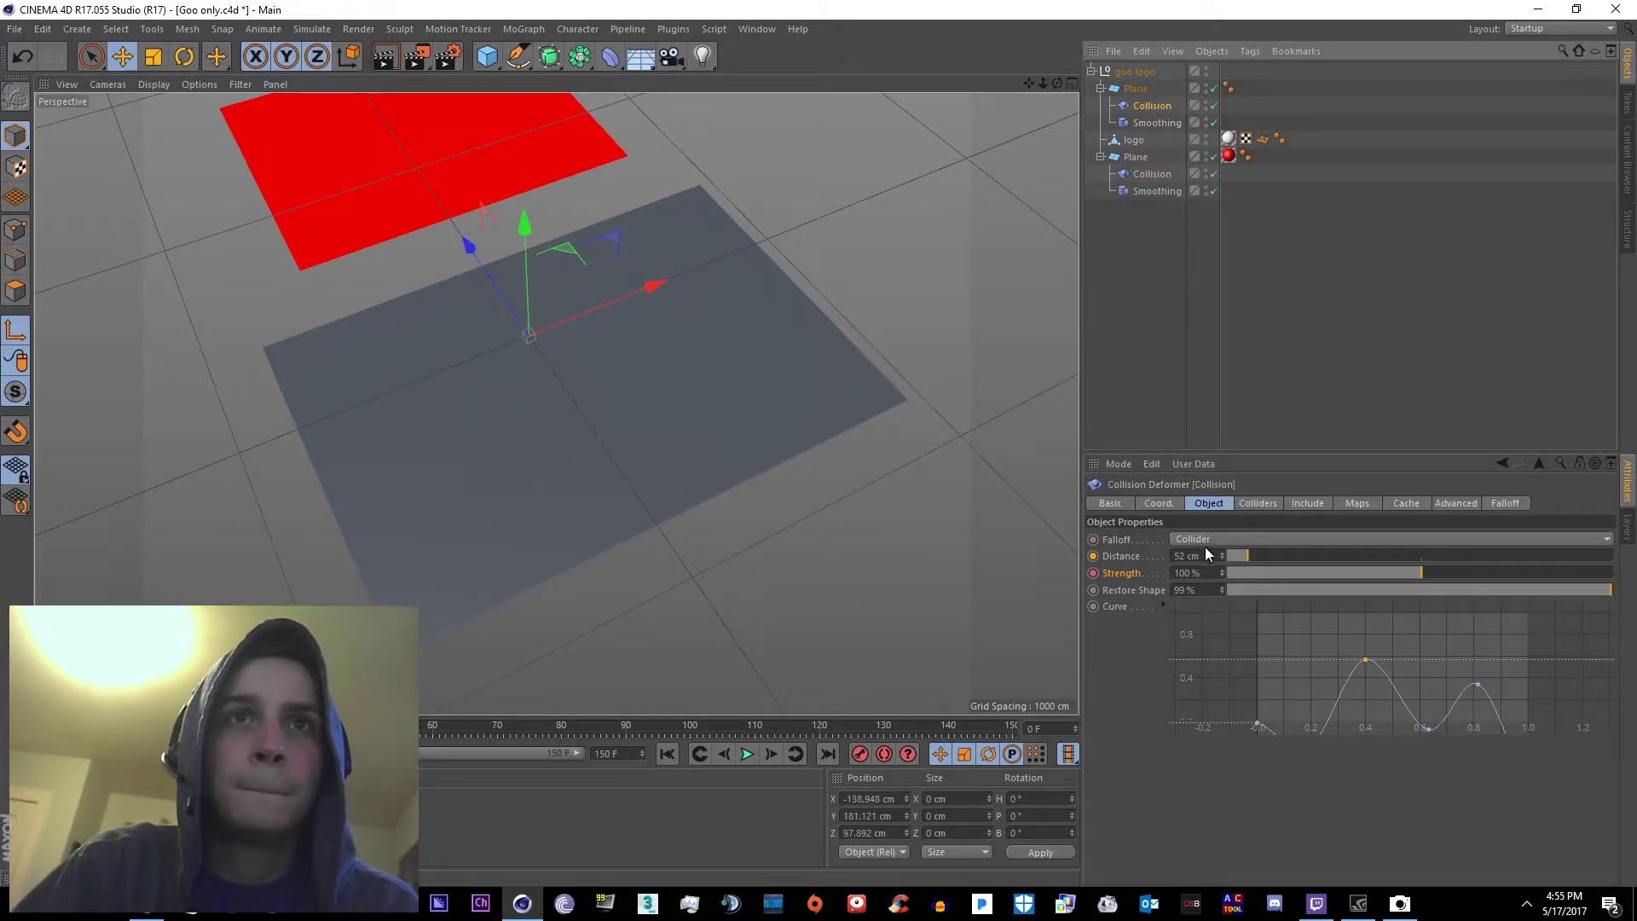
pyautogui.moveTo(1188, 556); pyautogui.dragTo(1129, 554)
pyautogui.write('19')
pyautogui.click(1130, 715)
pyautogui.moveTo(1193, 573); pyautogui.dragTo(1144, 578)
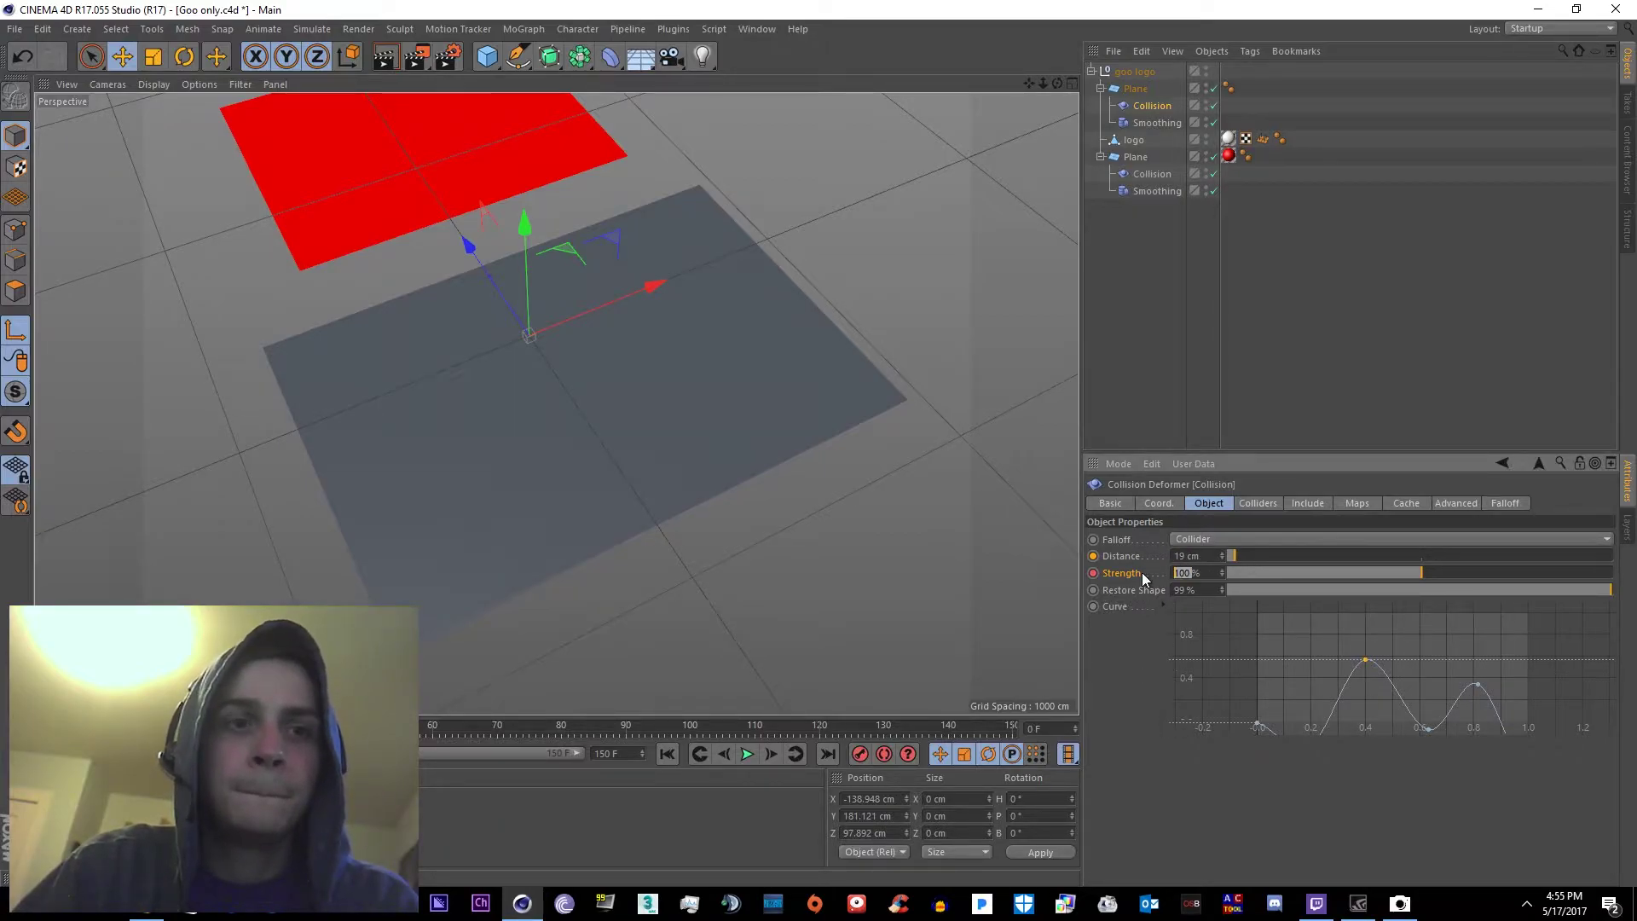
pyautogui.write('5')
pyautogui.click(1133, 684)
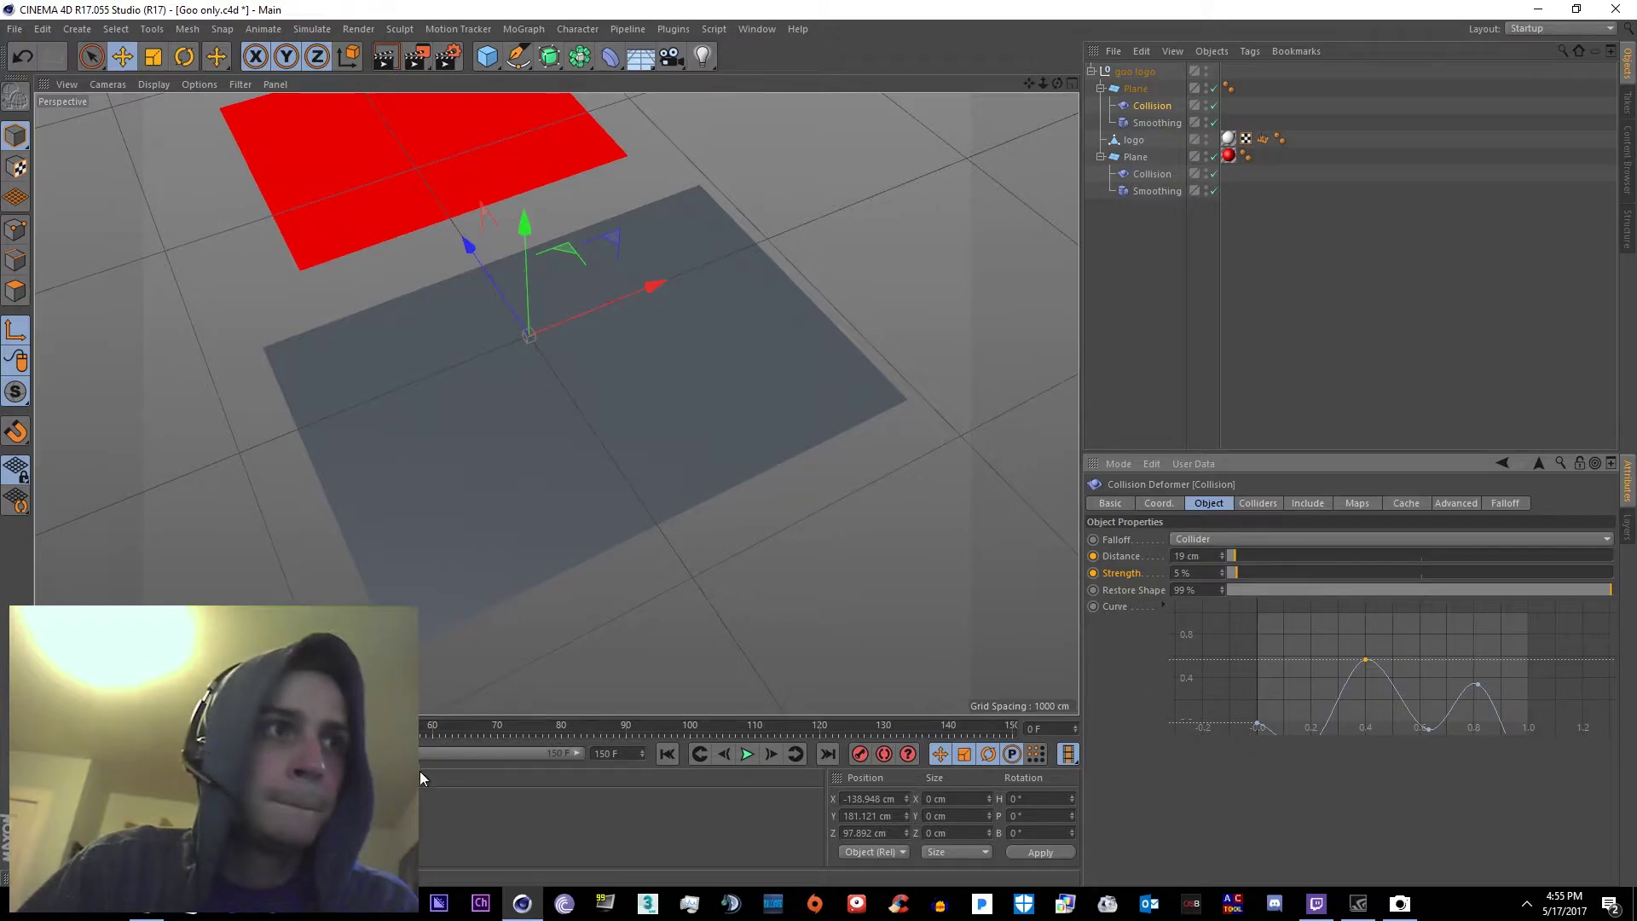
pyautogui.moveTo(45, 729); pyautogui.dragTo(1021, 731)
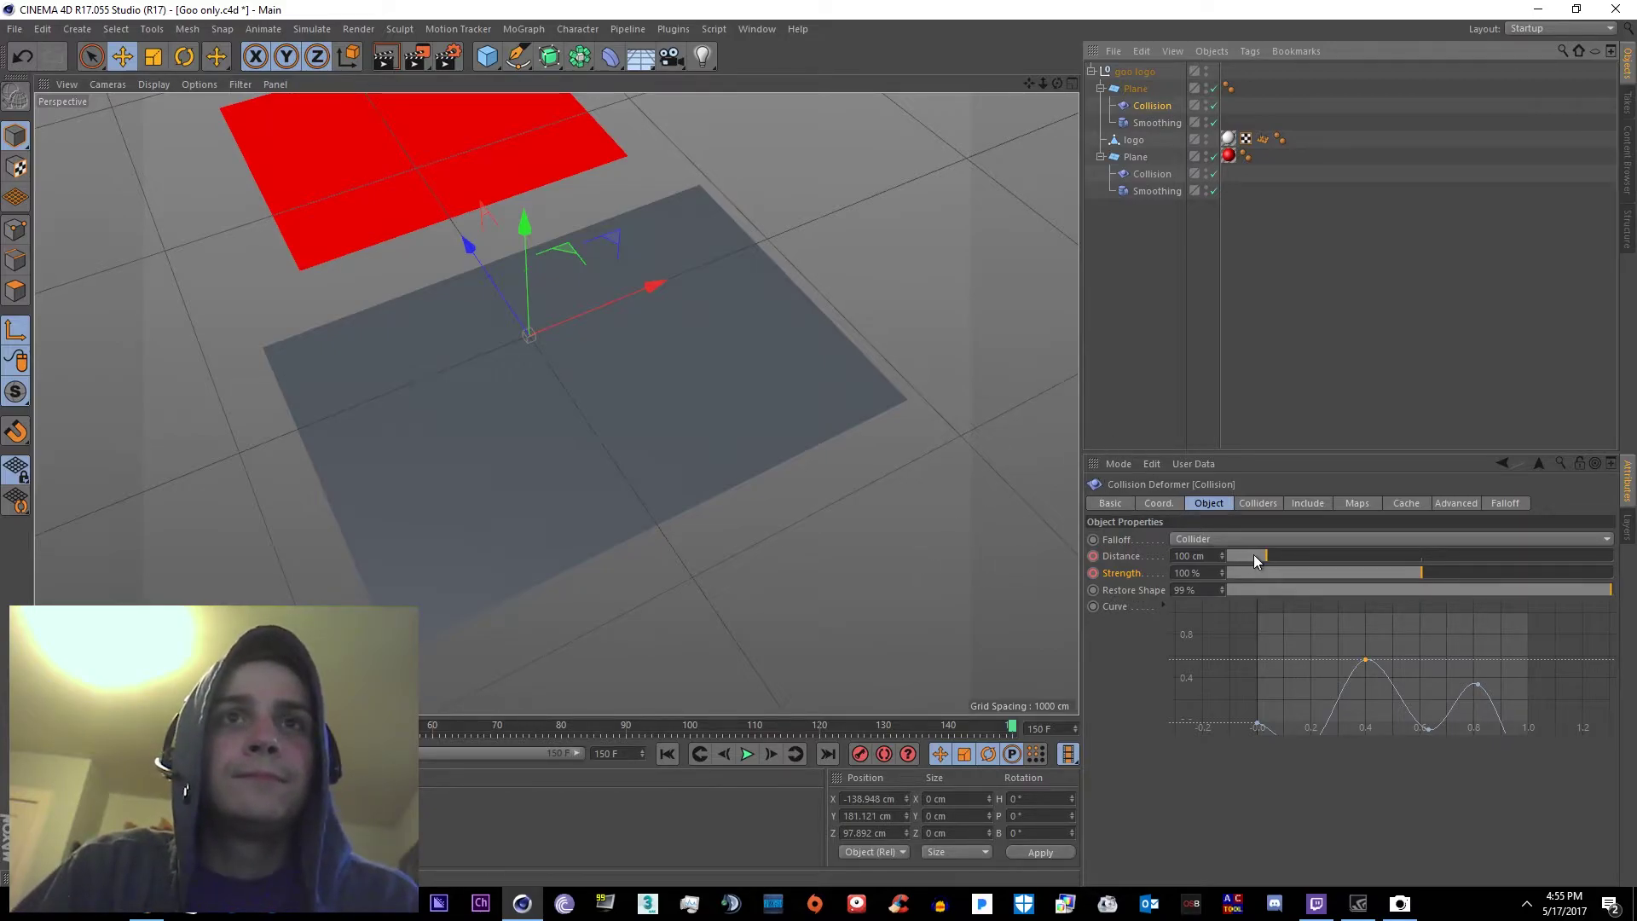
pyautogui.click(44, 726)
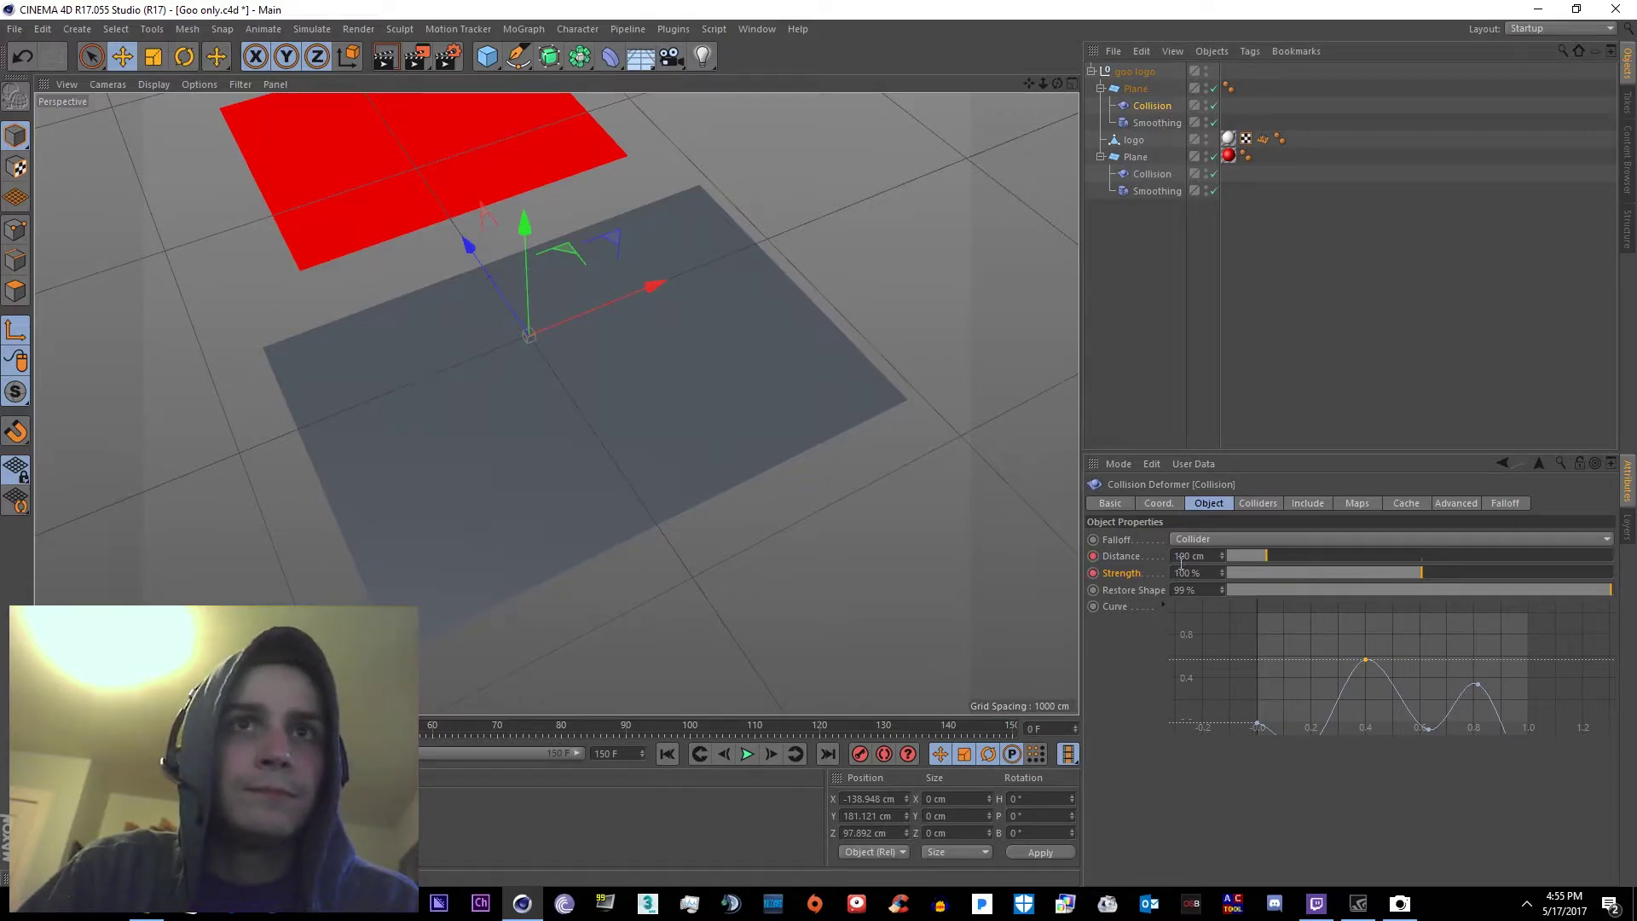
# Set the new Collision deformer's distance to 15 cm and strength to 5 % at frame 0, and keyframe both values
pyautogui.moveTo(1190, 556)
pyautogui.mouseDown()
pyautogui.moveTo(1142, 563)
pyautogui.moveTo(1186, 556)
pyautogui.mouseUp()
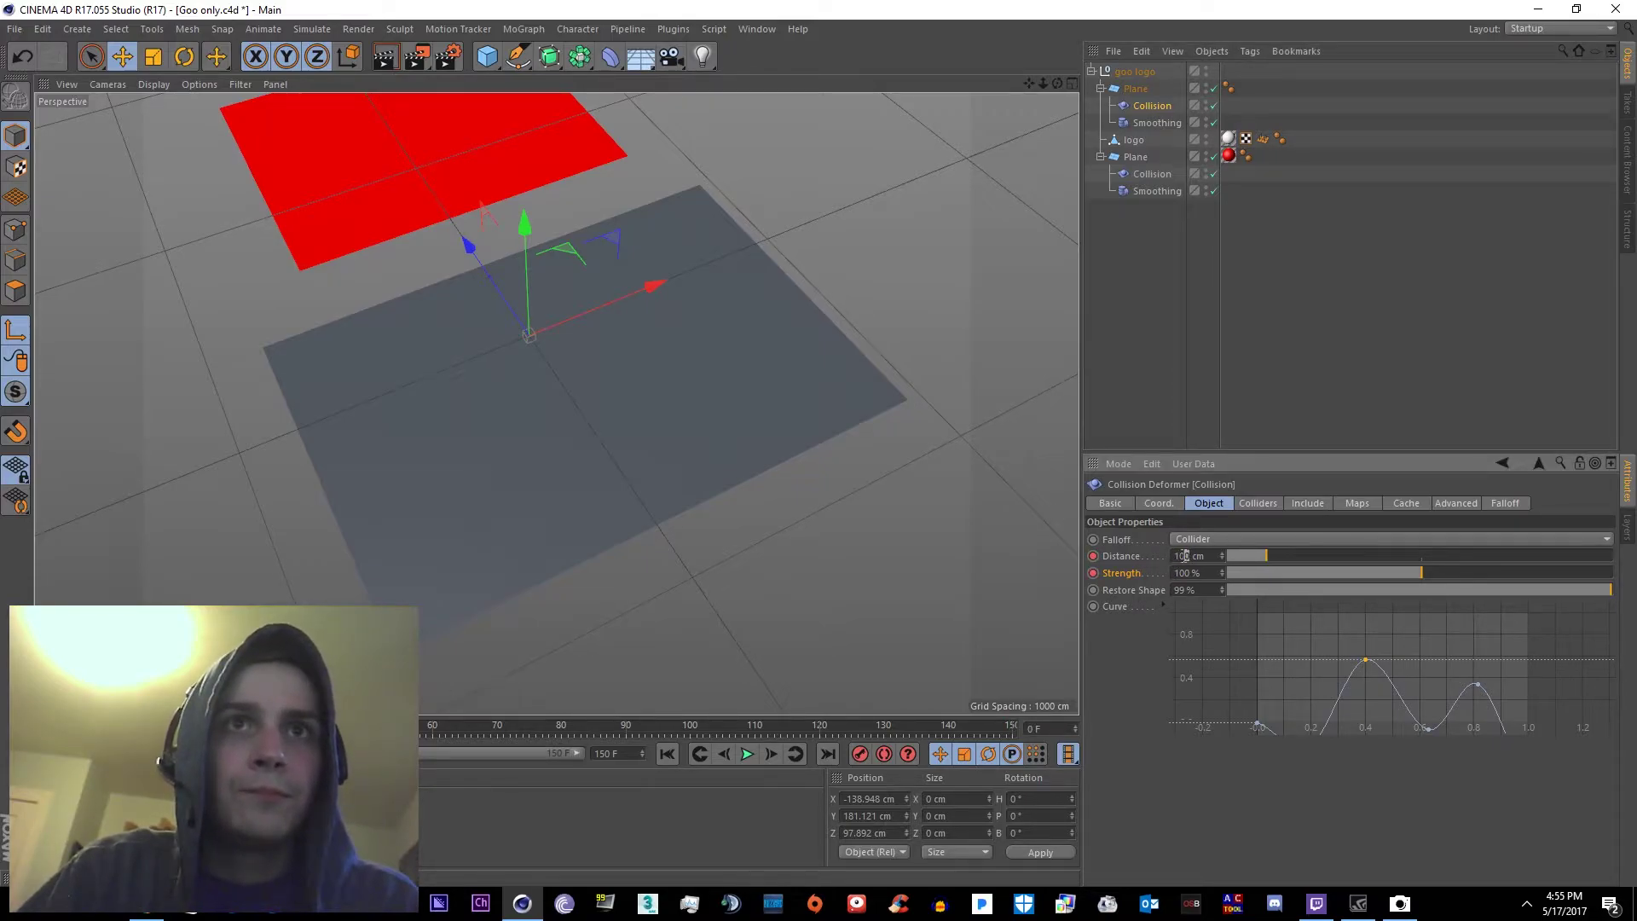
pyautogui.write('15')
pyautogui.press('Return')
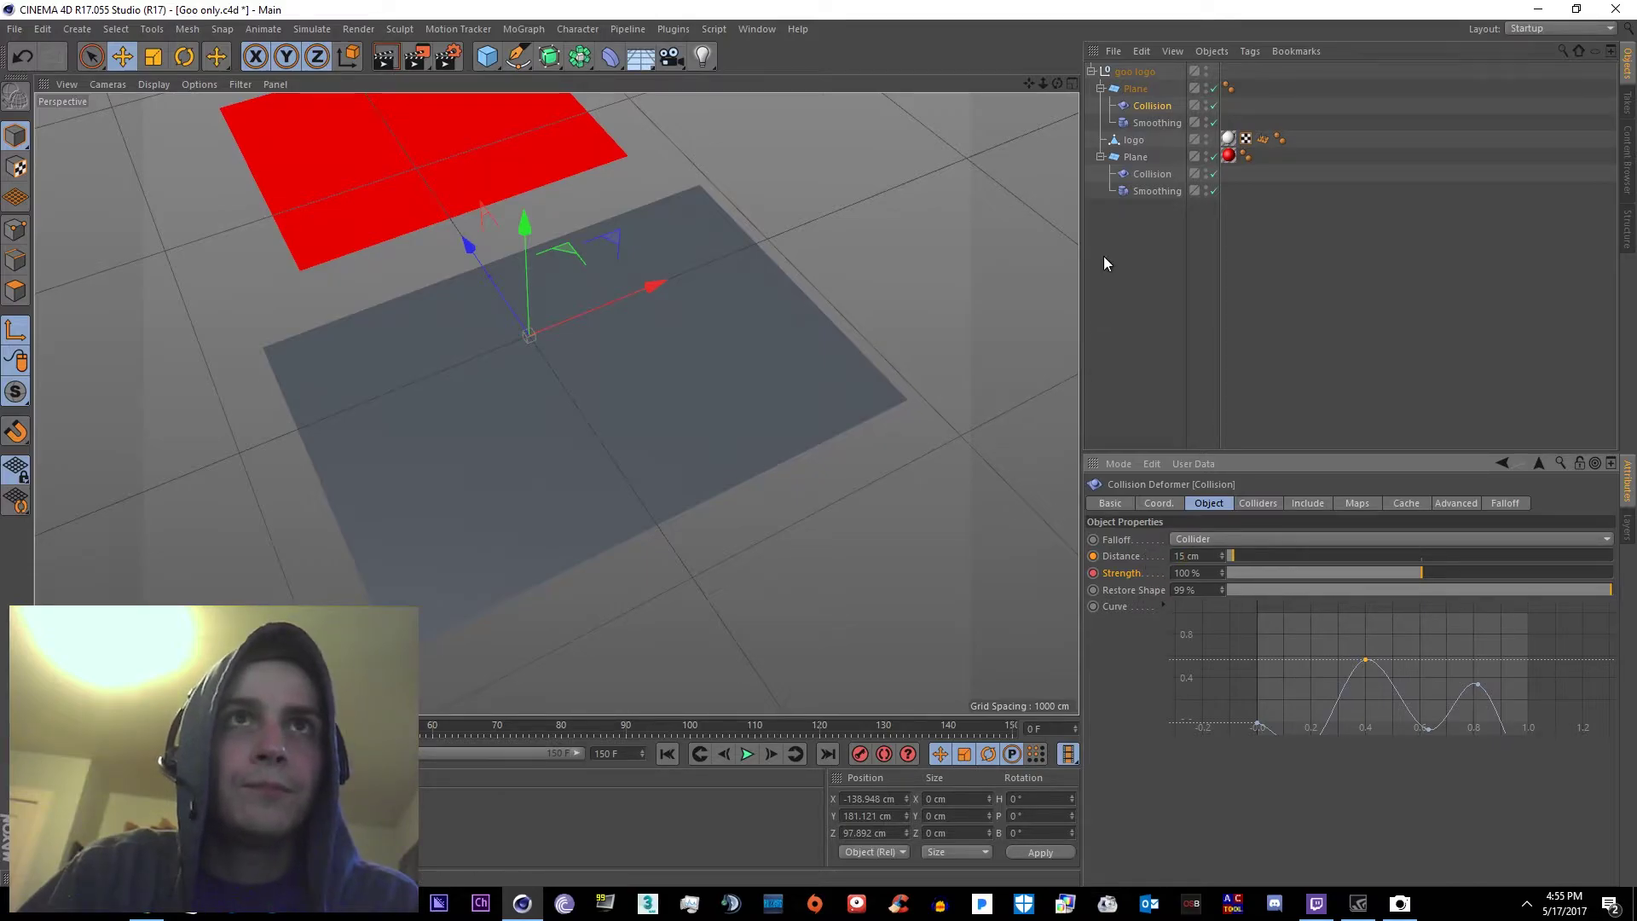
pyautogui.click(1128, 177)
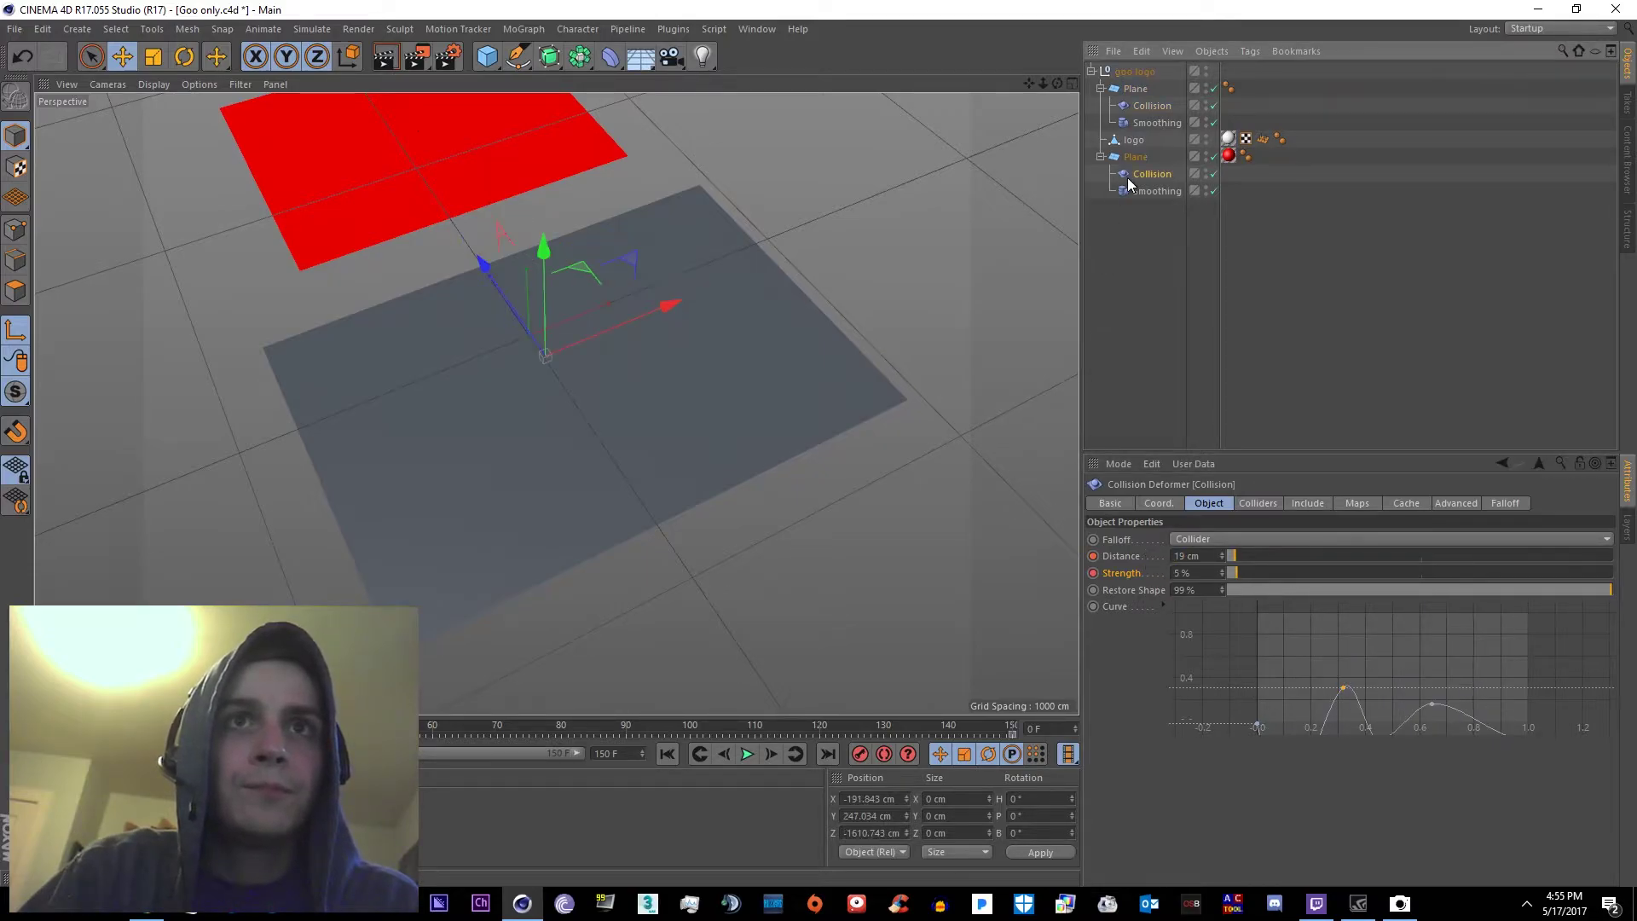
pyautogui.click(1150, 106)
pyautogui.moveTo(1191, 571); pyautogui.dragTo(1164, 577)
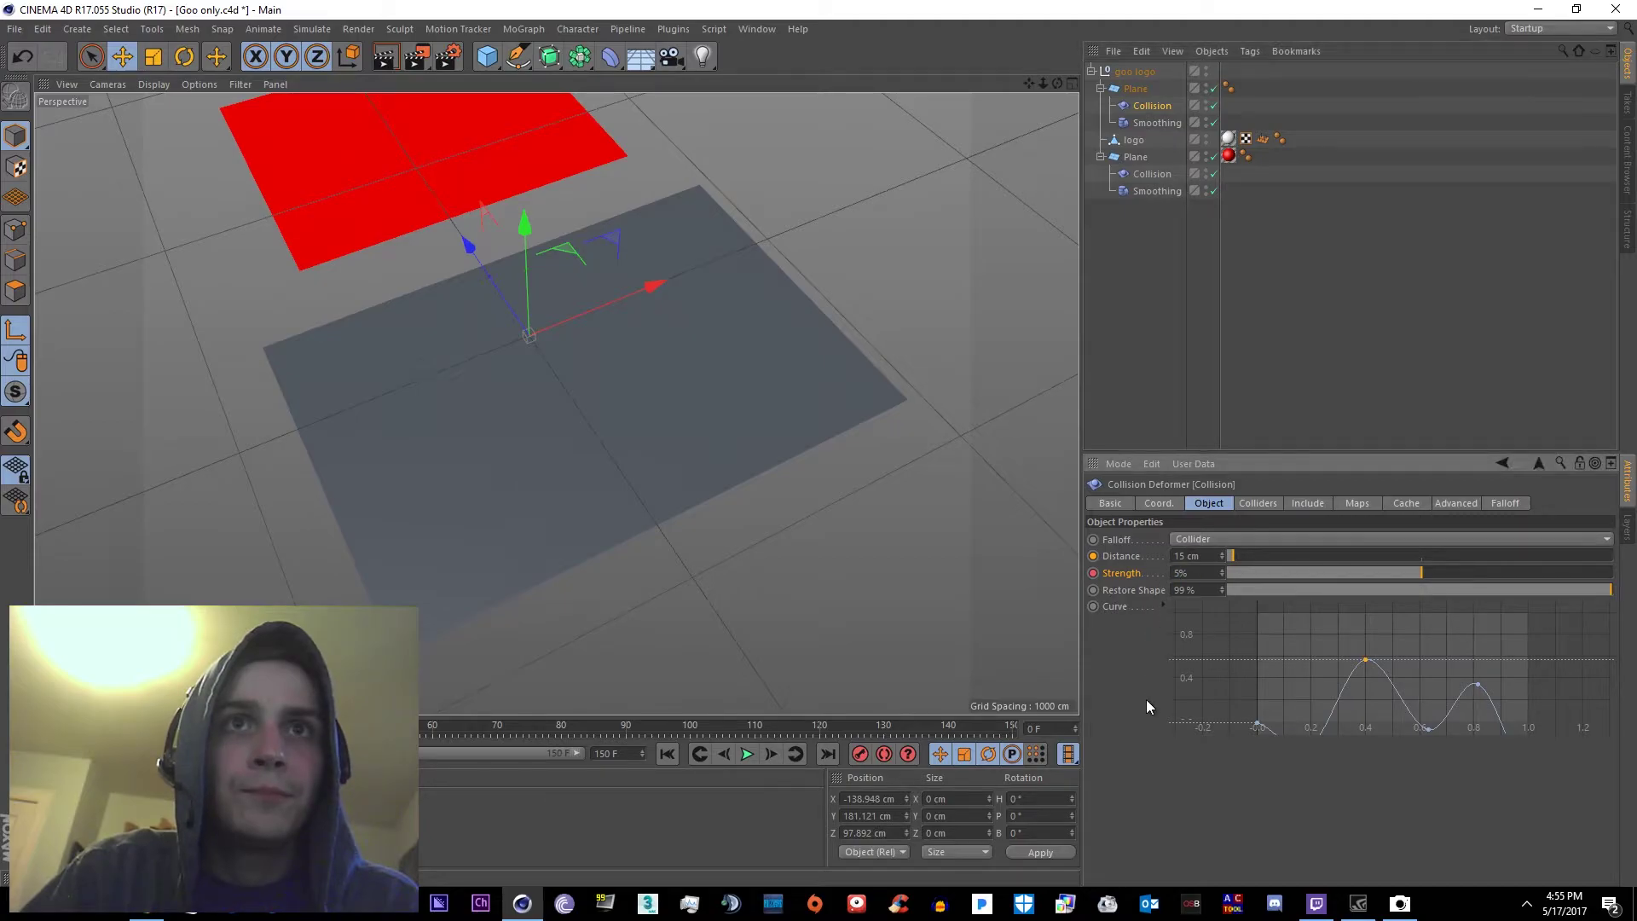
pyautogui.rightClick(1129, 571)
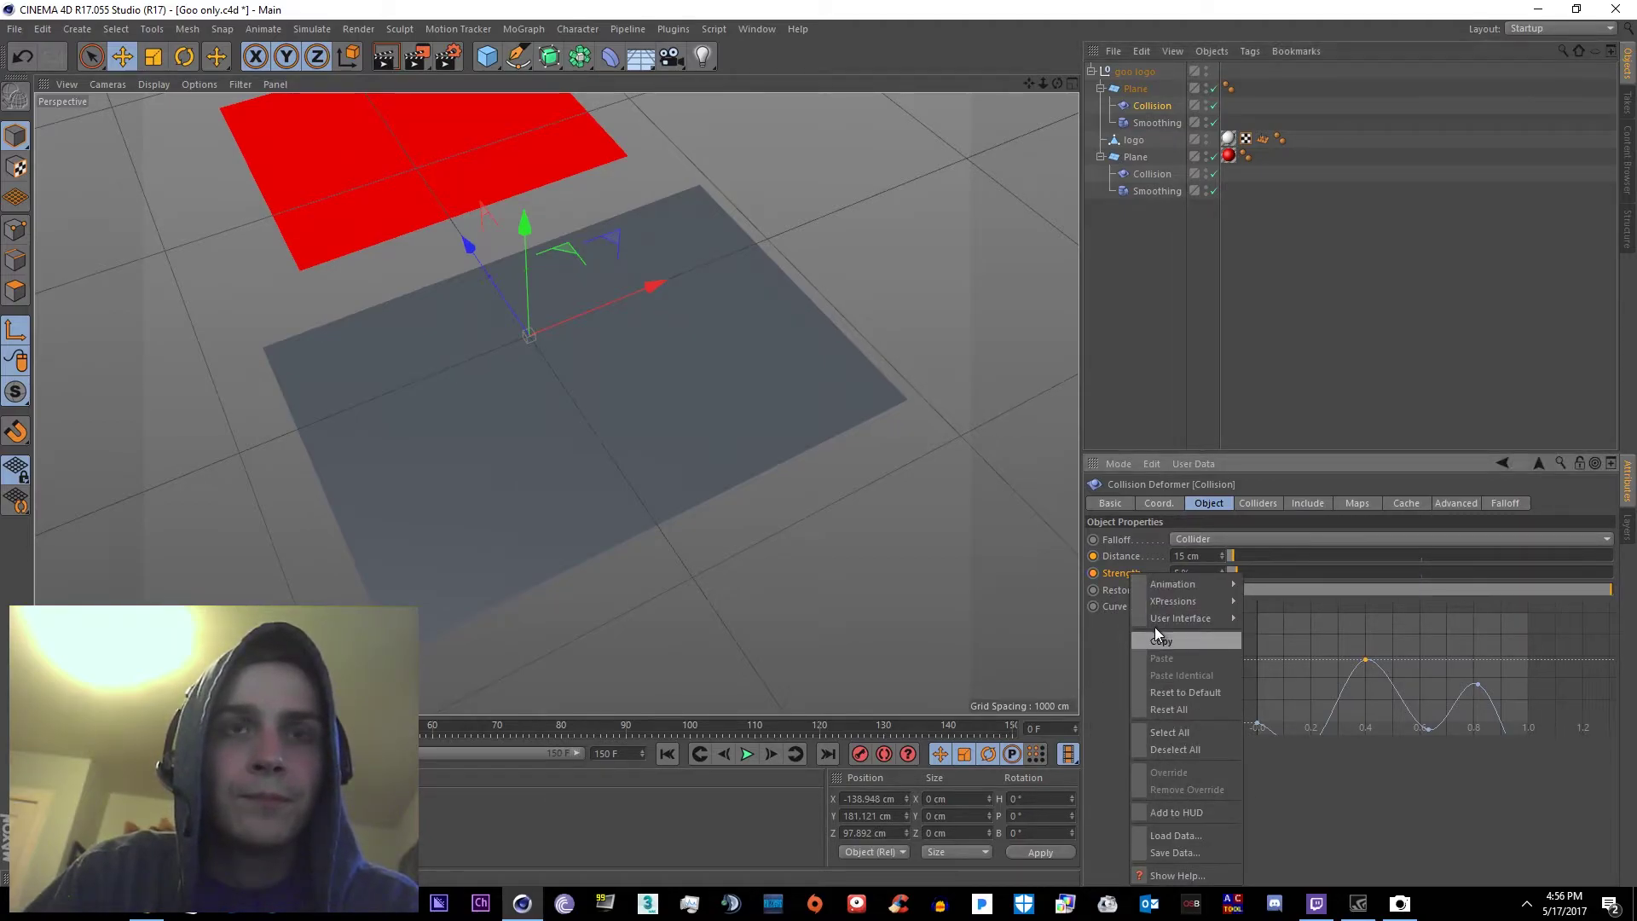
pyautogui.click(1104, 689)
pyautogui.click(1093, 572)
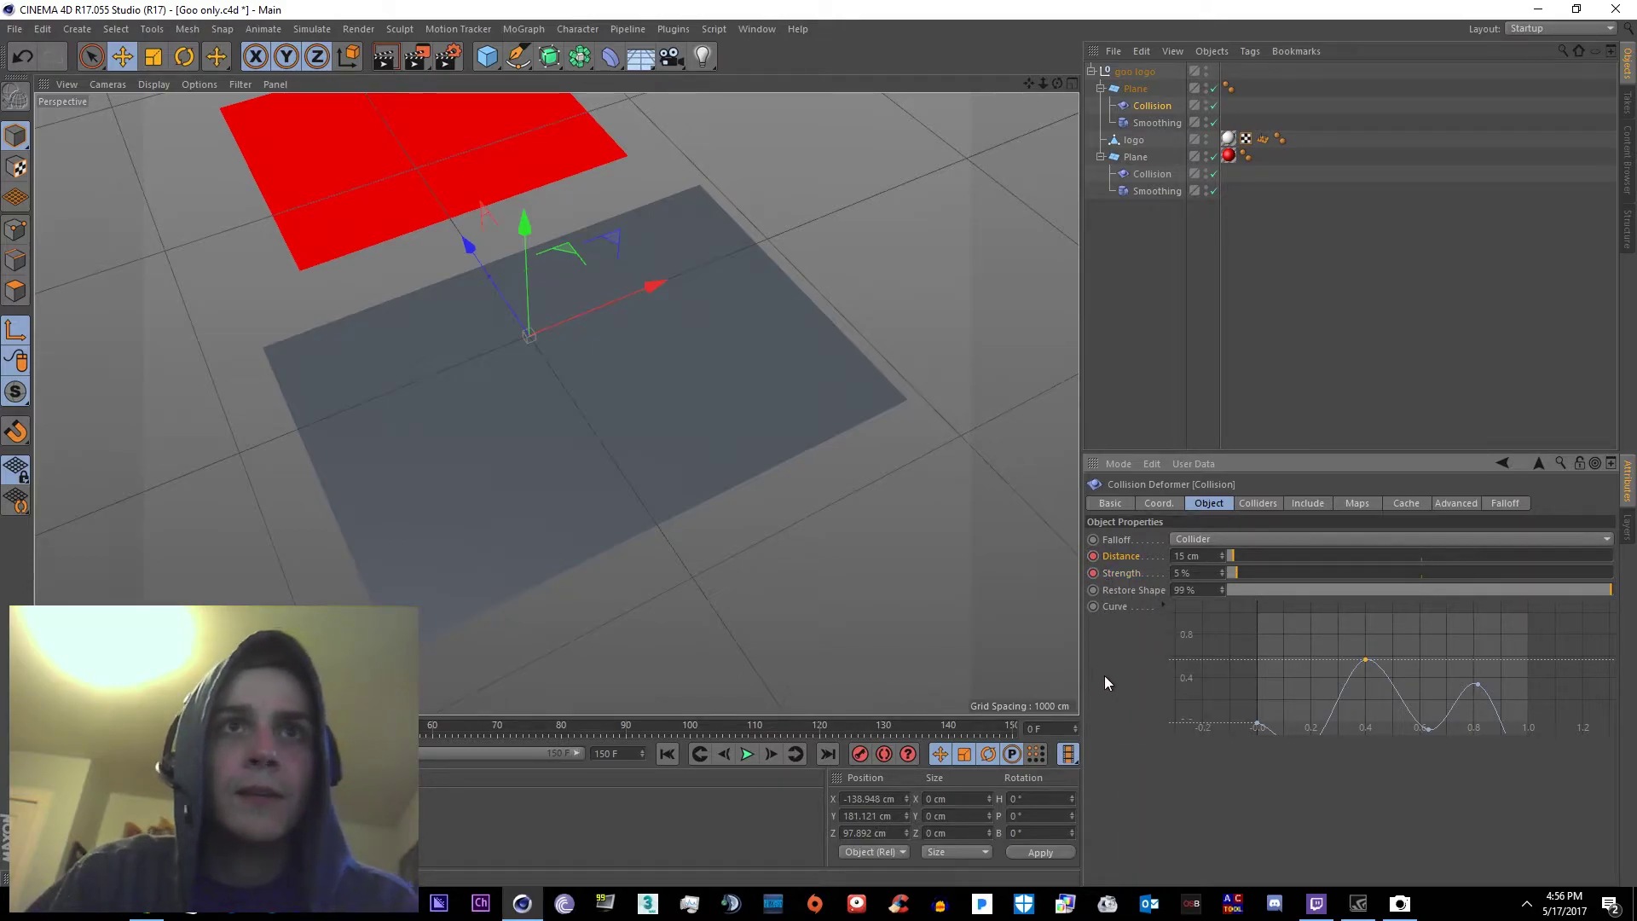
# At frame 150, raise the new Collision deformer's distance to 990 cm and strength to 43 %, and keyframe both values
pyautogui.click(1013, 727)
pyautogui.moveTo(1258, 558); pyautogui.dragTo(1590, 571)
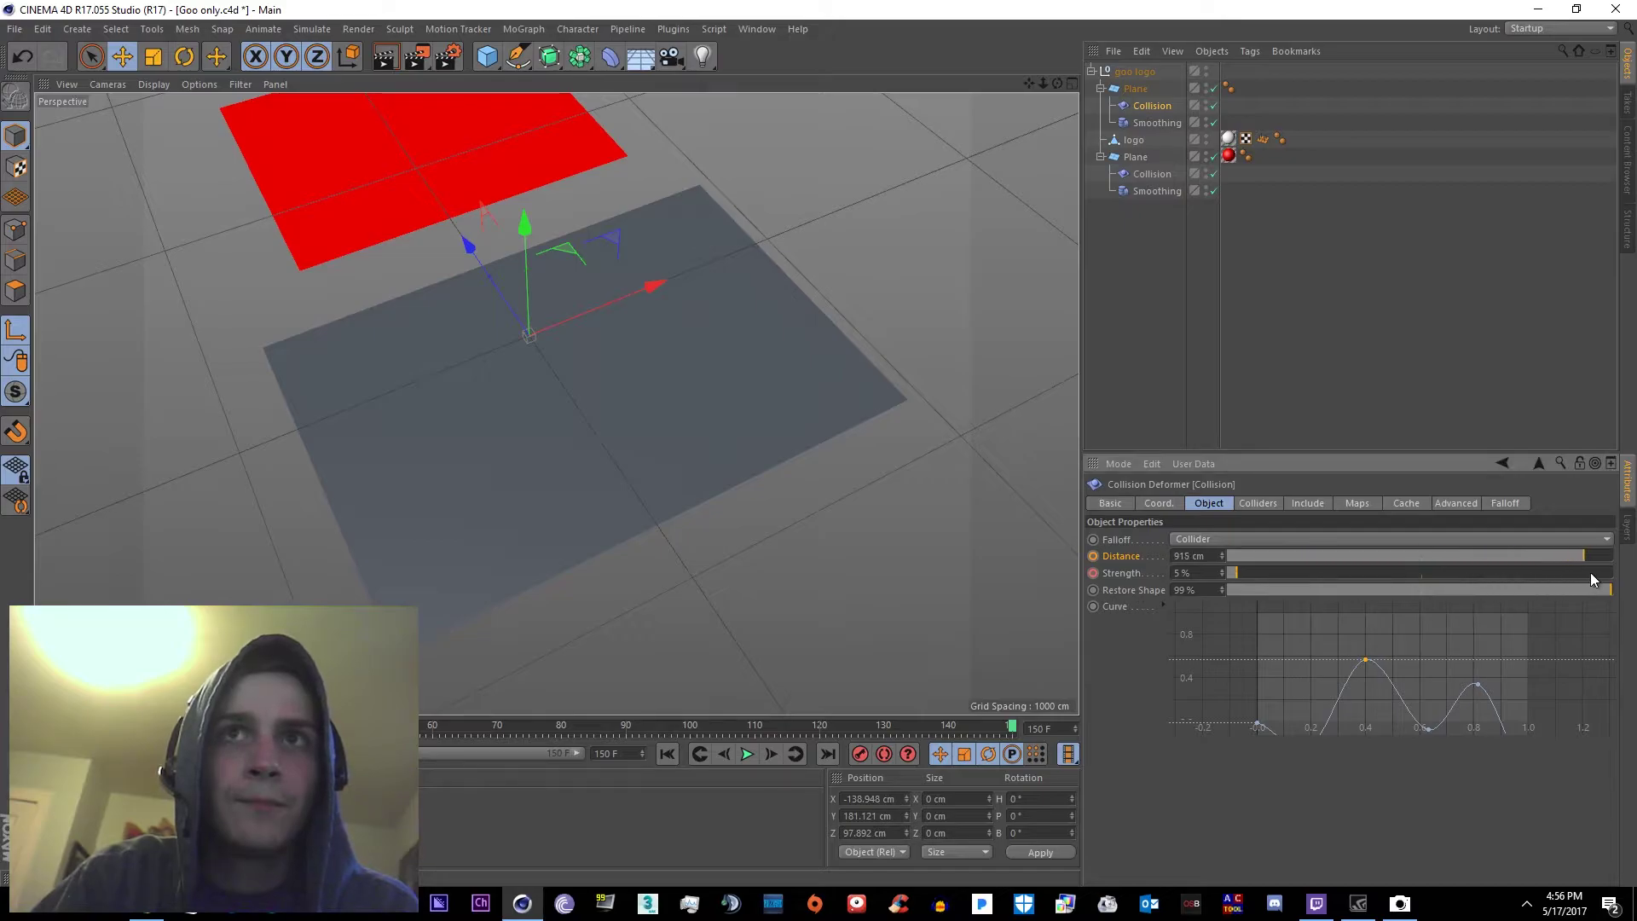
pyautogui.click(1147, 174)
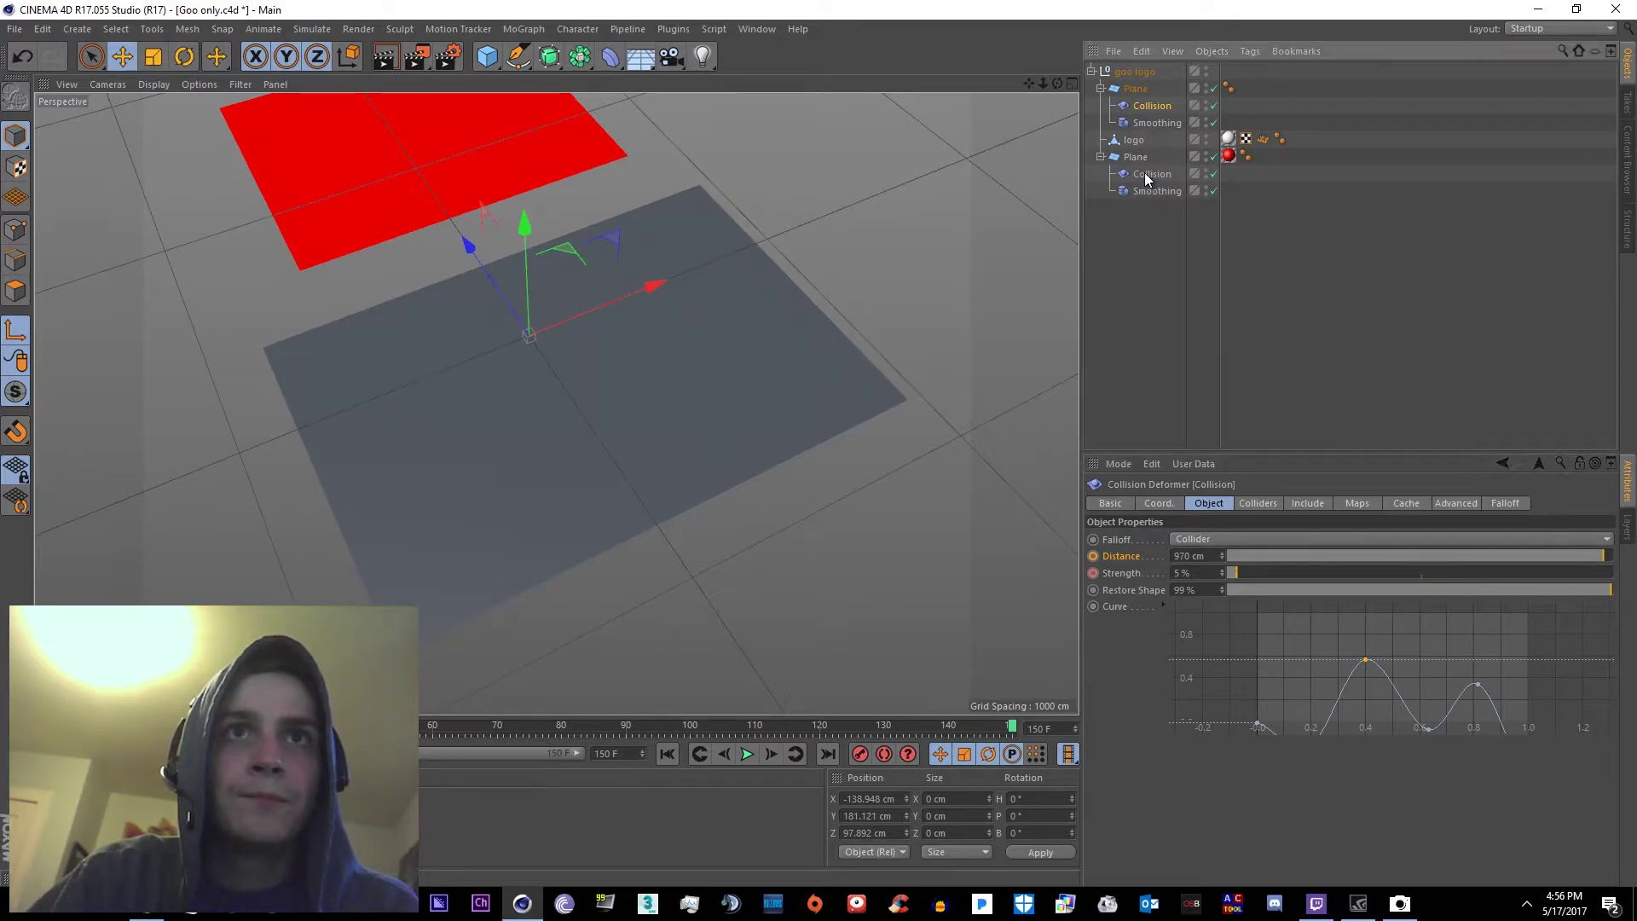
pyautogui.click(1143, 108)
pyautogui.moveTo(1237, 572); pyautogui.dragTo(1276, 573)
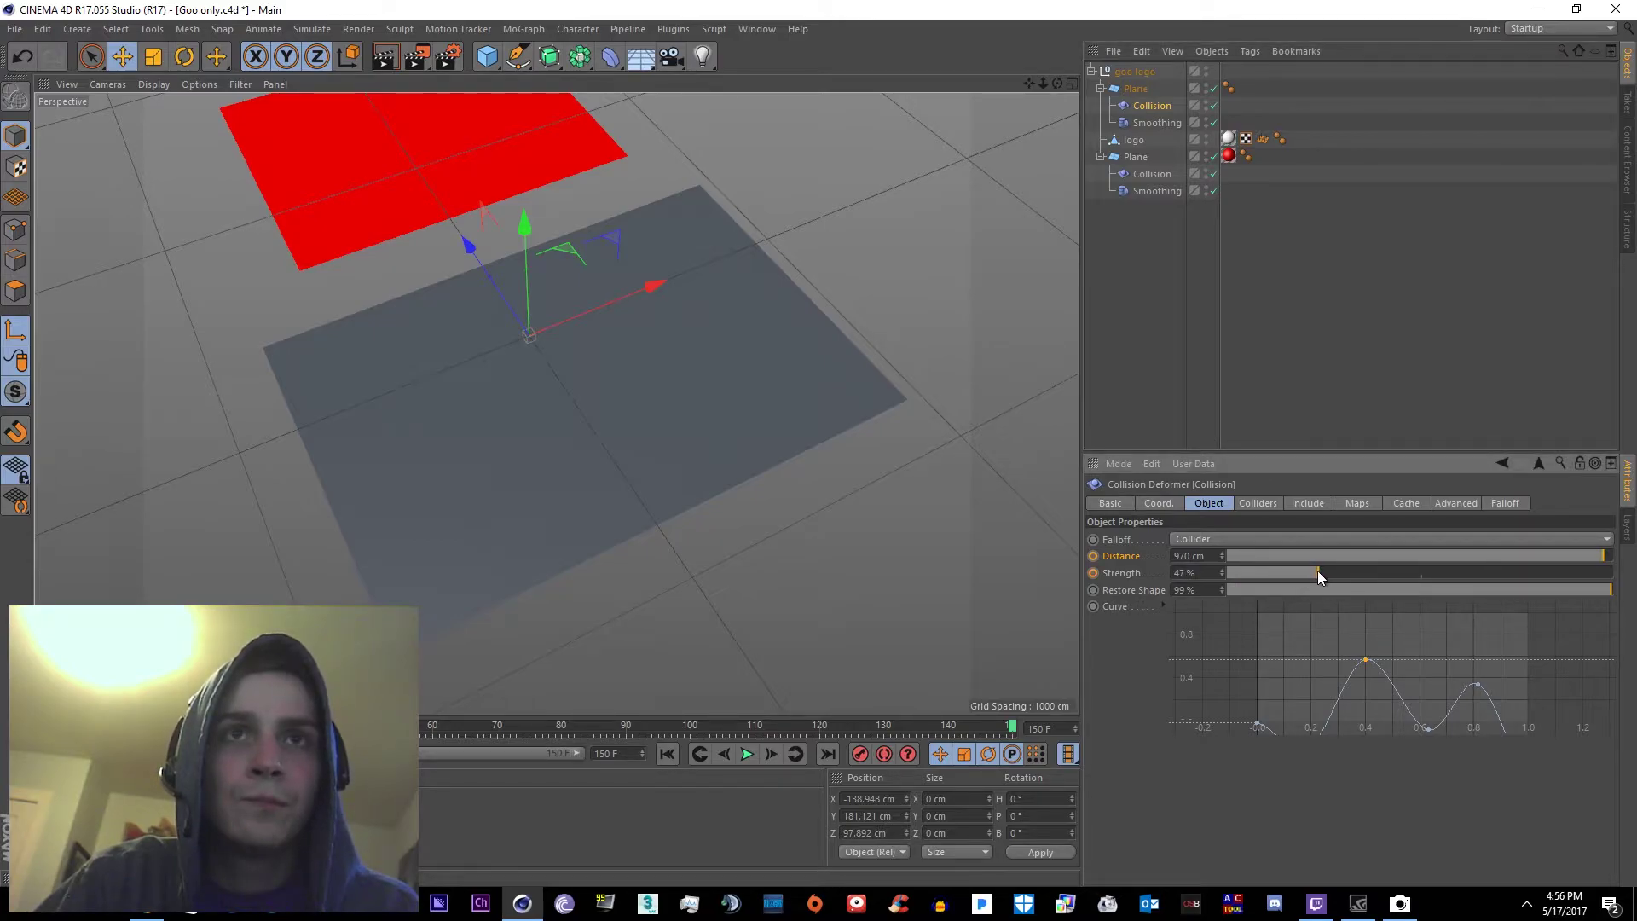
pyautogui.moveTo(1588, 561); pyautogui.dragTo(1610, 559)
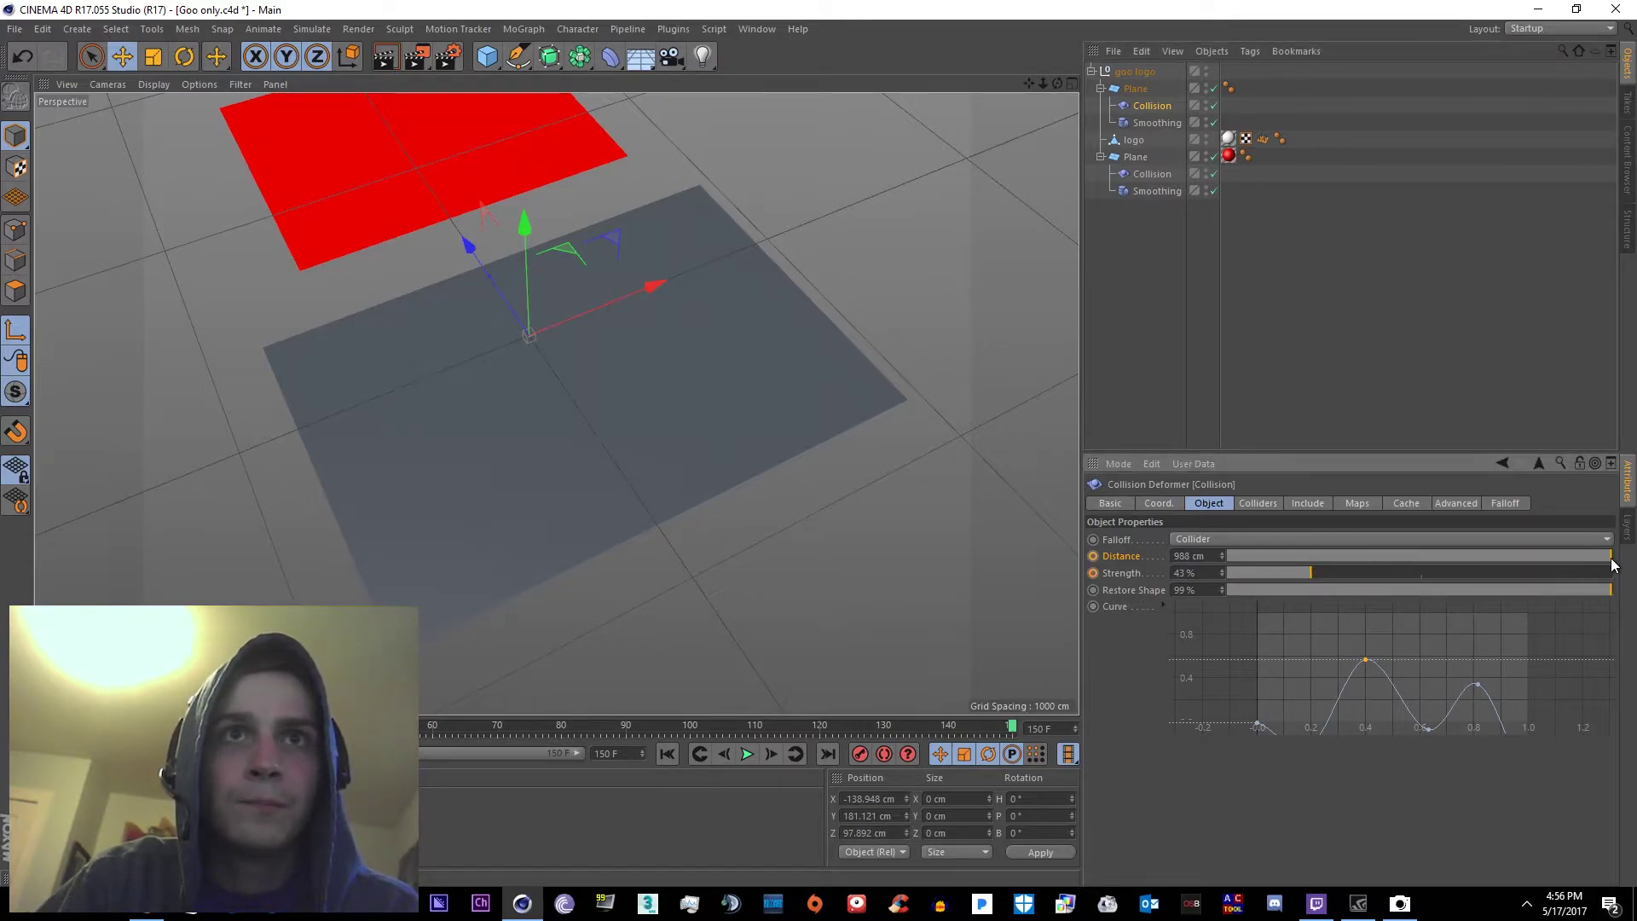
pyautogui.click(1093, 557)
pyautogui.click(1093, 574)
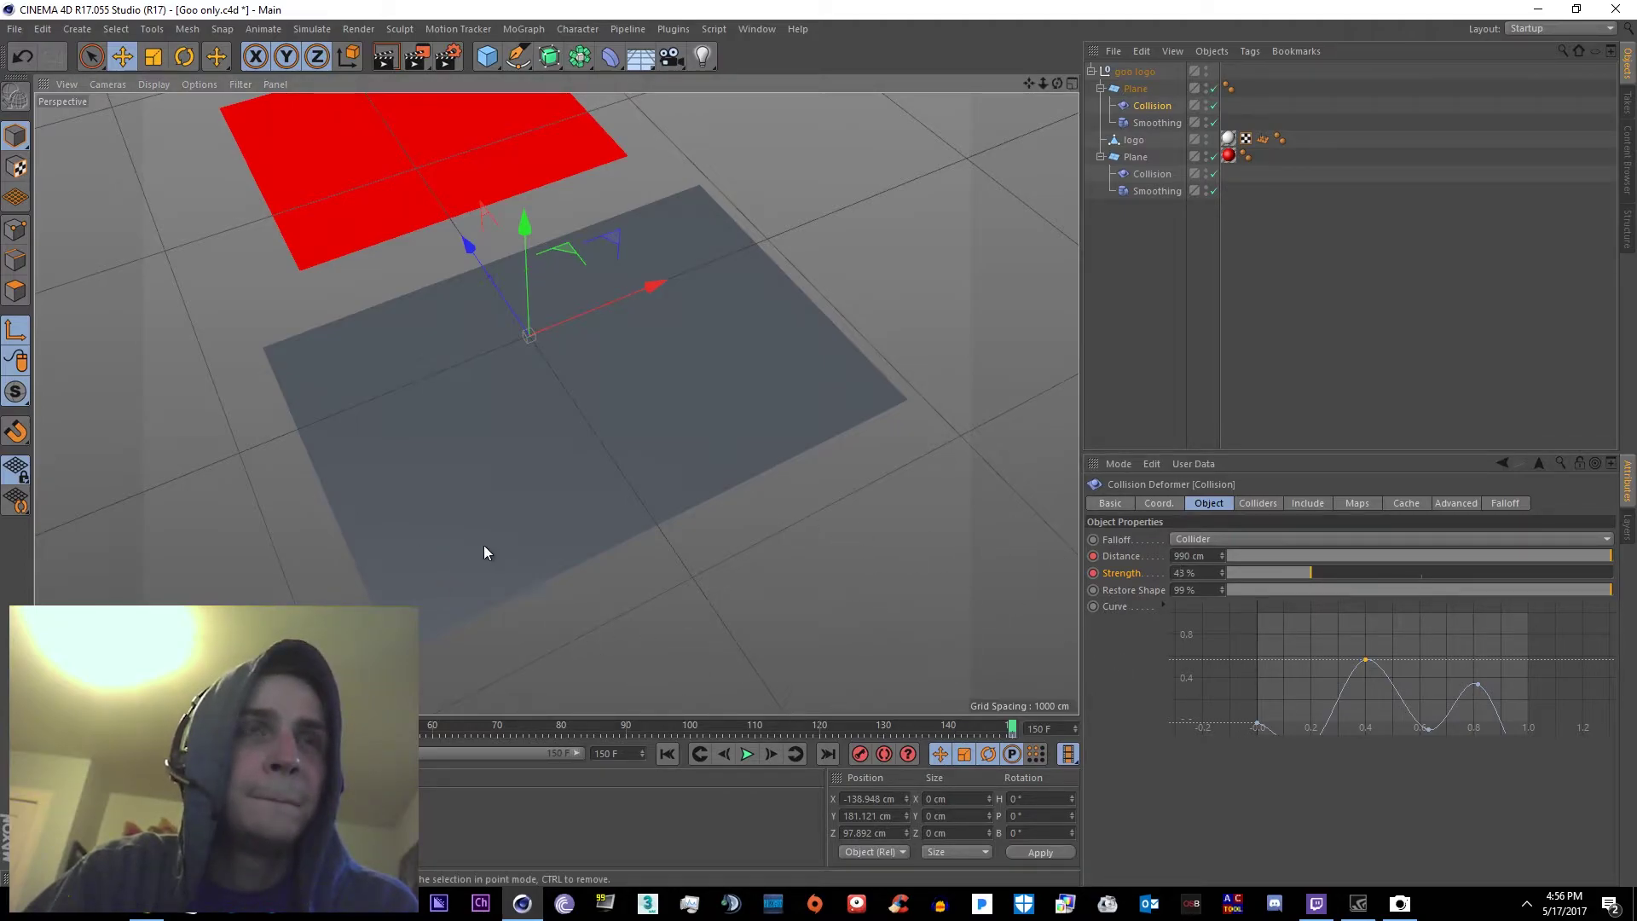
# Set the collider solver of the new plane's Collision deformer to Inside (Stretch)
pyautogui.keyDown('alt'); pyautogui.moveTo(972, 401); pyautogui.dragTo(868, 306); pyautogui.keyUp('alt')
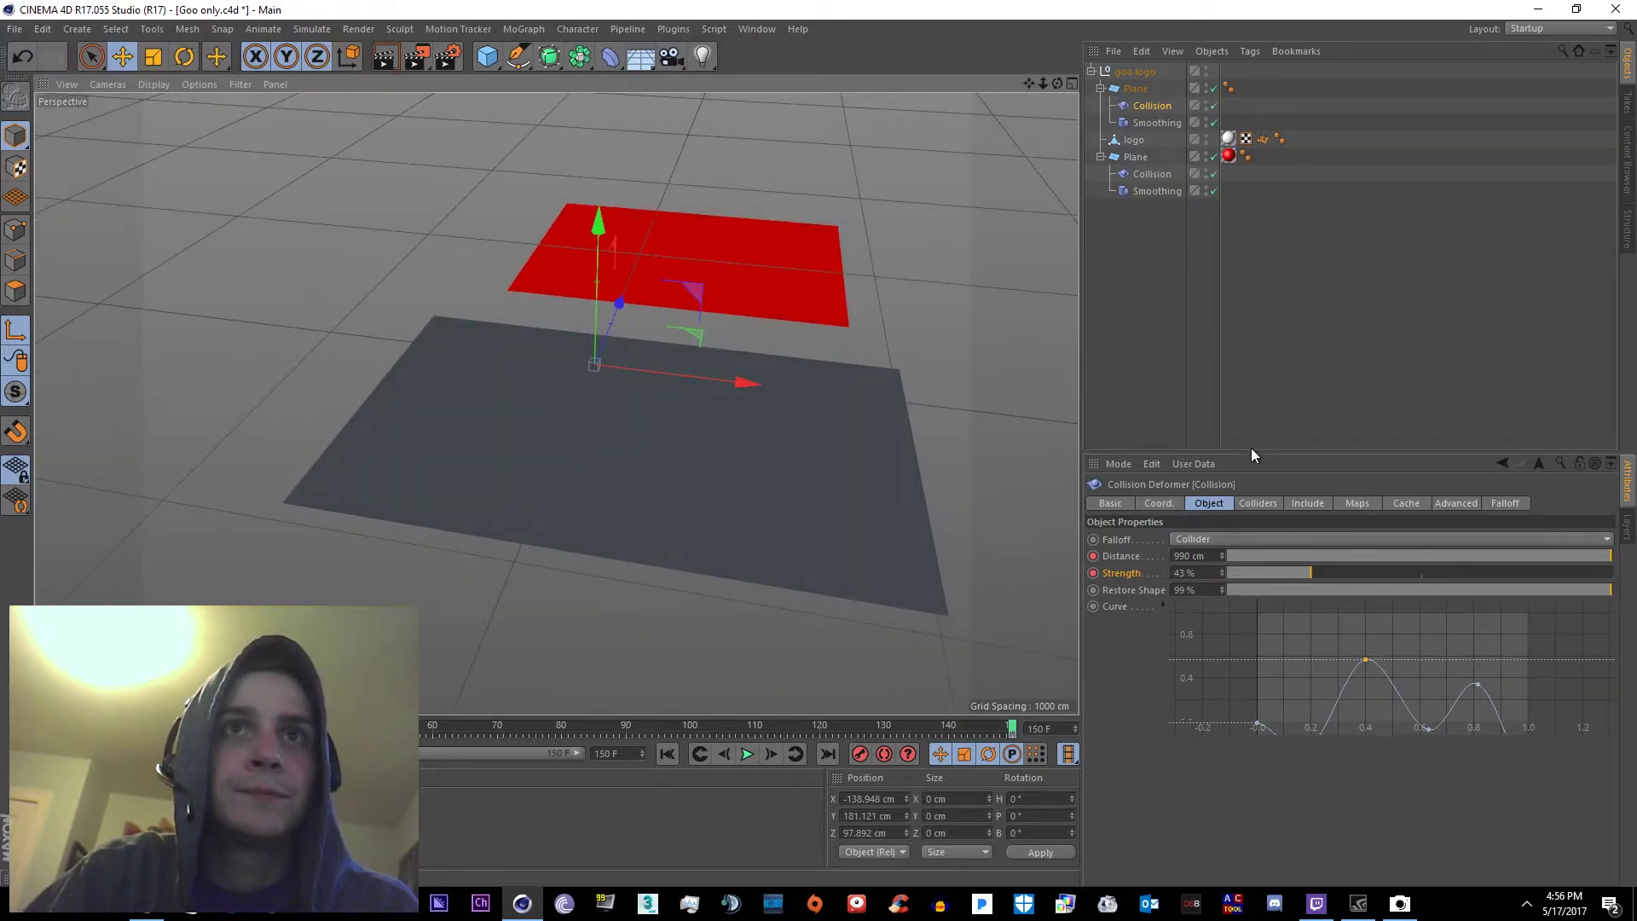
pyautogui.click(1255, 503)
pyautogui.click(1232, 539)
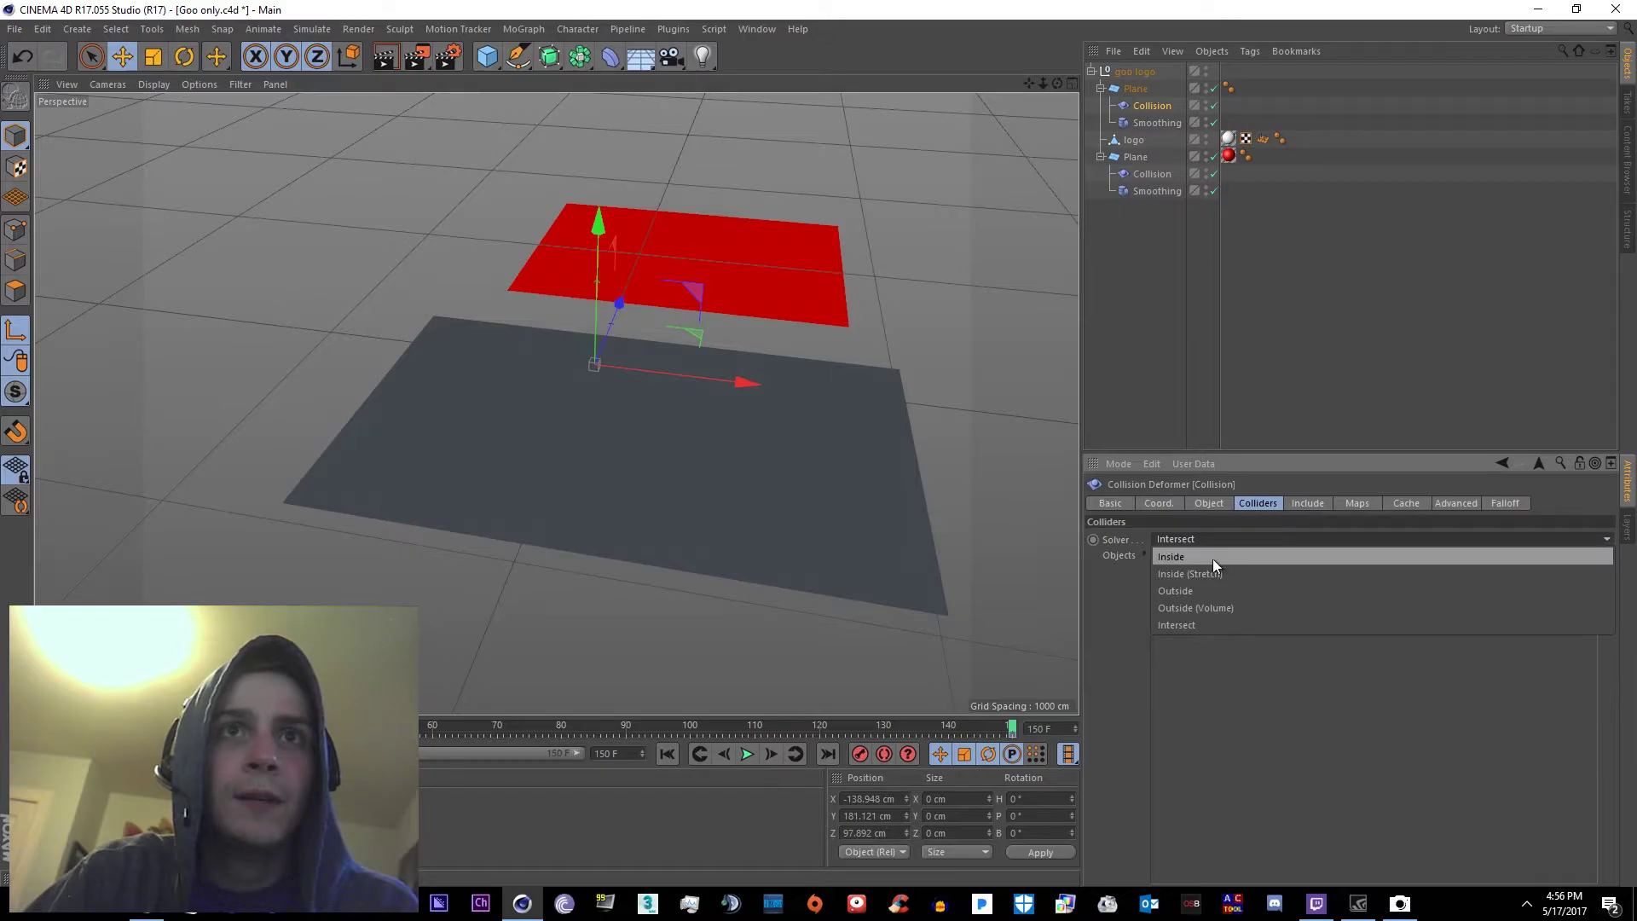
pyautogui.click(1199, 575)
# Add the logo object to the collider objects of the new plane's Collision deformer
pyautogui.keyDown('alt'); pyautogui.moveTo(734, 307); pyautogui.dragTo(851, 374); pyautogui.keyUp('alt')
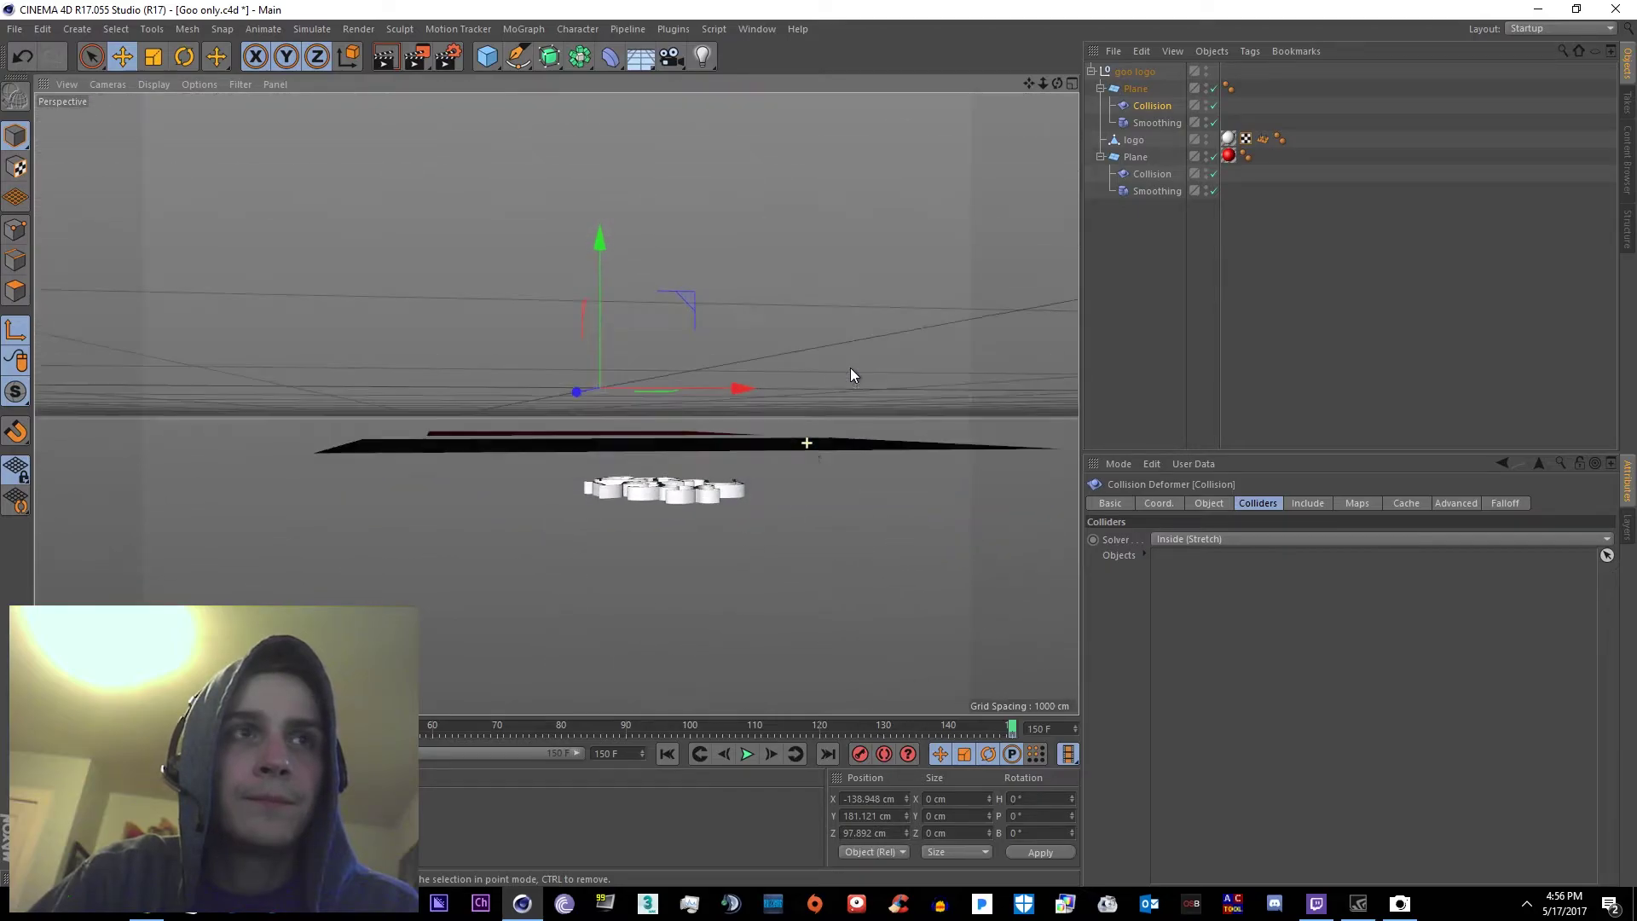
pyautogui.click(1148, 123)
pyautogui.click(1134, 142)
pyautogui.click(1149, 107)
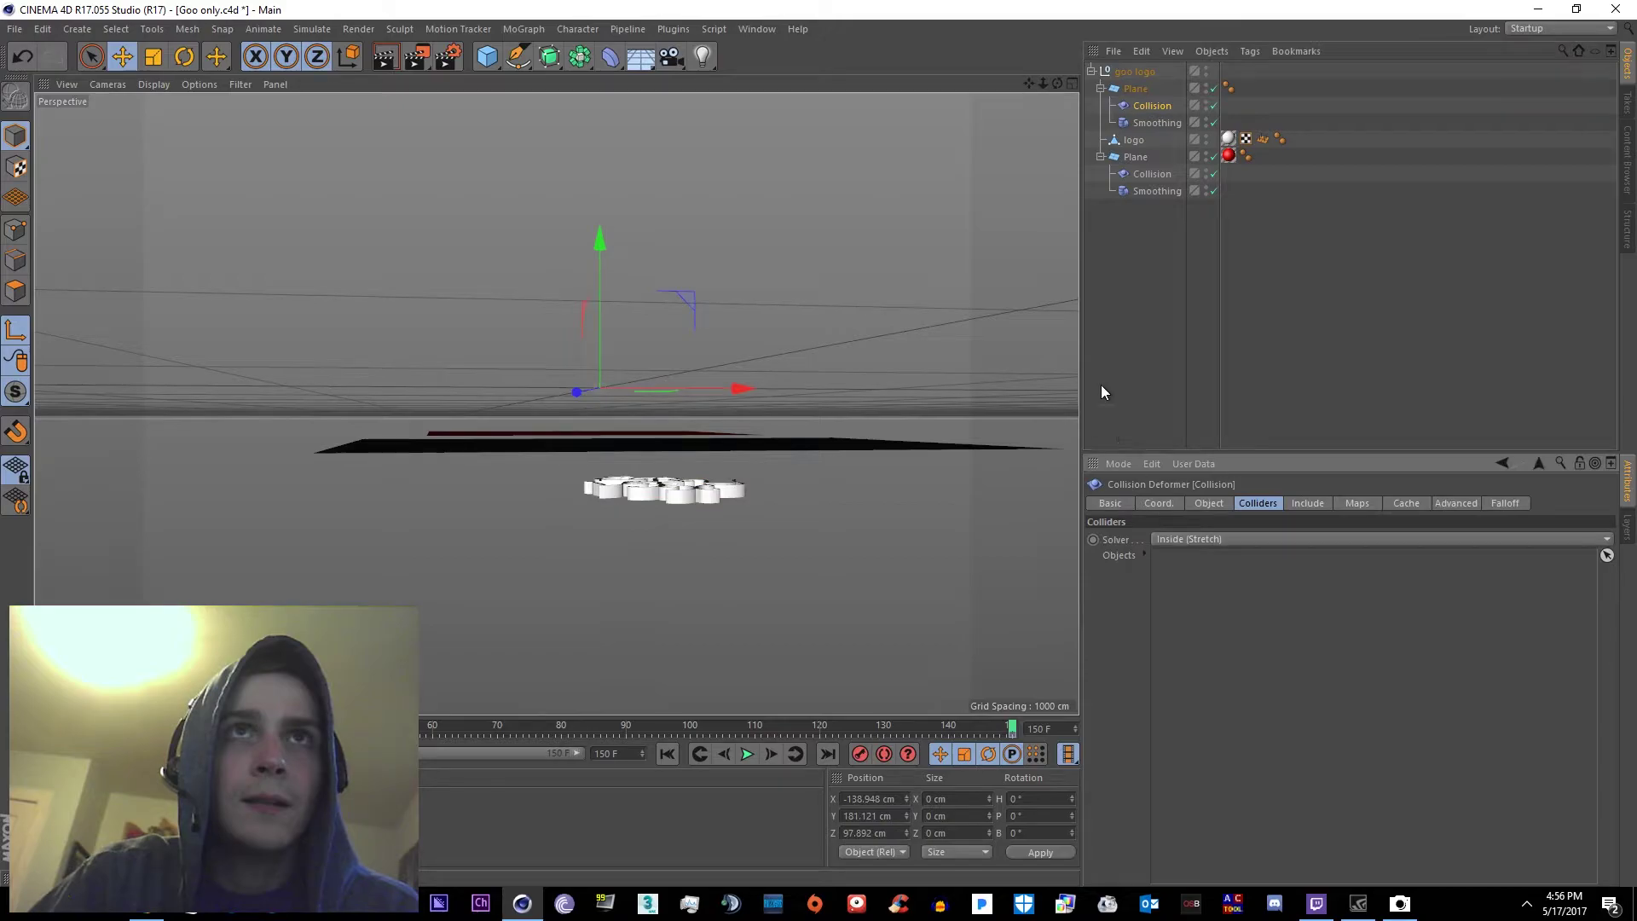
pyautogui.moveTo(1133, 142); pyautogui.dragTo(1283, 643)
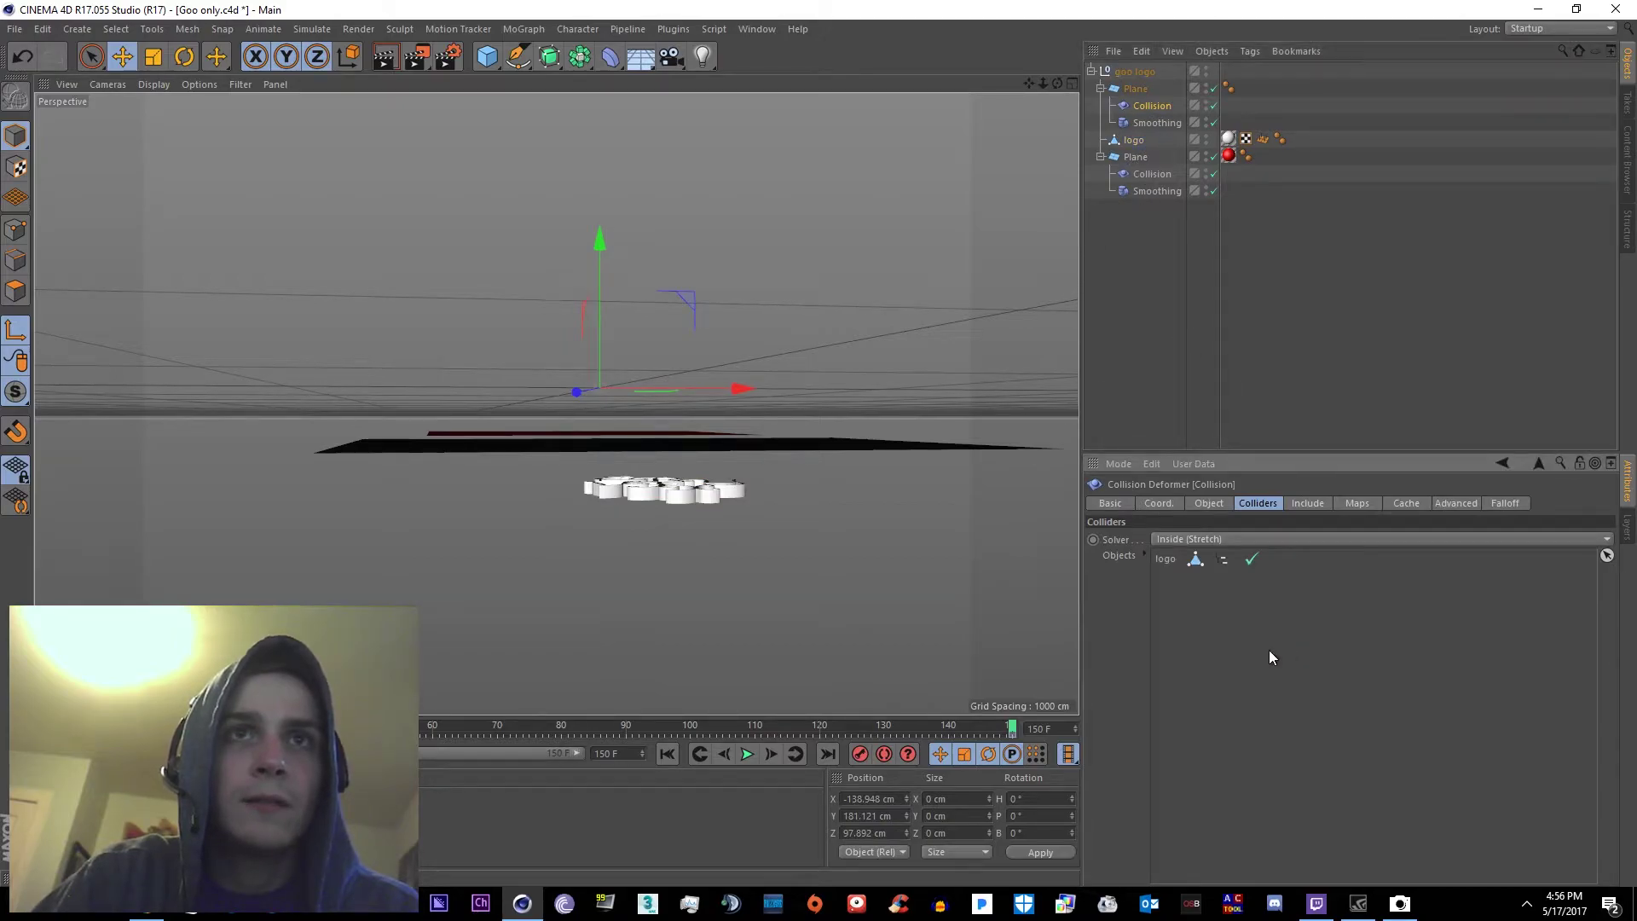
# Raise the logo up into the new plane and keyframe its Y position at about 187 cm around frame 30
pyautogui.keyDown('alt'); pyautogui.moveTo(778, 411); pyautogui.dragTo(807, 324); pyautogui.keyUp('alt')
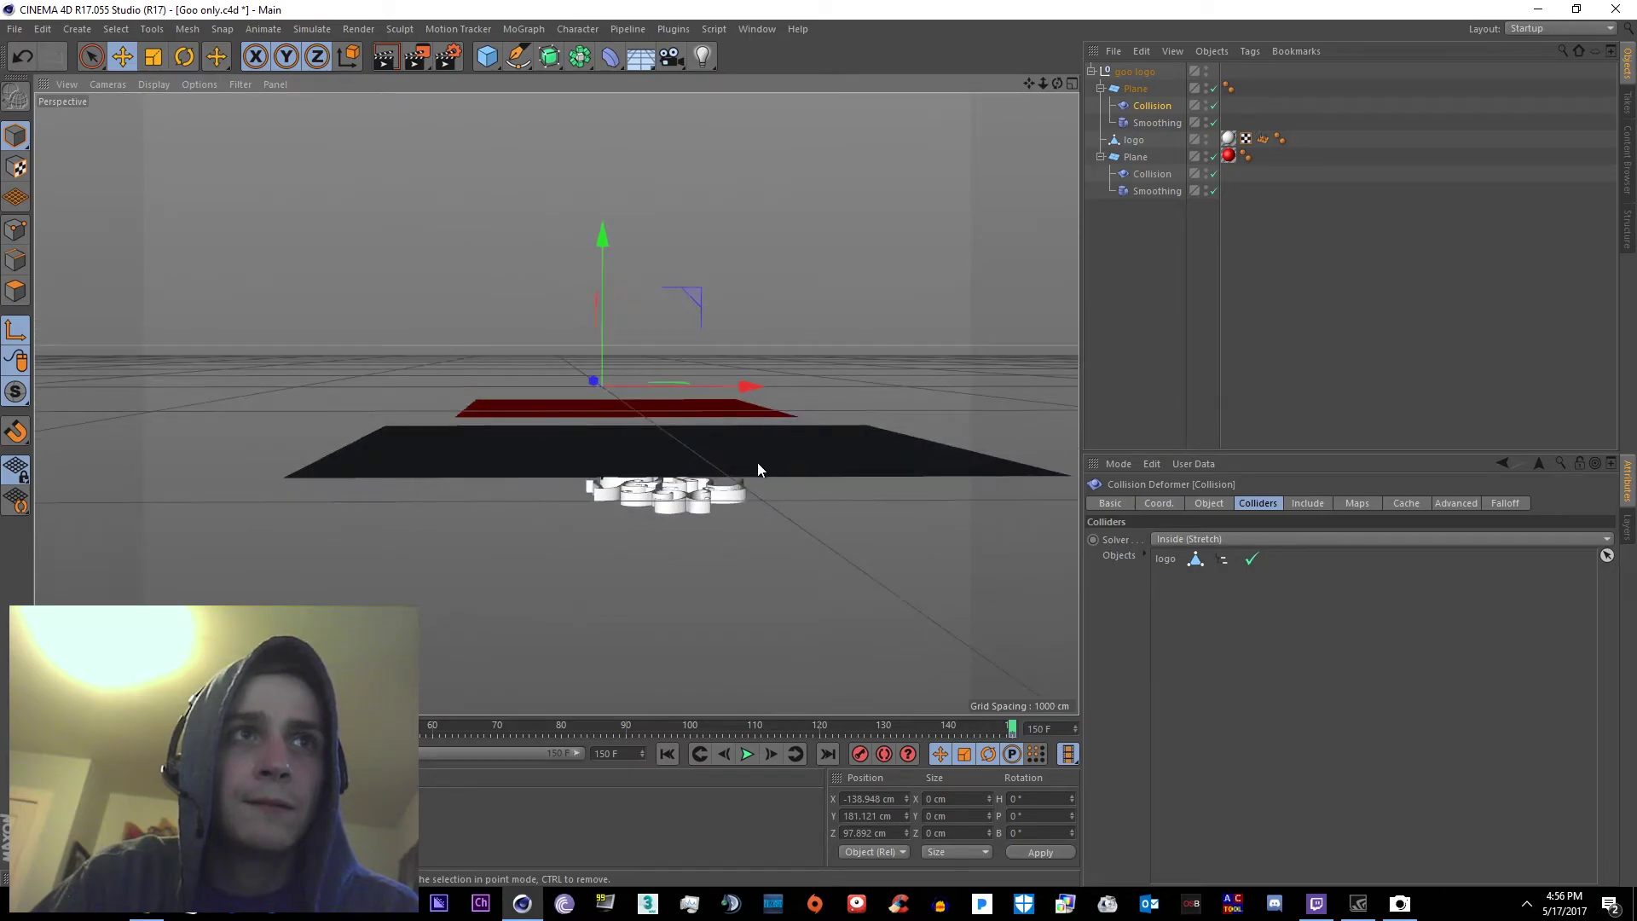
pyautogui.click(1140, 140)
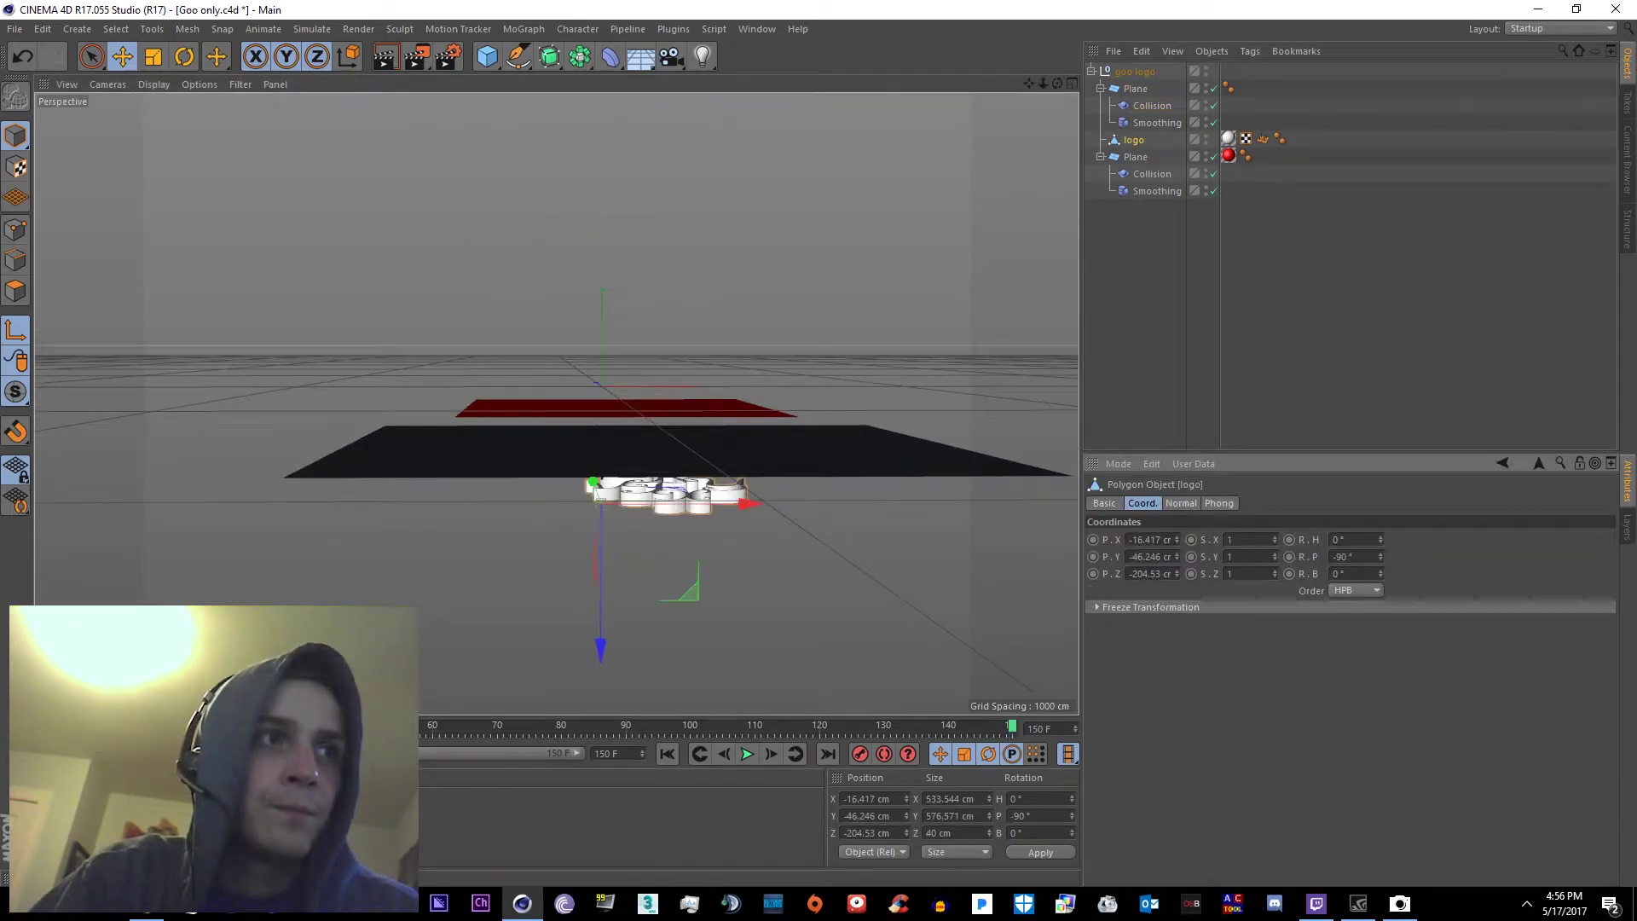
pyautogui.moveTo(1178, 557); pyautogui.dragTo(1178, 360)
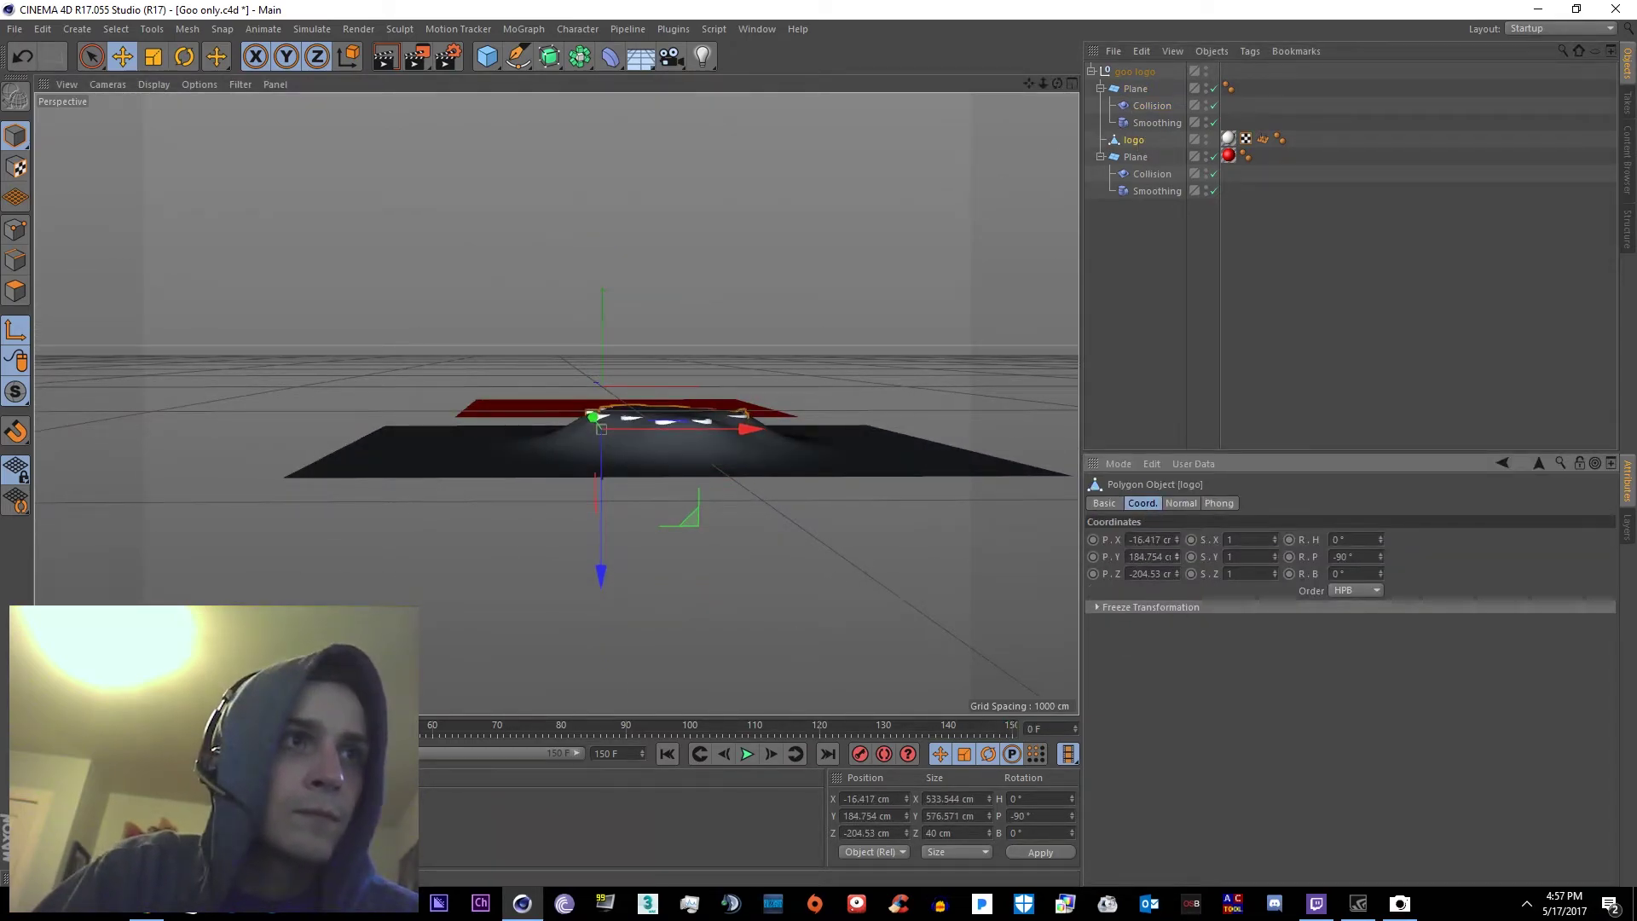
pyautogui.click(240, 726)
pyautogui.keyDown('alt'); pyautogui.moveTo(798, 597); pyautogui.dragTo(795, 683); pyautogui.keyUp('alt')
pyautogui.moveTo(1178, 556); pyautogui.dragTo(1179, 529)
pyautogui.keyDown('alt'); pyautogui.moveTo(795, 683); pyautogui.dragTo(797, 554); pyautogui.keyUp('alt')
pyautogui.keyDown('ctrl'); pyautogui.click(1093, 557); pyautogui.keyUp('ctrl')
# At frame 0, lower the logo beneath the new plane to a Y position of about -85 cm and keyframe it
pyautogui.click(668, 754)
pyautogui.moveTo(1176, 557); pyautogui.dragTo(1176, 789)
pyautogui.keyDown('ctrl'); pyautogui.click(1094, 557); pyautogui.keyUp('ctrl')
# Play back the animation to examine how the new plane deforms as the logo rises, stopping at frame 35
pyautogui.press('space')
pyautogui.click(747, 753)
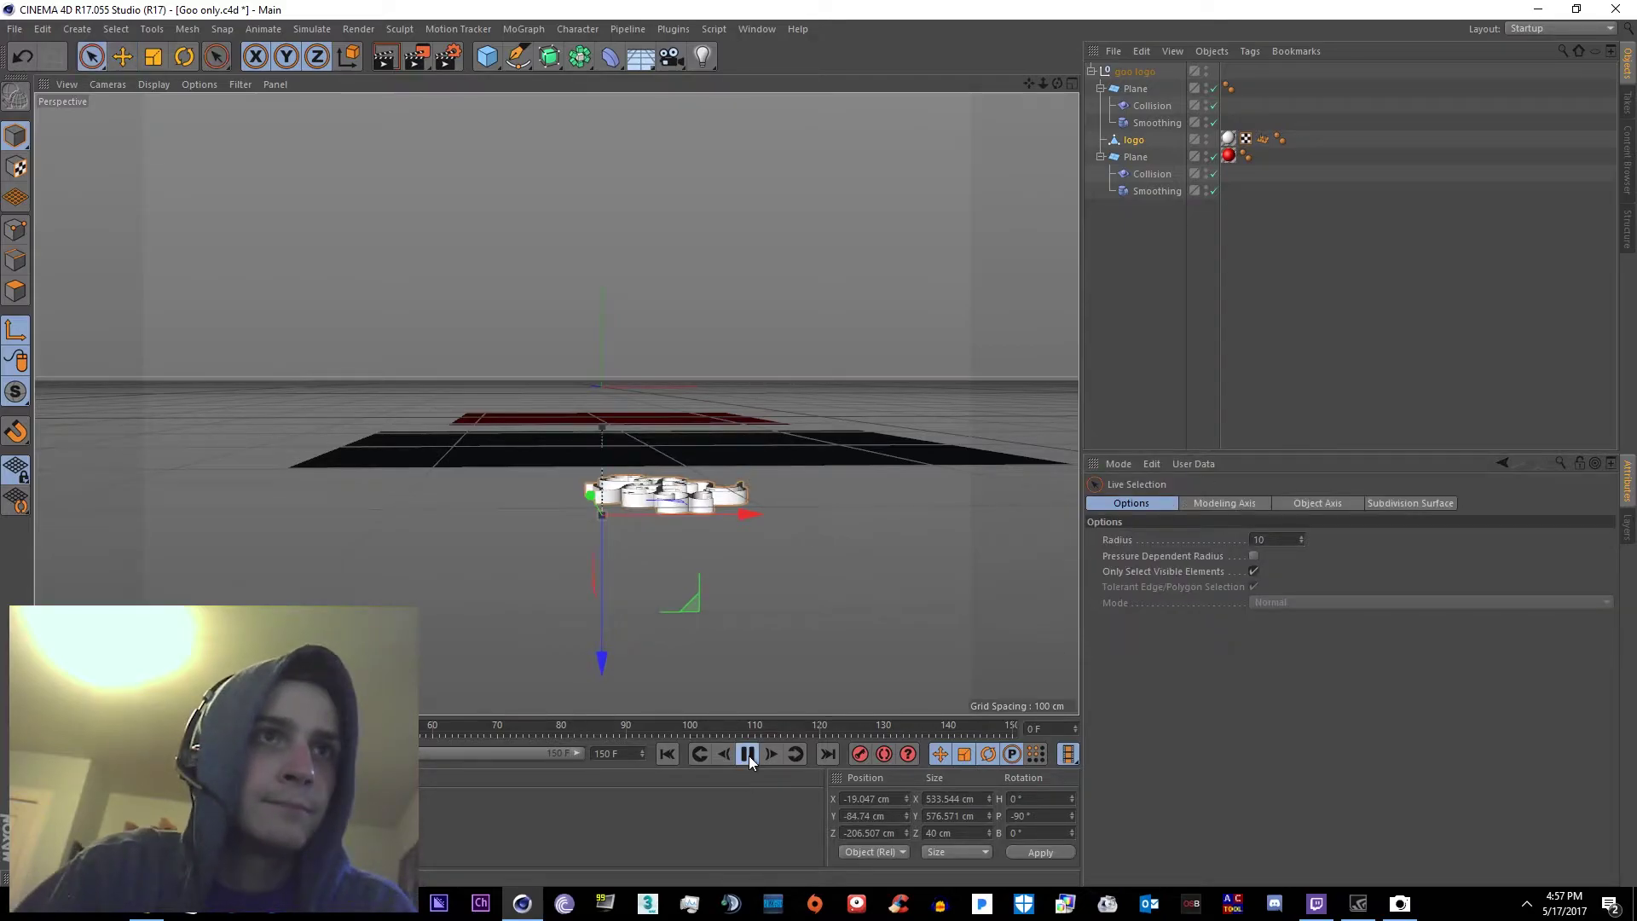
pyautogui.keyDown('alt'); pyautogui.moveTo(725, 563); pyautogui.dragTo(714, 665); pyautogui.keyUp('alt')
pyautogui.click(747, 754)
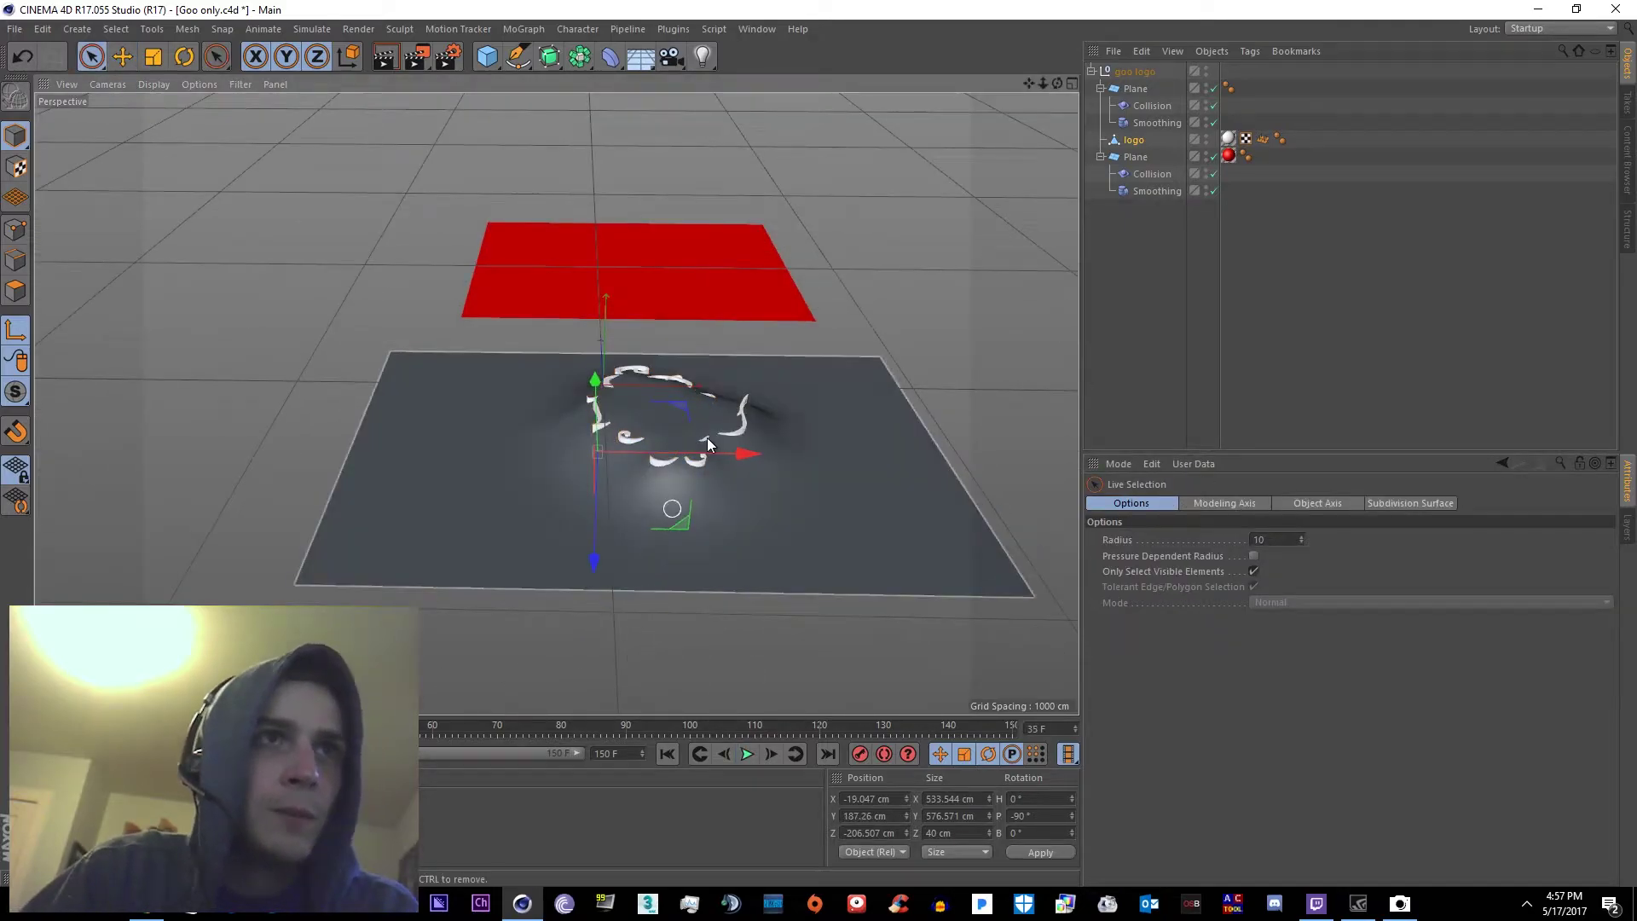
pyautogui.moveTo(976, 262)
pyautogui.keyDown('alt'); pyautogui.mouseDown()
pyautogui.moveTo(918, 341)
pyautogui.moveTo(778, 305)
pyautogui.moveTo(843, 271)
pyautogui.moveTo(983, 317)
pyautogui.moveTo(944, 253)
pyautogui.moveTo(985, 294)
pyautogui.moveTo(976, 265)
pyautogui.mouseUp(); pyautogui.keyUp('alt')
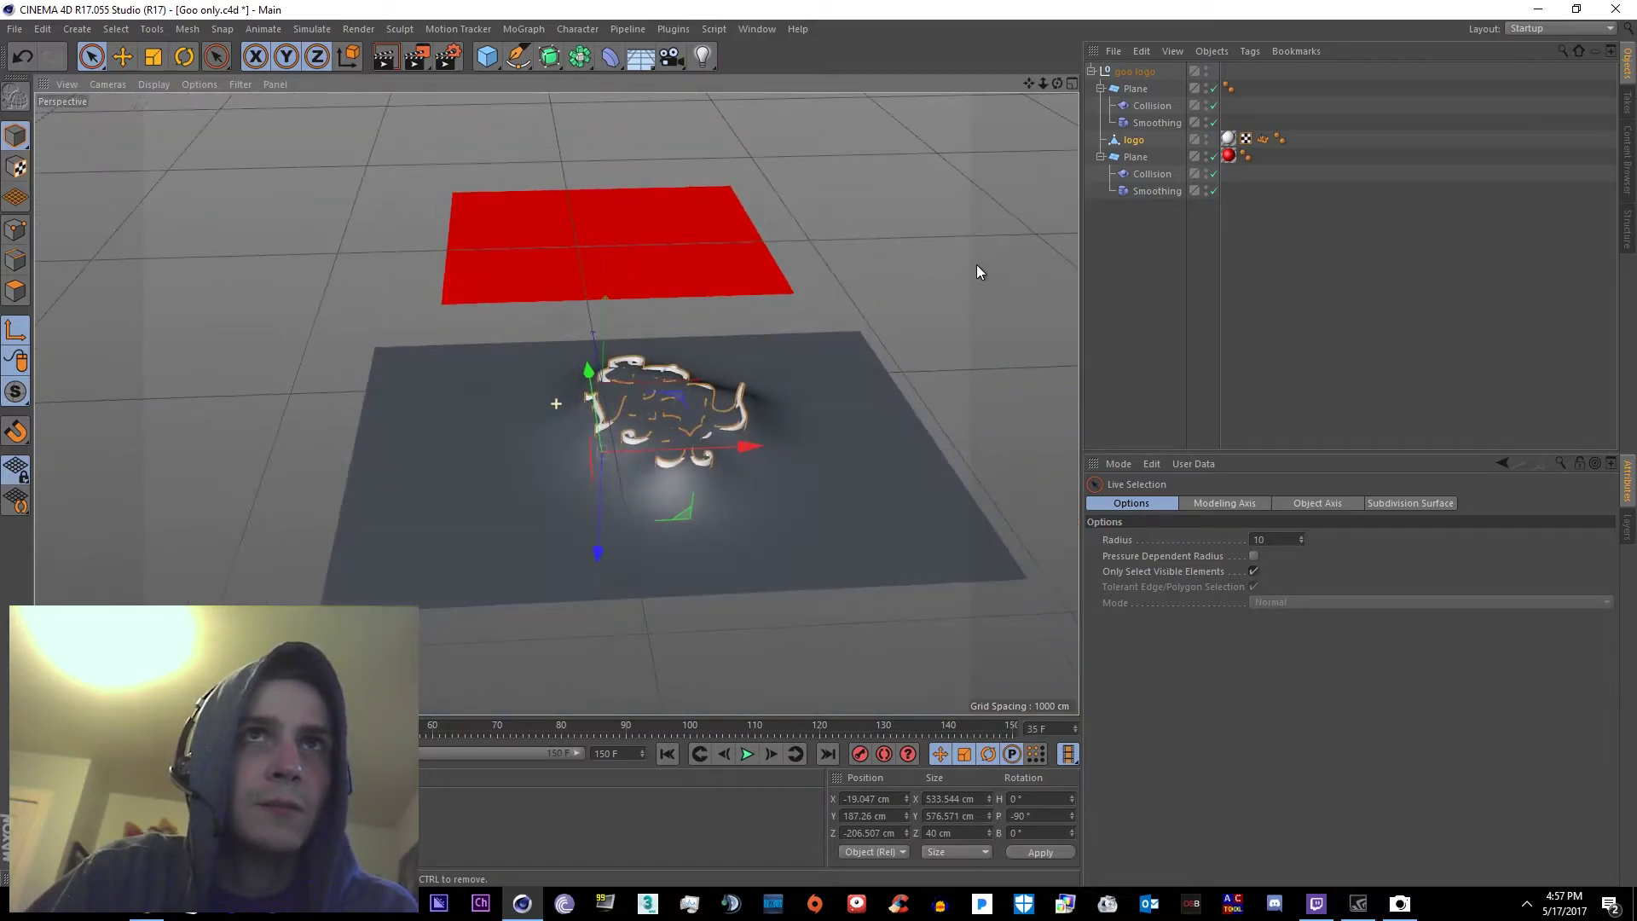
# Set both the width and height segments of the new plane to 250
pyautogui.click(1142, 105)
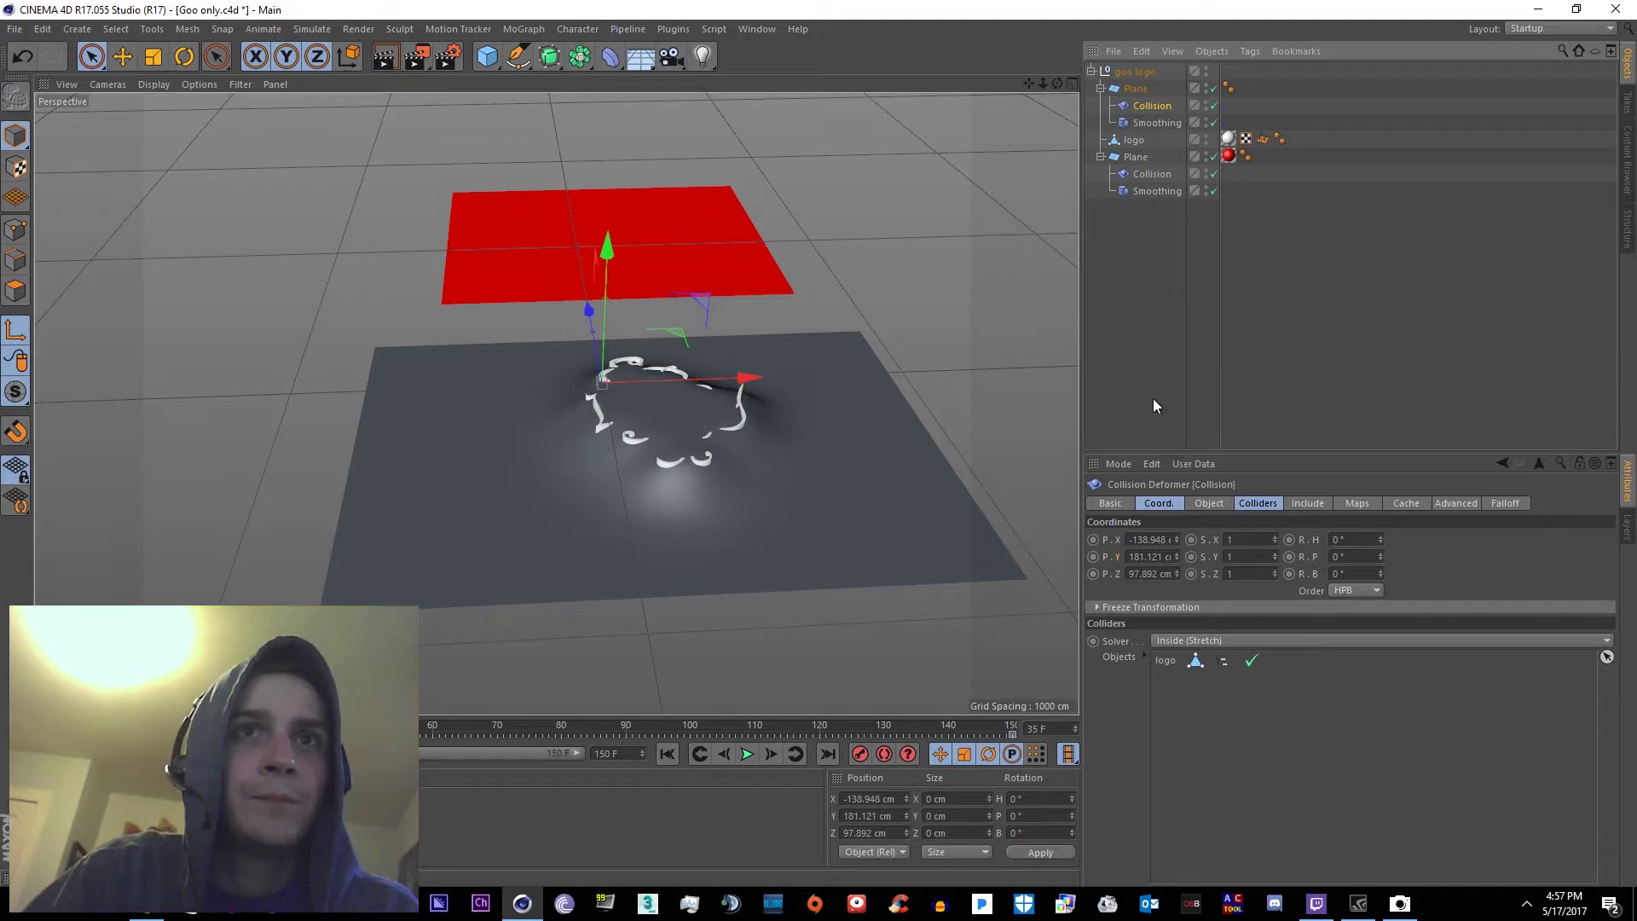
pyautogui.click(1113, 504)
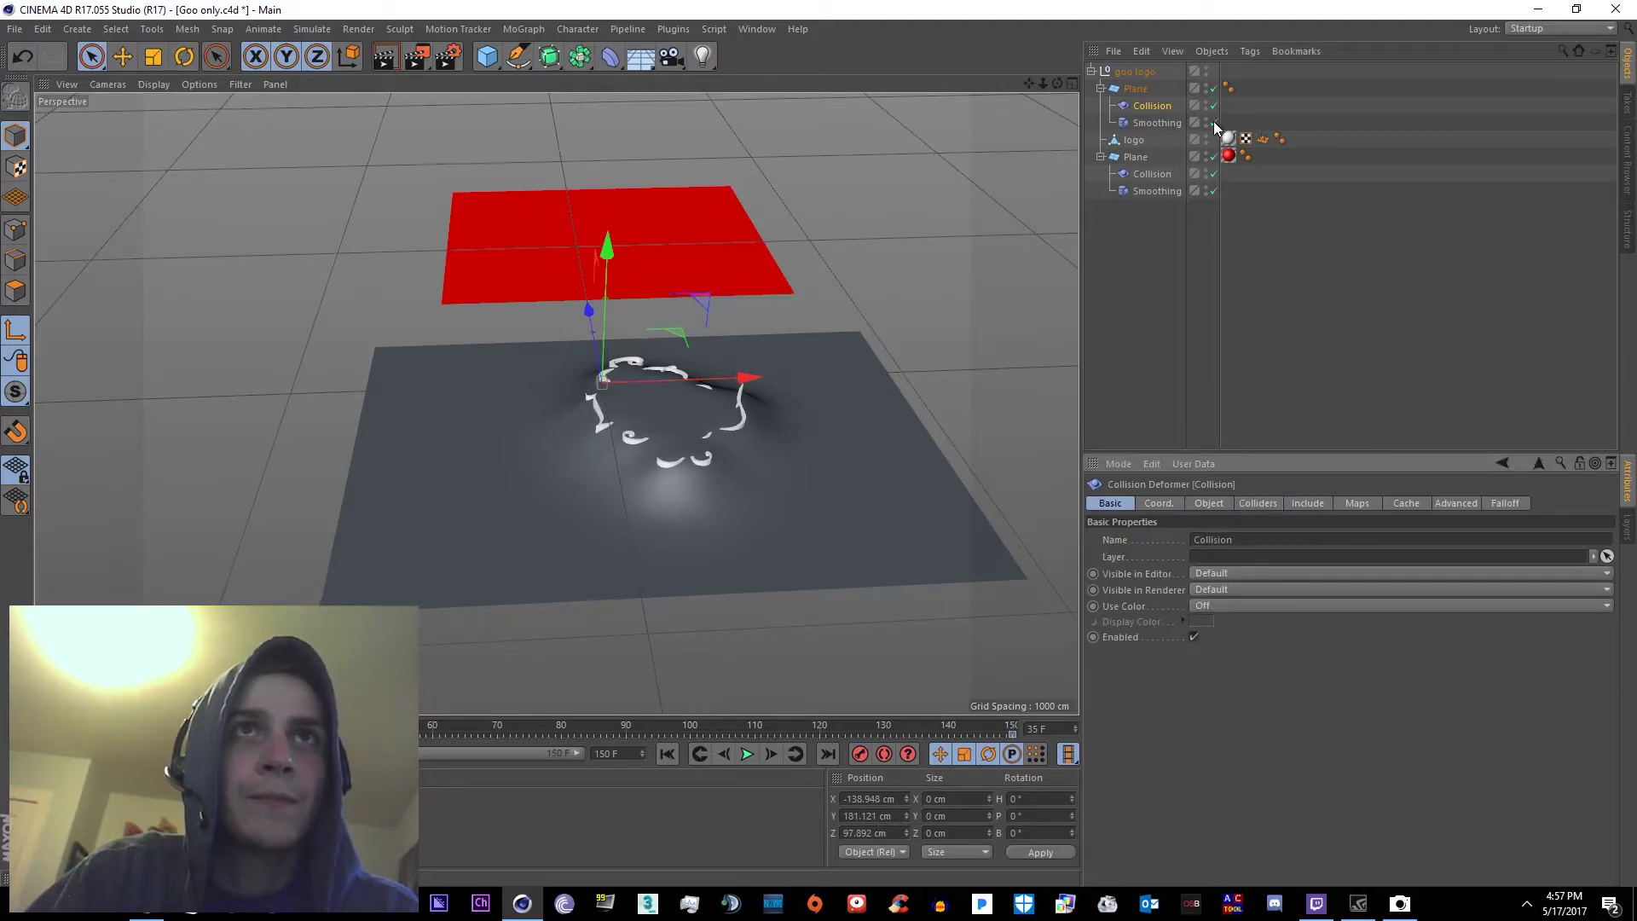
pyautogui.click(1148, 87)
pyautogui.click(1134, 502)
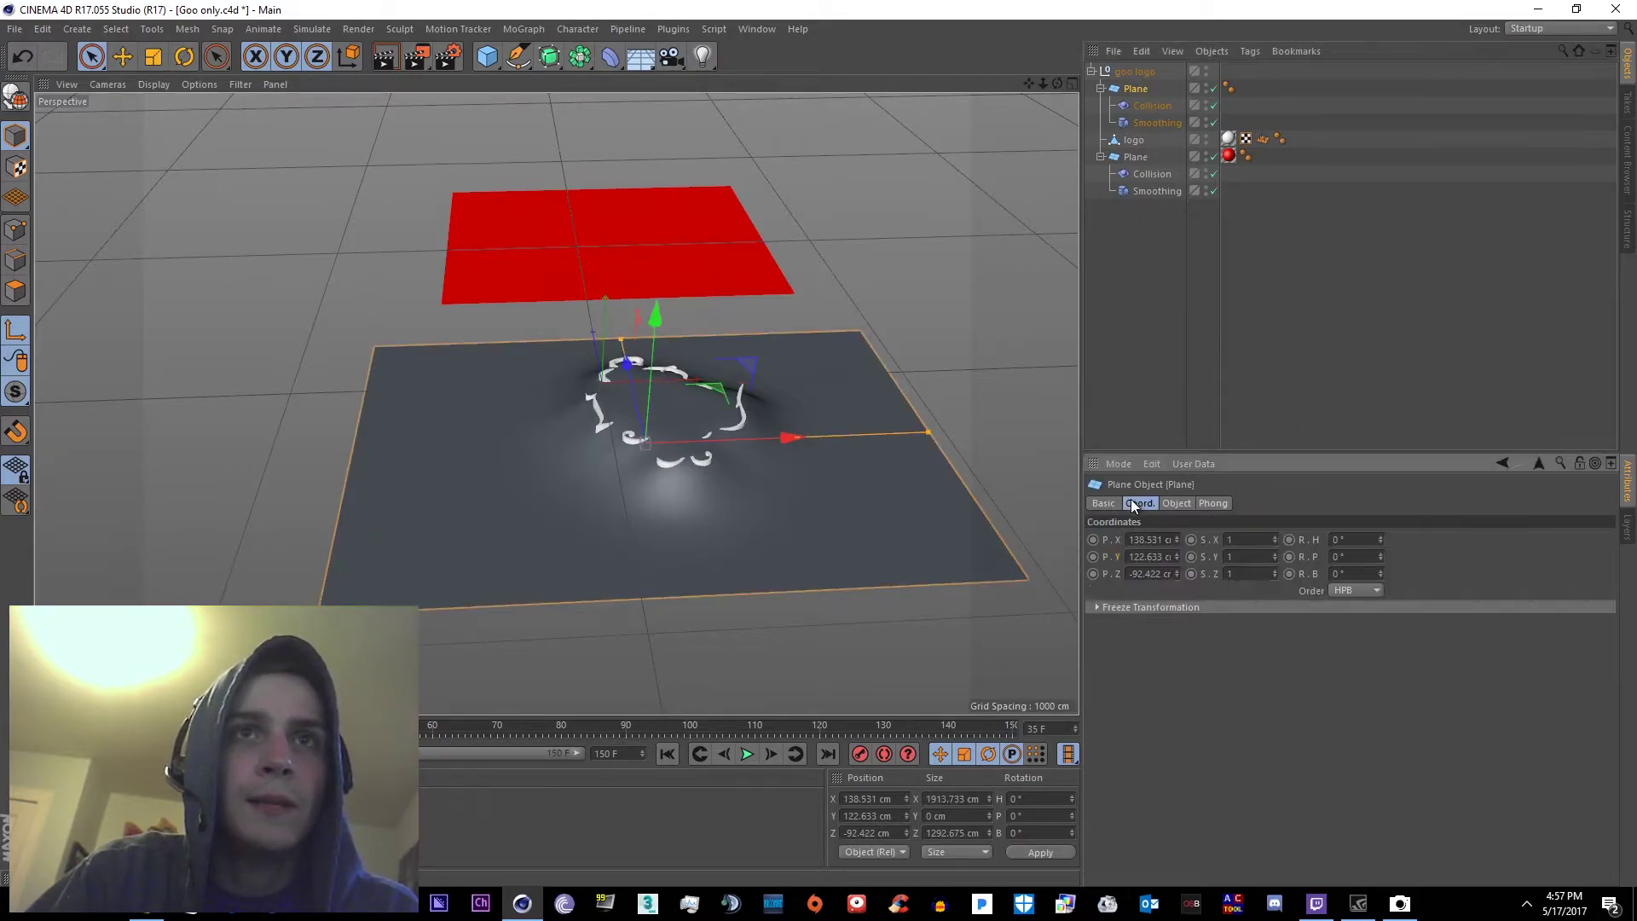
pyautogui.click(1178, 503)
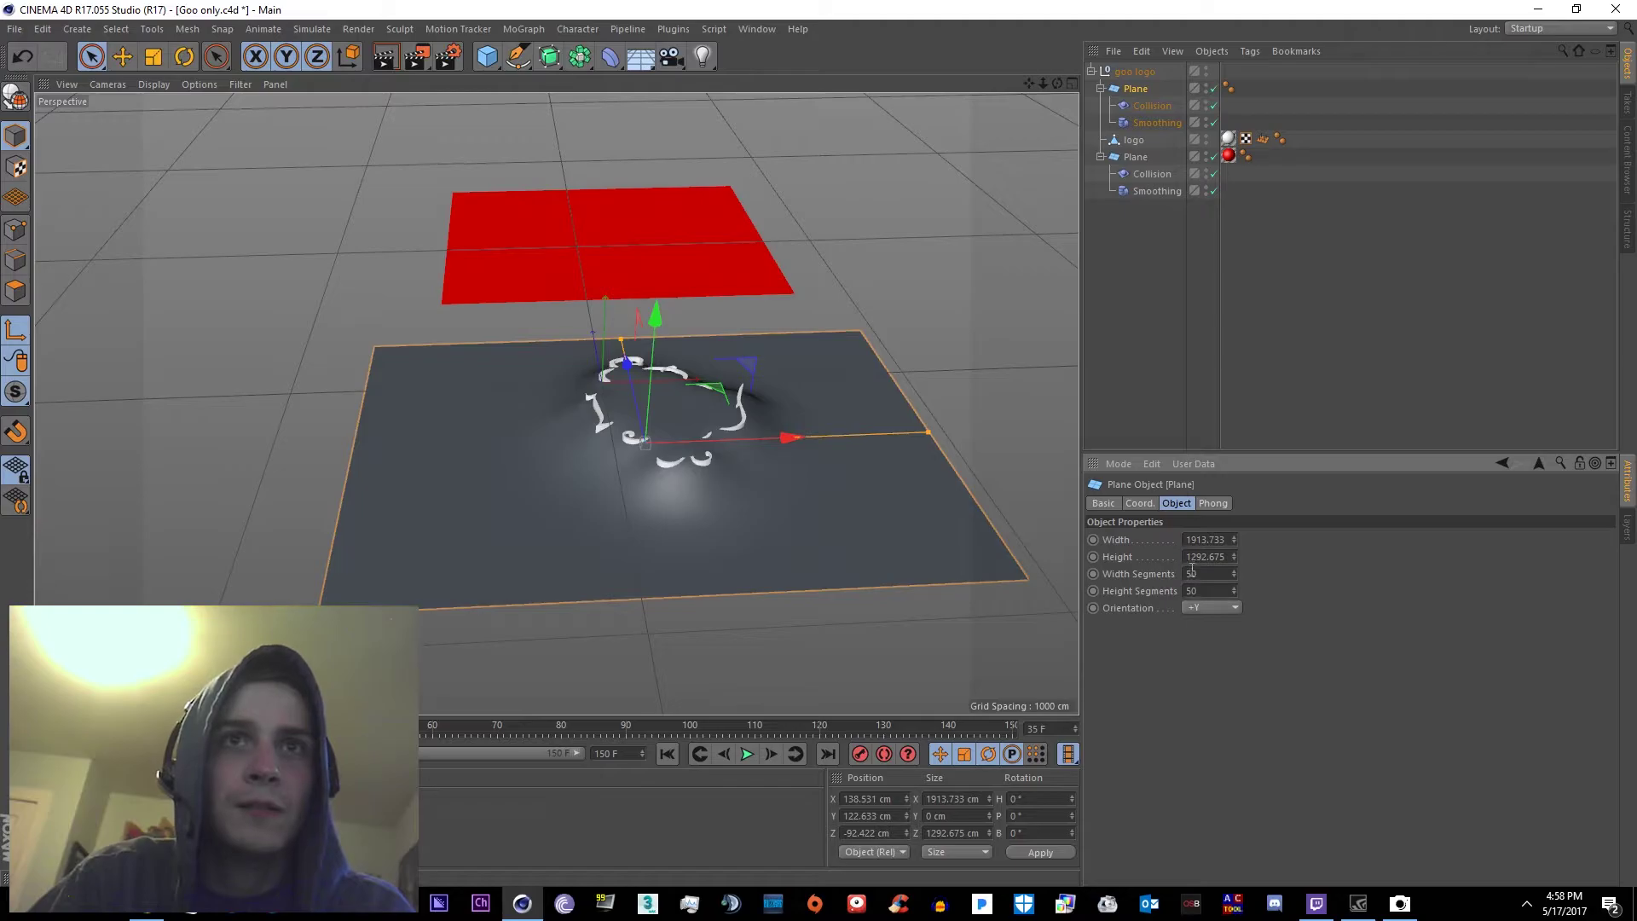
pyautogui.write('1111111')
pyautogui.moveTo(1226, 574); pyautogui.dragTo(1163, 572)
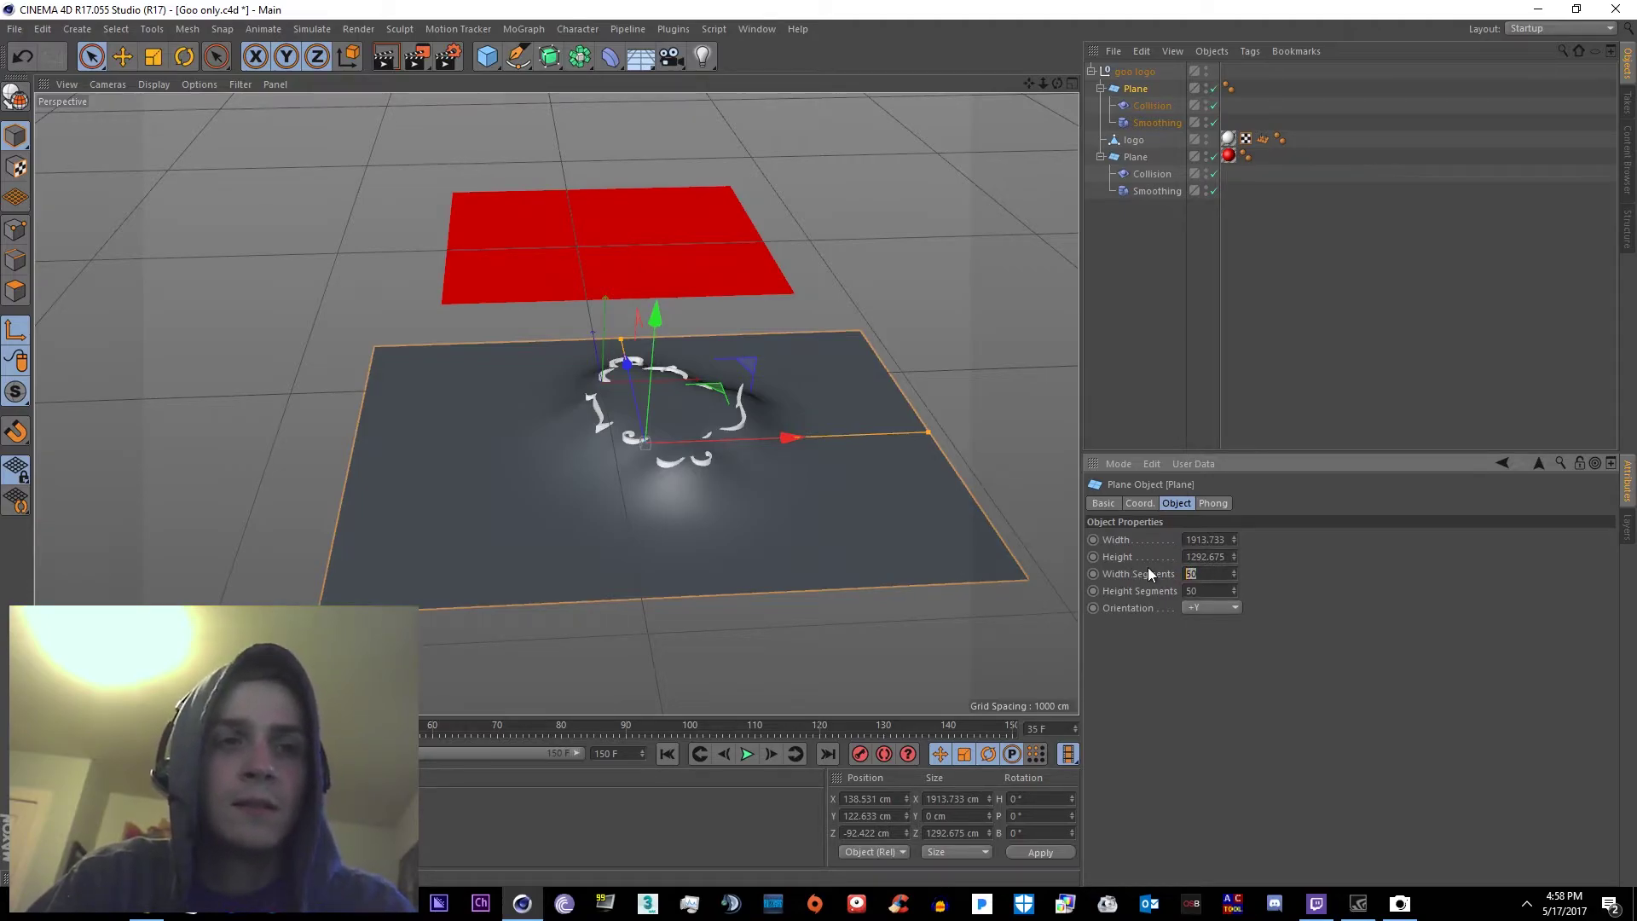
pyautogui.write('50')
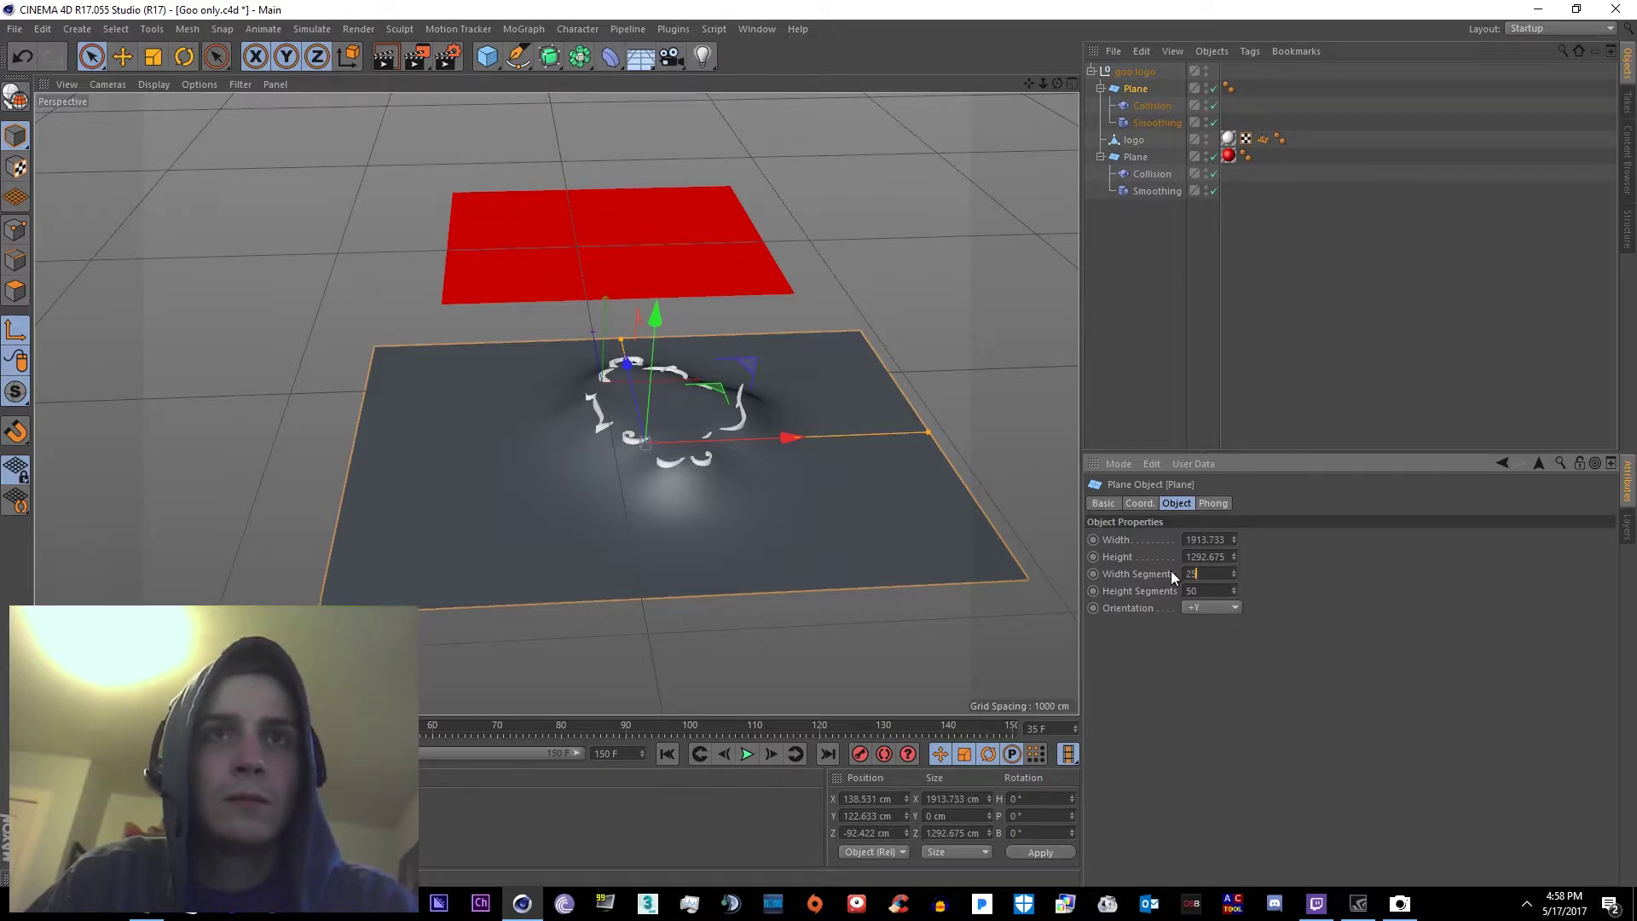
pyautogui.write('3')
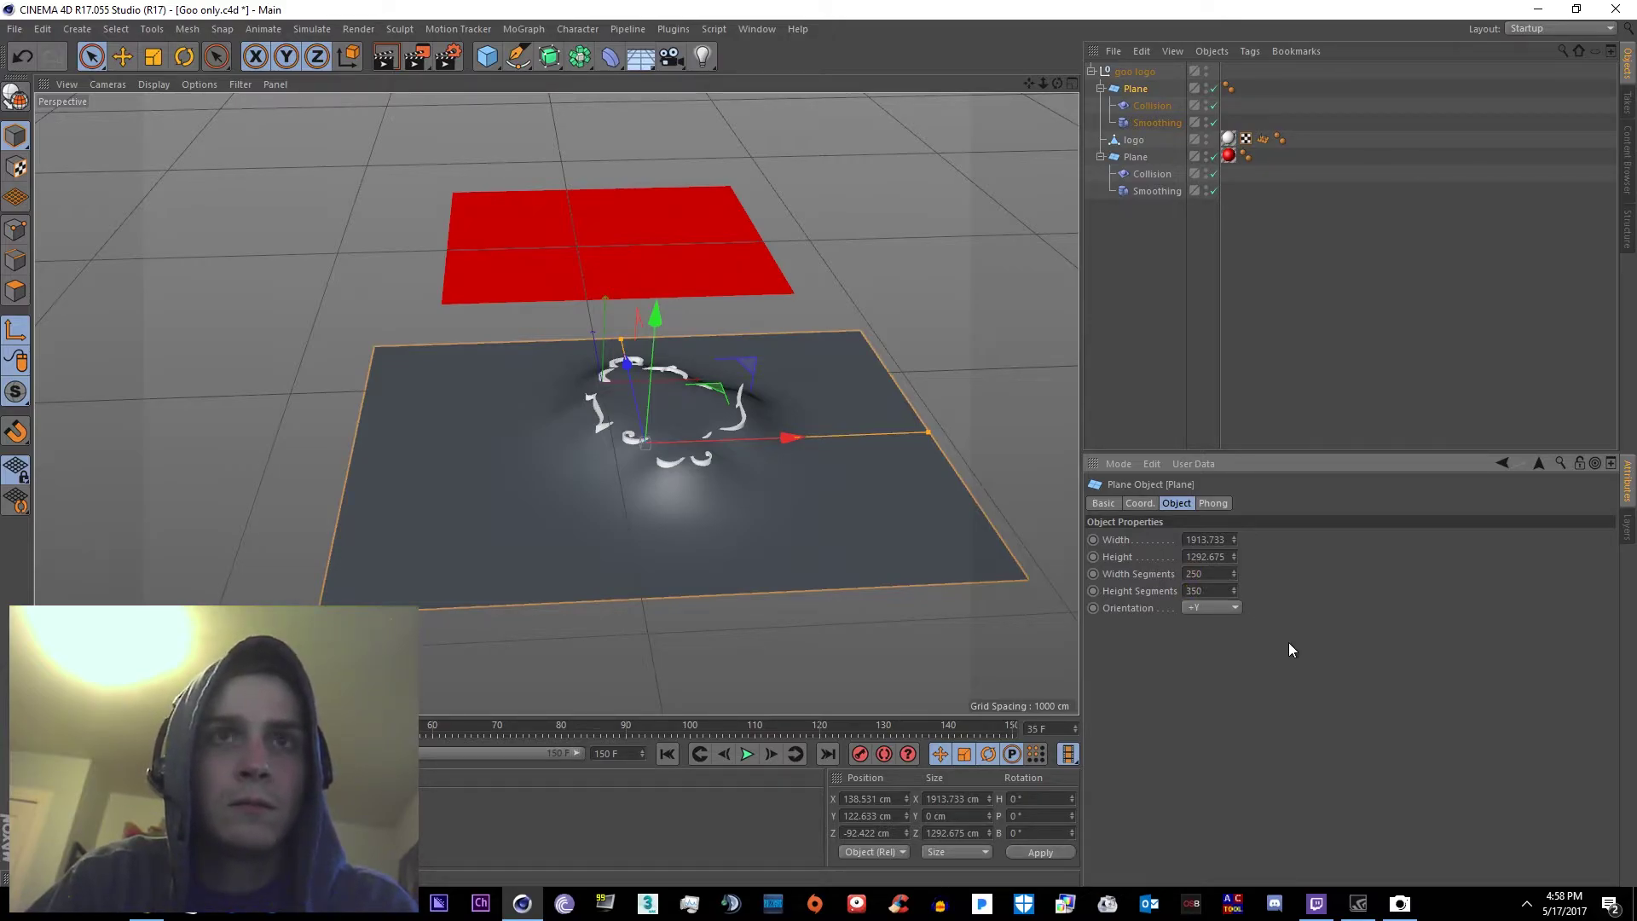
pyautogui.press('BackSpace')
pyautogui.write('=2')
pyautogui.press('Return')
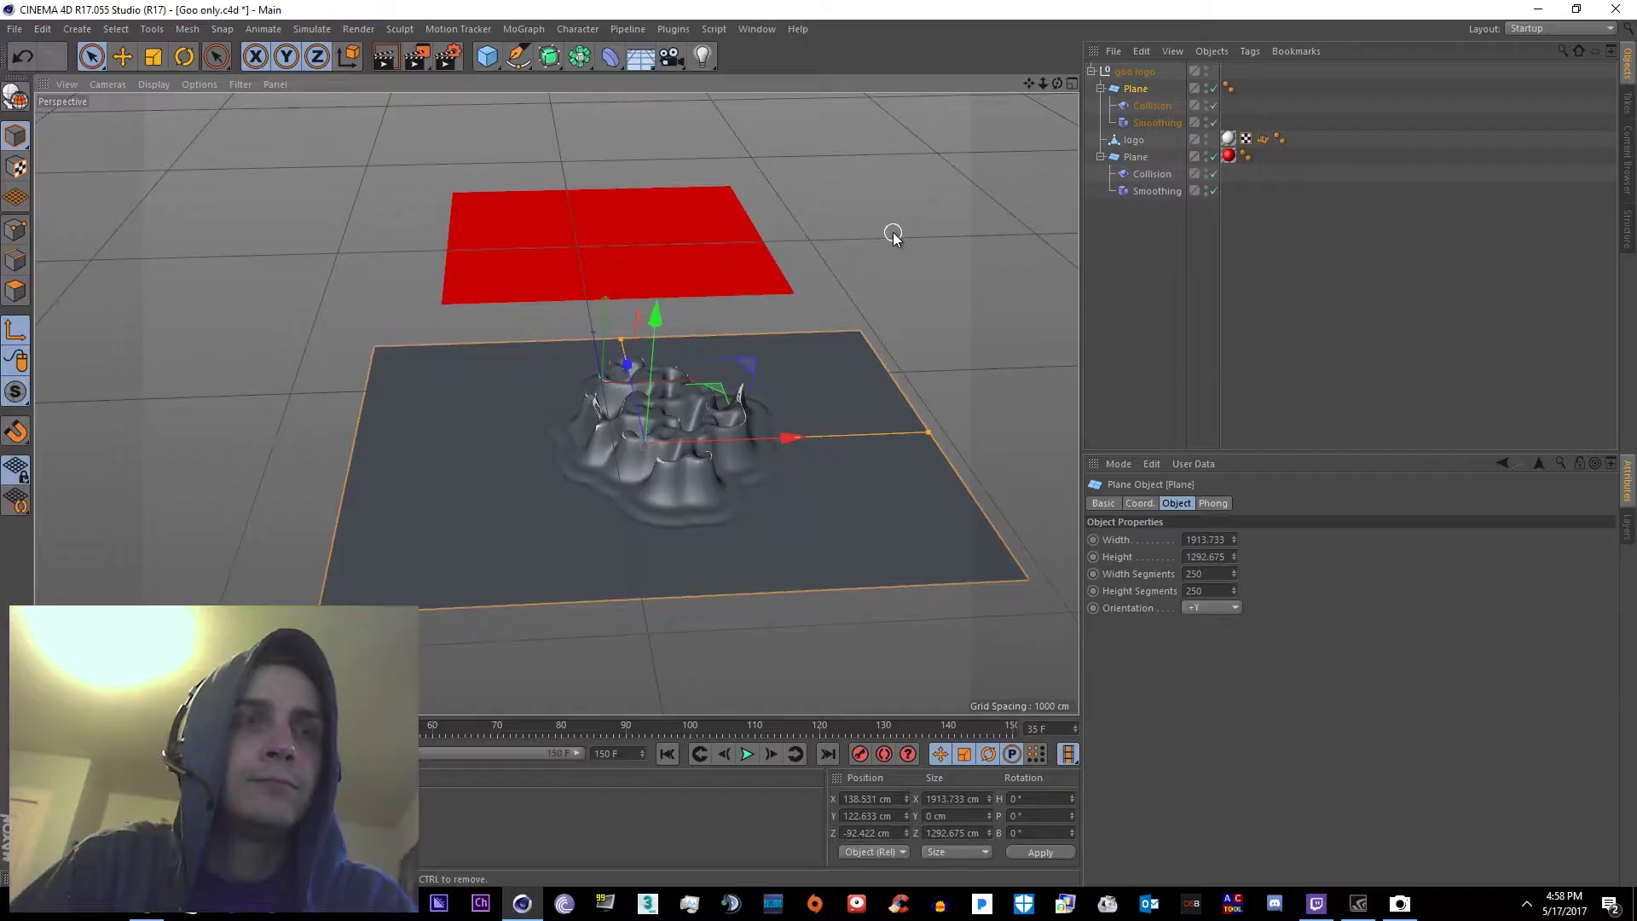
pyautogui.keyDown('alt'); pyautogui.moveTo(888, 230); pyautogui.dragTo(969, 256); pyautogui.keyUp('alt')
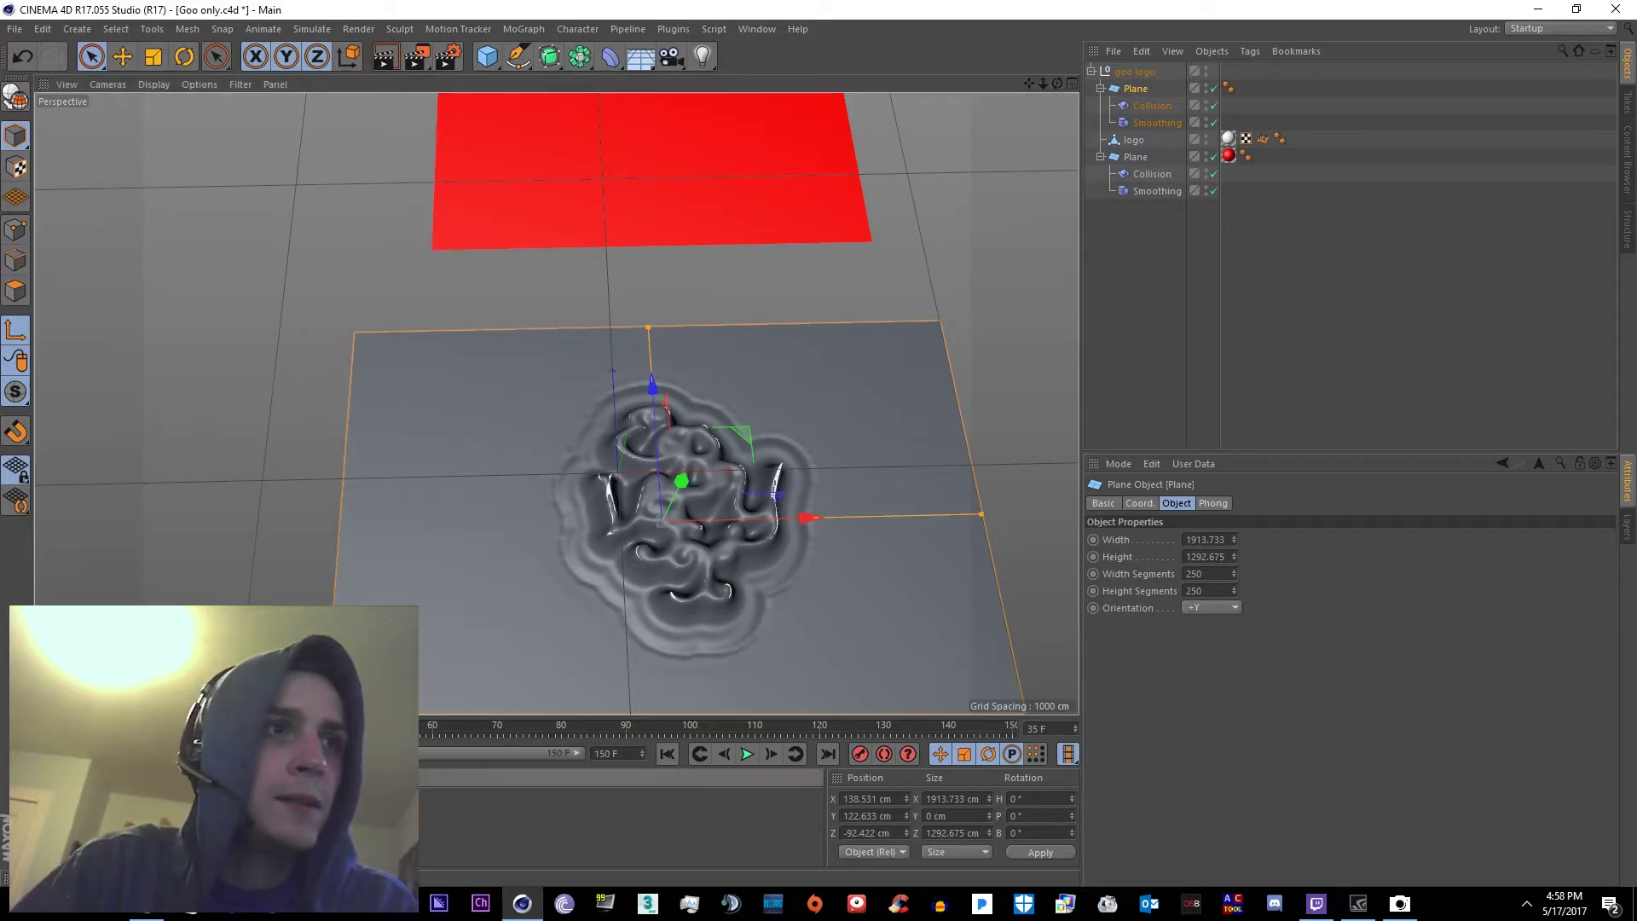
# Replace the logo's white material with the yellow Mat material and apply the red Mat.1 material to the new plane
pyautogui.keyDown('ctrl'); pyautogui.moveTo(1228, 138); pyautogui.dragTo(1129, 141); pyautogui.keyUp('ctrl')
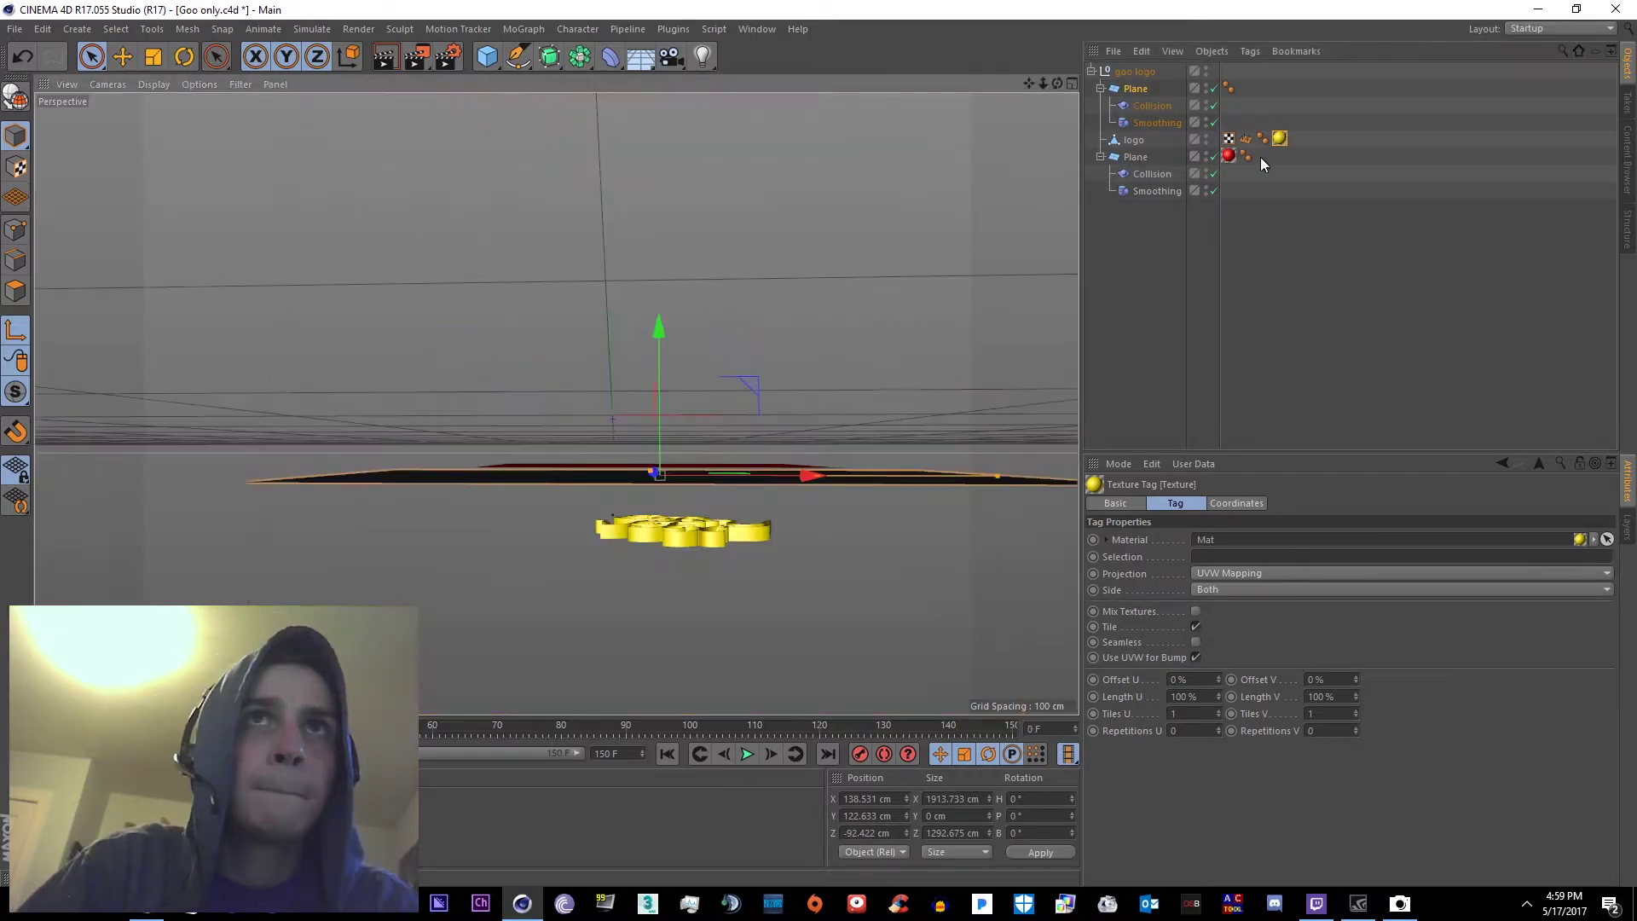
pyautogui.moveTo(1279, 139); pyautogui.dragTo(1149, 142)
pyautogui.keyDown('alt'); pyautogui.moveTo(789, 322); pyautogui.dragTo(824, 398); pyautogui.keyUp('alt')
pyautogui.moveTo(43, 819); pyautogui.dragTo(320, 608)
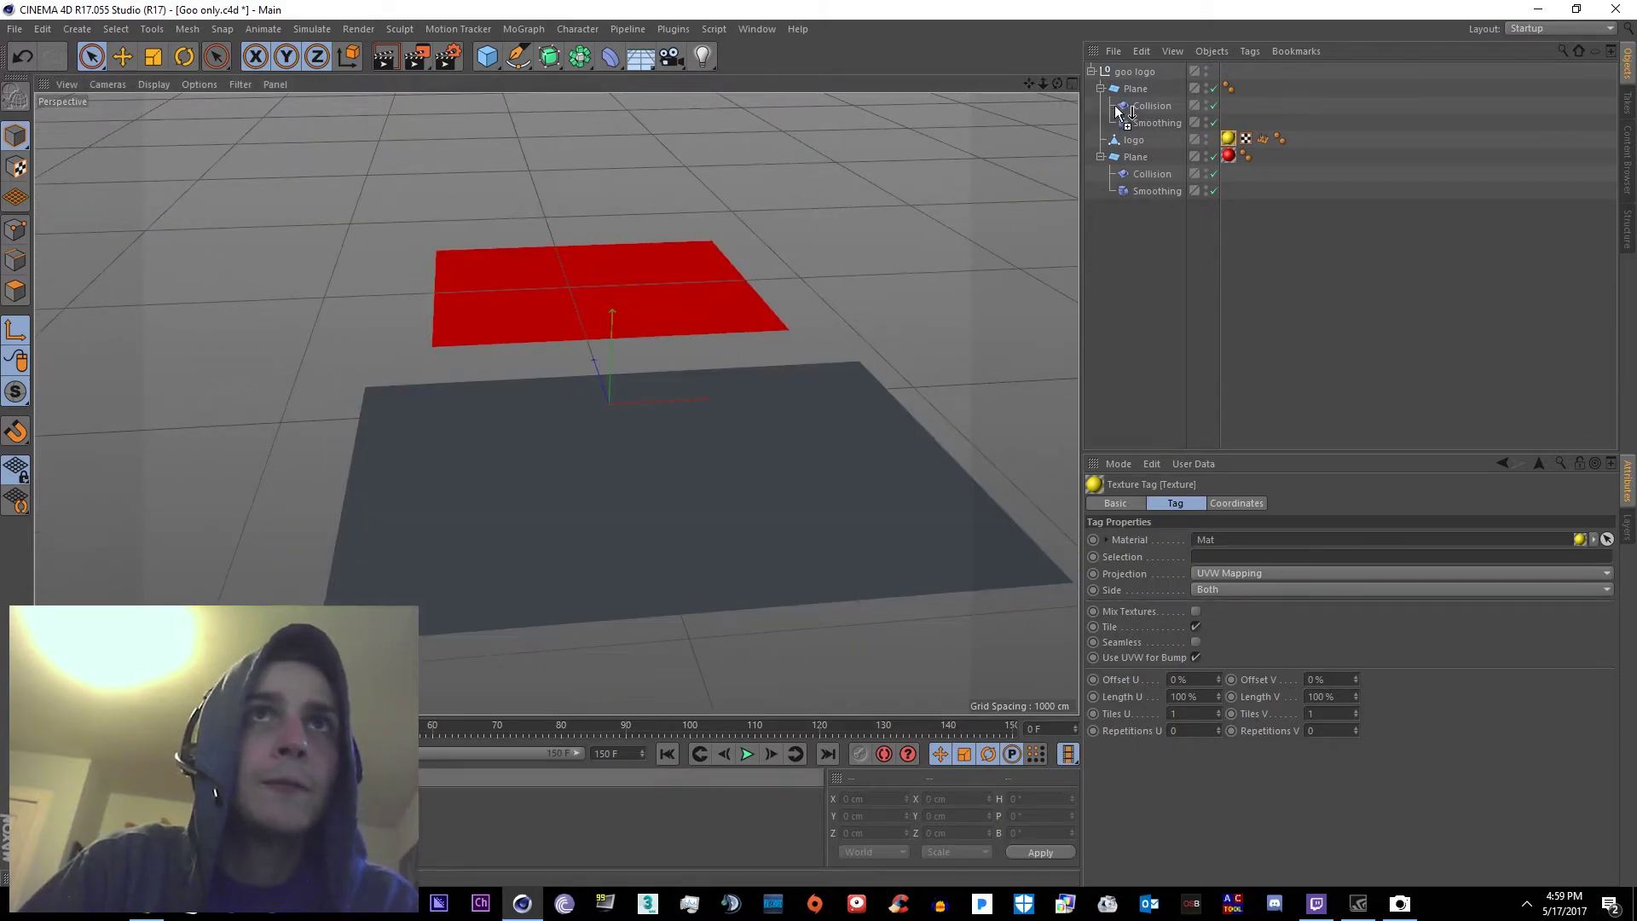
pyautogui.moveTo(1131, 93); pyautogui.dragTo(1134, 89)
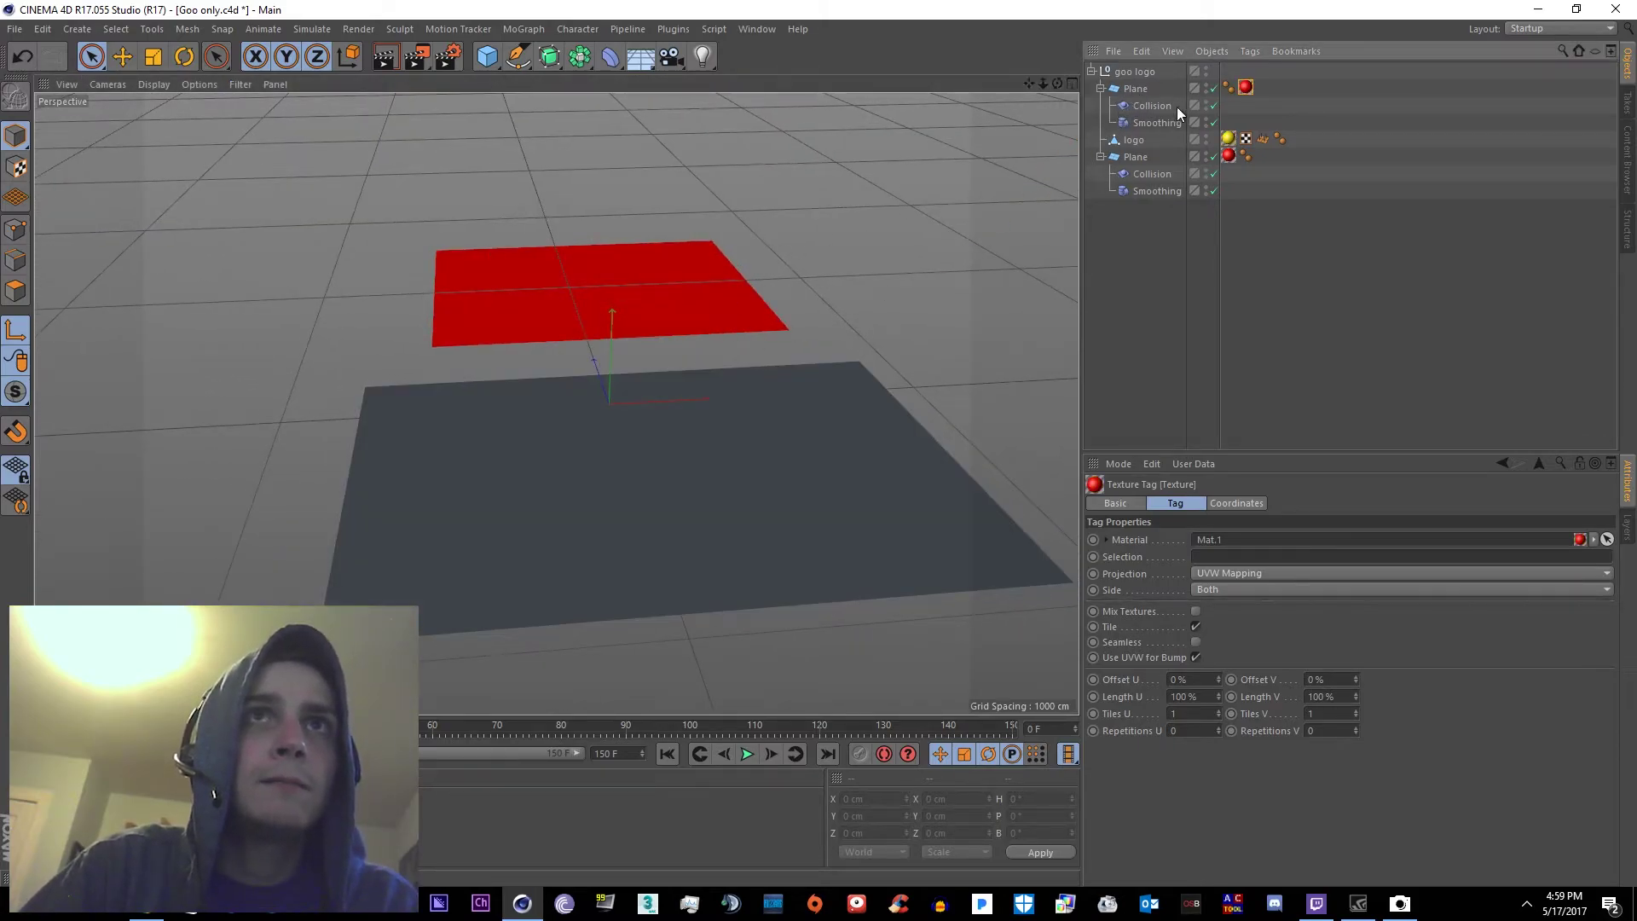
pyautogui.keyDown('alt'); pyautogui.moveTo(828, 294); pyautogui.dragTo(848, 241); pyautogui.keyUp('alt')
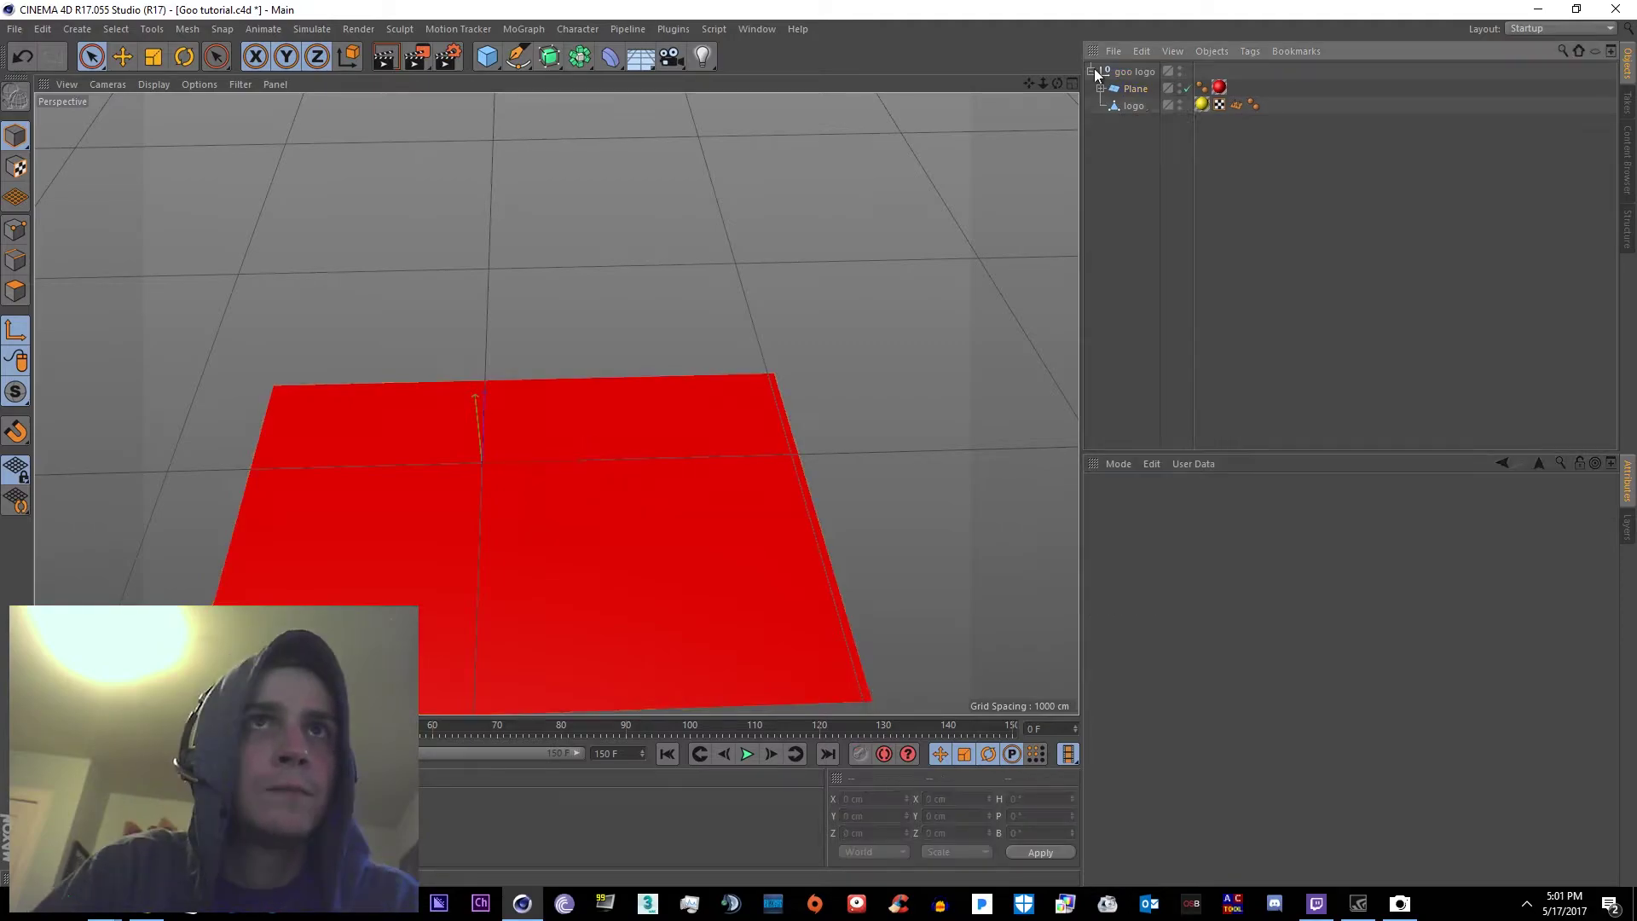
# Bake the goo logo null with SteadyBAKE xREC as a file series with textures into the Goo_Logo_Tutorial folder
pyautogui.click(1093, 71)
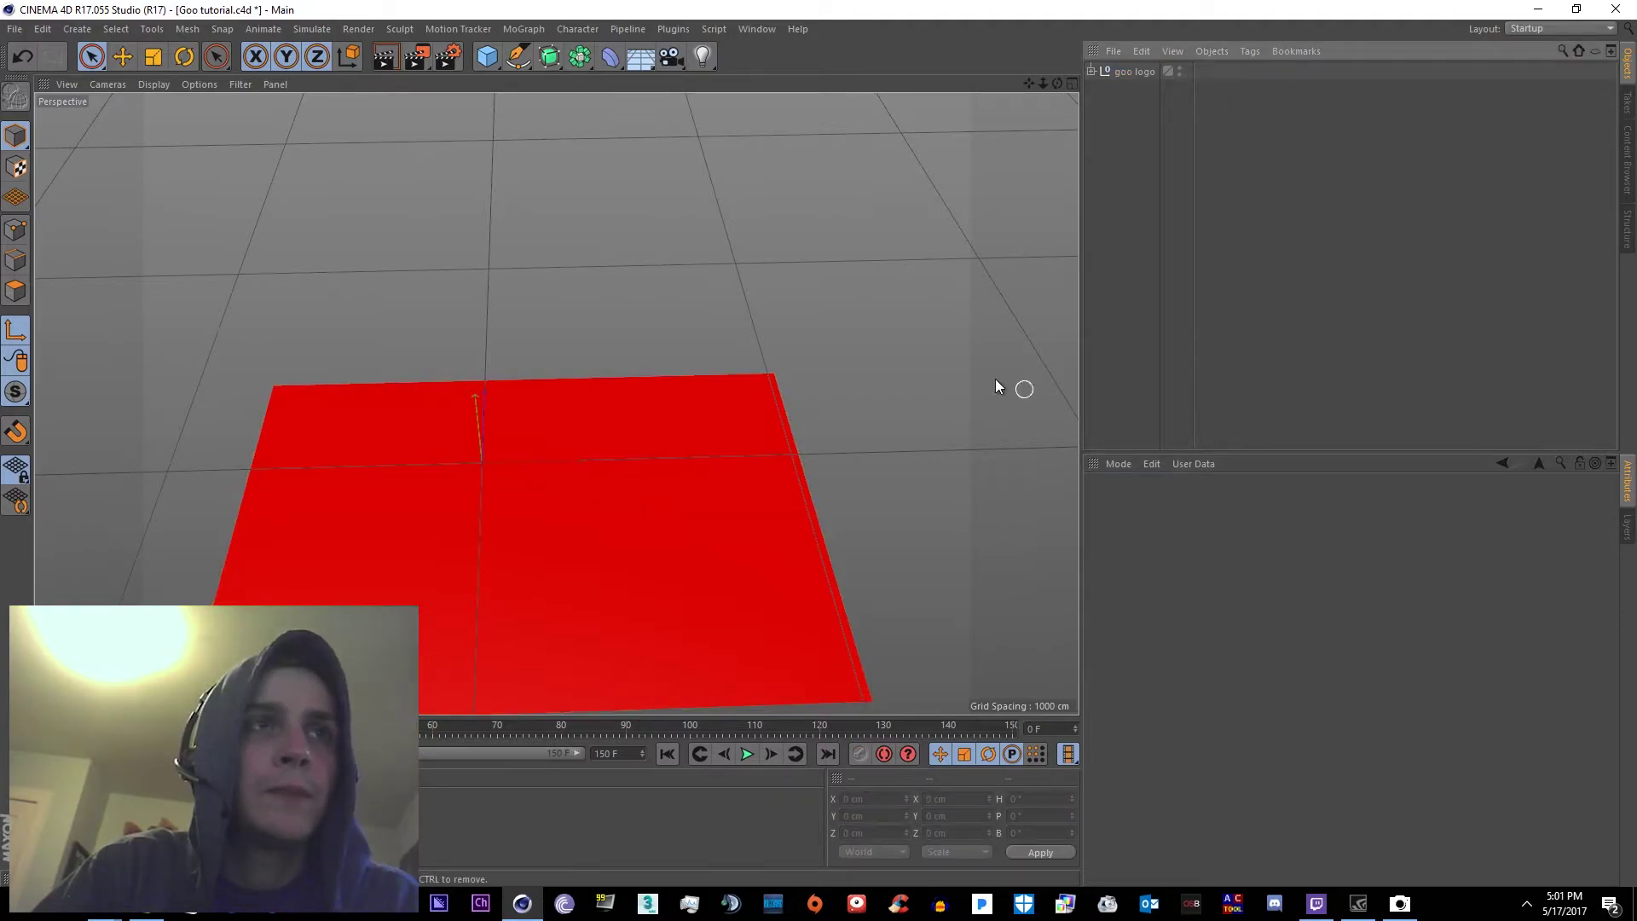
pyautogui.click(1146, 72)
pyautogui.click(725, 26)
pyautogui.moveTo(666, 31)
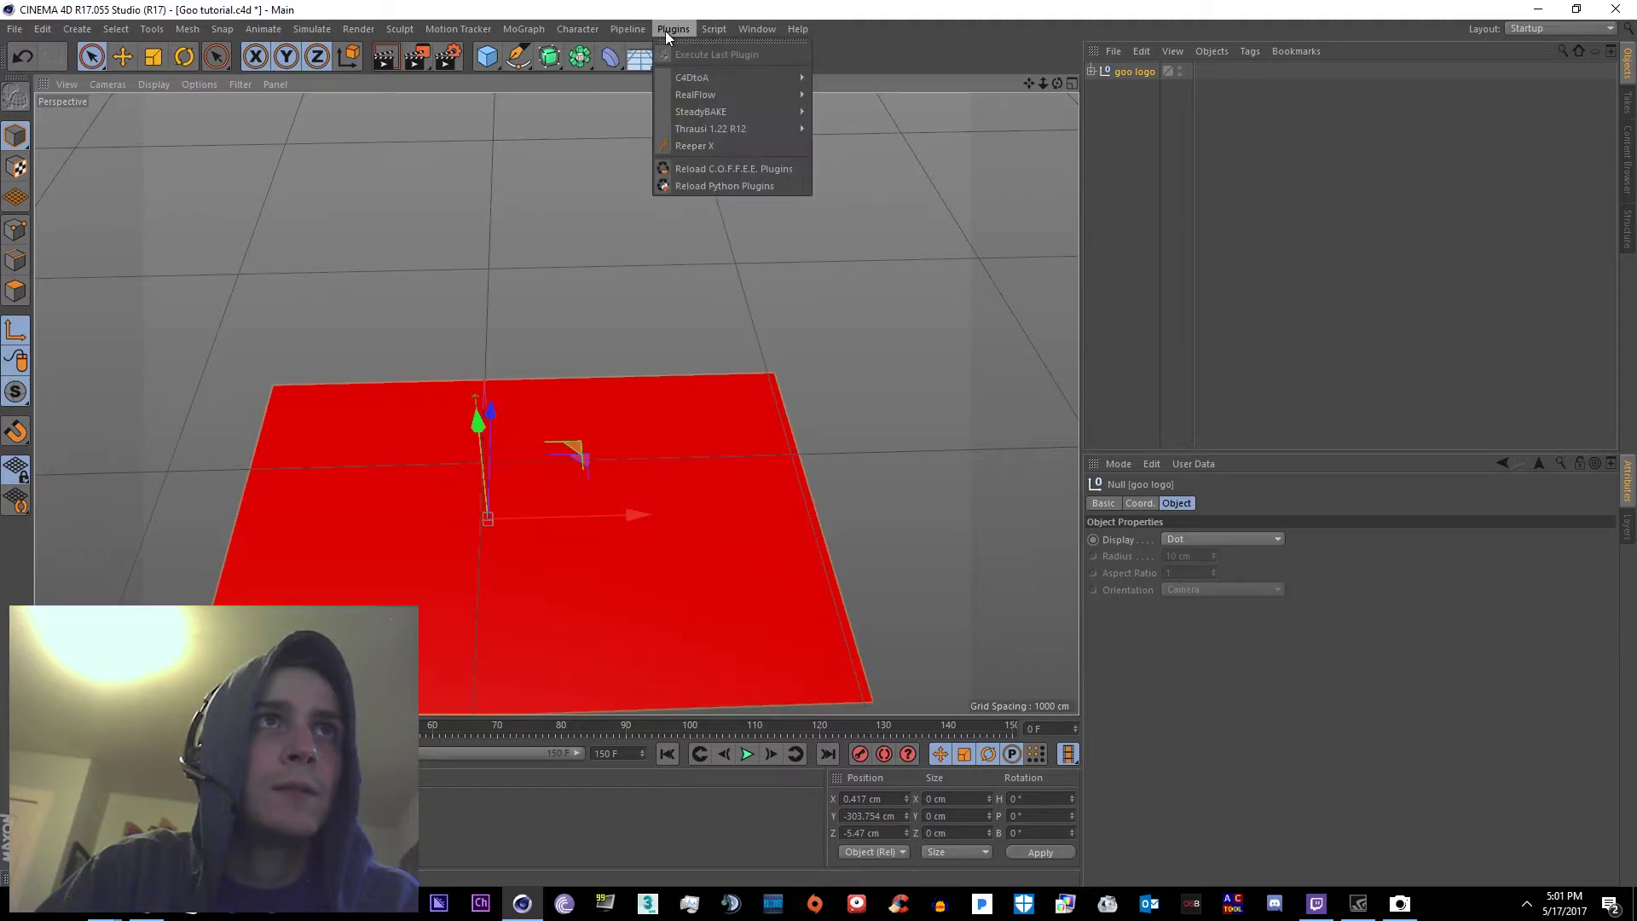
pyautogui.moveTo(682, 110)
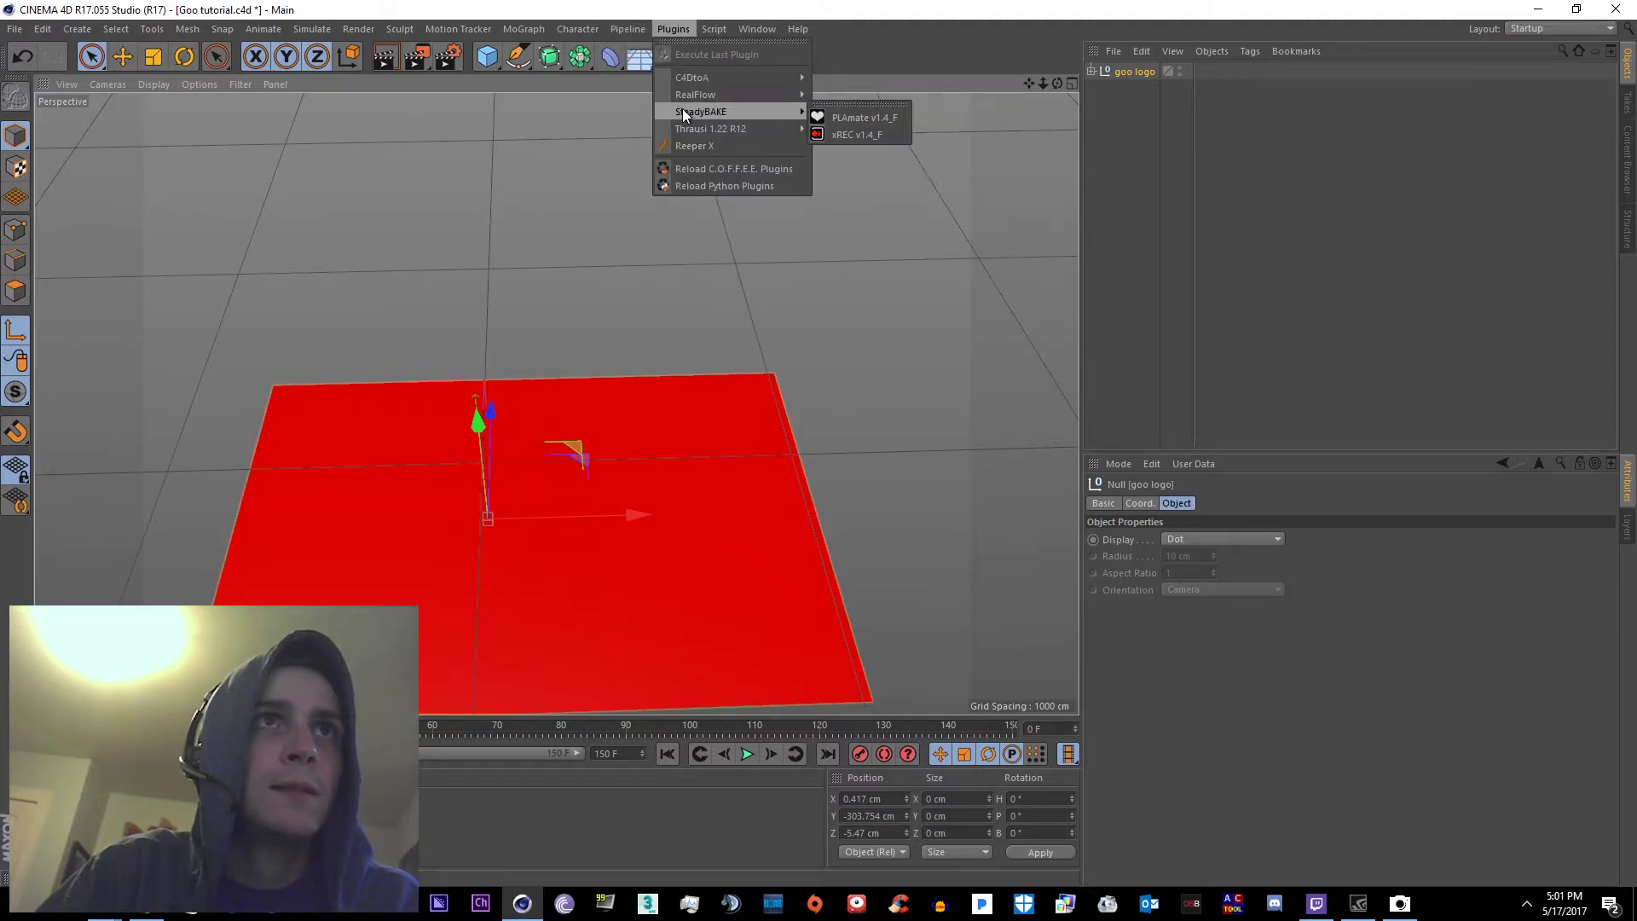
pyautogui.click(858, 135)
pyautogui.scroll(-2, 815, 498)
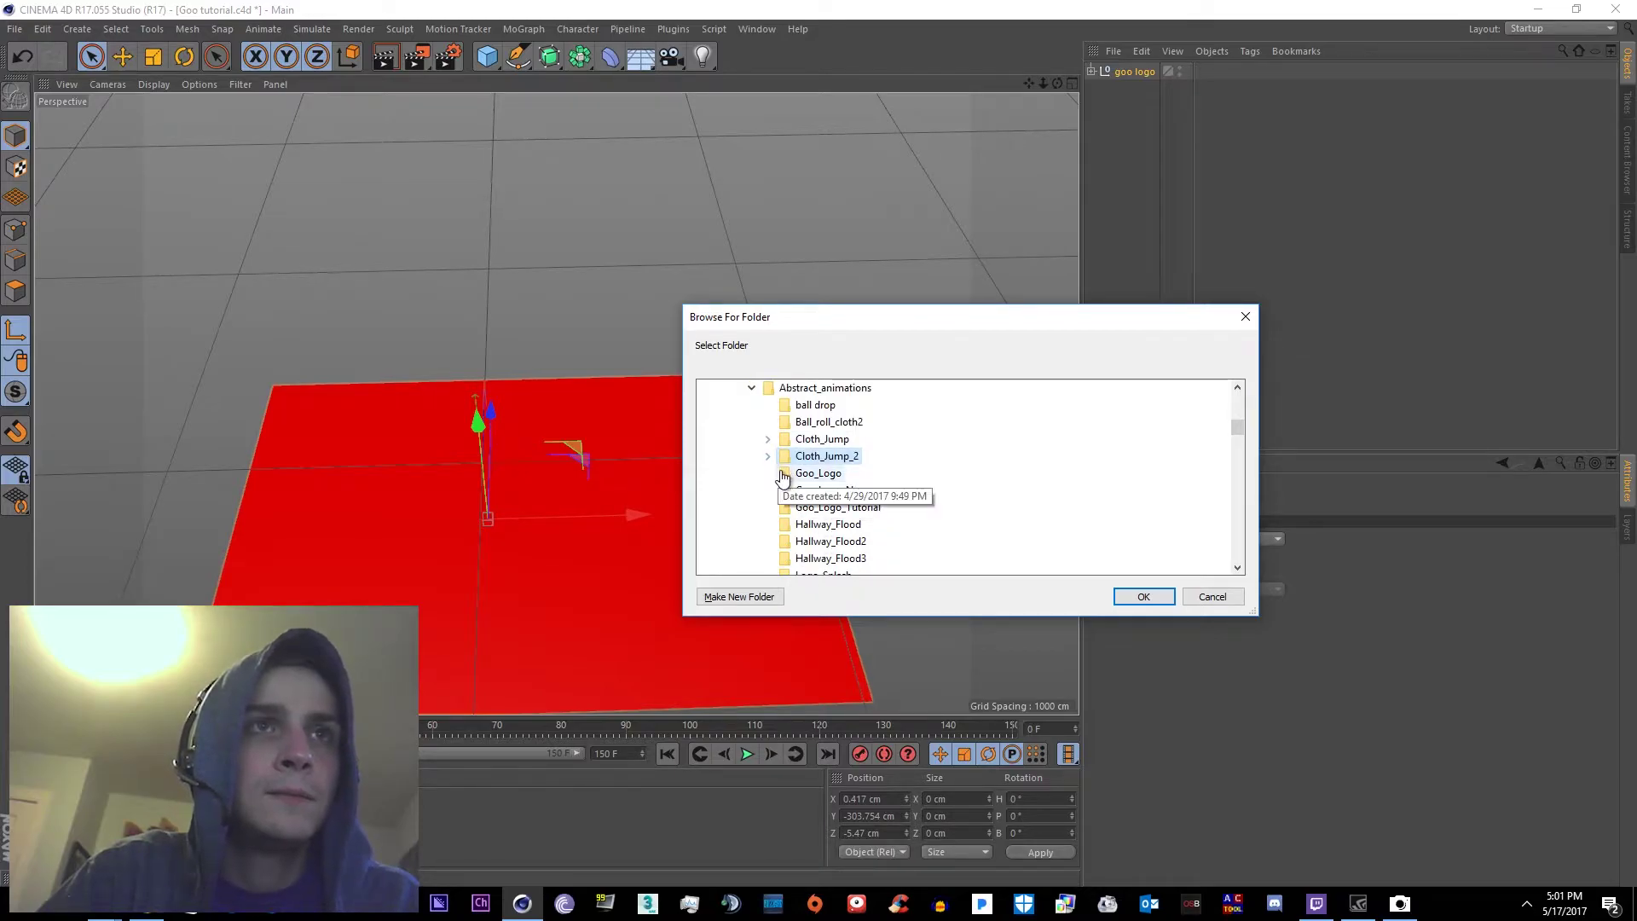
pyautogui.click(829, 508)
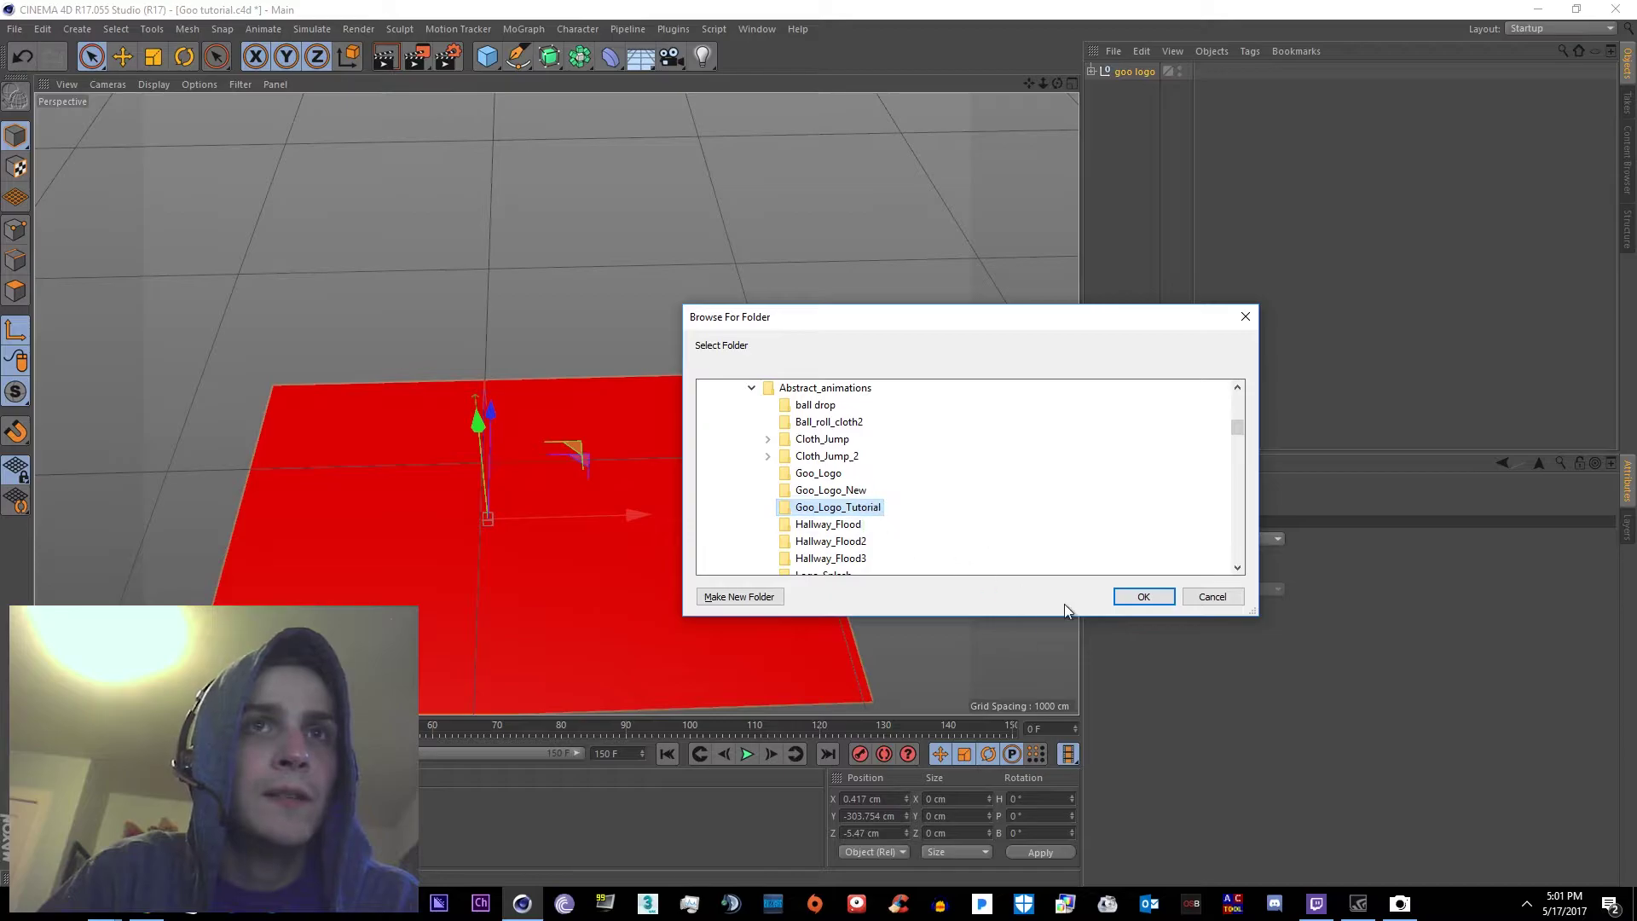
pyautogui.click(1145, 597)
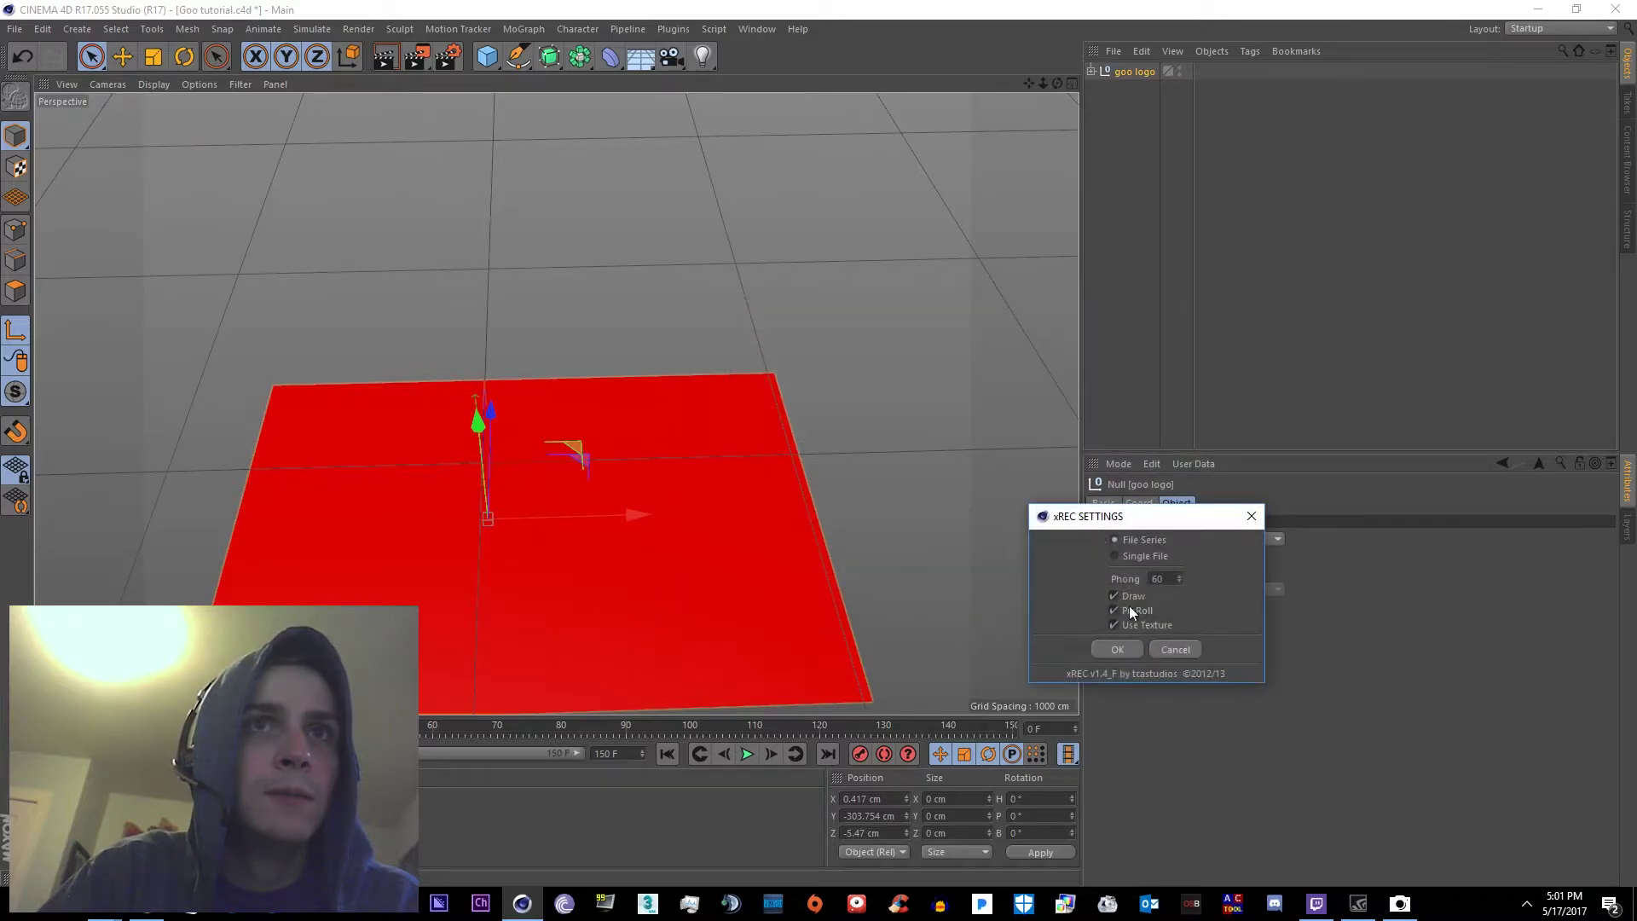
pyautogui.click(1130, 650)
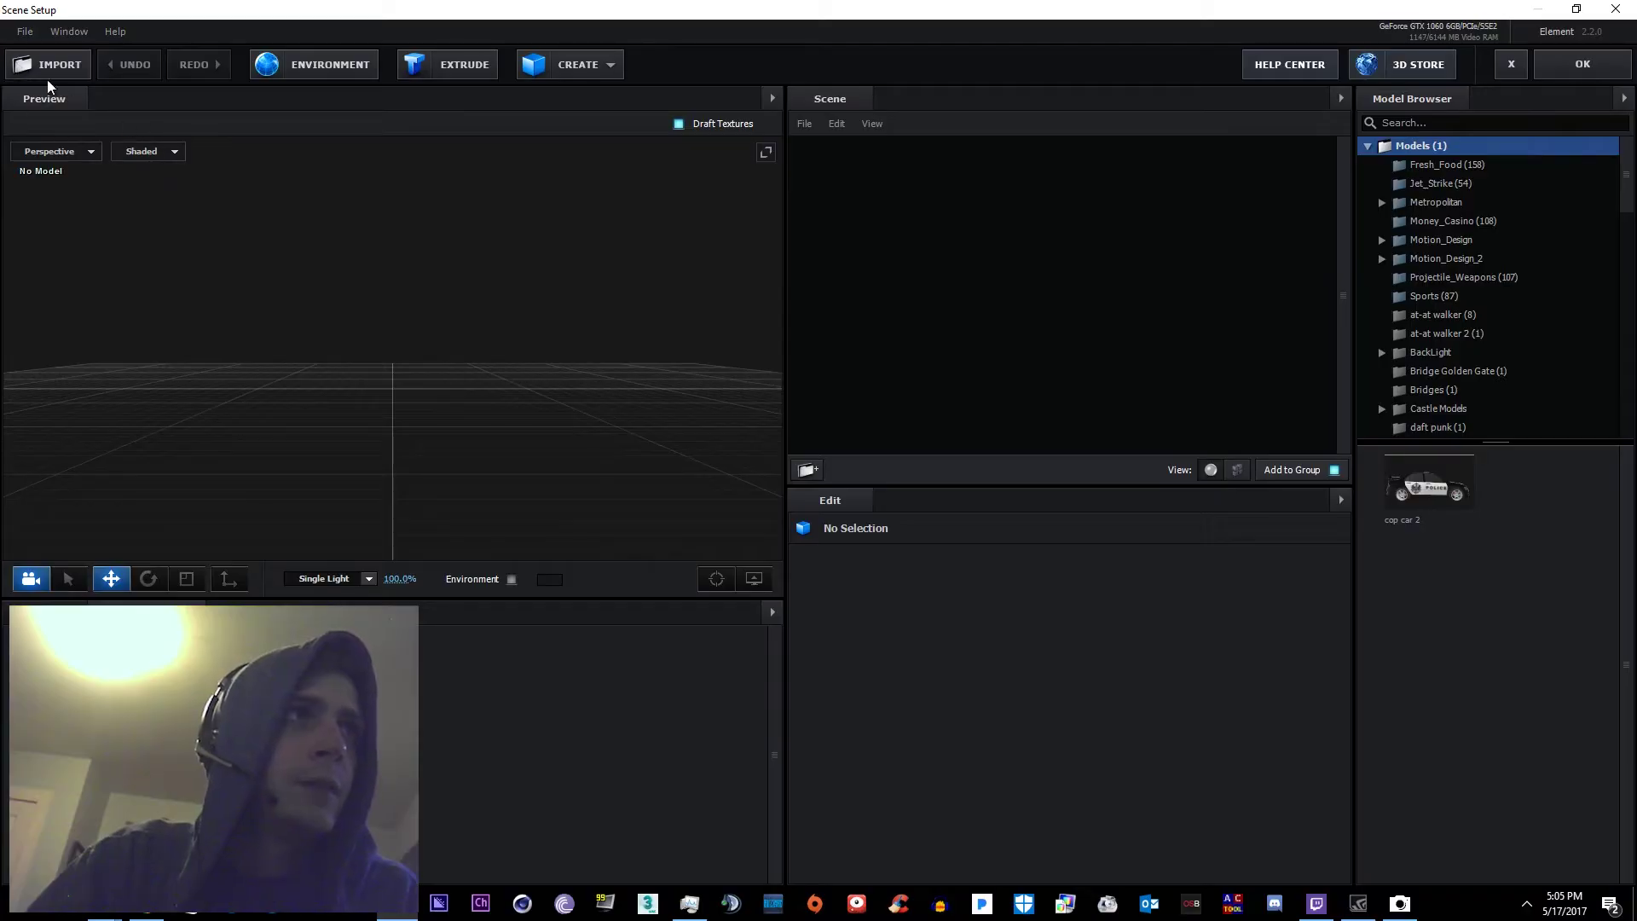
# In Element's Scene Setup, import the 3D sequence starting with goo logo_00000.c4d from Fuse Animations > Abstract_animations > Goo_Logo_New
pyautogui.click(25, 32)
pyautogui.moveTo(128, 56)
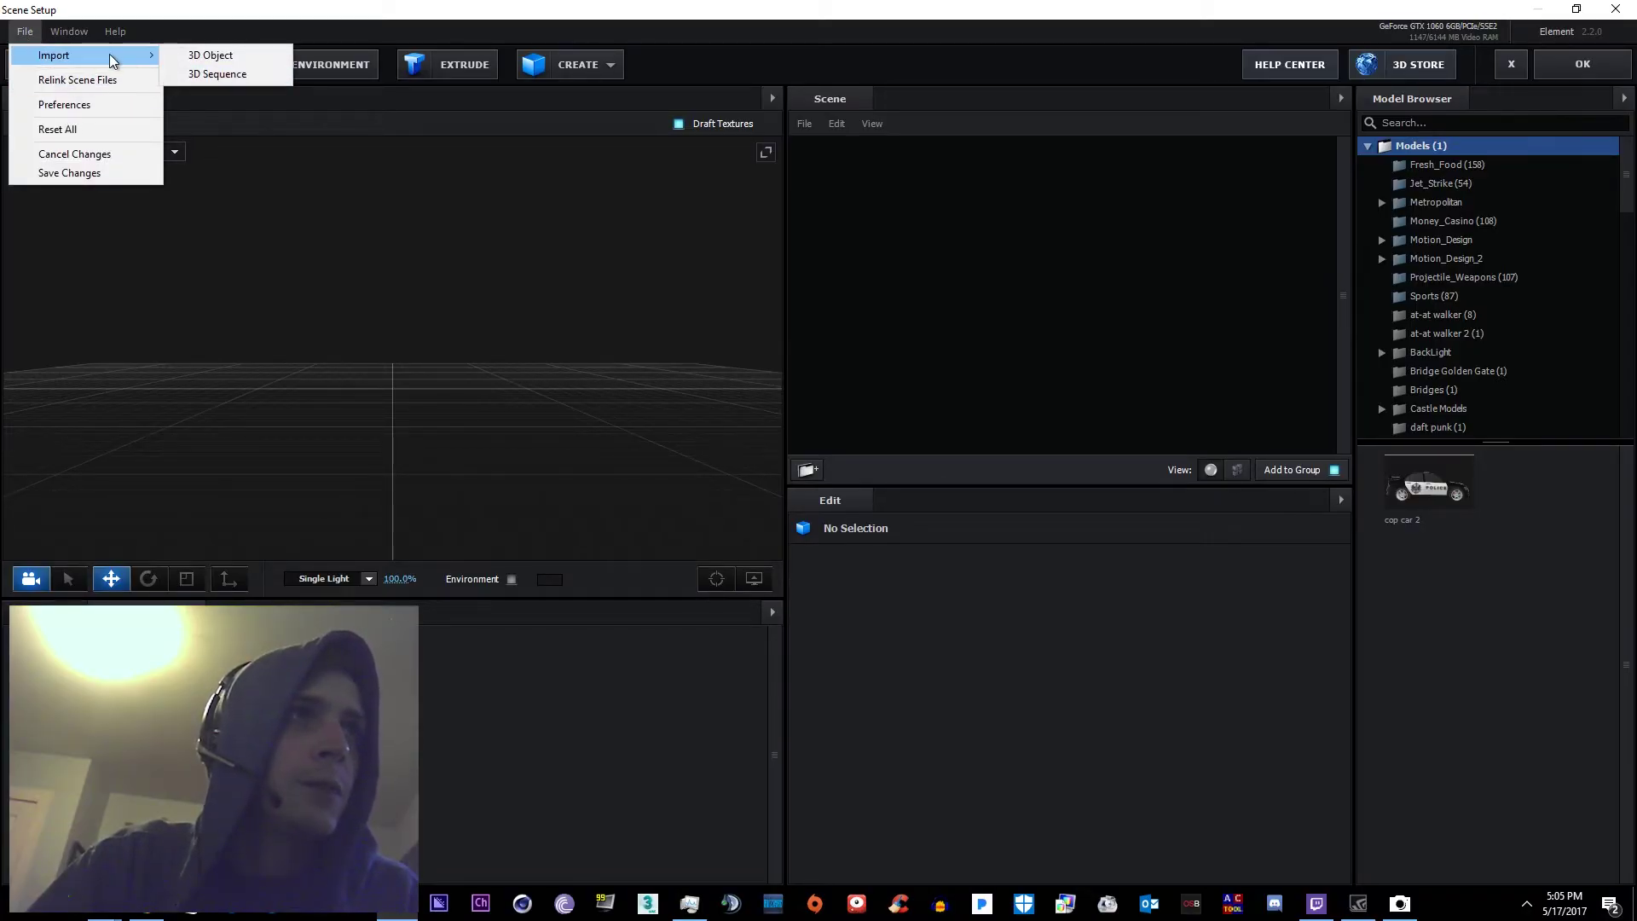
pyautogui.click(215, 75)
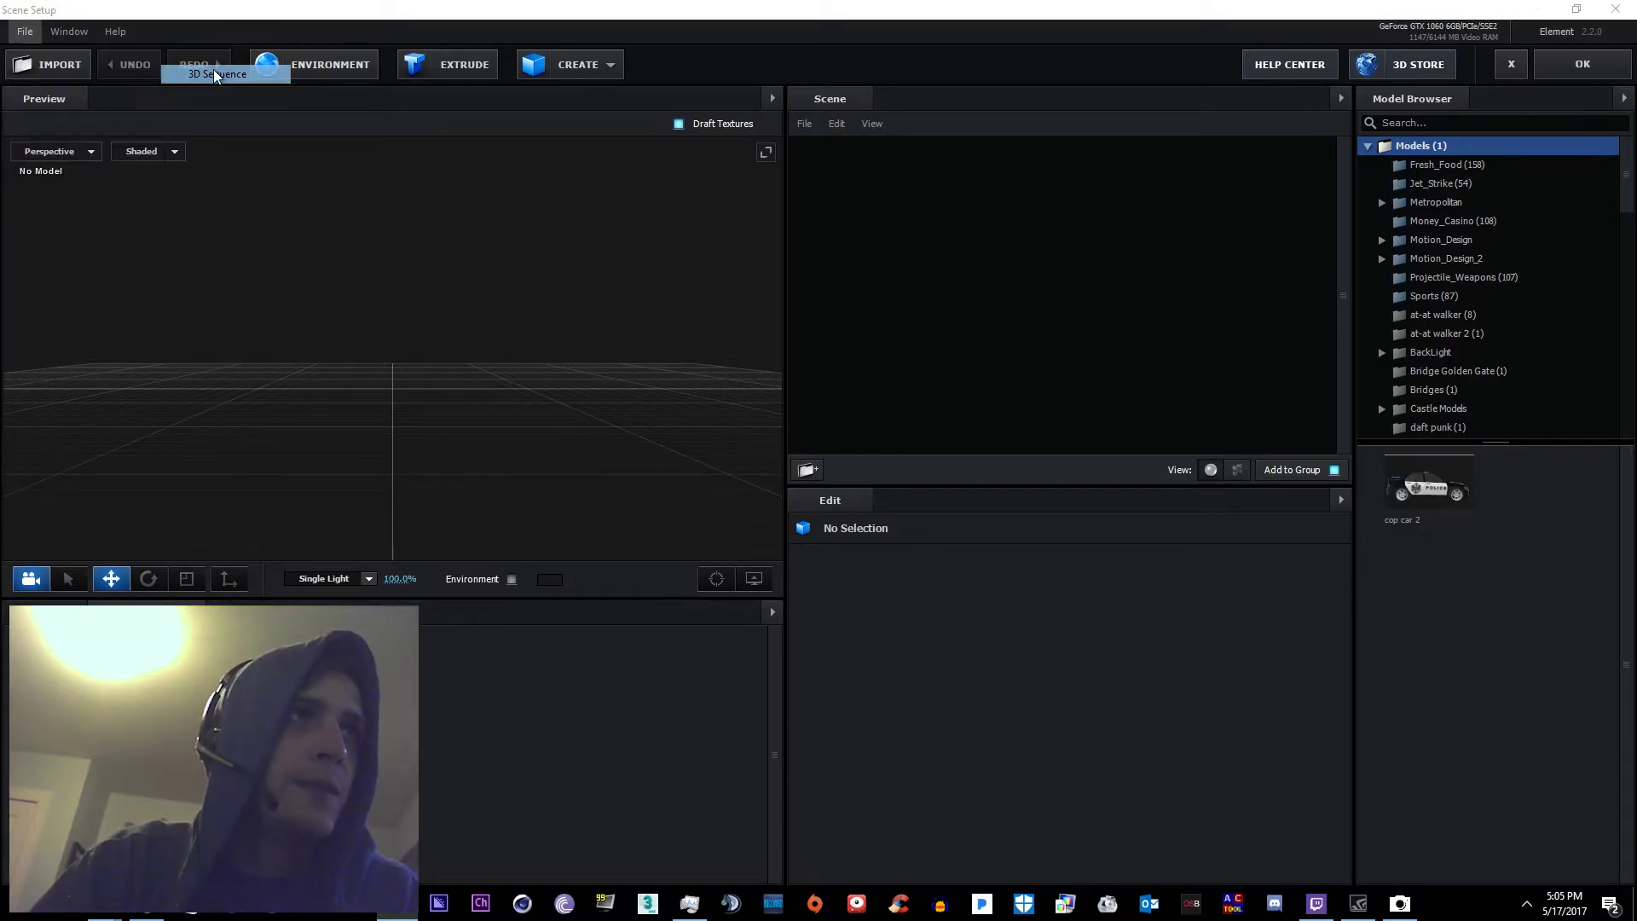
pyautogui.scroll(-3, 382, 333)
pyautogui.scroll(2, 392, 329)
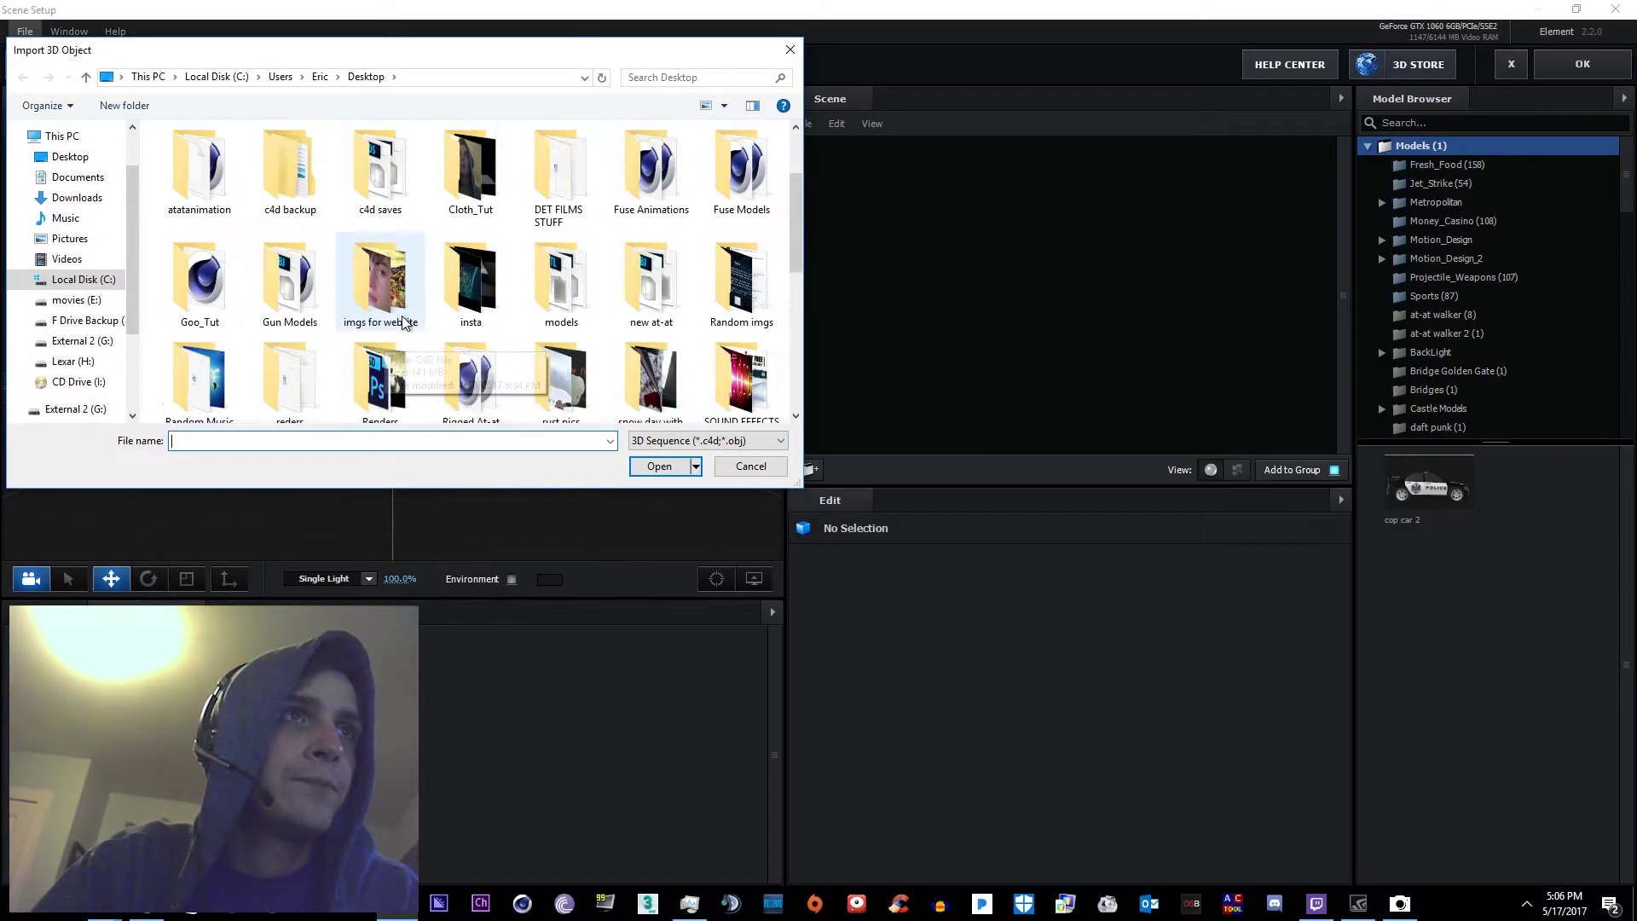
pyautogui.write('F')
pyautogui.press('Down')
pyautogui.press('Down')
pyautogui.press('Down')
pyautogui.press('Return')
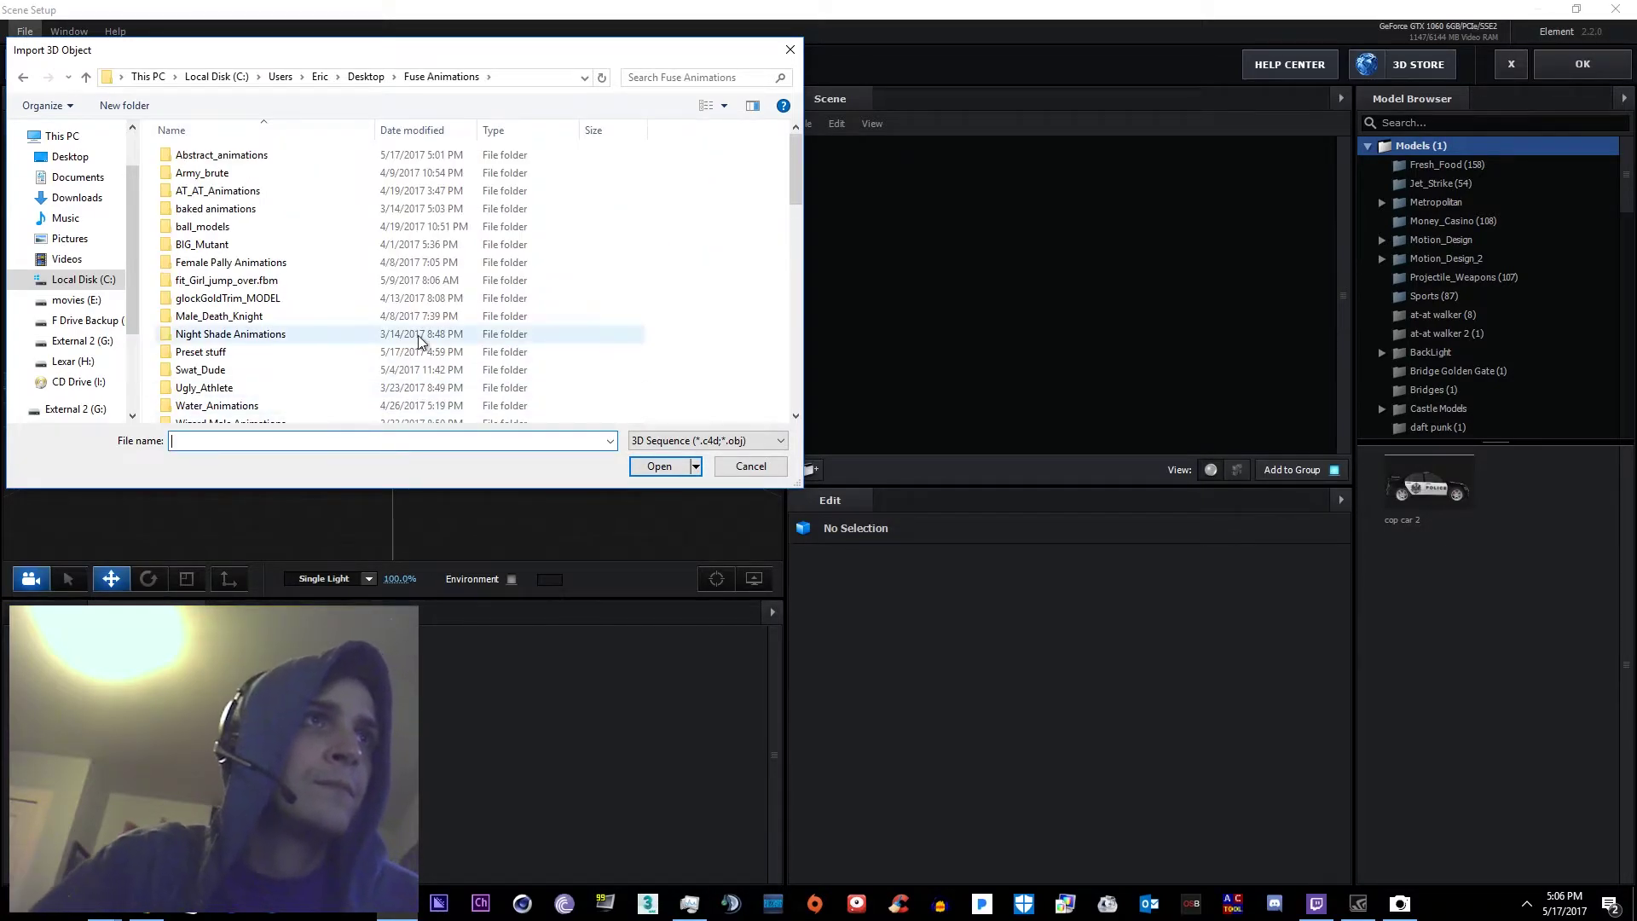
pyautogui.doubleClick(226, 156)
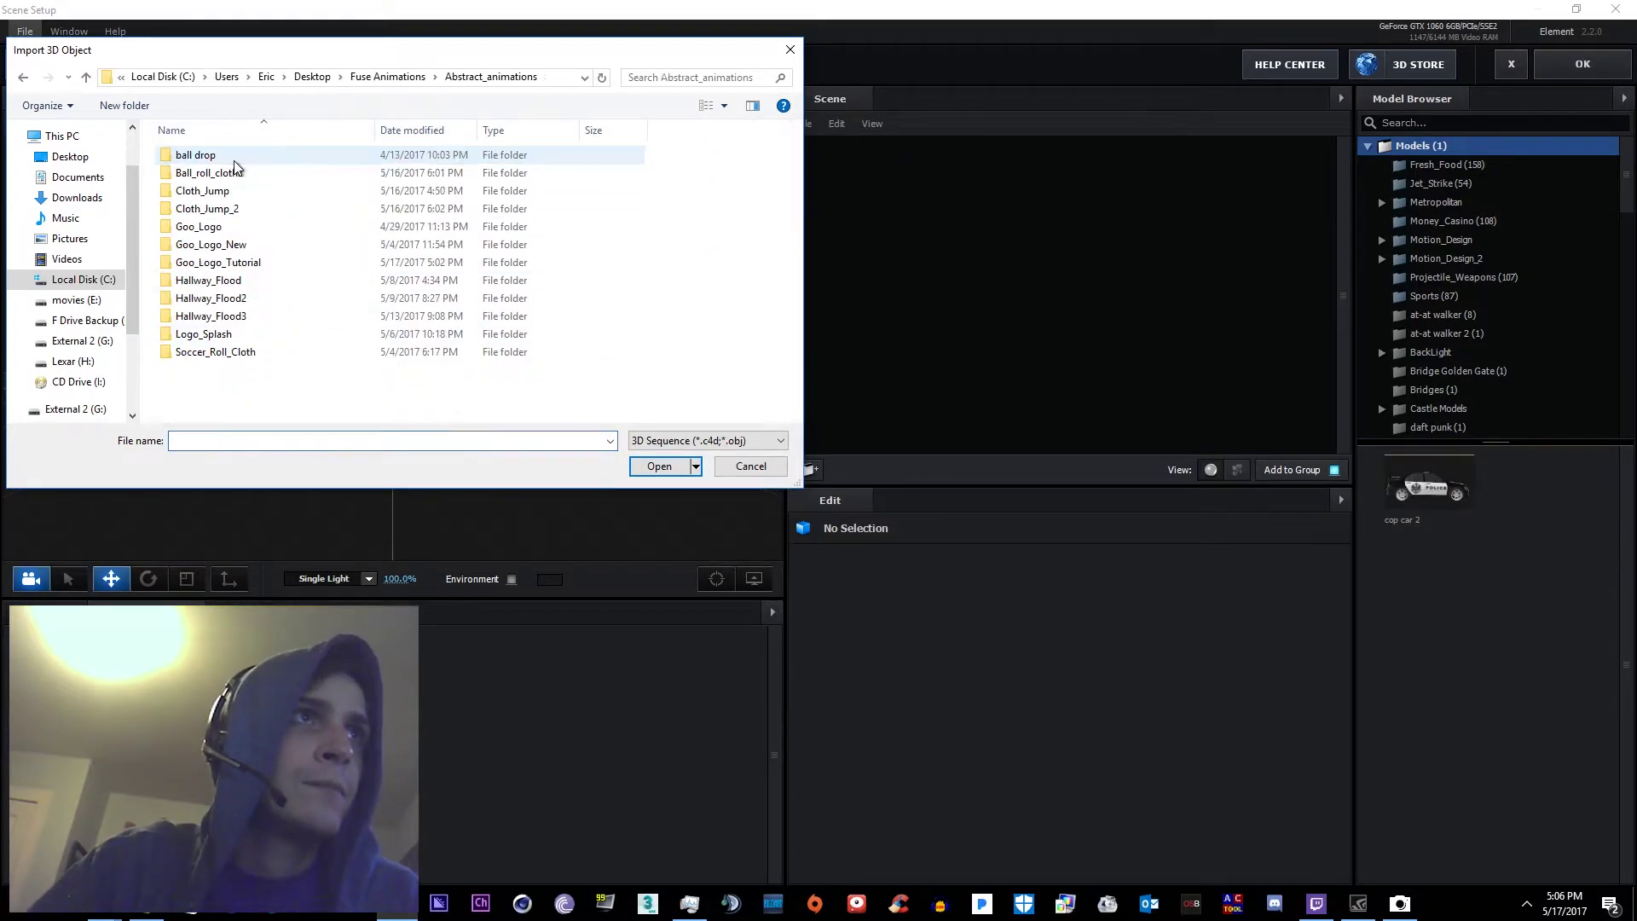
pyautogui.doubleClick(238, 246)
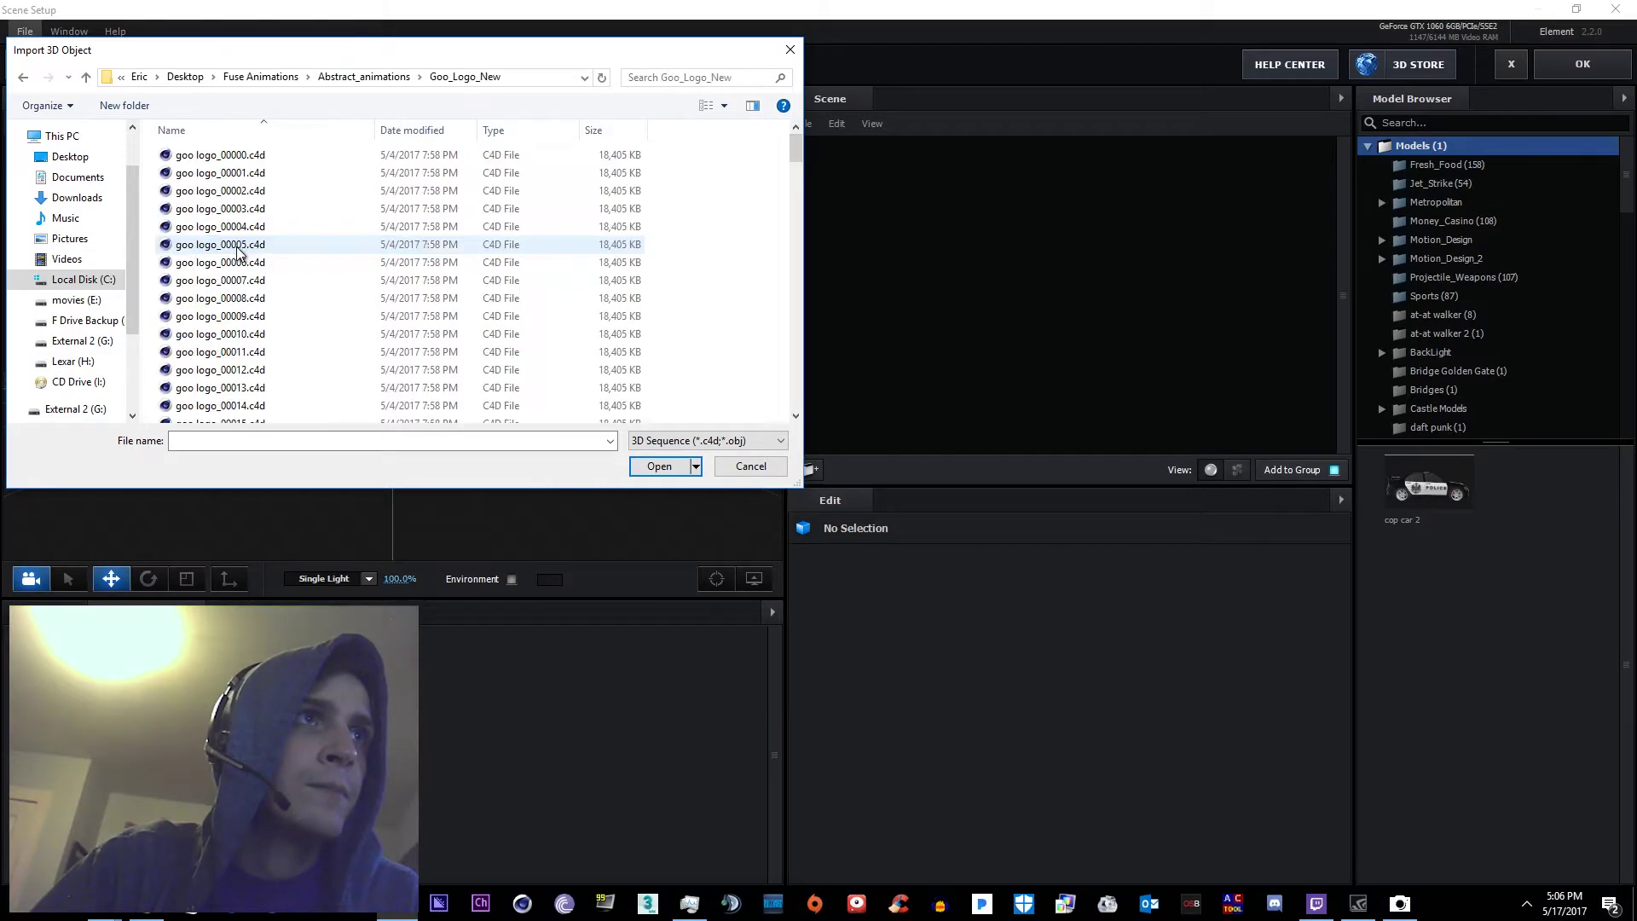
pyautogui.doubleClick(236, 156)
pyautogui.click(935, 616)
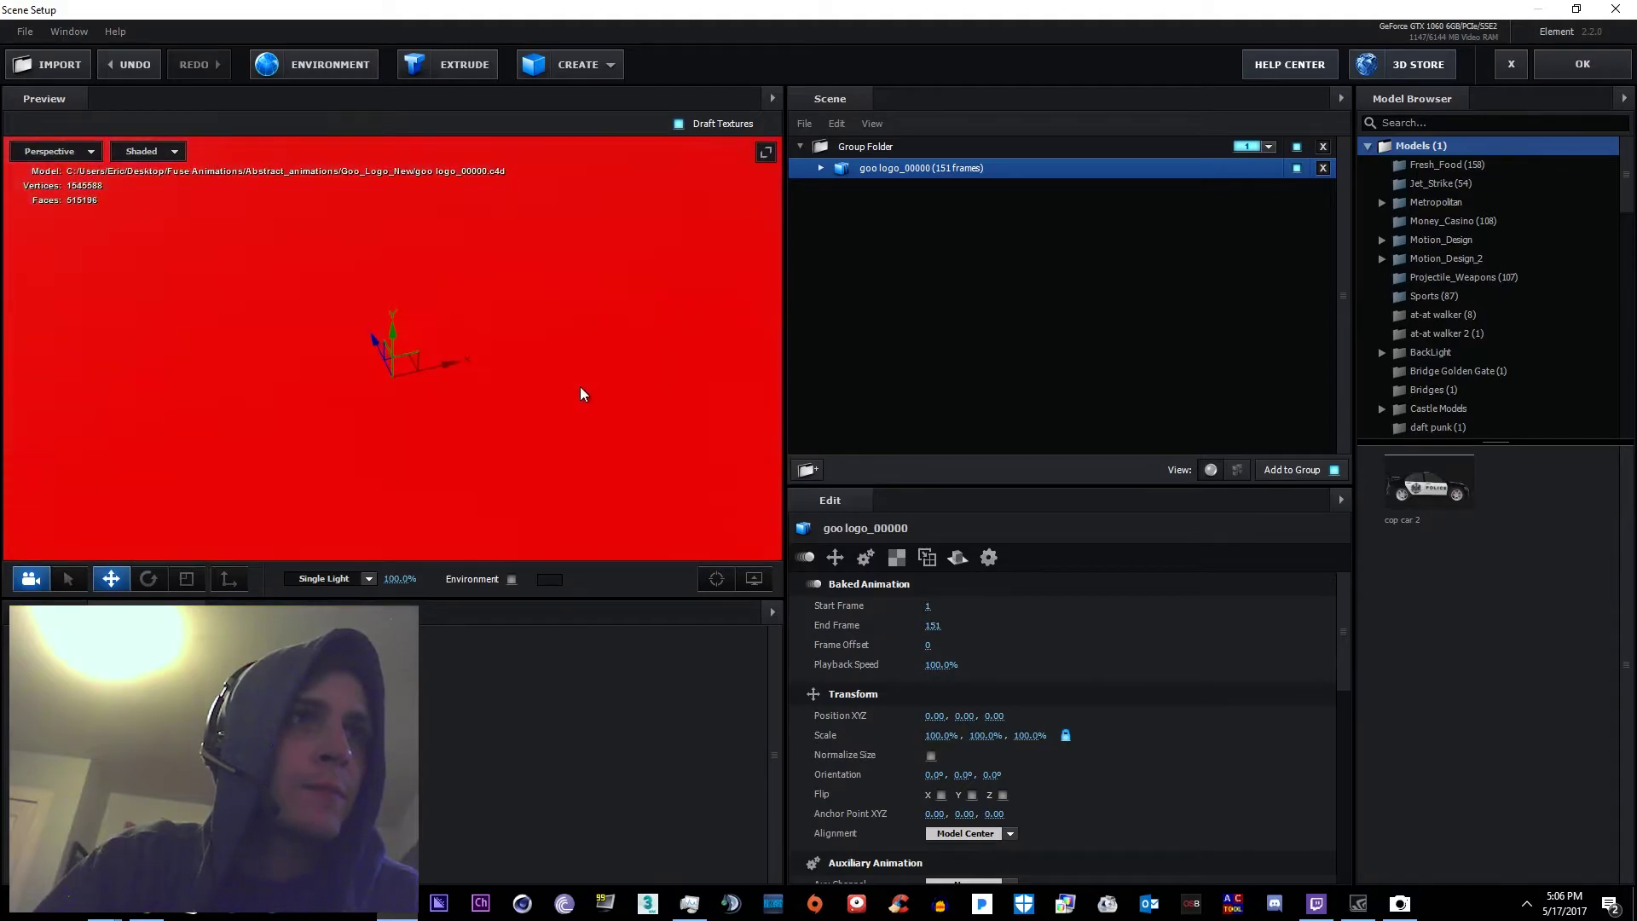
# Advance the frame offset of the imported goo logo sequence to a frame where the logo deforms the red plane
pyautogui.scroll(-5, 574, 384)
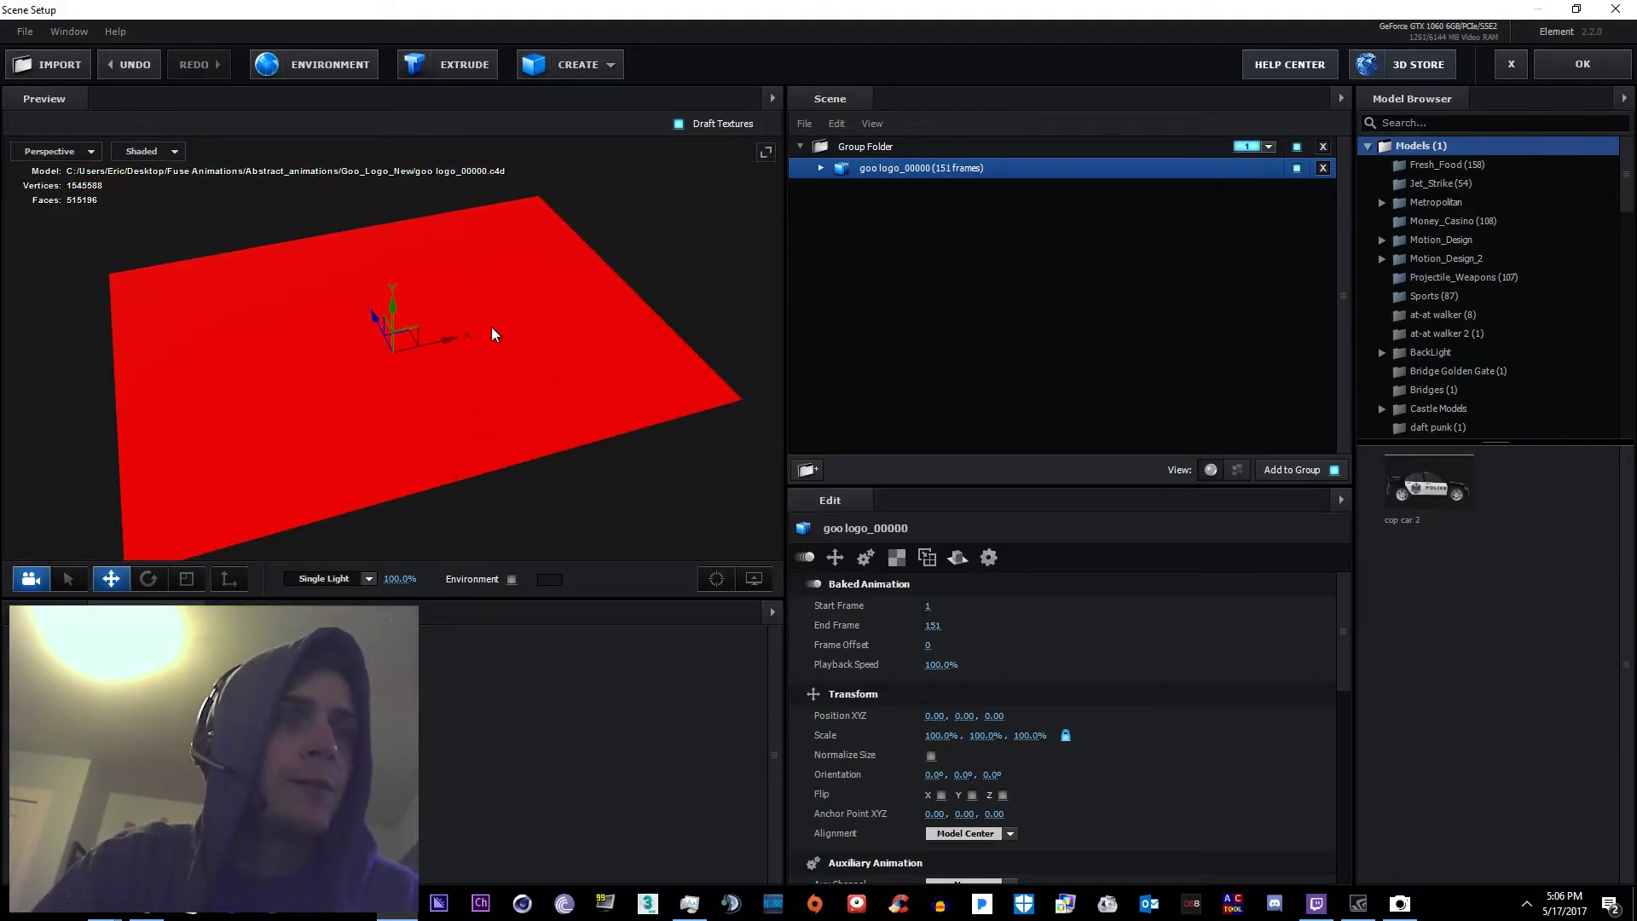
pyautogui.moveTo(567, 343); pyautogui.dragTo(580, 307)
pyautogui.click(913, 196)
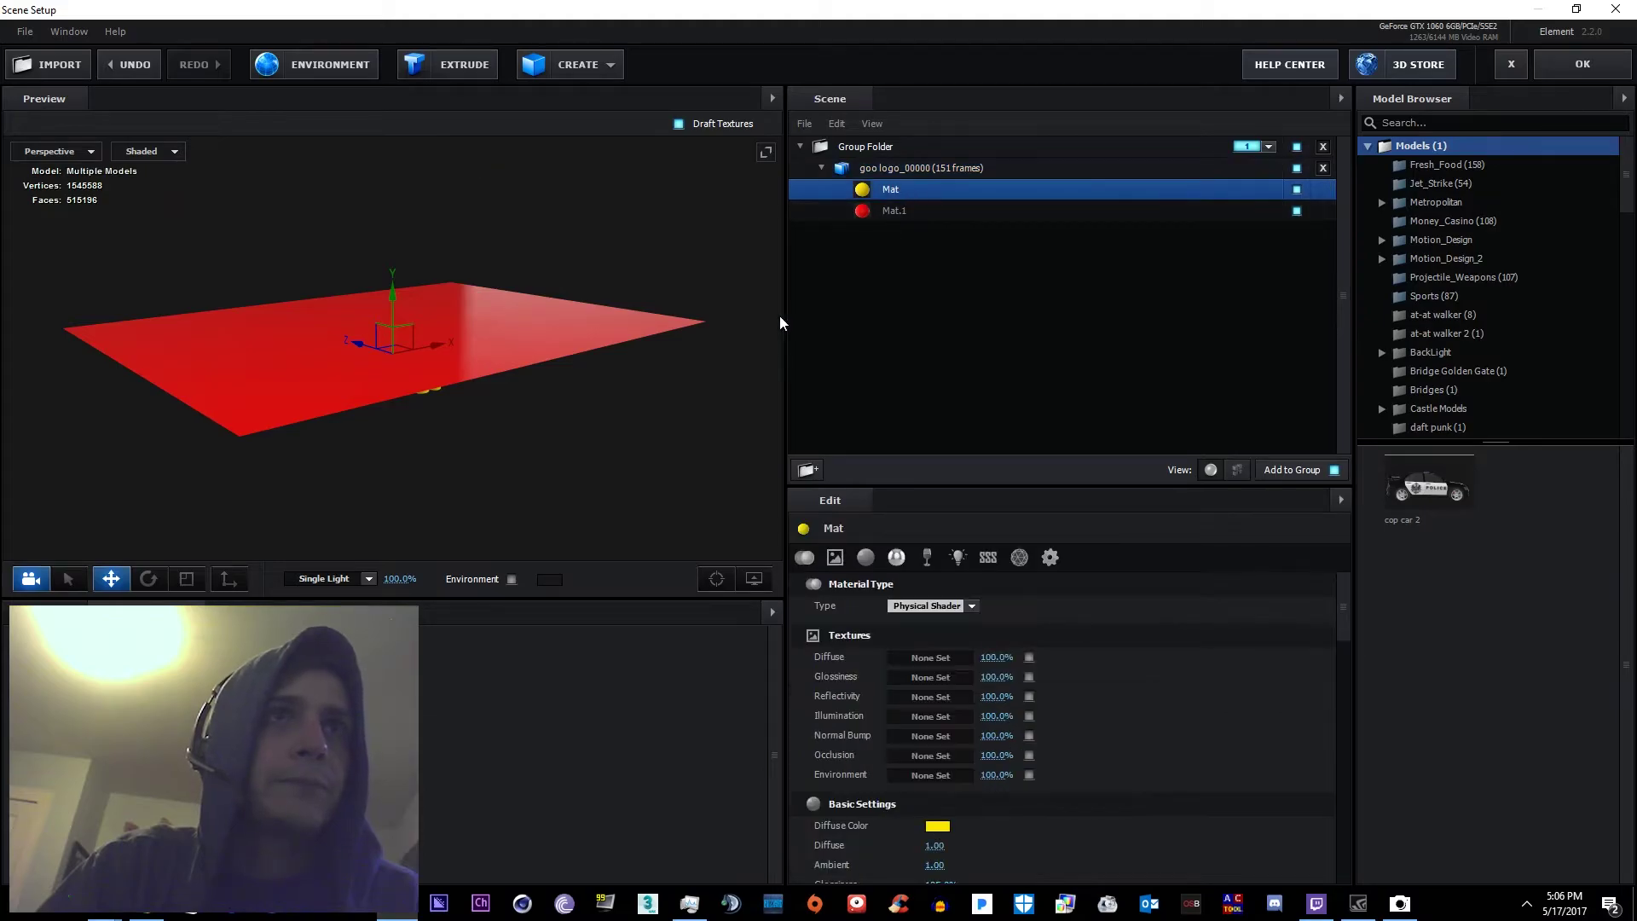
pyautogui.scroll(-10, 914, 703)
pyautogui.scroll(10, 913, 703)
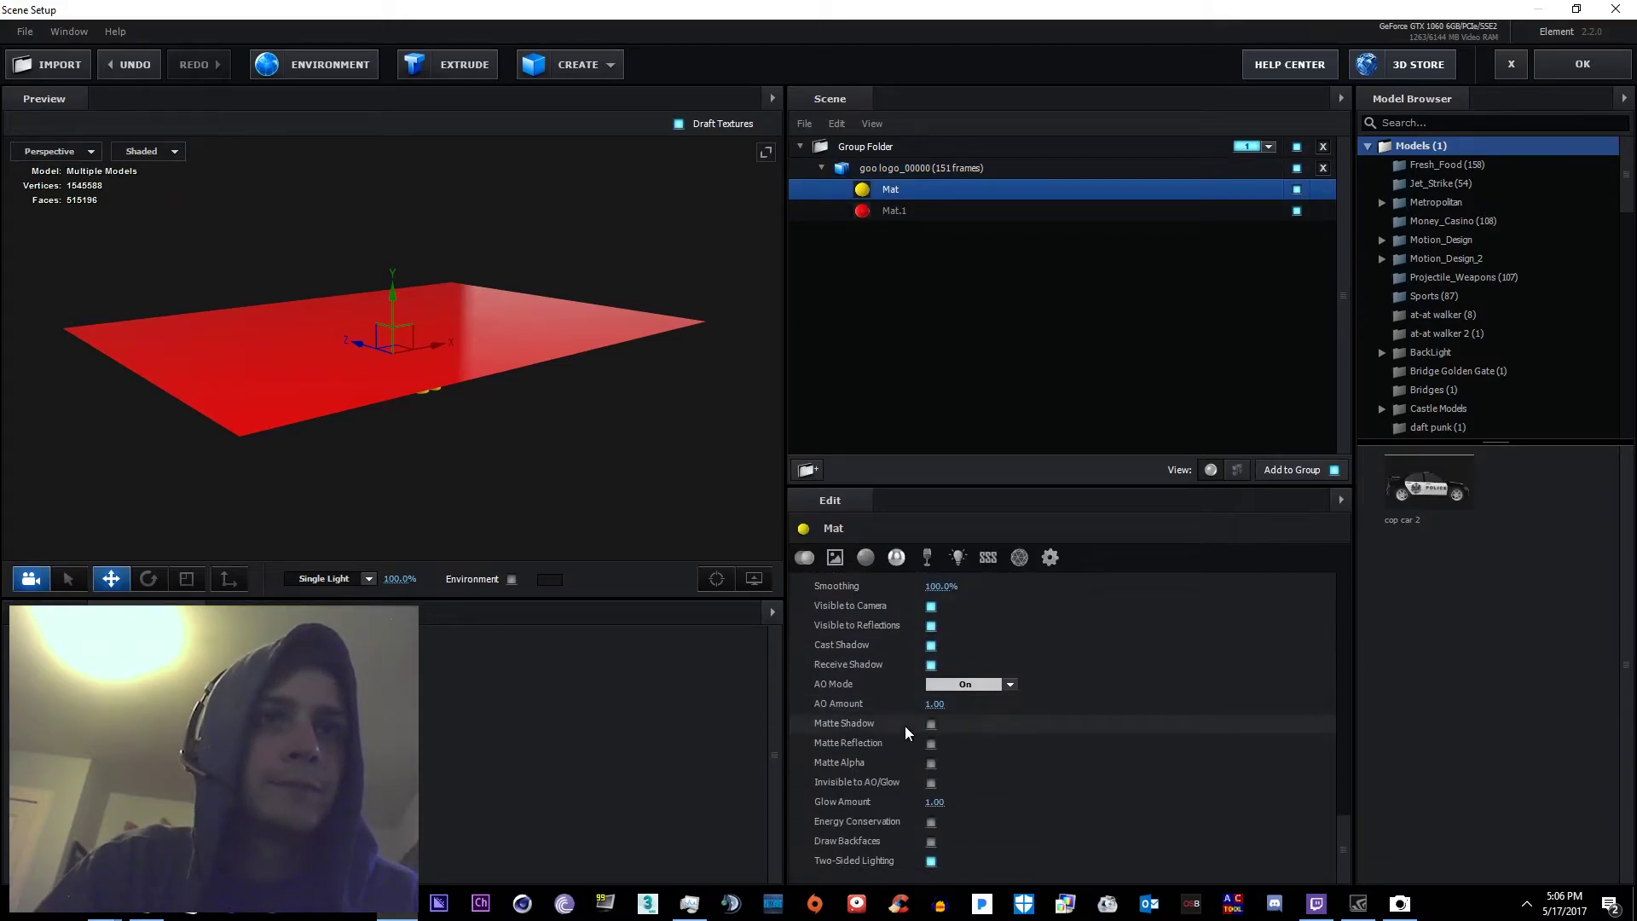
pyautogui.click(949, 168)
pyautogui.moveTo(1185, 630); pyautogui.dragTo(1206, 630)
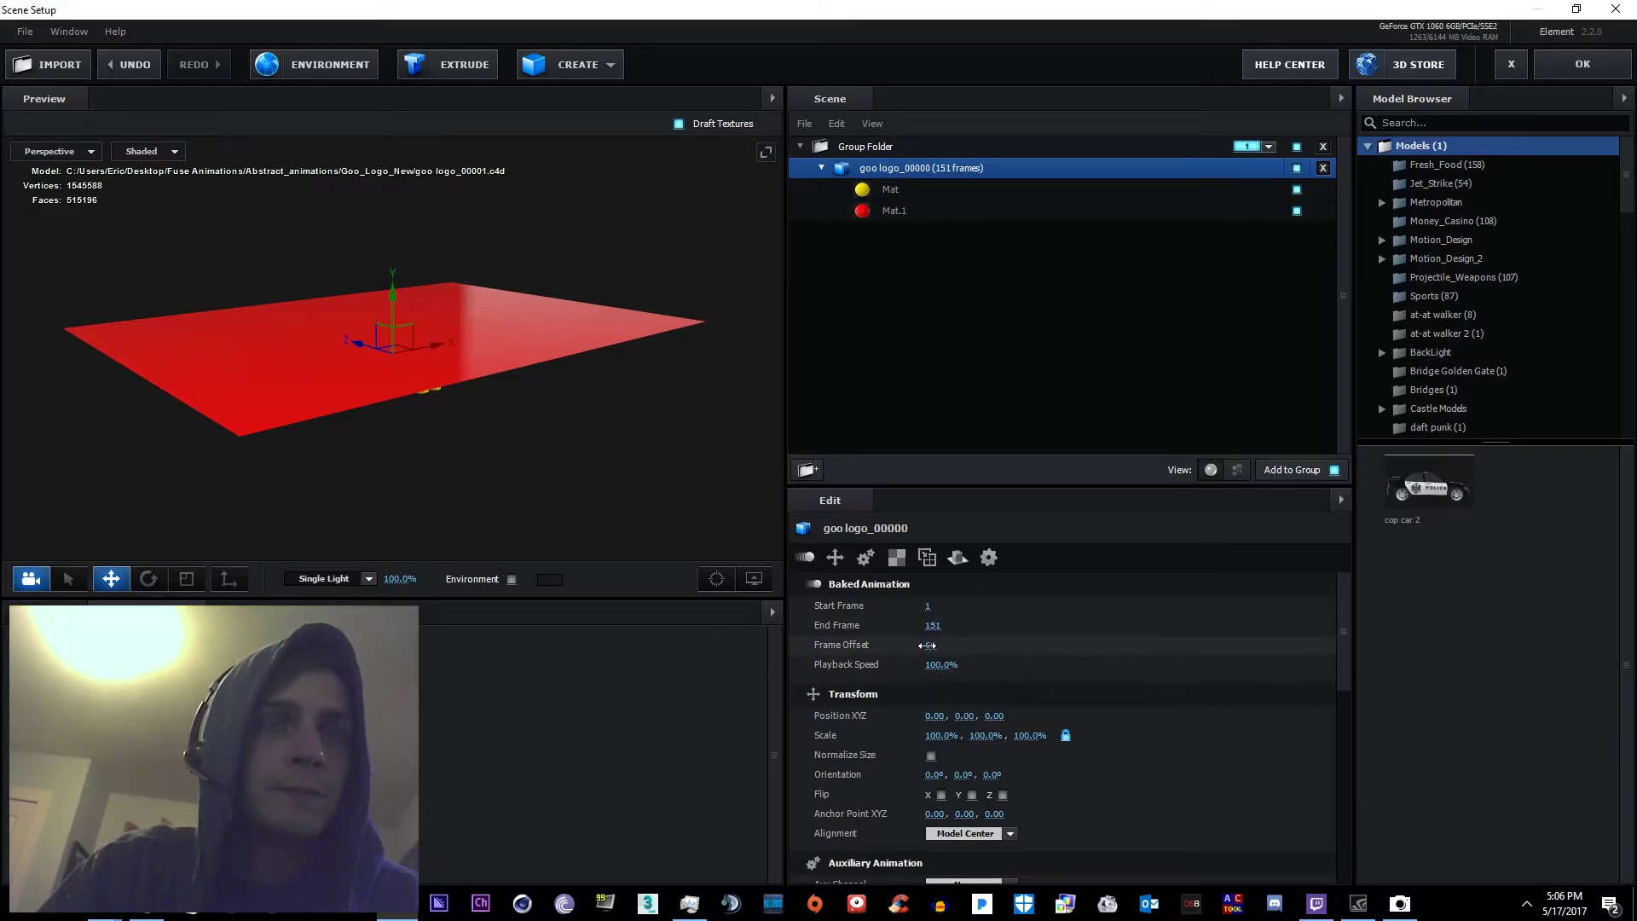
pyautogui.moveTo(574, 461); pyautogui.dragTo(547, 510)
pyautogui.moveTo(617, 387); pyautogui.dragTo(572, 480)
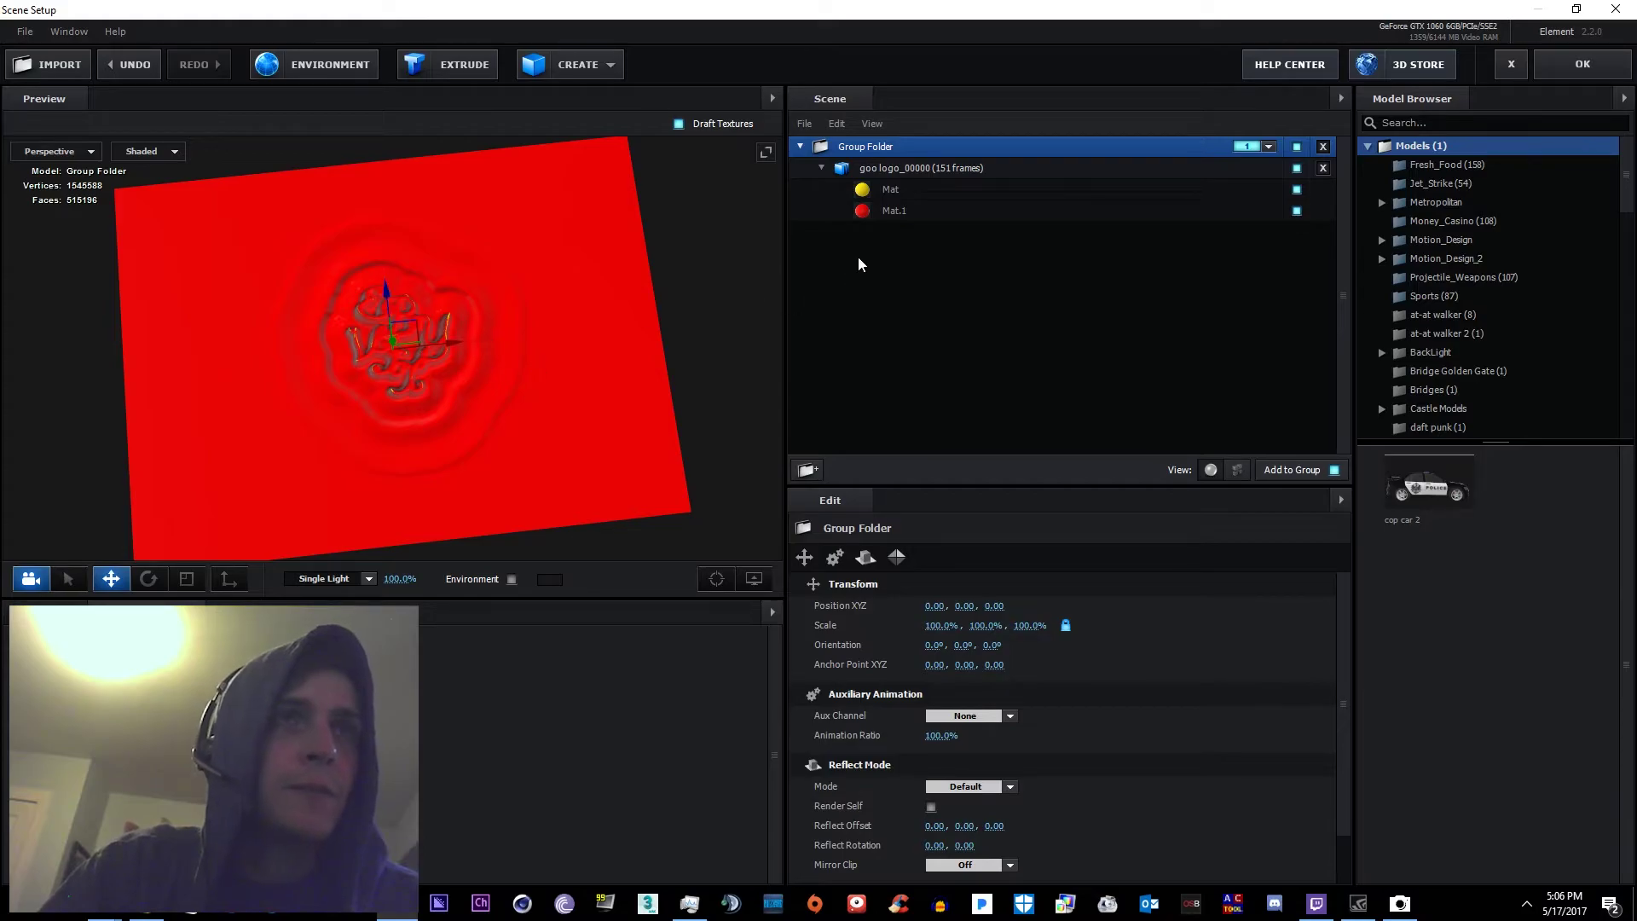
# Hide the logo mesh beneath the plane by setting the Mat material's Force Opacity to 0%
pyautogui.click(881, 198)
pyautogui.scroll(-10, 955, 746)
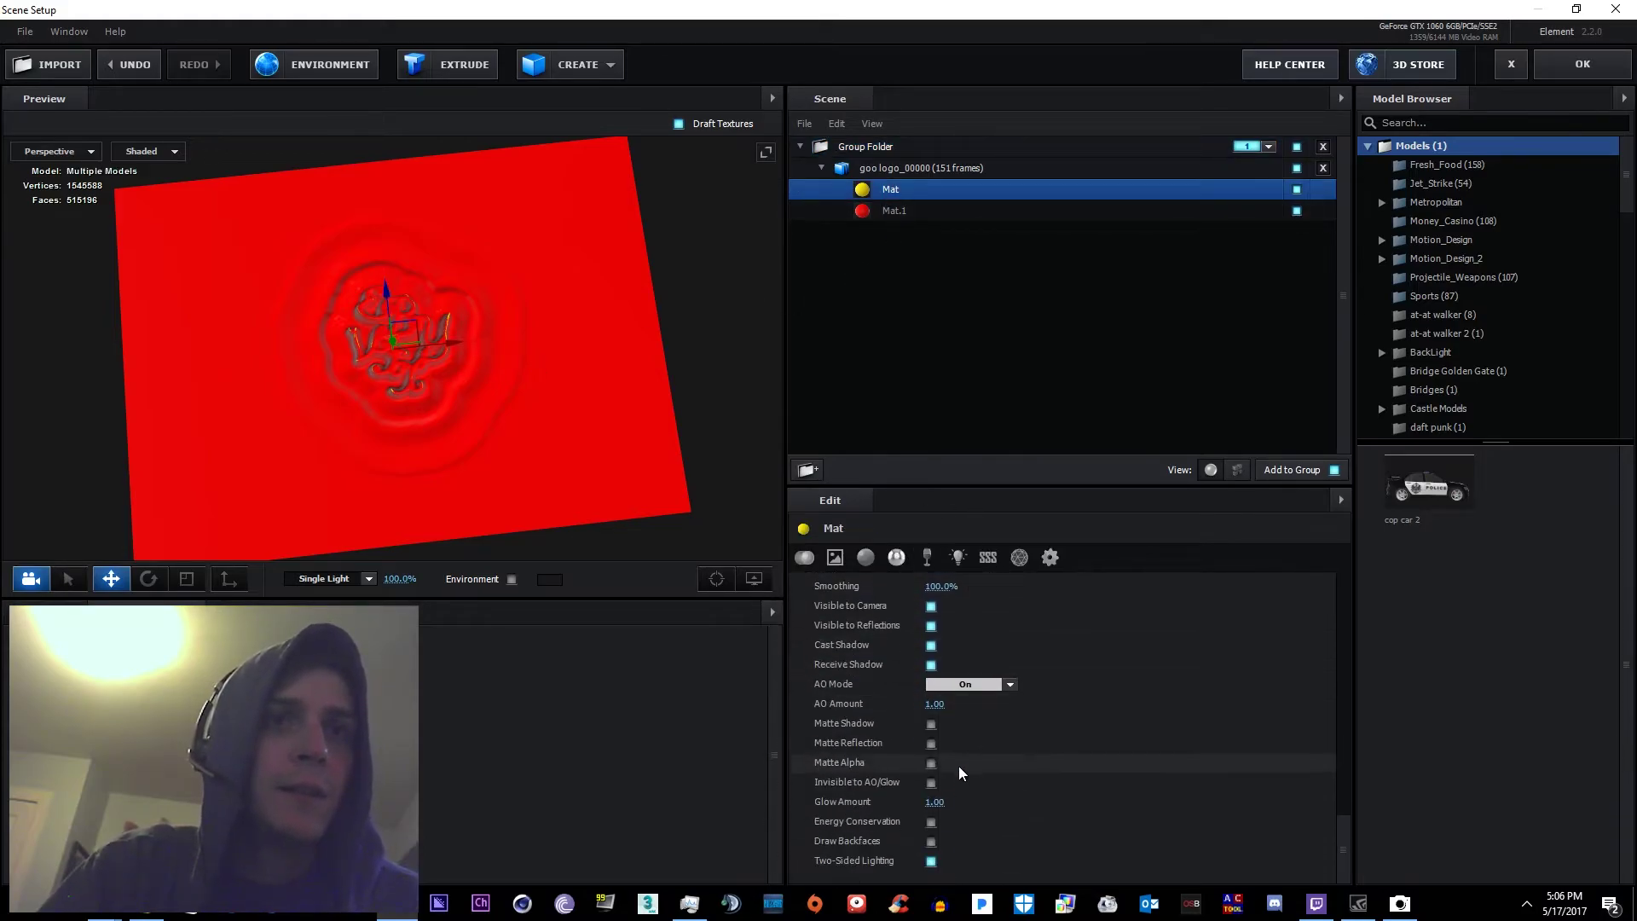
pyautogui.scroll(3, 944, 745)
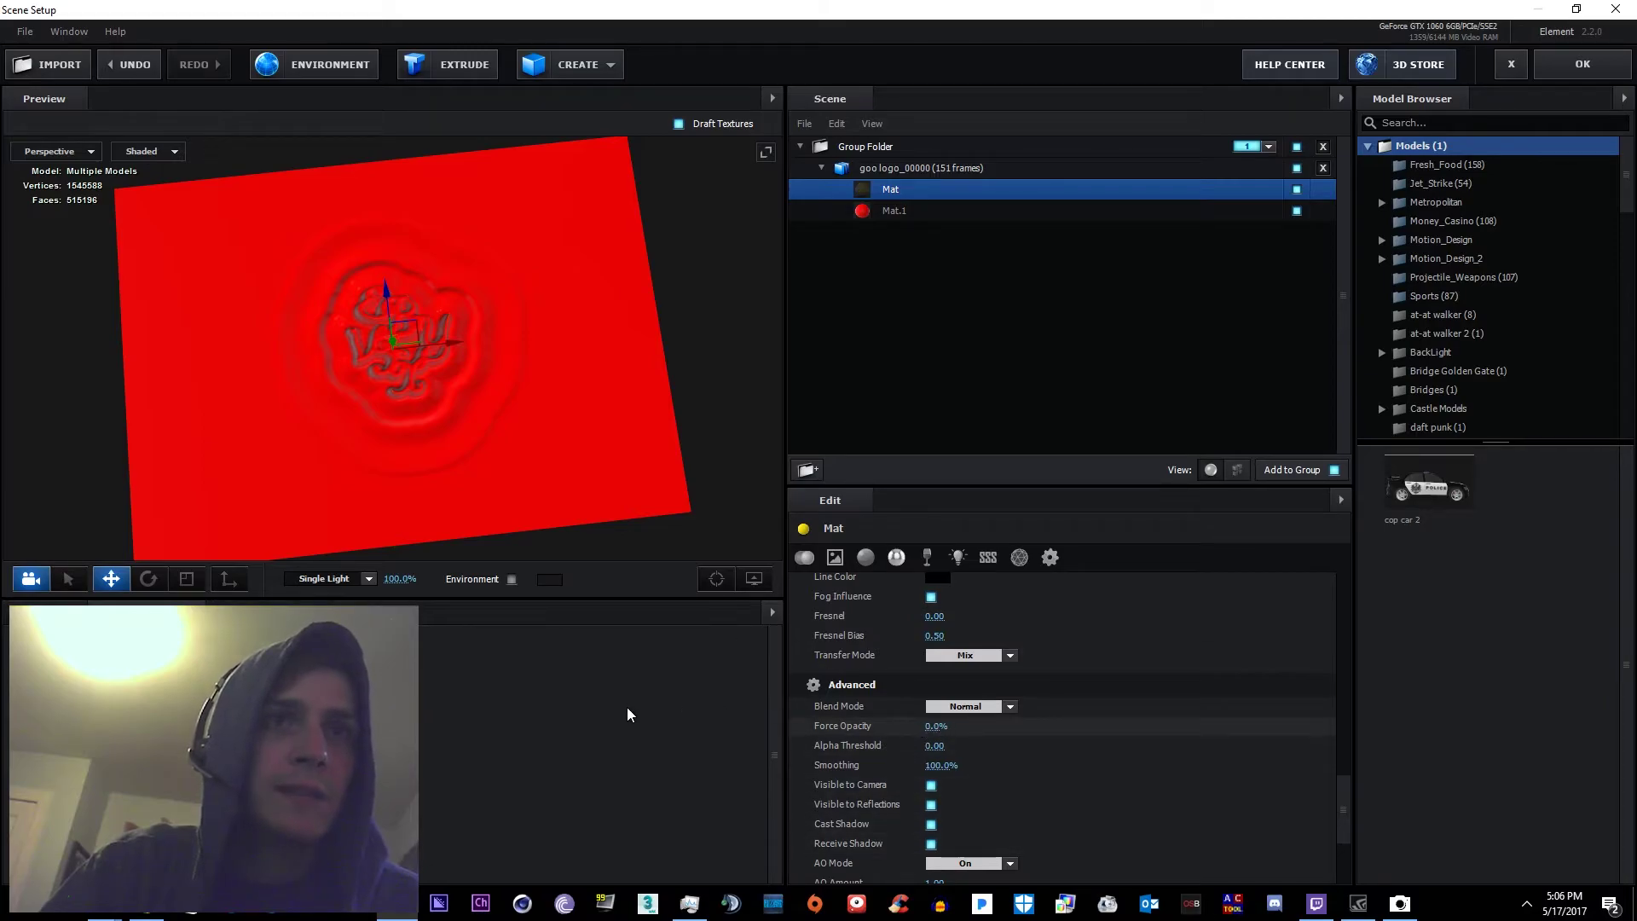
pyautogui.moveTo(582, 399); pyautogui.dragTo(585, 363)
pyautogui.scroll(-4, 569, 364)
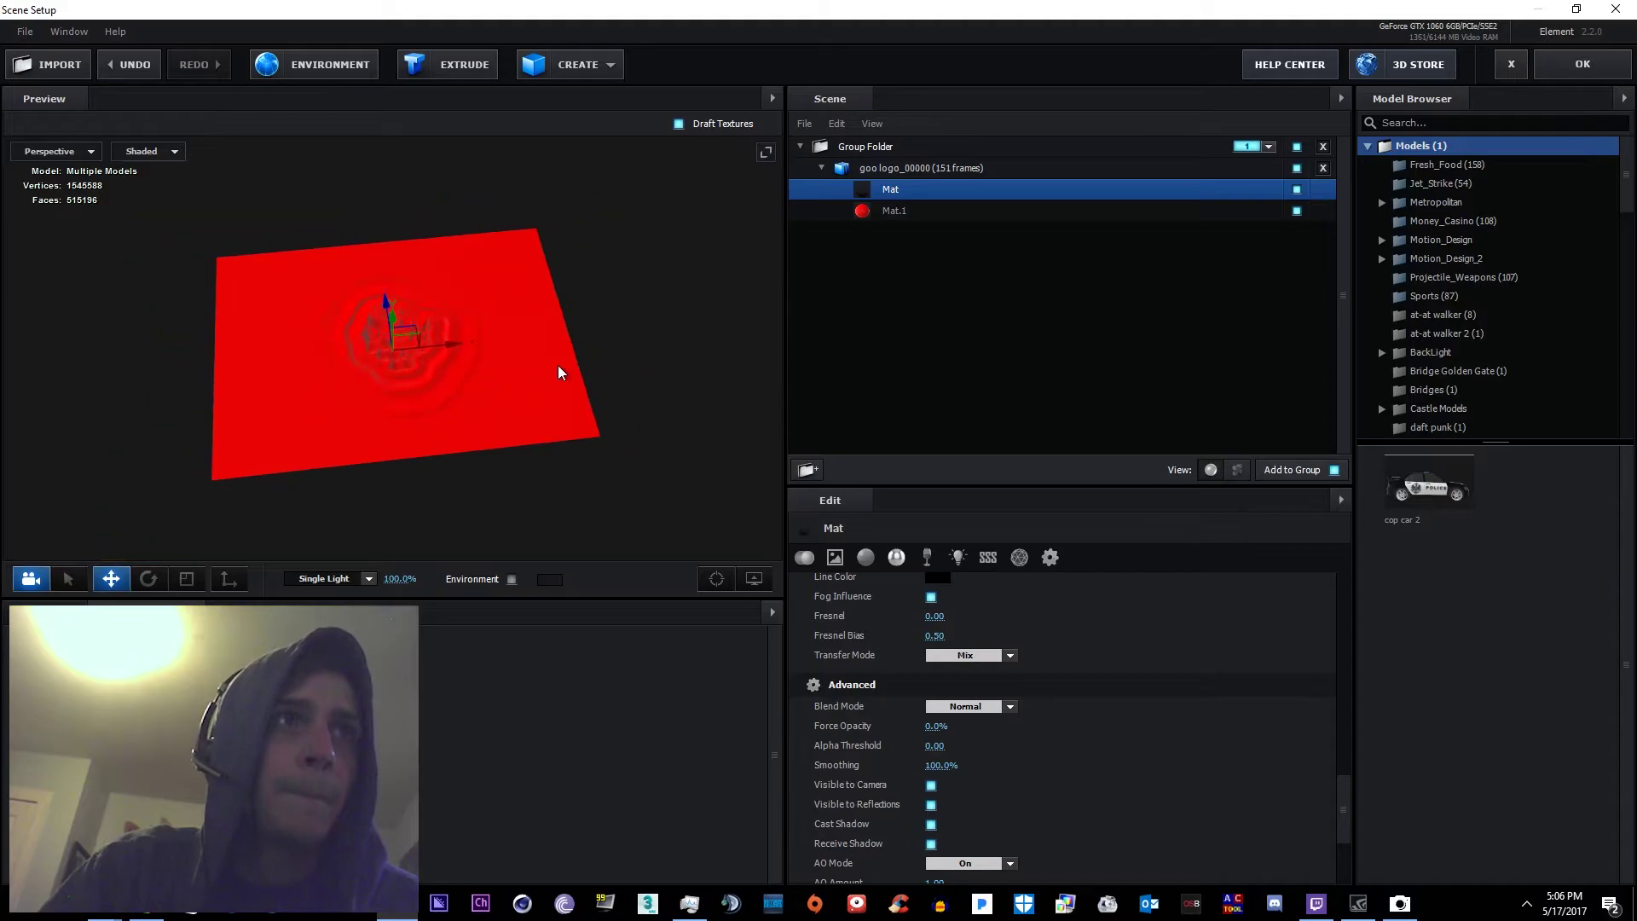
# Replace the red plane's Mat.1 material with the secret_ooze preset
pyautogui.scroll(7, 589, 341)
pyautogui.click(823, 168)
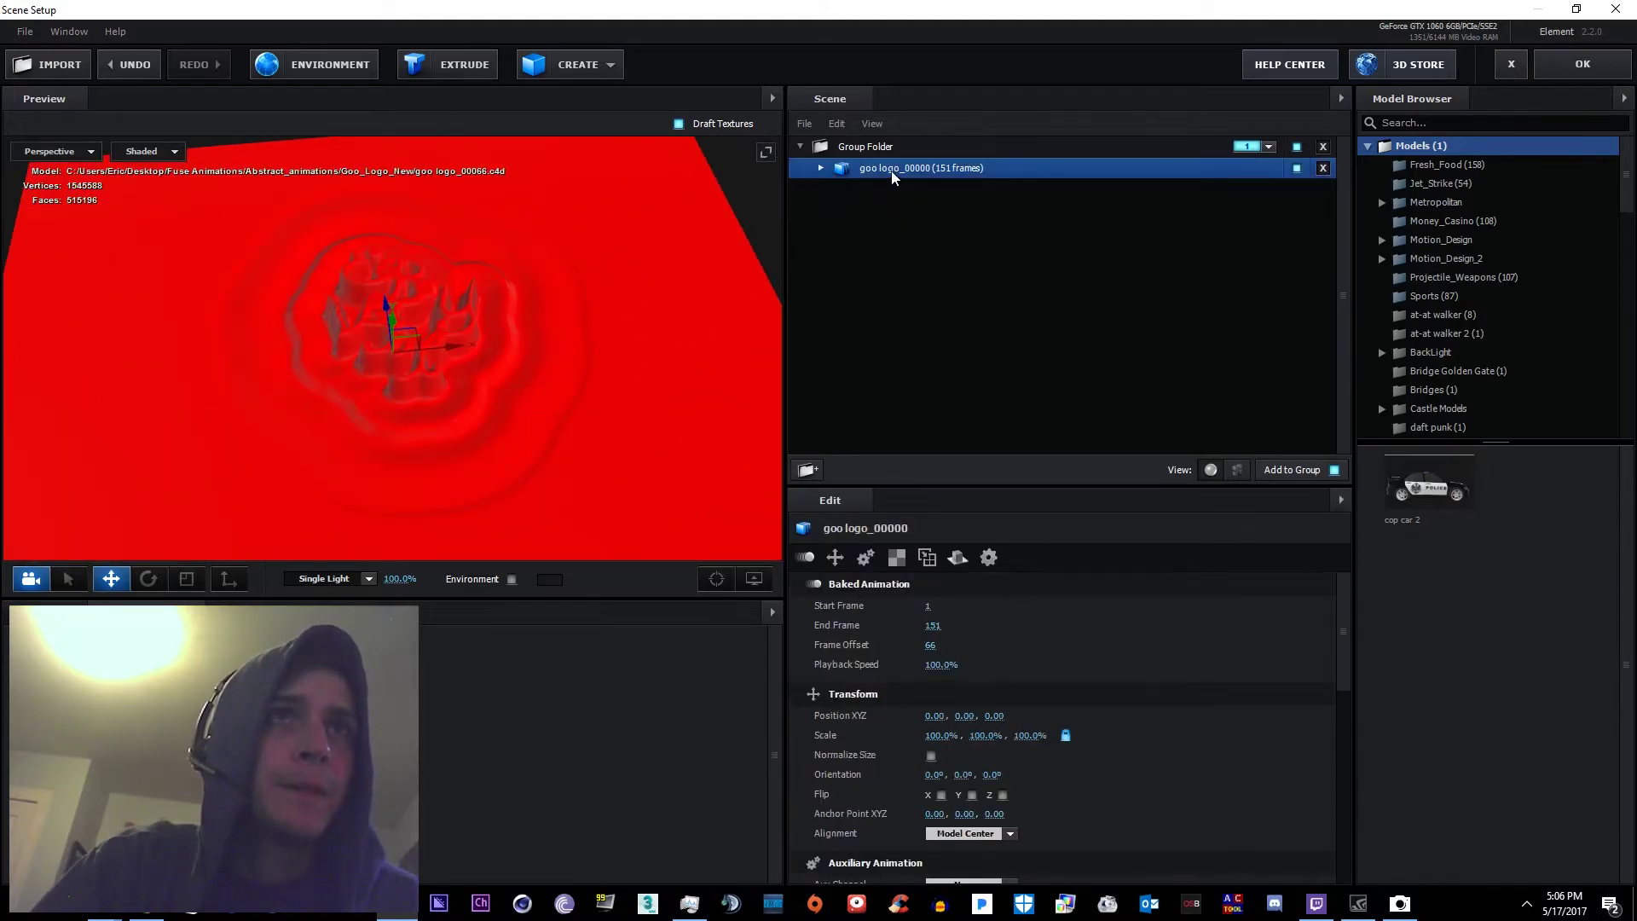
pyautogui.click(884, 213)
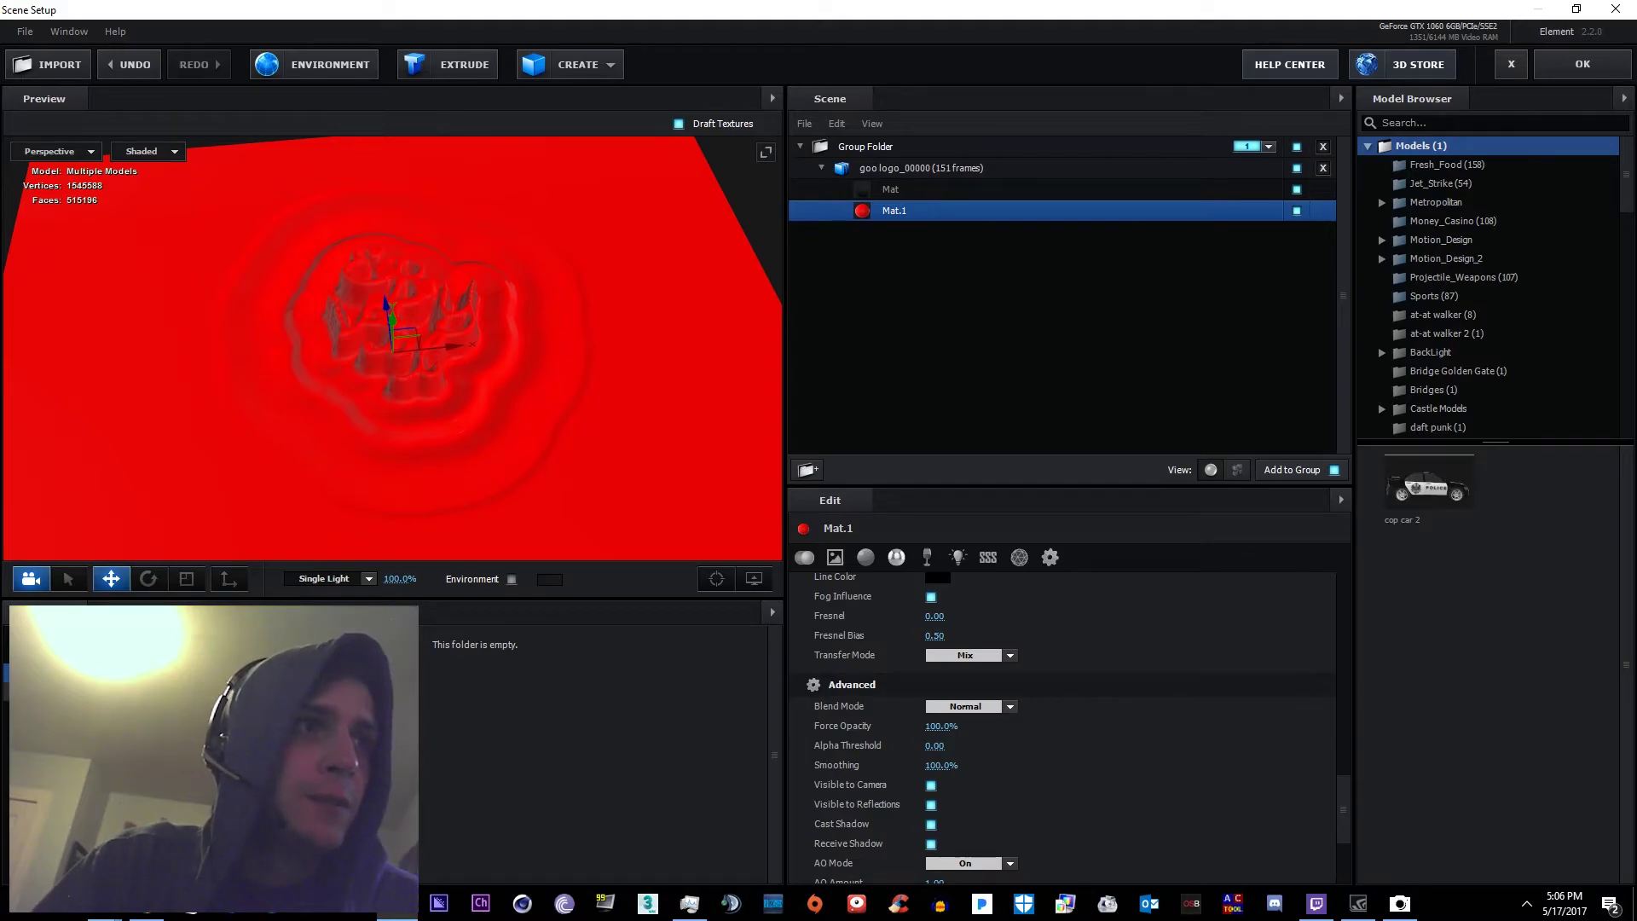
pyautogui.click(85, 860)
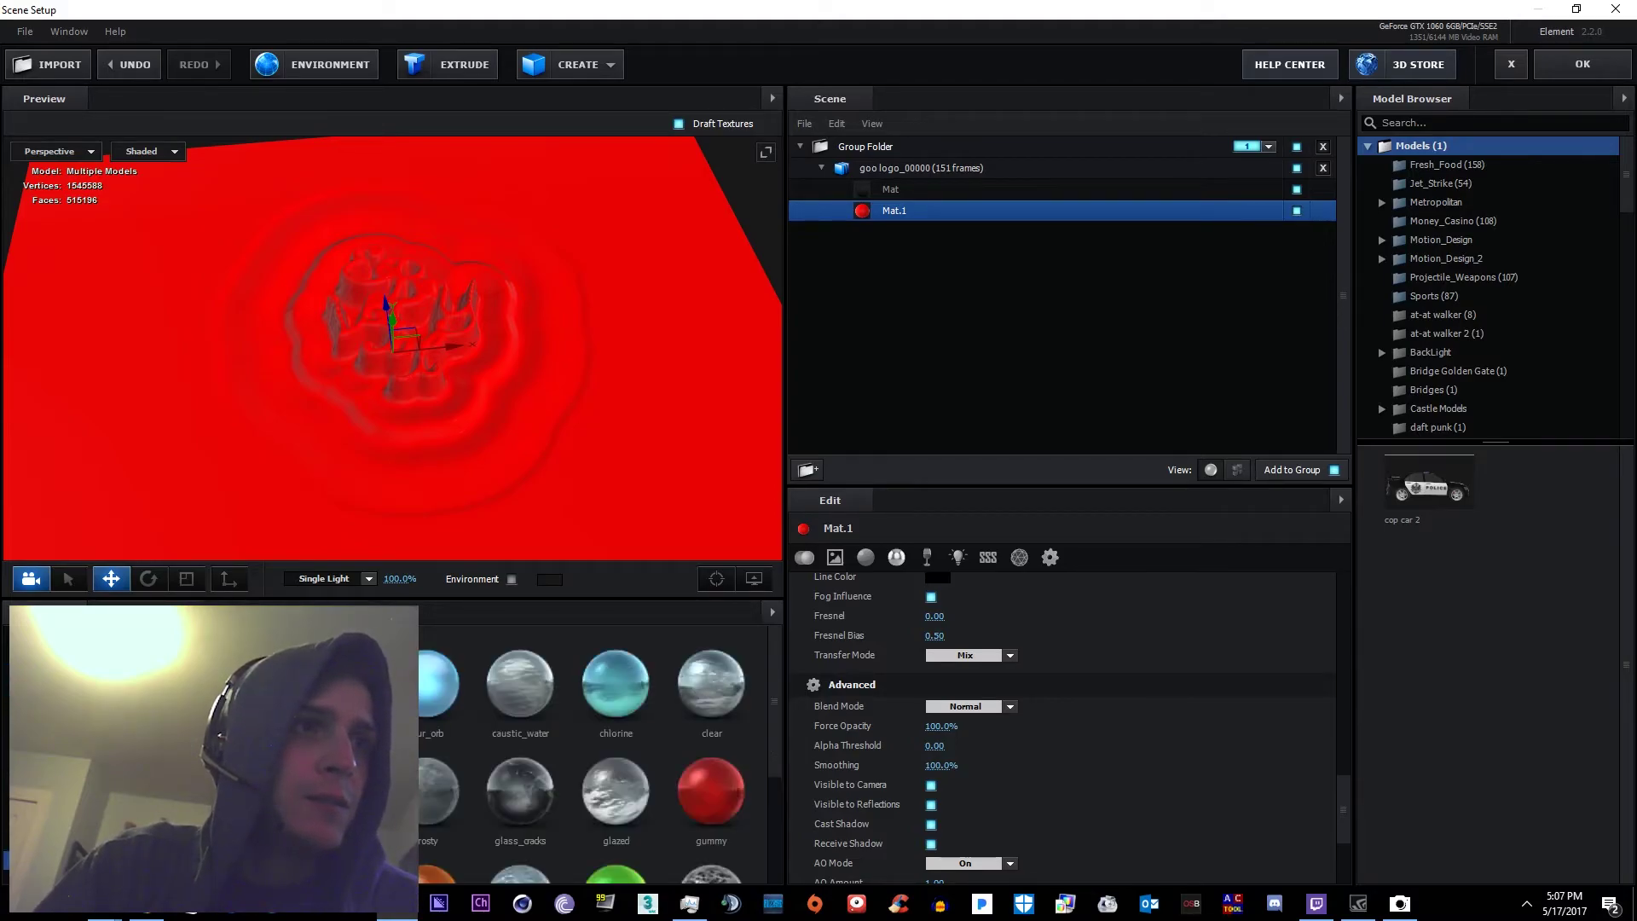
pyautogui.scroll(-3, 539, 742)
pyautogui.scroll(2, 602, 768)
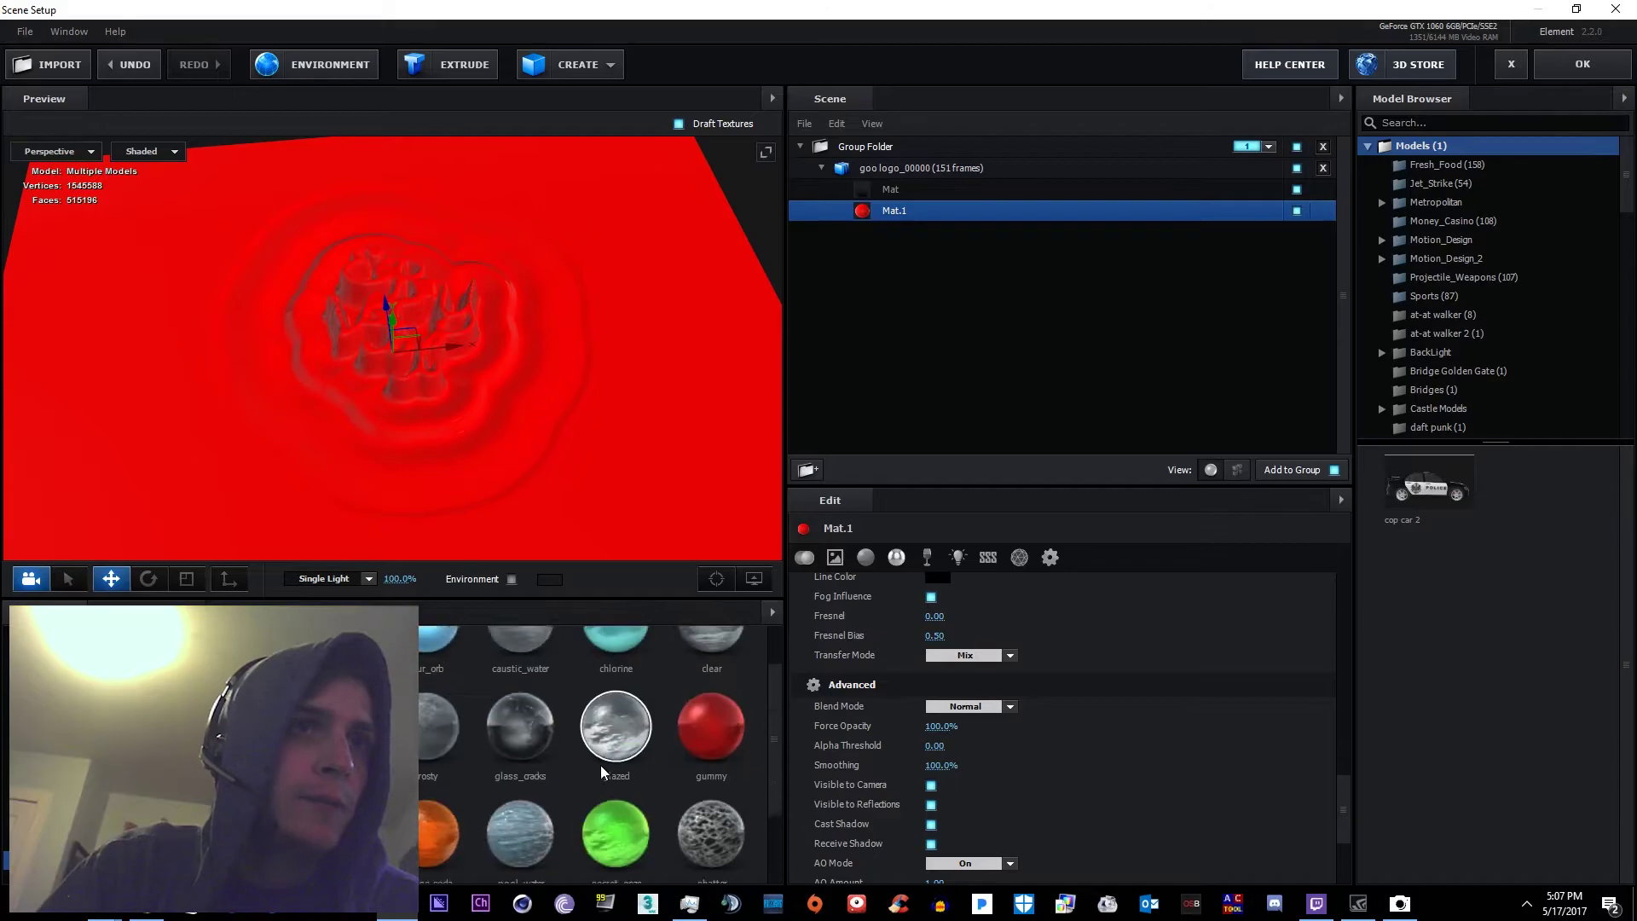
pyautogui.scroll(-1, 608, 772)
pyautogui.moveTo(617, 811); pyautogui.dragTo(640, 329)
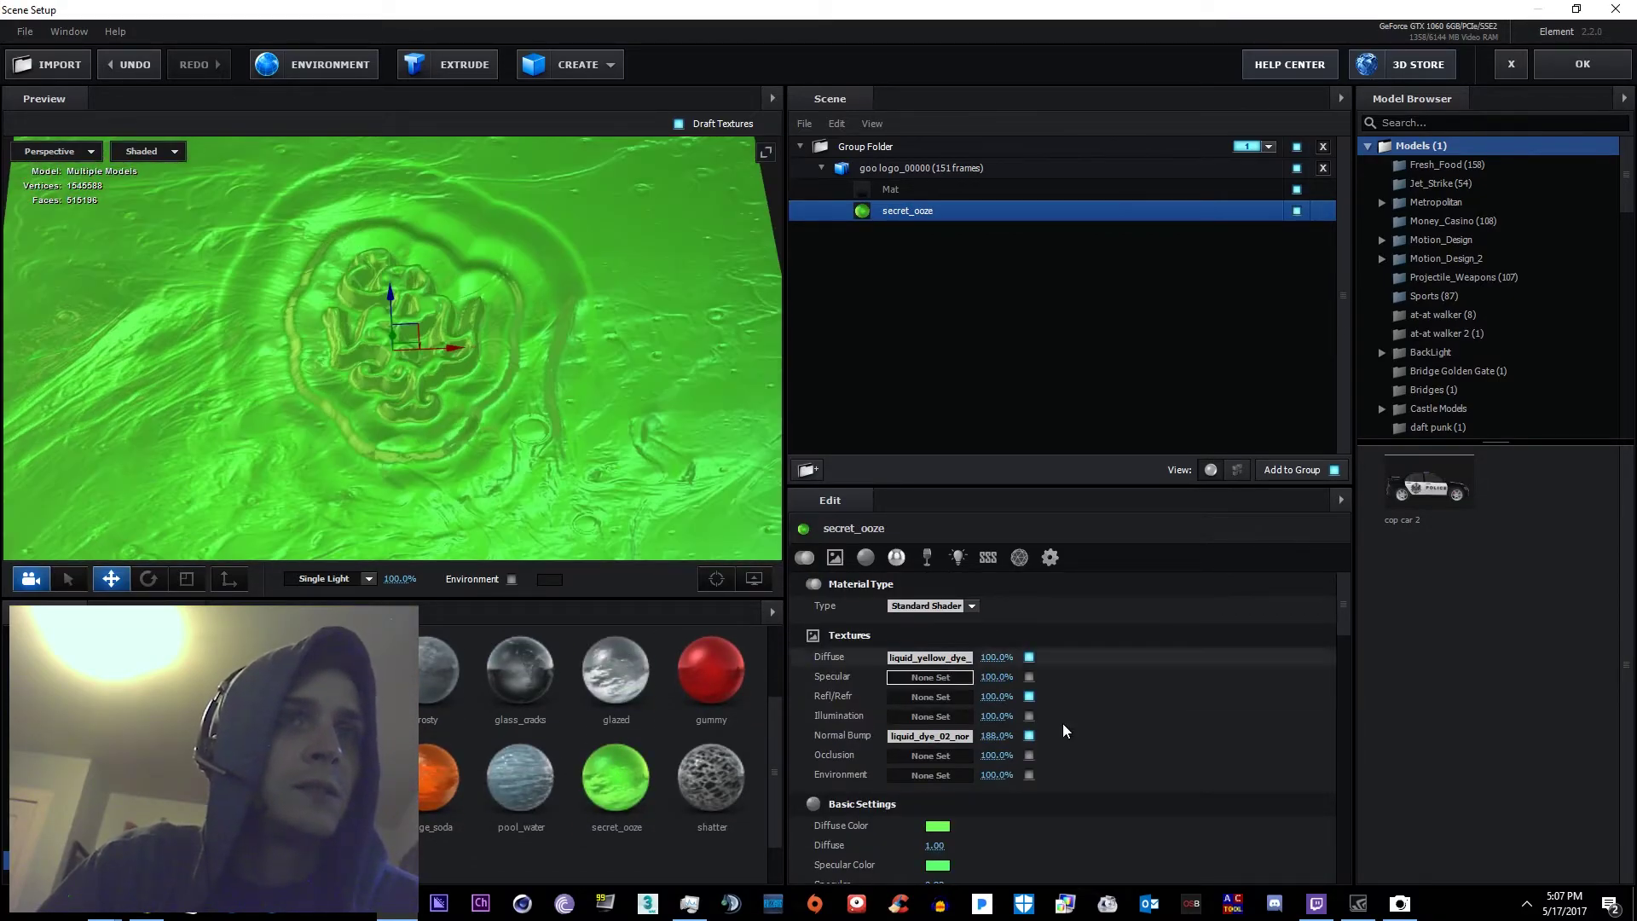
# Set the secret_ooze material's refraction color tint to FF8481
pyautogui.scroll(-6, 1064, 732)
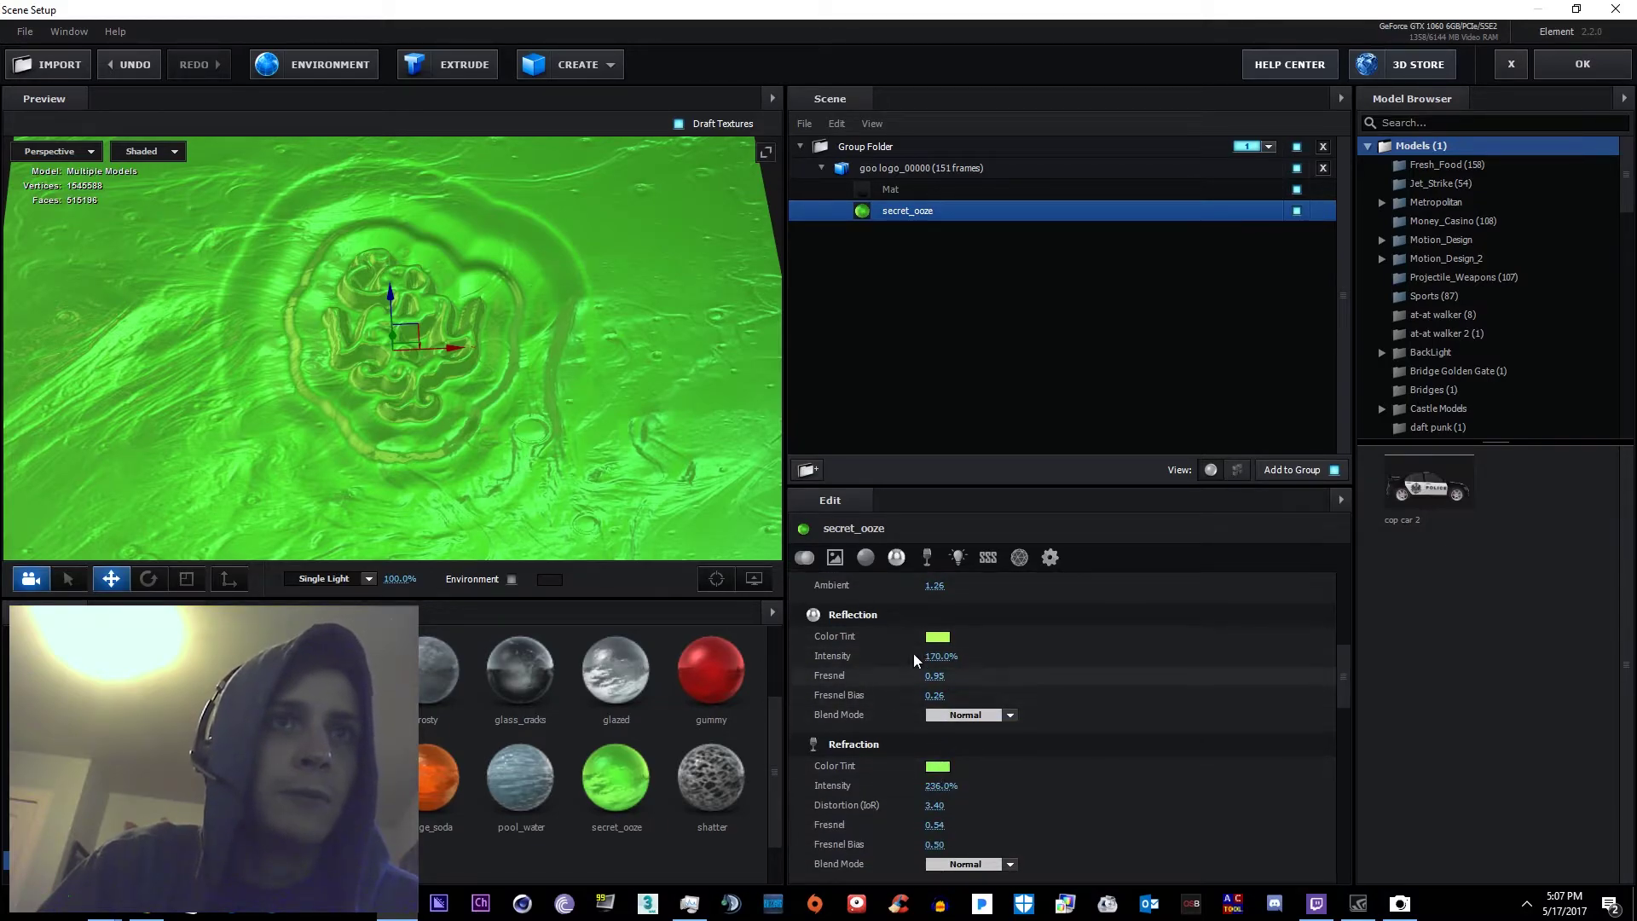
pyautogui.click(935, 770)
pyautogui.moveTo(924, 765)
pyautogui.mouseDown()
pyautogui.moveTo(917, 691)
pyautogui.moveTo(892, 760)
pyautogui.moveTo(902, 674)
pyautogui.mouseUp()
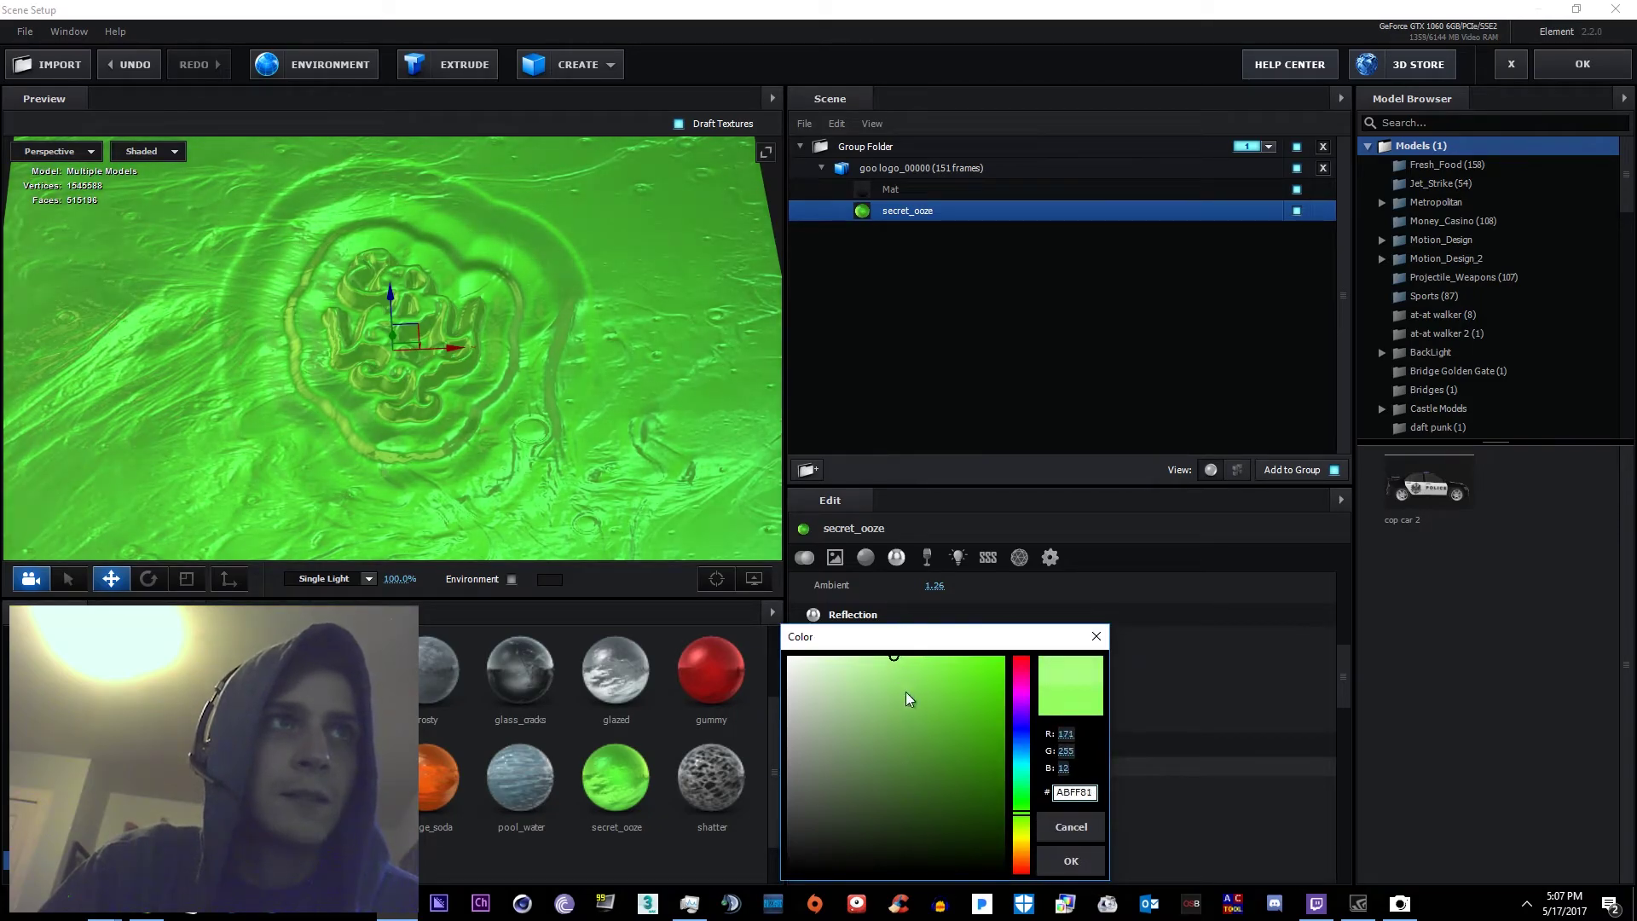
pyautogui.moveTo(1024, 855); pyautogui.dragTo(1016, 881)
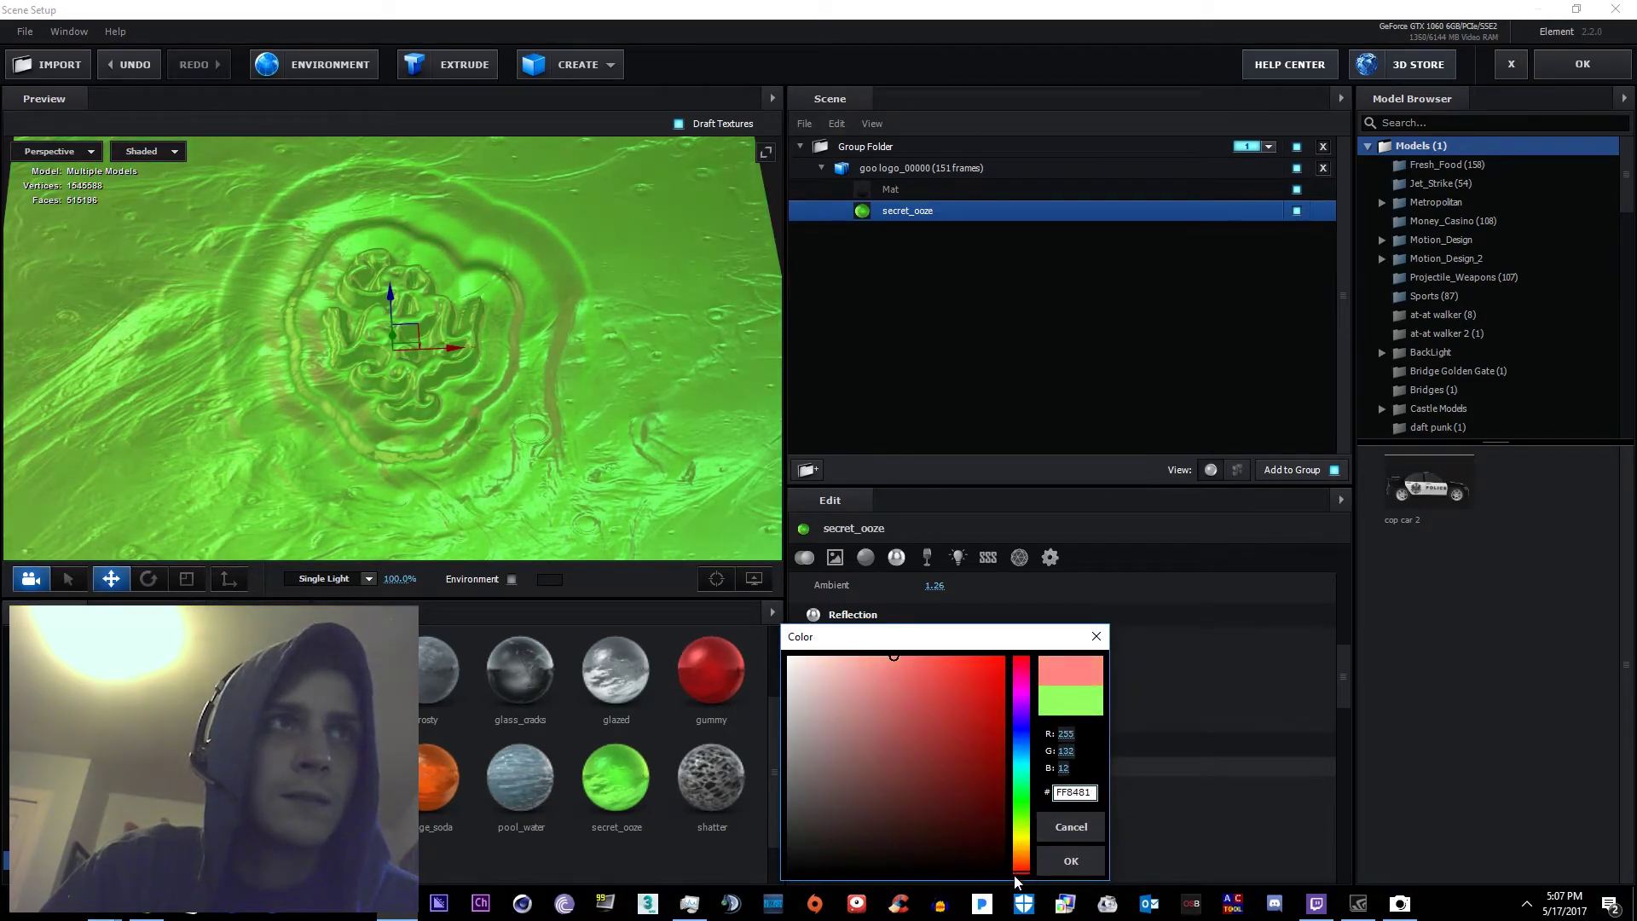
pyautogui.click(1047, 866)
# Set the secret_ooze material's reflection color tint to yellow, EAFF00
pyautogui.click(936, 637)
pyautogui.moveTo(884, 583)
pyautogui.mouseDown()
pyautogui.moveTo(866, 556)
pyautogui.moveTo(894, 637)
pyautogui.moveTo(930, 599)
pyautogui.mouseUp()
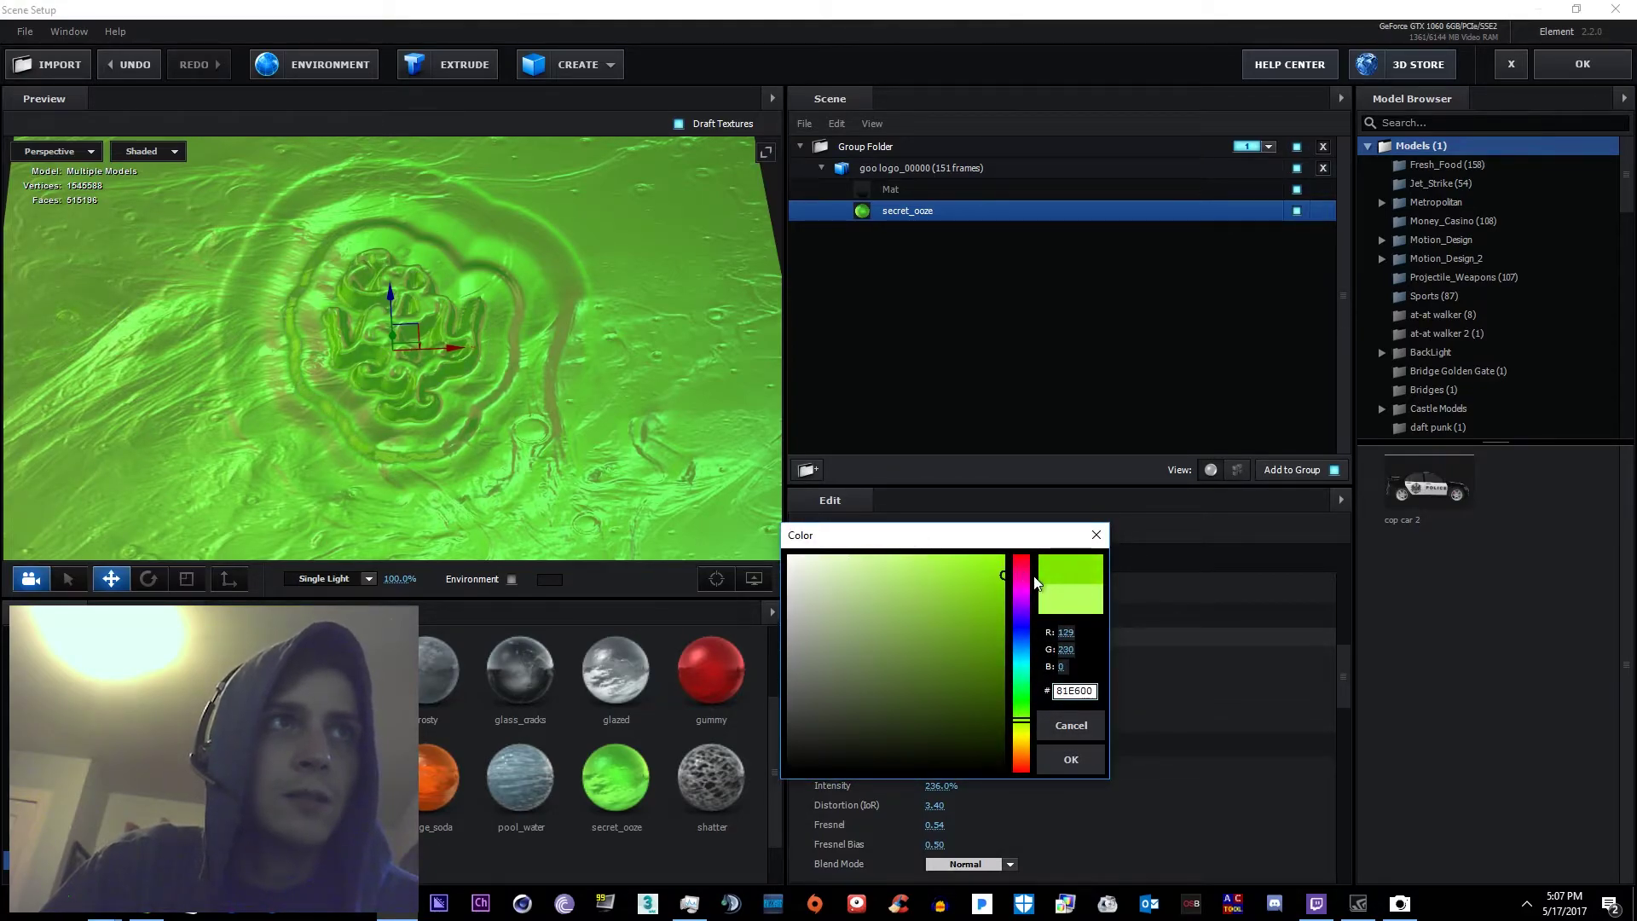
pyautogui.moveTo(1024, 722)
pyautogui.mouseDown()
pyautogui.moveTo(1023, 769)
pyautogui.moveTo(1021, 723)
pyautogui.moveTo(1017, 740)
pyautogui.mouseUp()
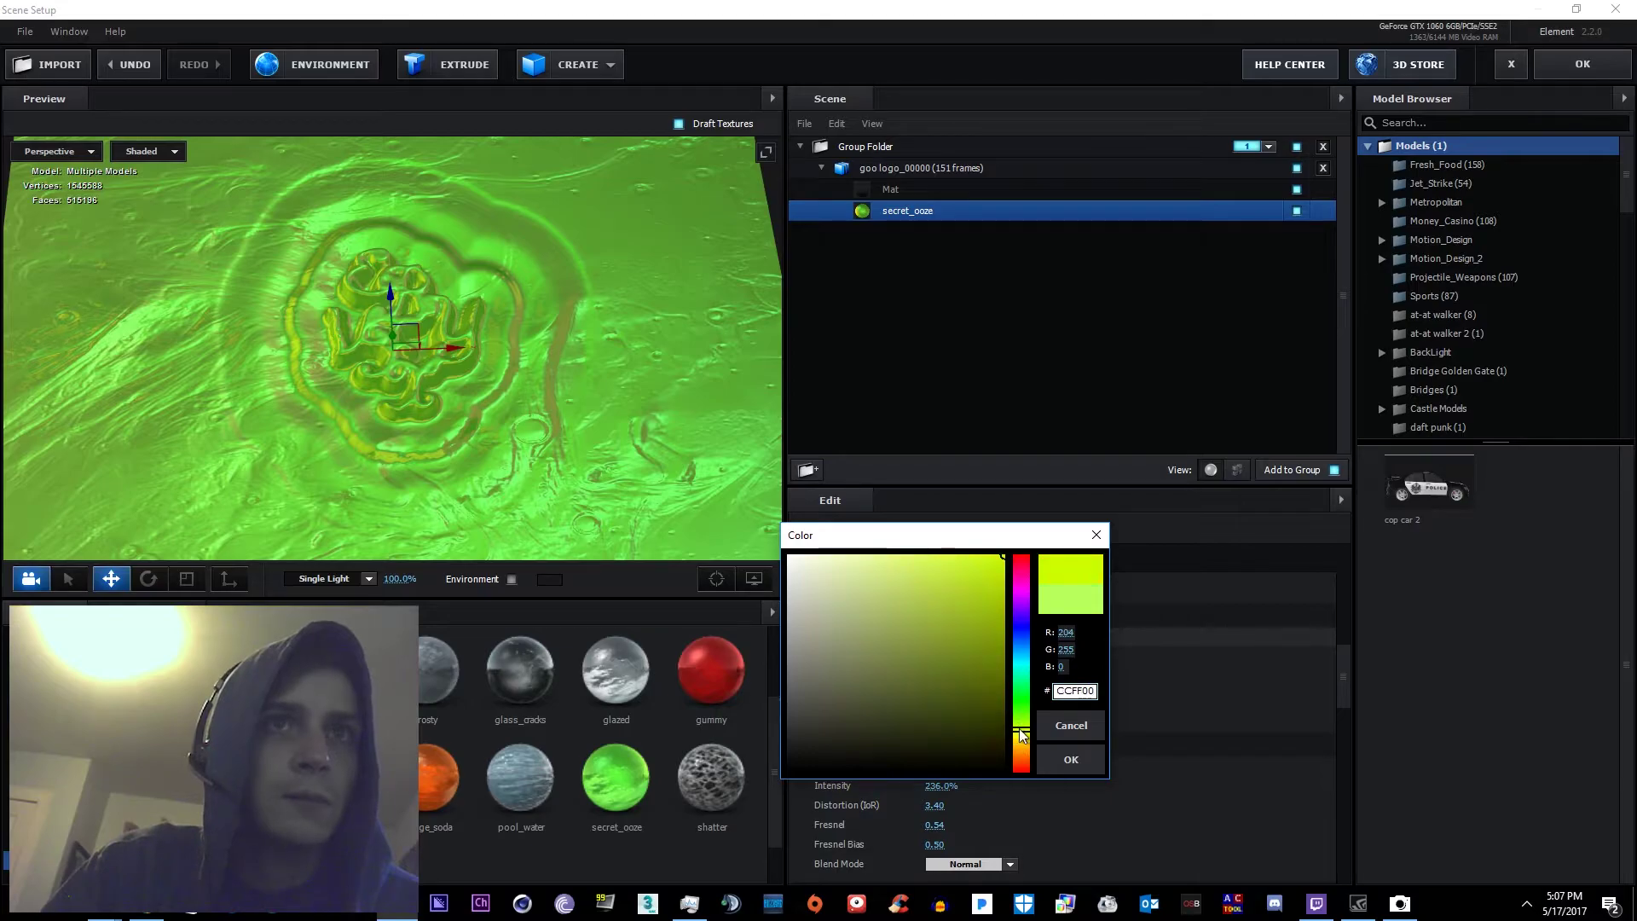
pyautogui.moveTo(1020, 734); pyautogui.dragTo(1017, 735)
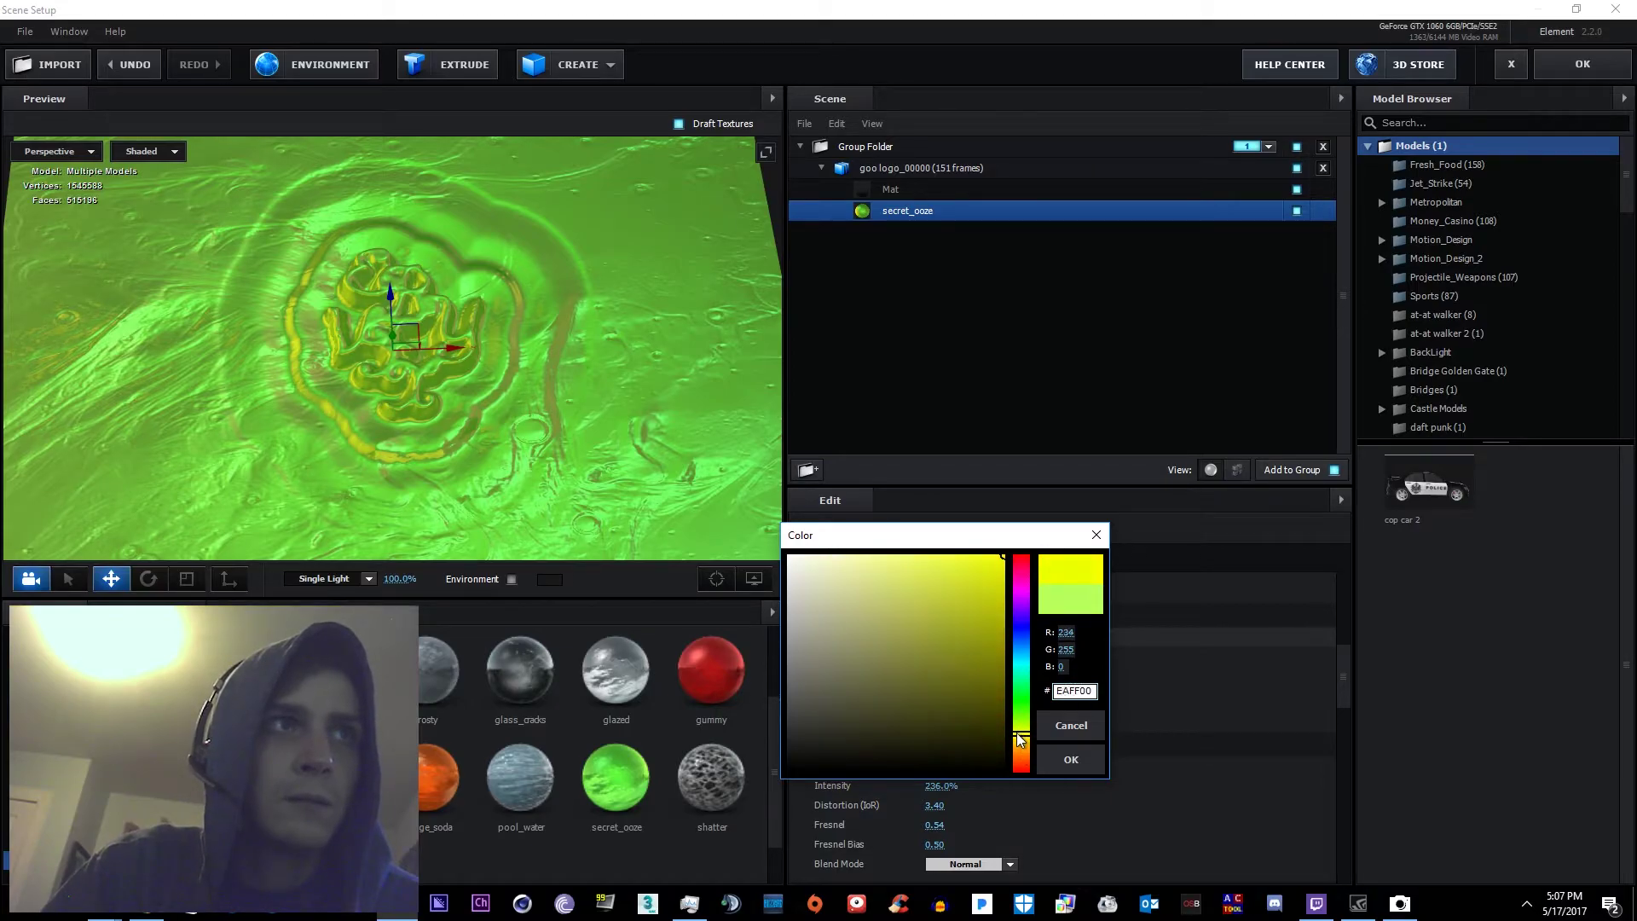
pyautogui.click(1050, 768)
# Set the secret_ooze material's illumination color to orange, EFA71D
pyautogui.scroll(-4, 1004, 725)
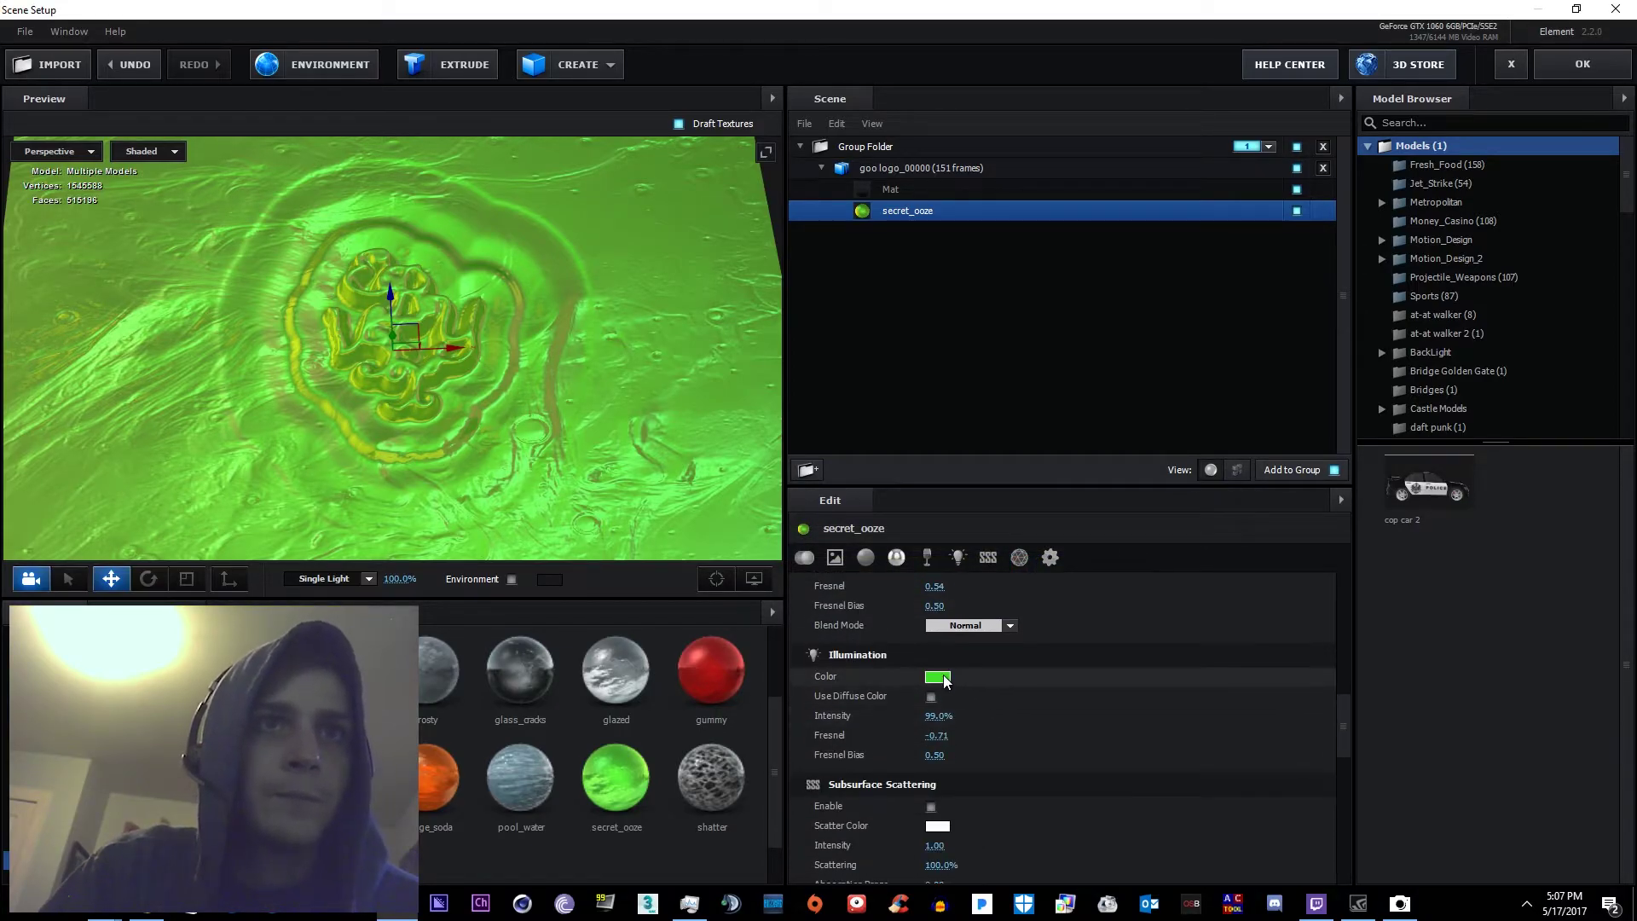
pyautogui.click(943, 681)
pyautogui.moveTo(948, 669)
pyautogui.mouseDown()
pyautogui.moveTo(963, 744)
pyautogui.moveTo(923, 605)
pyautogui.moveTo(911, 651)
pyautogui.moveTo(1035, 597)
pyautogui.moveTo(965, 623)
pyautogui.moveTo(977, 608)
pyautogui.mouseUp()
pyautogui.moveTo(1022, 747)
pyautogui.mouseDown()
pyautogui.moveTo(1027, 808)
pyautogui.moveTo(1027, 793)
pyautogui.mouseUp()
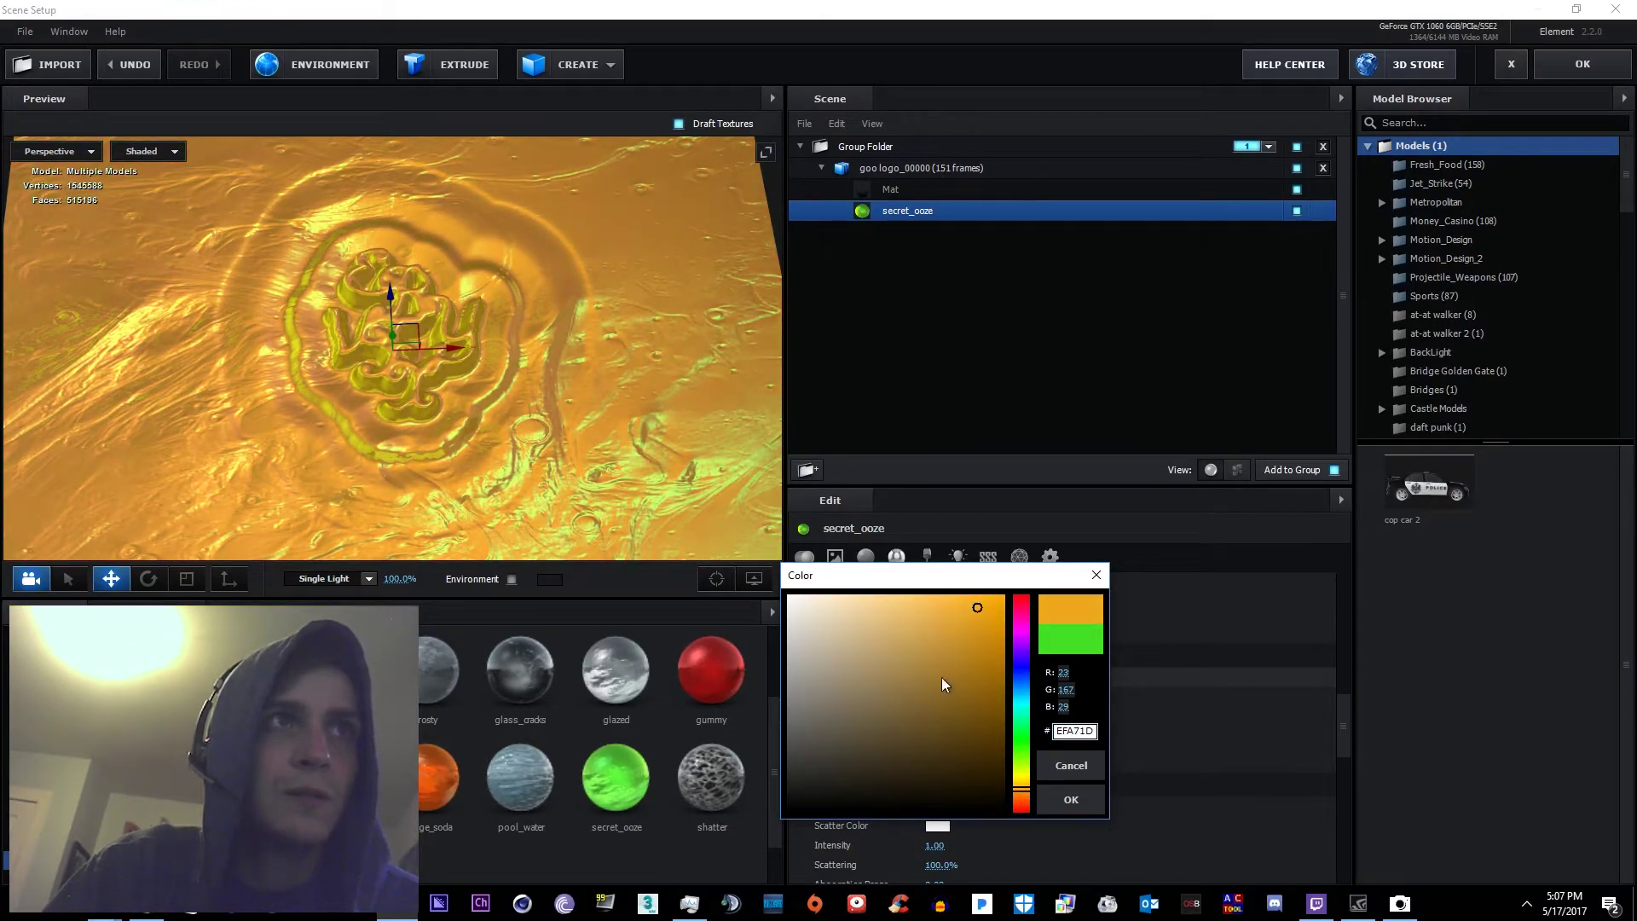
pyautogui.click(620, 385)
pyautogui.click(628, 445)
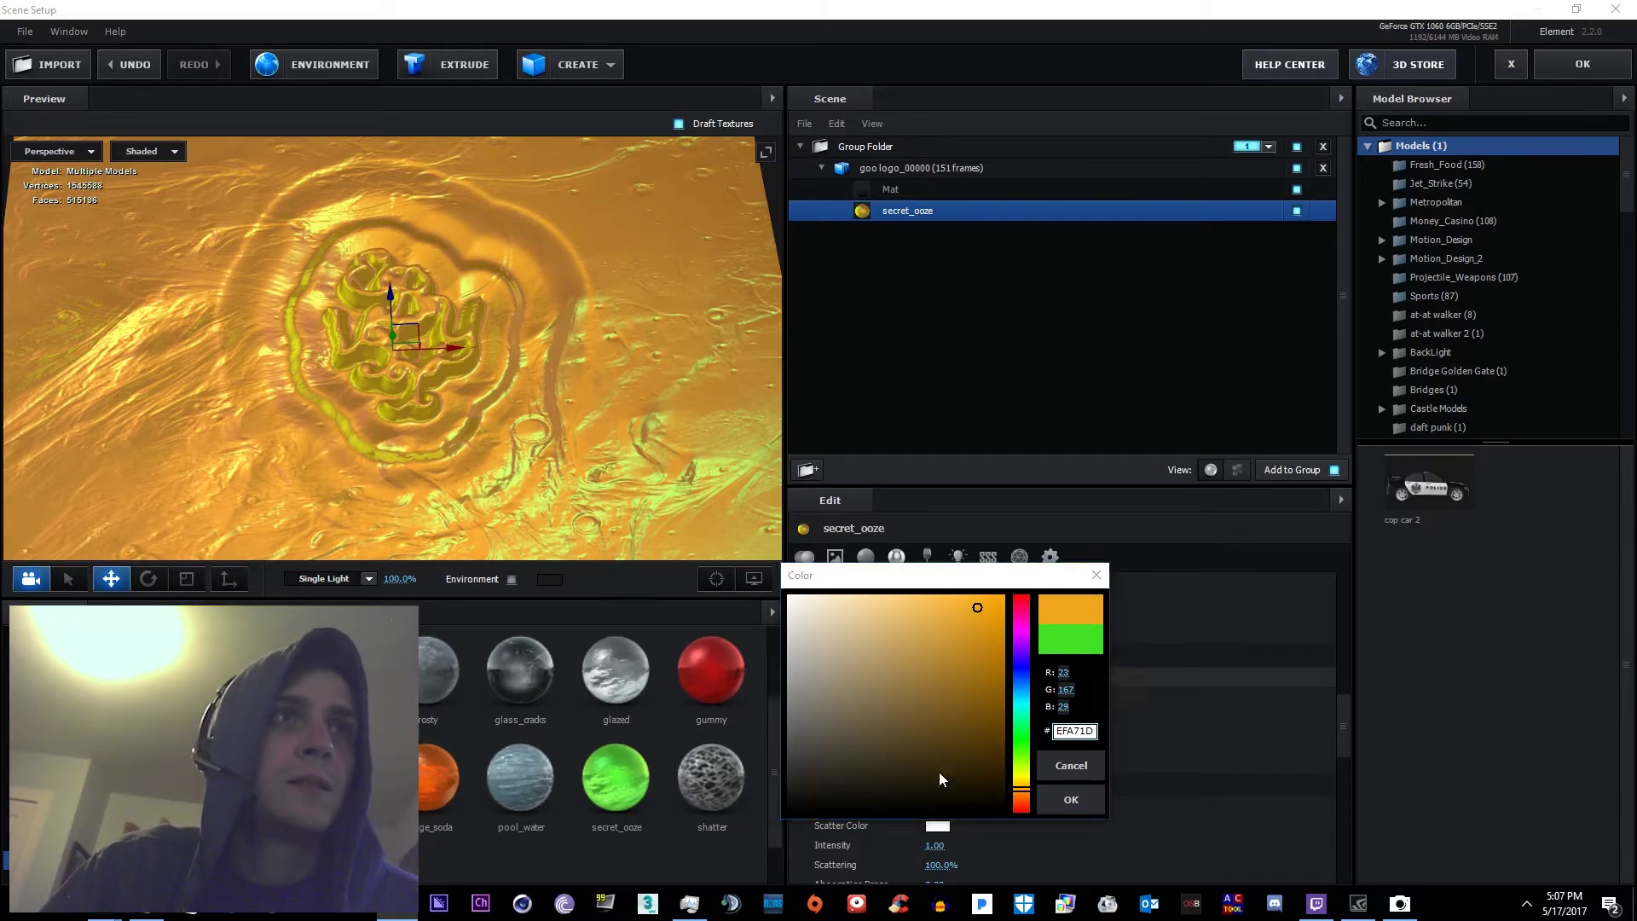
pyautogui.click(1075, 803)
# Set the secret_ooze material's refraction color tint to orange, FCA000
pyautogui.moveTo(530, 348)
pyautogui.mouseDown()
pyautogui.moveTo(529, 375)
pyautogui.moveTo(543, 367)
pyautogui.moveTo(528, 319)
pyautogui.mouseUp()
pyautogui.scroll(9, 987, 666)
pyautogui.scroll(-3, 976, 683)
pyautogui.moveTo(530, 454); pyautogui.dragTo(552, 425)
pyautogui.scroll(-3, 559, 440)
pyautogui.click(943, 829)
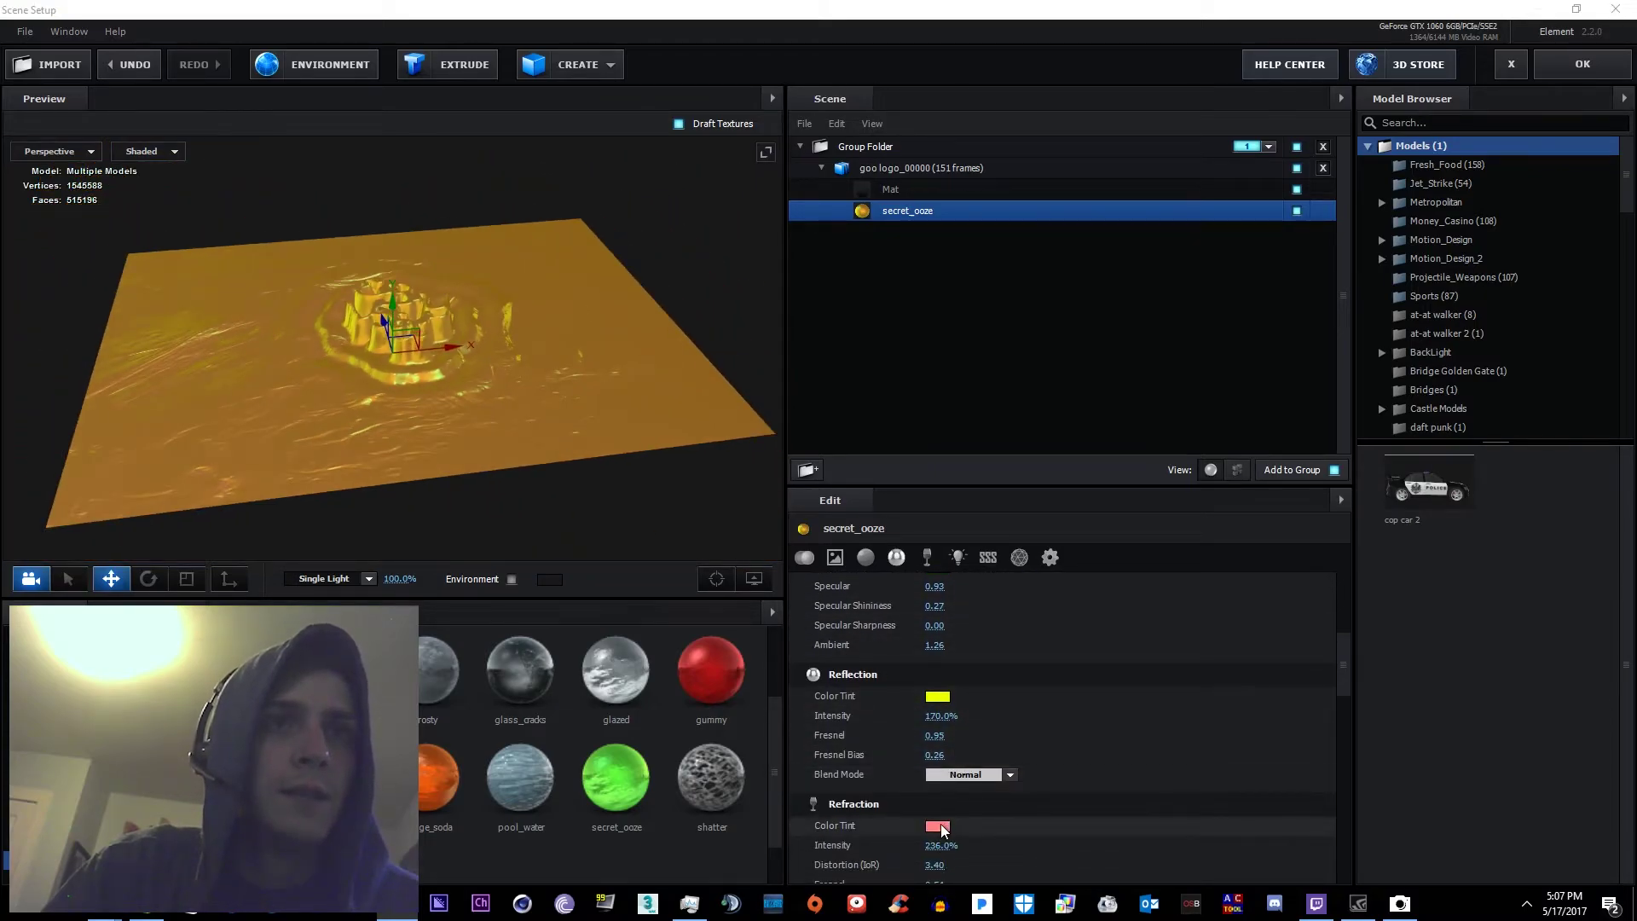
pyautogui.moveTo(1020, 782); pyautogui.dragTo(1017, 852)
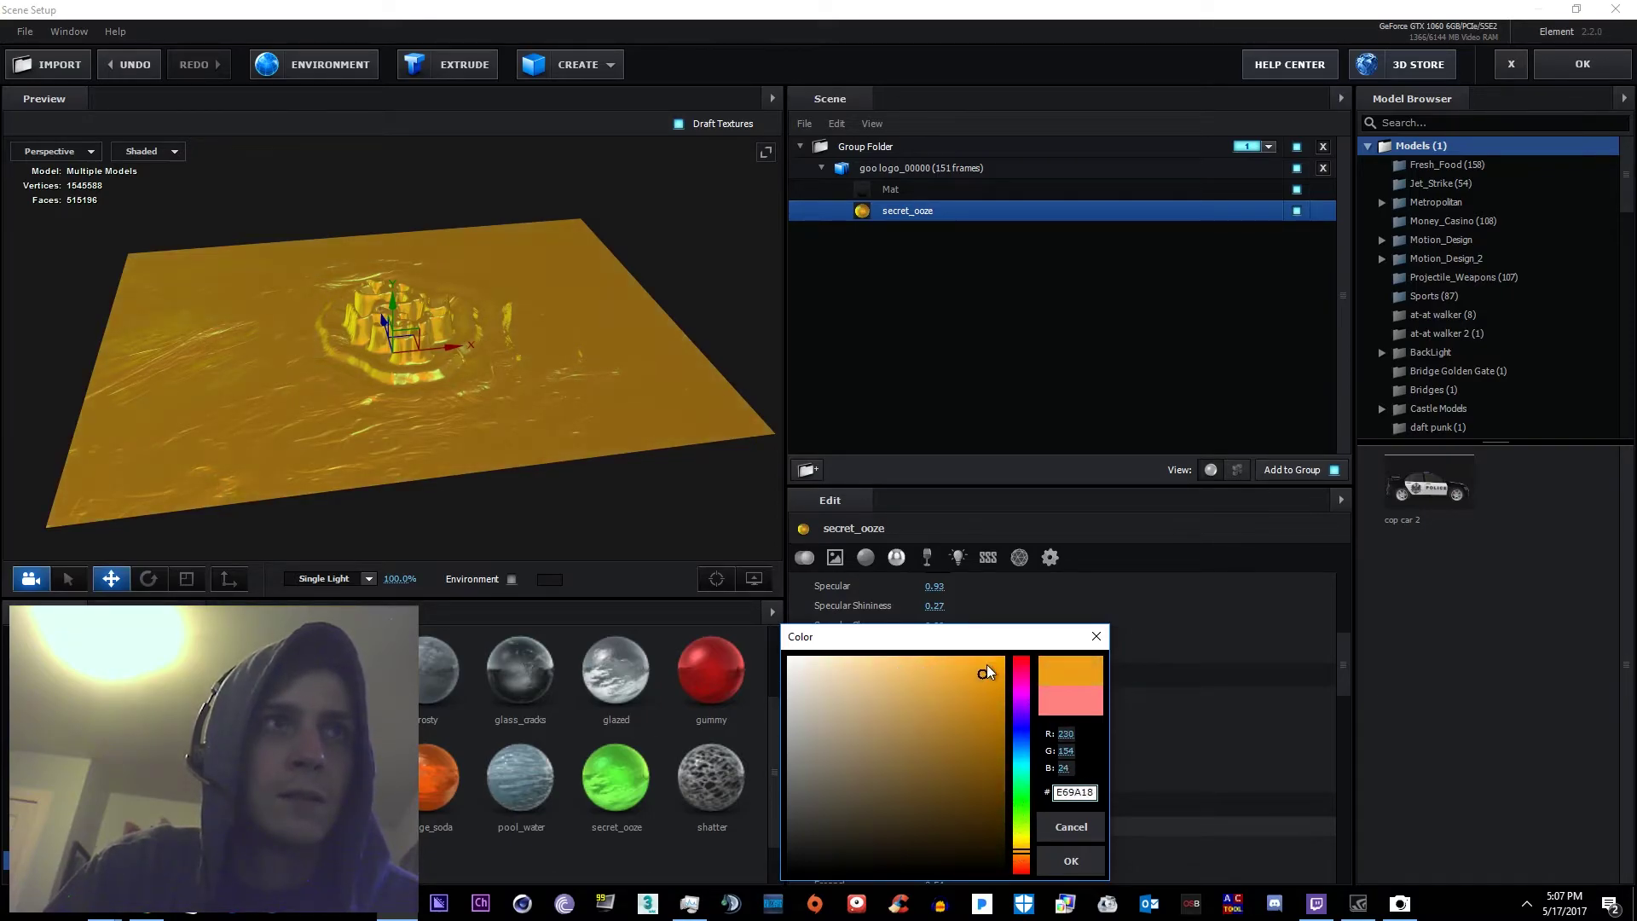
pyautogui.click(1071, 857)
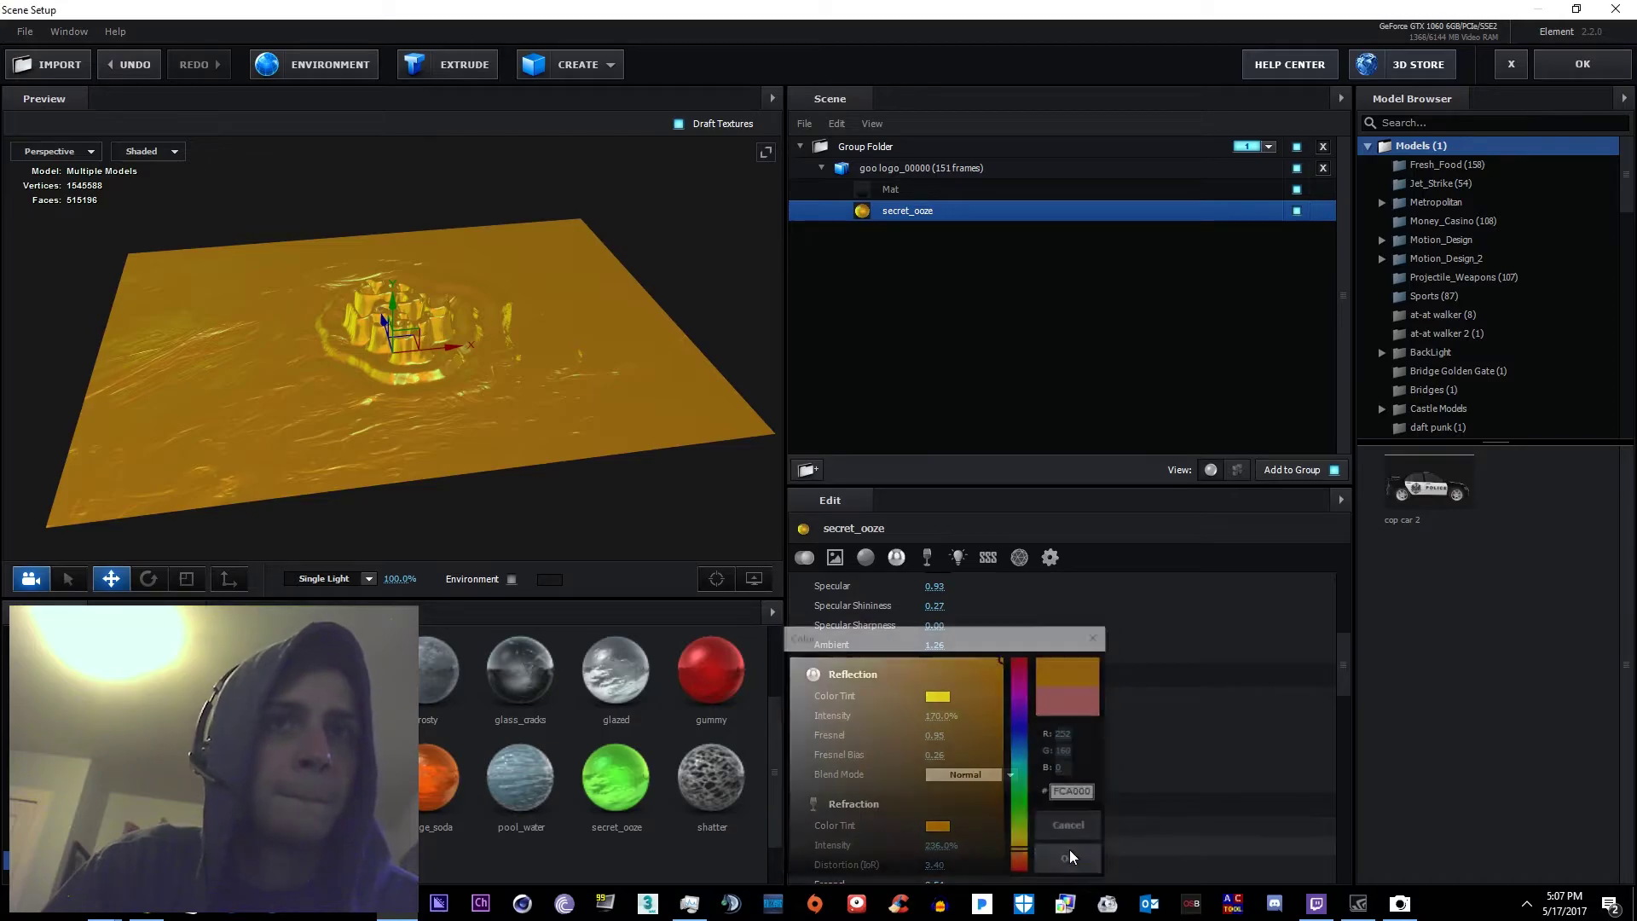
# Set the goo logo model's UV Repeat to 2.00 in both directions
pyautogui.moveTo(546, 377); pyautogui.dragTo(498, 411)
pyautogui.scroll(3, 498, 396)
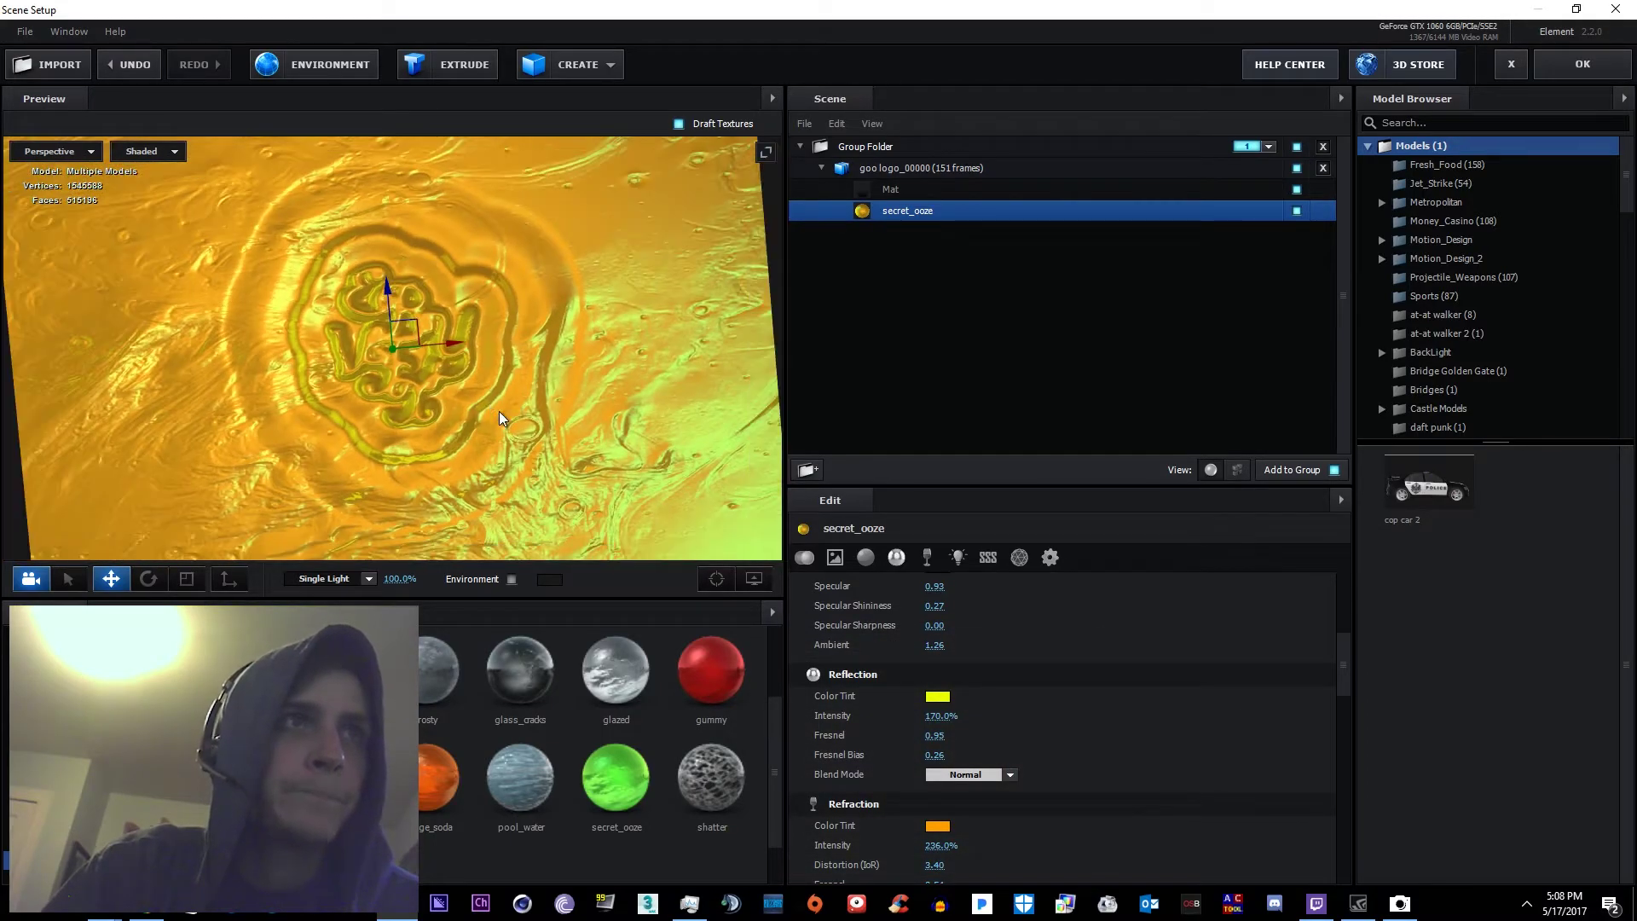
pyautogui.scroll(-2, 539, 291)
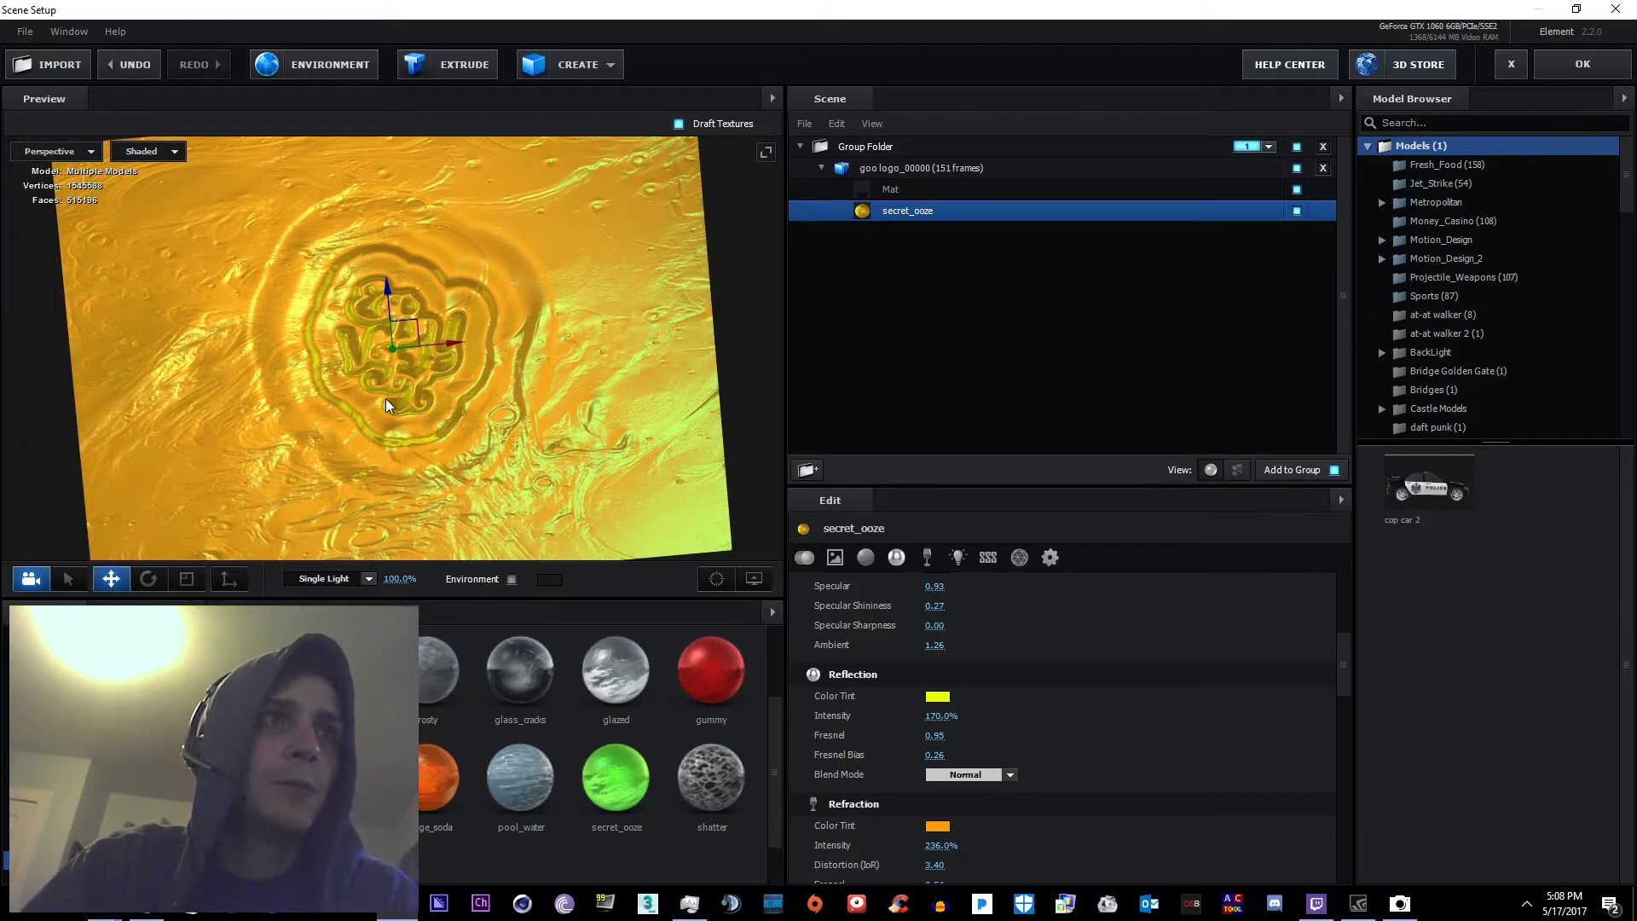
pyautogui.click(921, 171)
pyautogui.scroll(-4, 1038, 795)
pyautogui.scroll(1, 999, 760)
pyautogui.scroll(3, 993, 759)
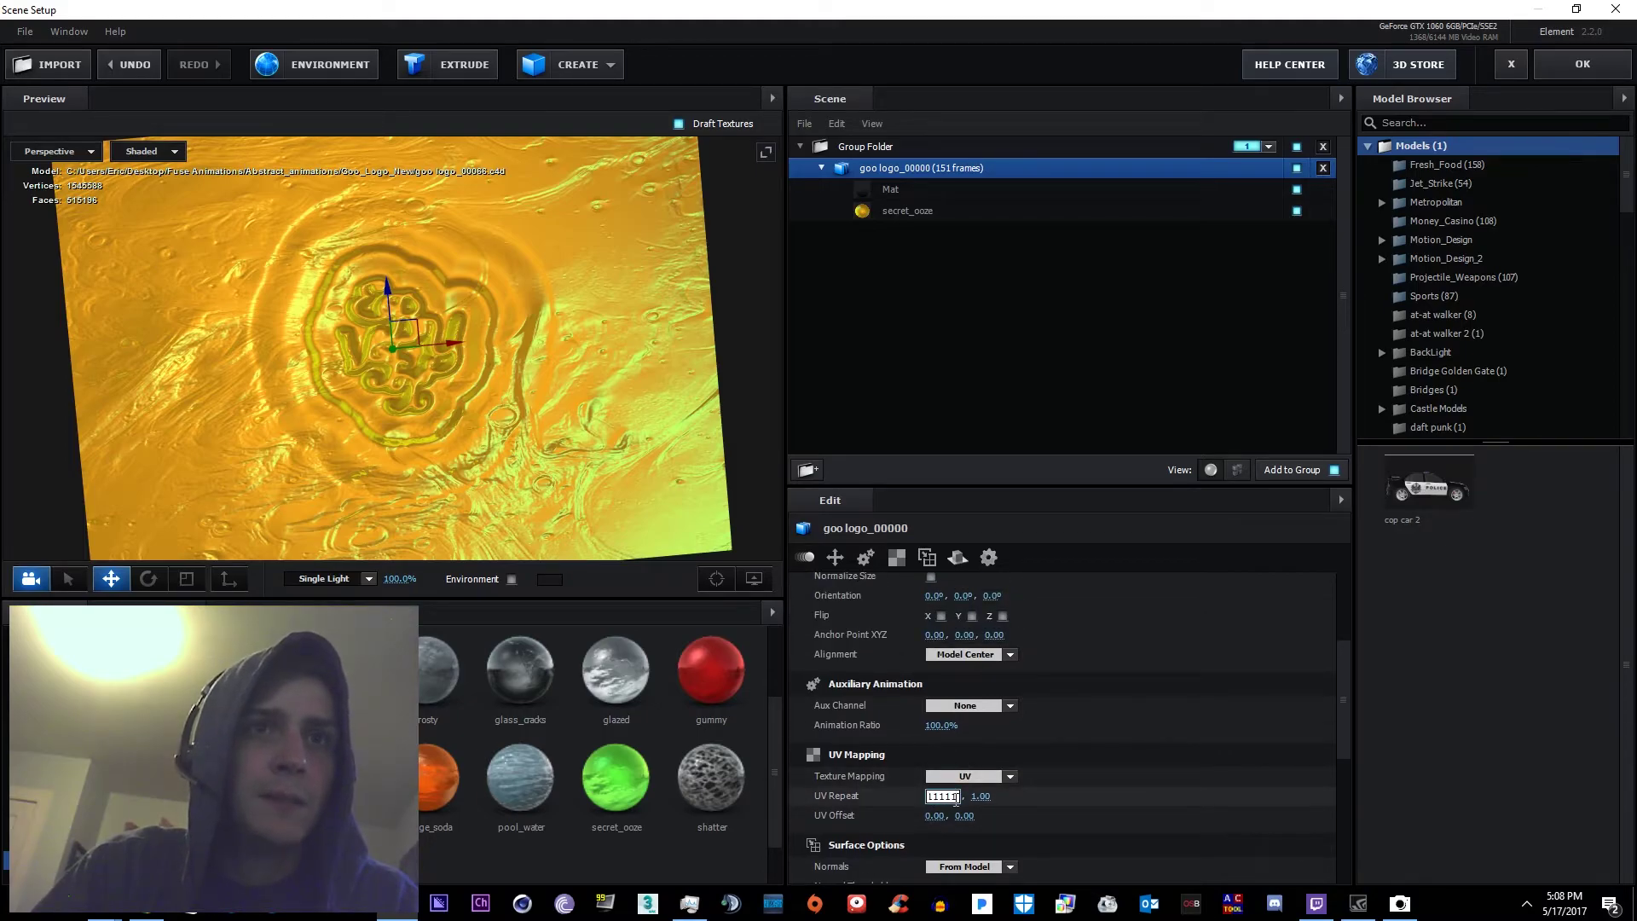
pyautogui.click(979, 798)
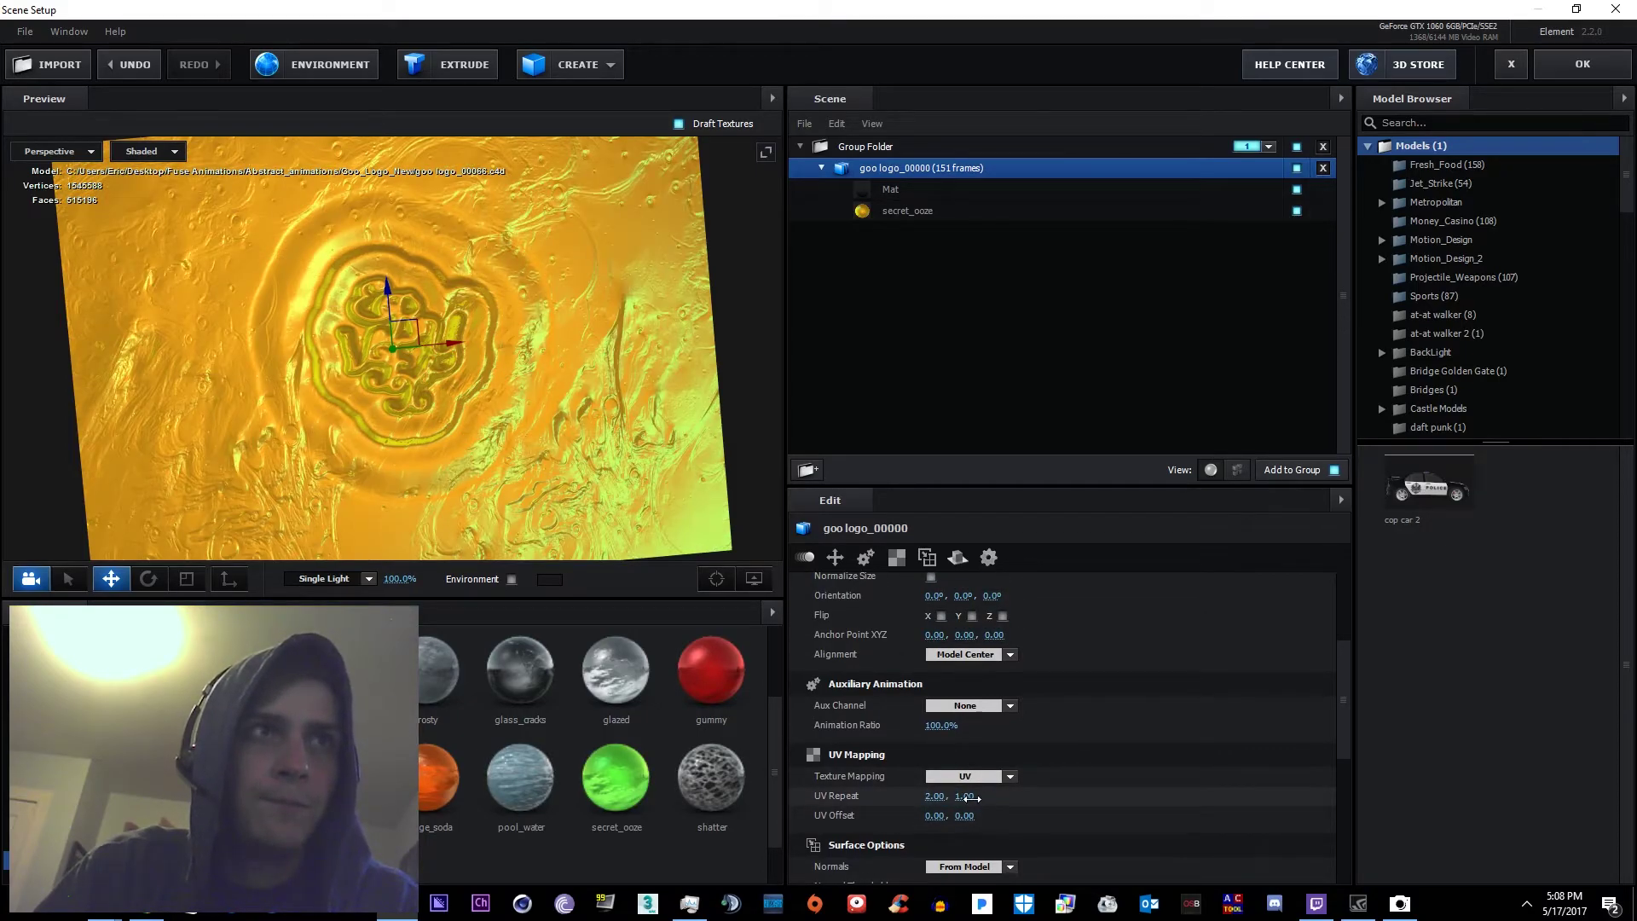
pyautogui.write('2')
pyautogui.press('Return')
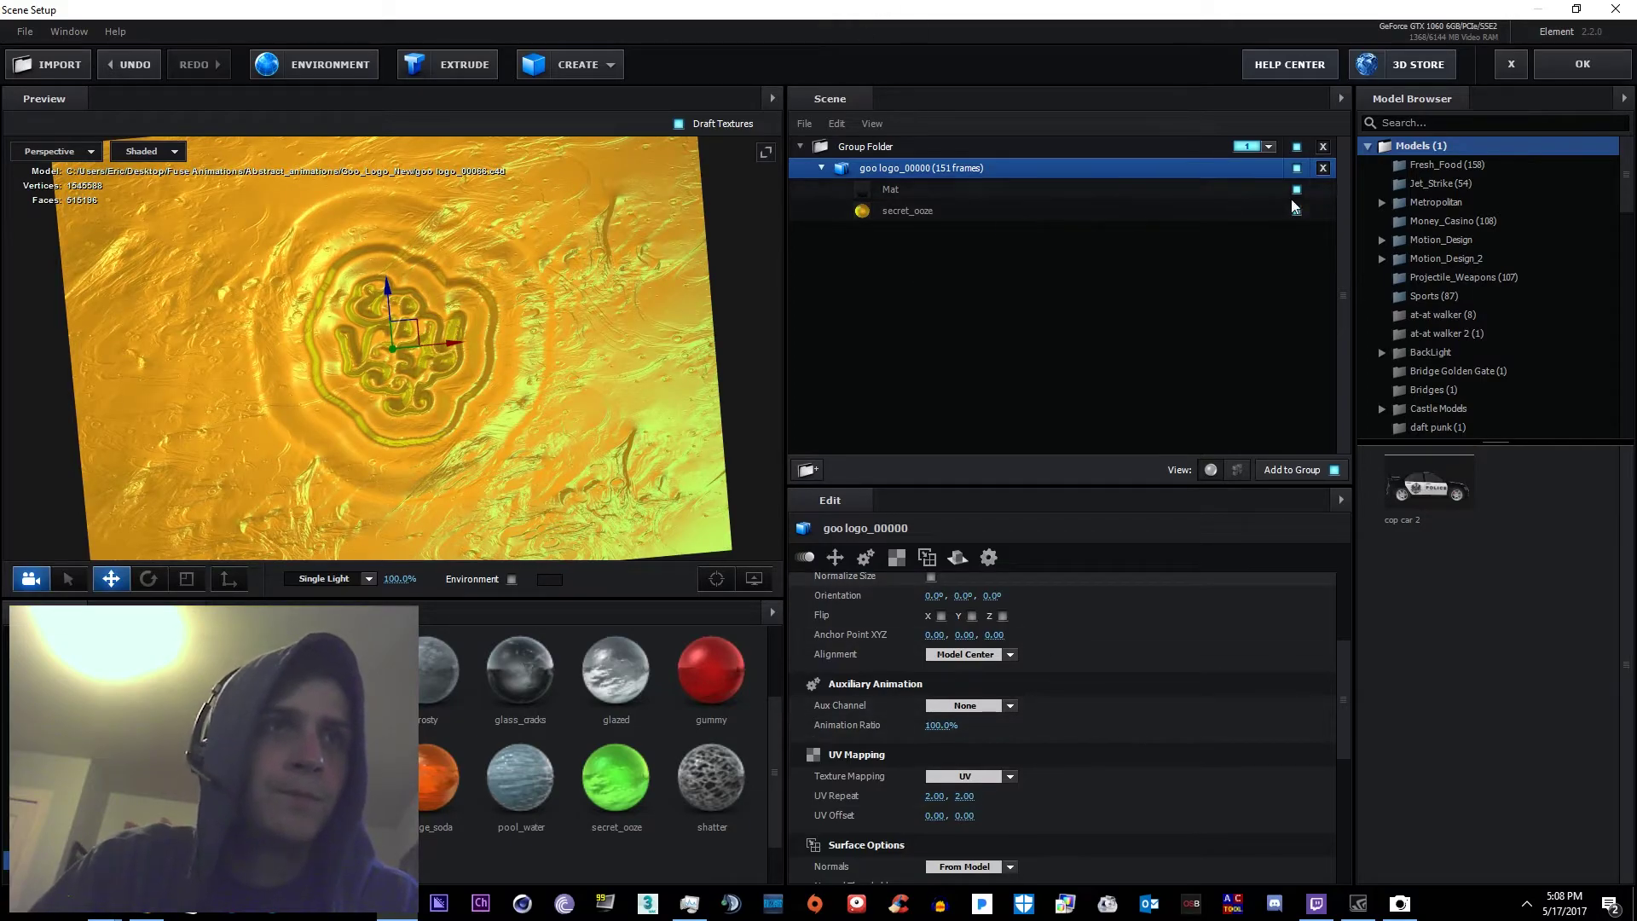
# Apply the Element scene and add a null object and a camera to the Gooey composition
pyautogui.click(1542, 81)
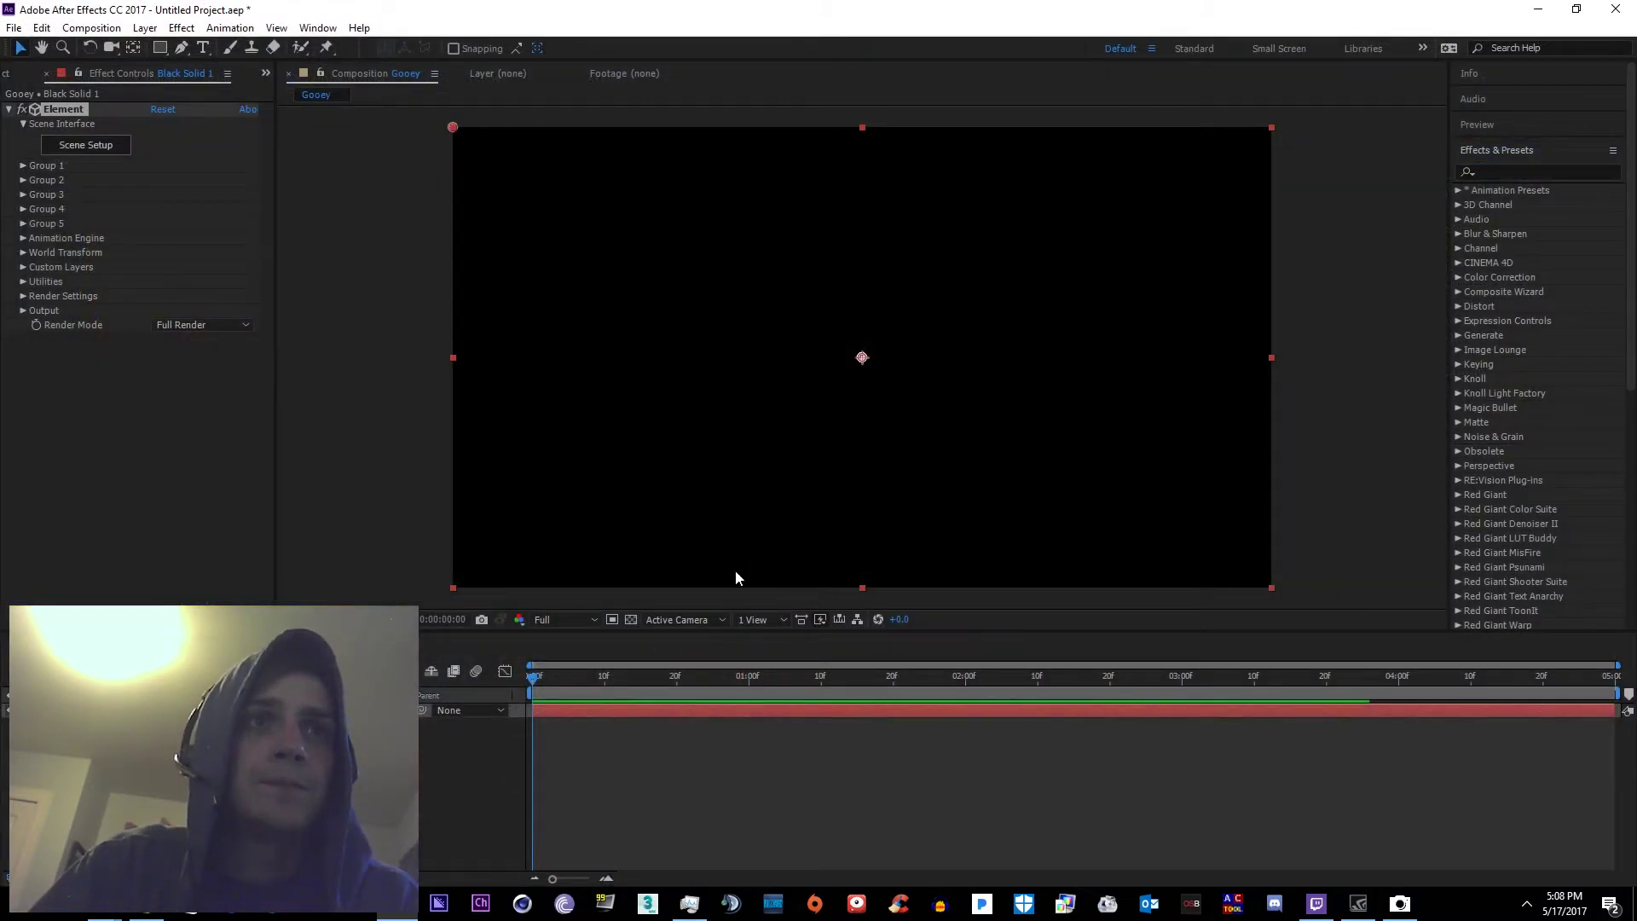
pyautogui.click(145, 28)
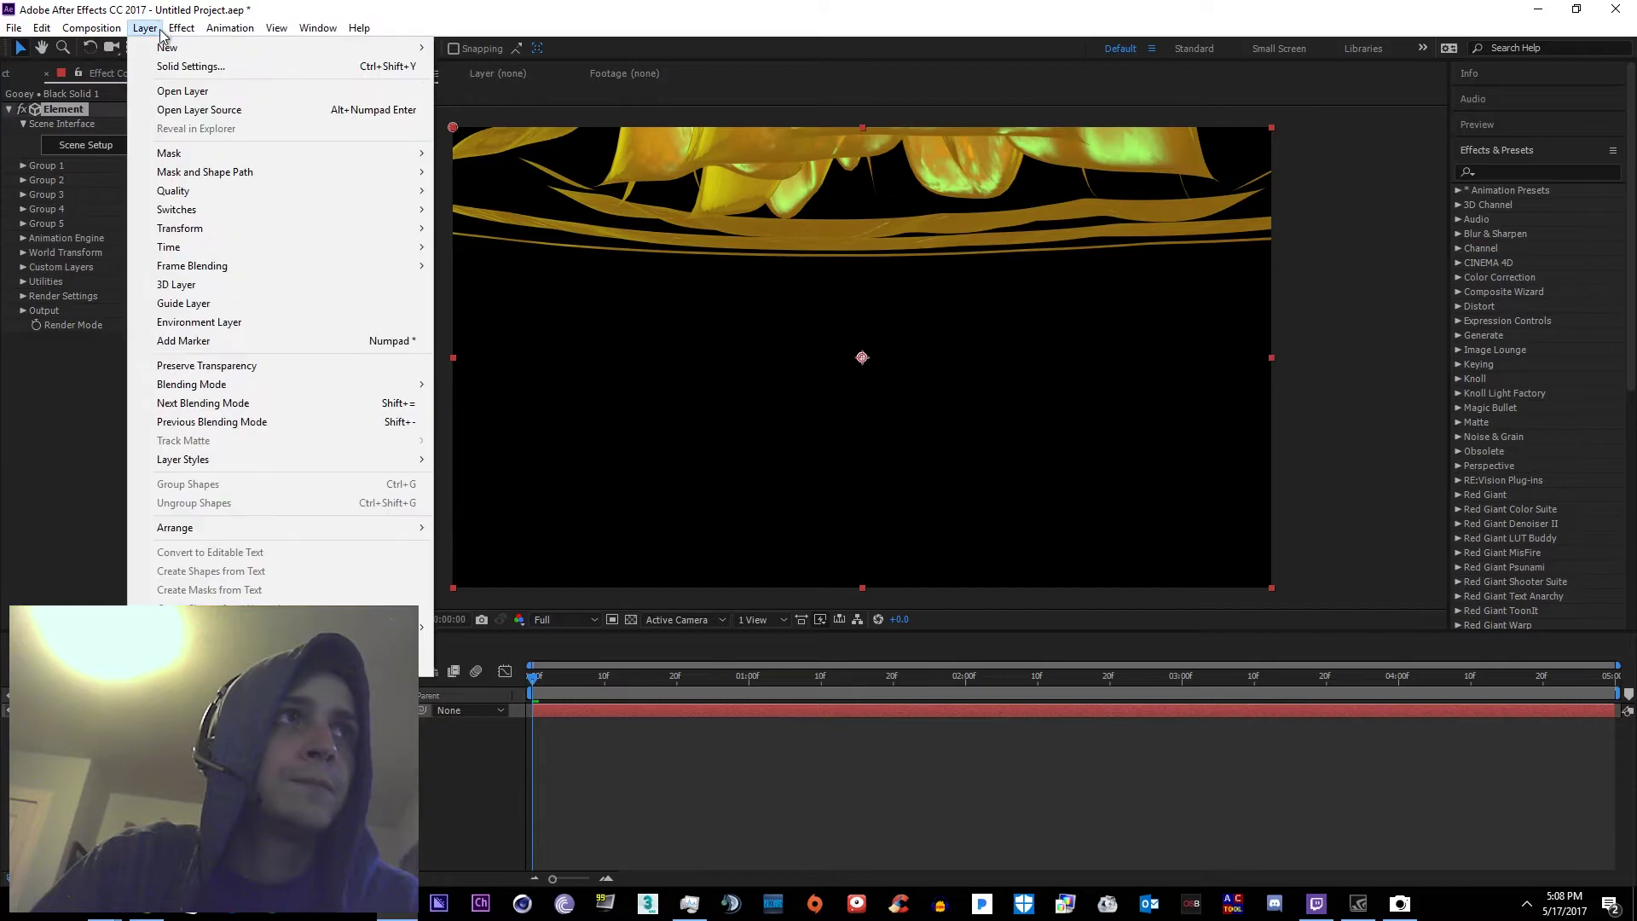
pyautogui.moveTo(218, 51)
pyautogui.click(493, 122)
pyautogui.click(147, 28)
pyautogui.moveTo(166, 47)
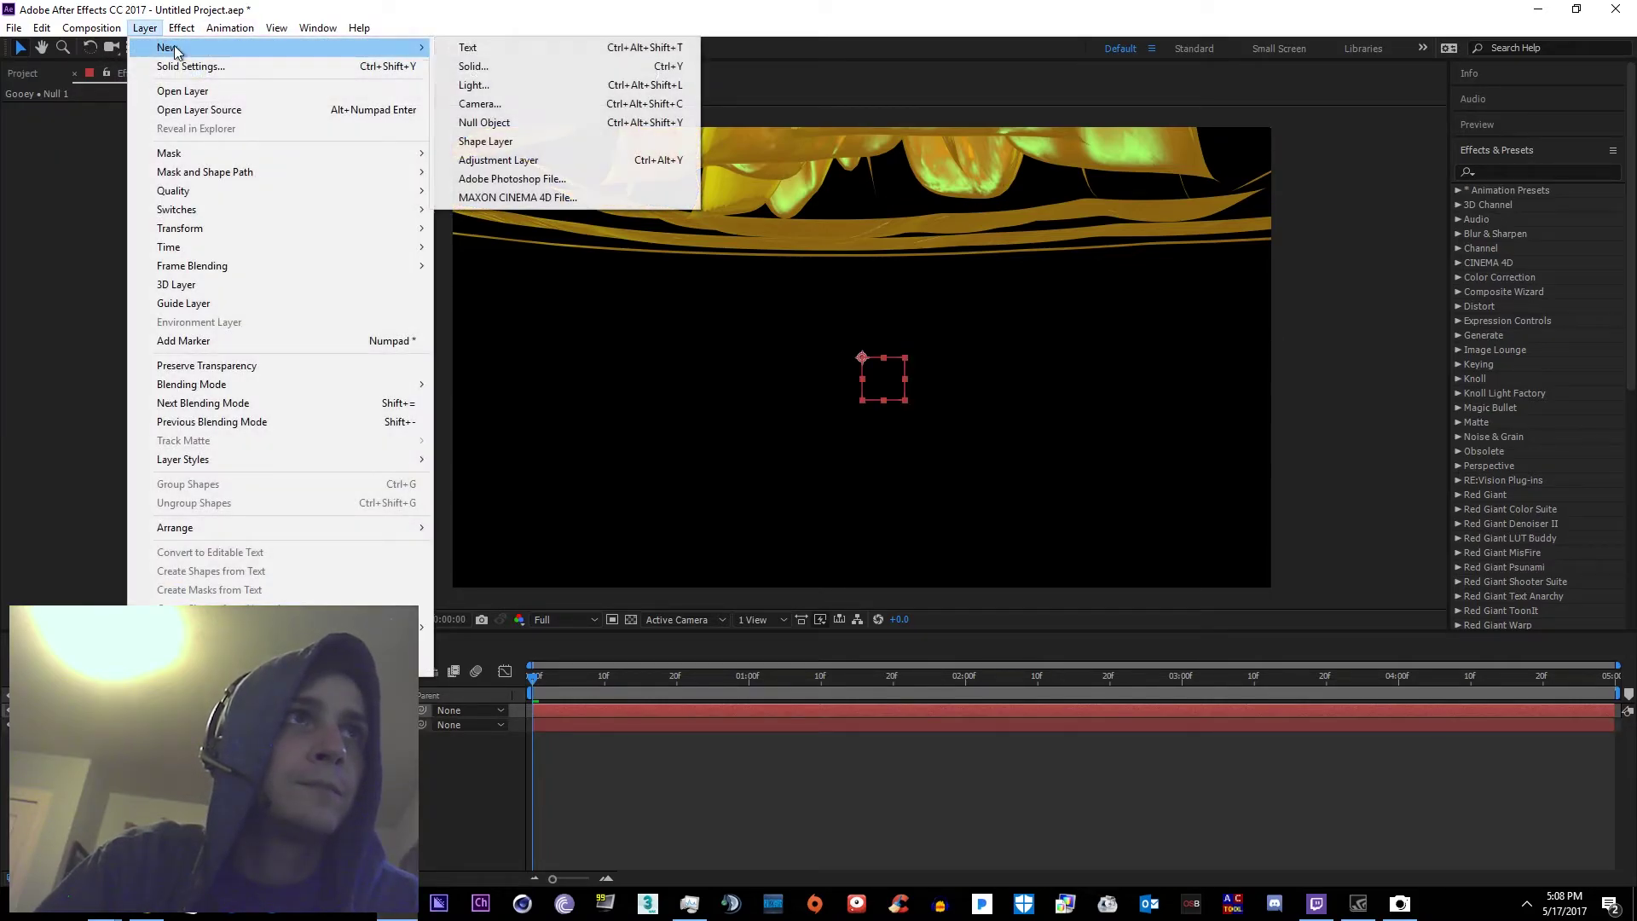
pyautogui.click(493, 103)
pyautogui.click(1389, 804)
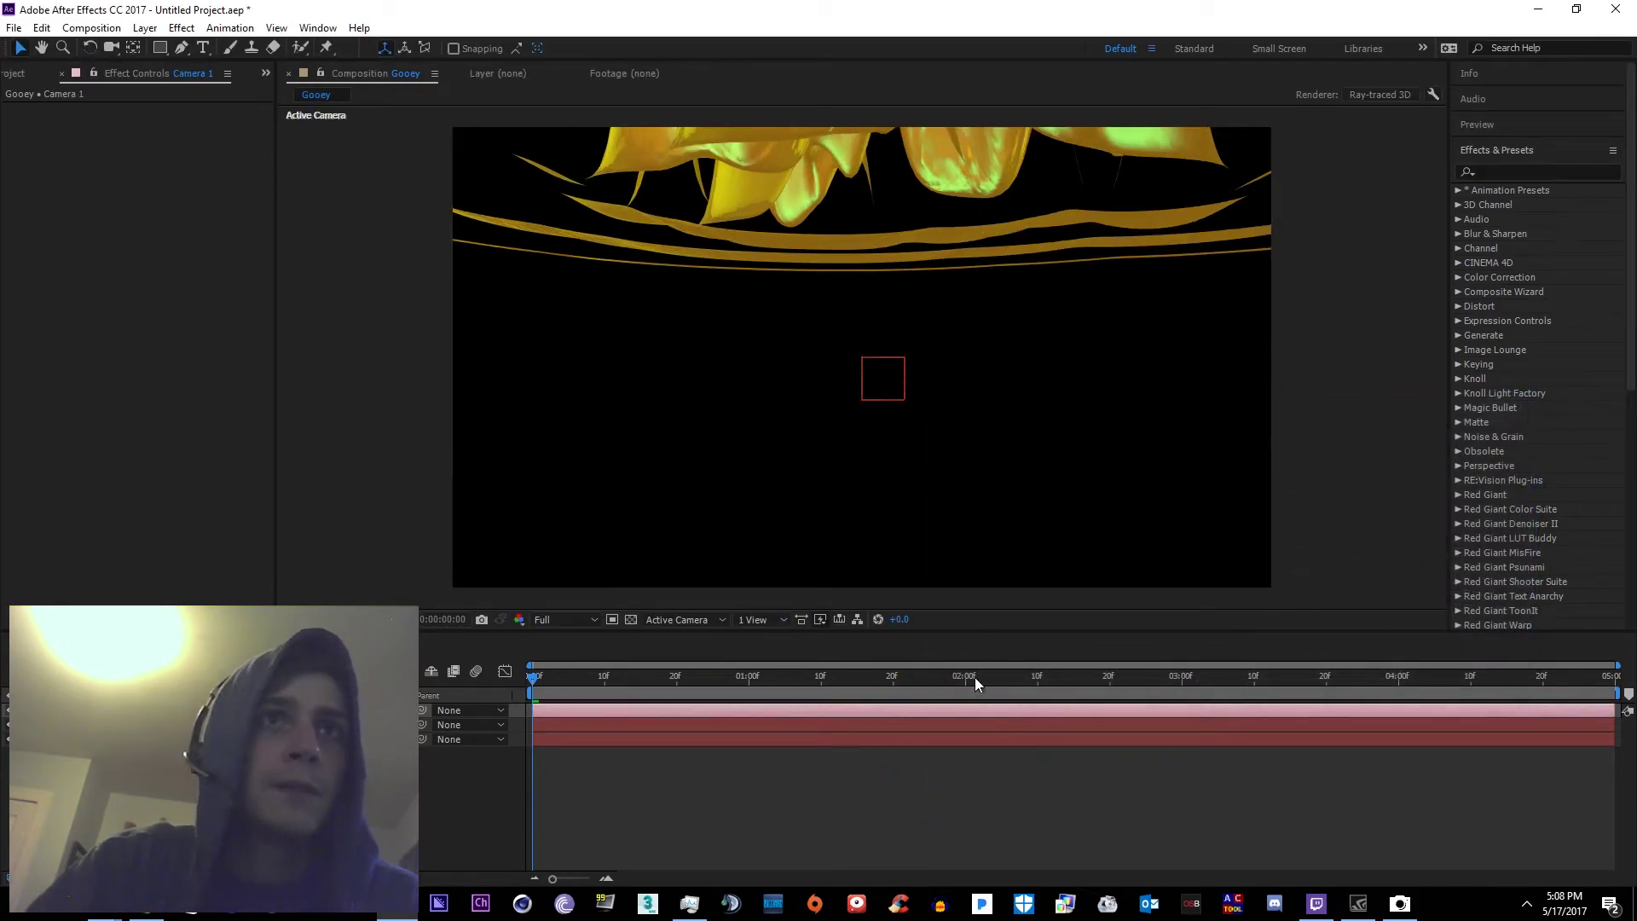
# Parent the camera to the null and try rotating the null as a 3D layer
pyautogui.click(128, 711)
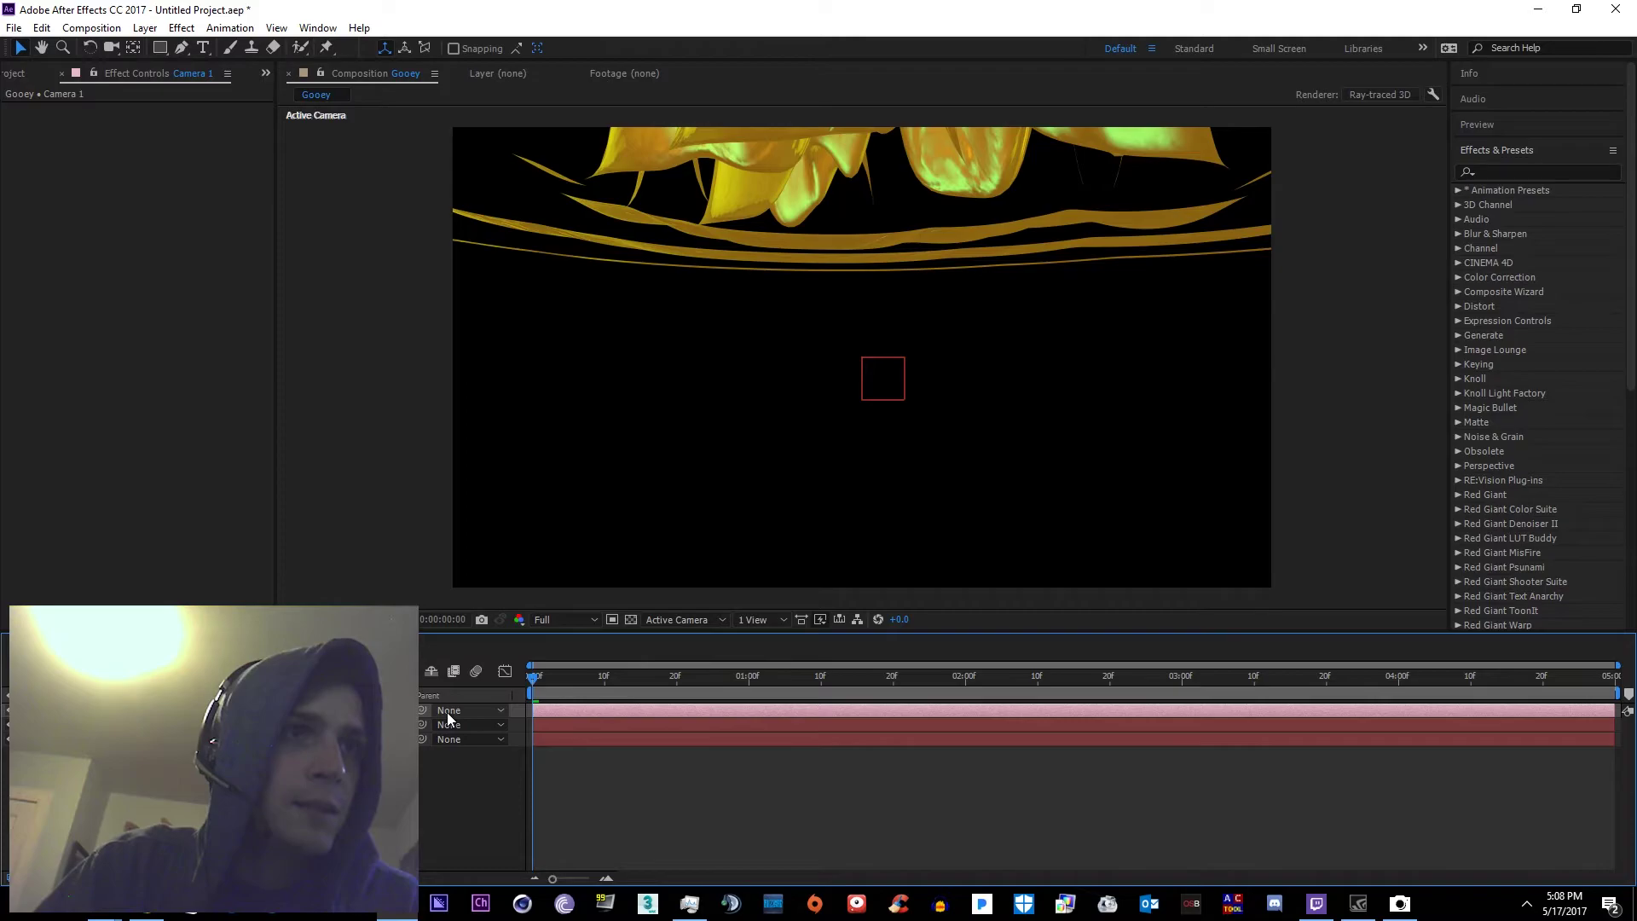
pyautogui.click(484, 771)
pyautogui.click(588, 725)
pyautogui.press('w')
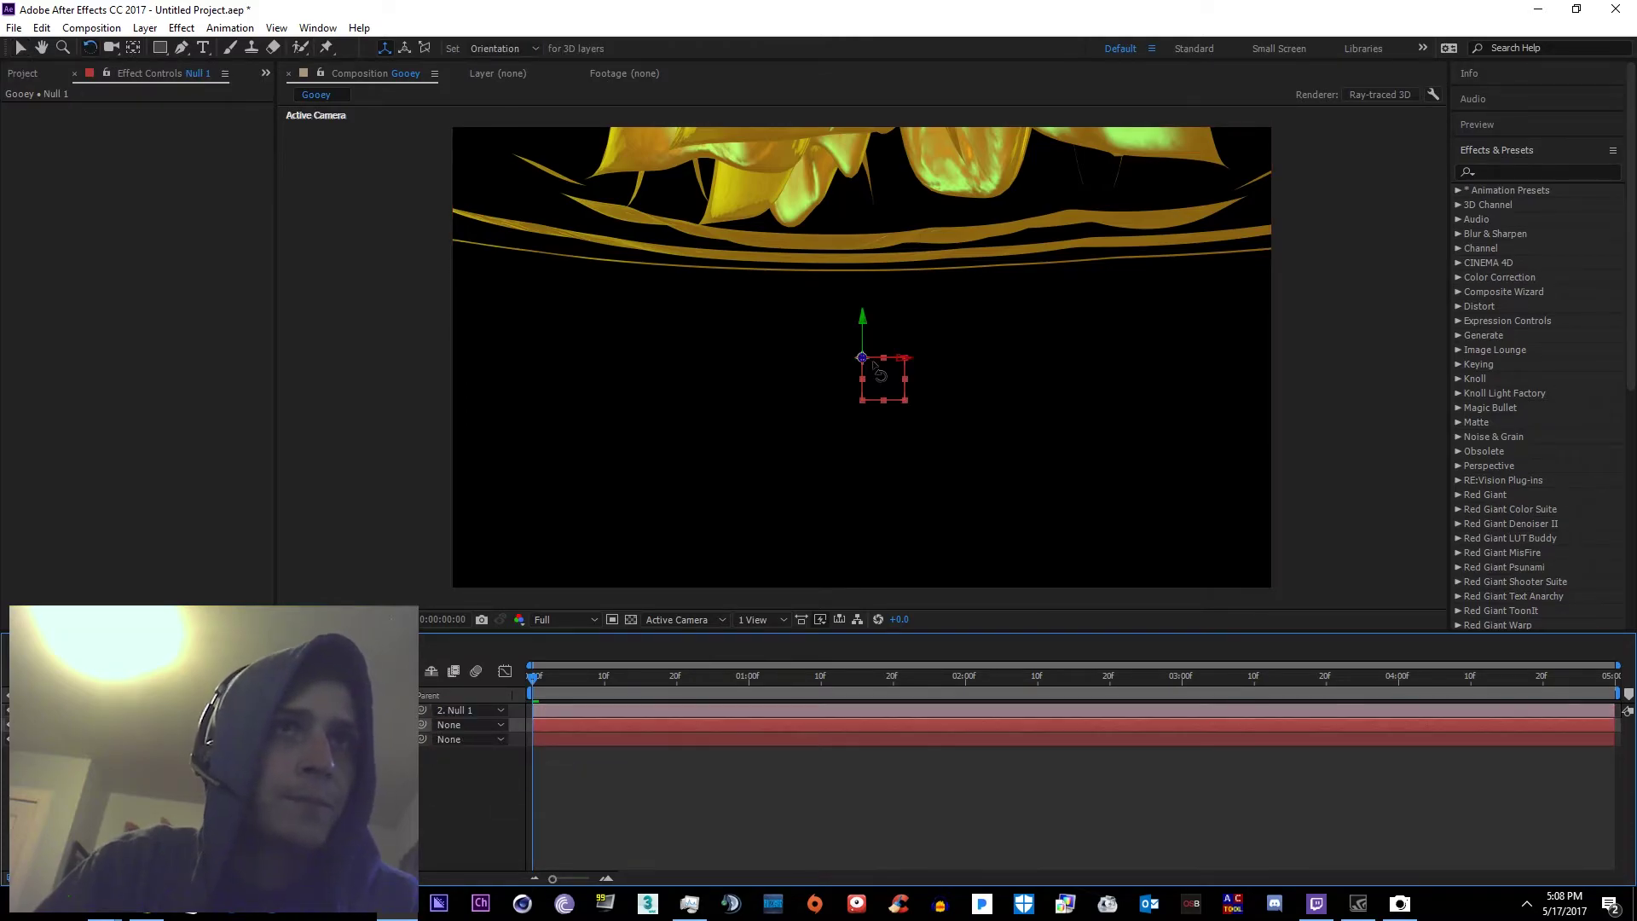
pyautogui.moveTo(881, 376); pyautogui.dragTo(941, 635)
pyautogui.hotkey('ctrl', 'z')
# Reopen Scene Setup from the black solid's Element effect, move the goo logo model slightly lower, and apply the change
pyautogui.click(852, 740)
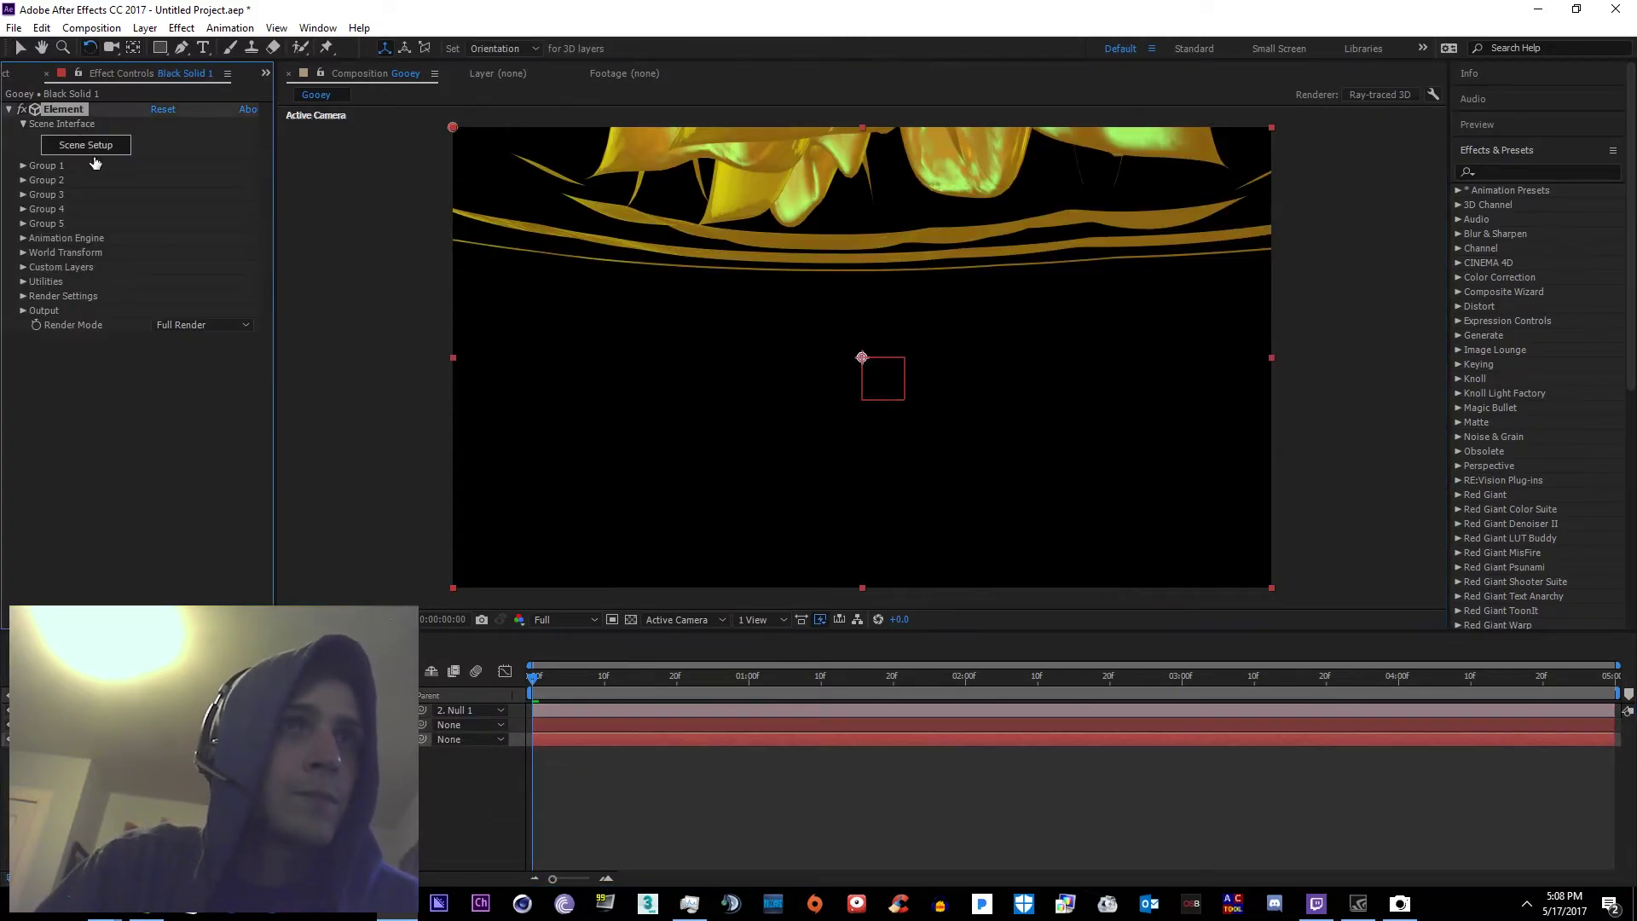
pyautogui.click(87, 146)
pyautogui.scroll(-5, 394, 349)
pyautogui.moveTo(390, 290); pyautogui.dragTo(401, 563)
pyautogui.hotkey('ctrl', 'z')
pyautogui.moveTo(531, 296); pyautogui.dragTo(507, 226)
pyautogui.moveTo(392, 292); pyautogui.dragTo(393, 322)
pyautogui.click(1583, 64)
# Reduce Element Group 1's Particle Size to about 3 and rotate the null so the camera looks down on the logo
pyautogui.click(23, 167)
pyautogui.click(37, 210)
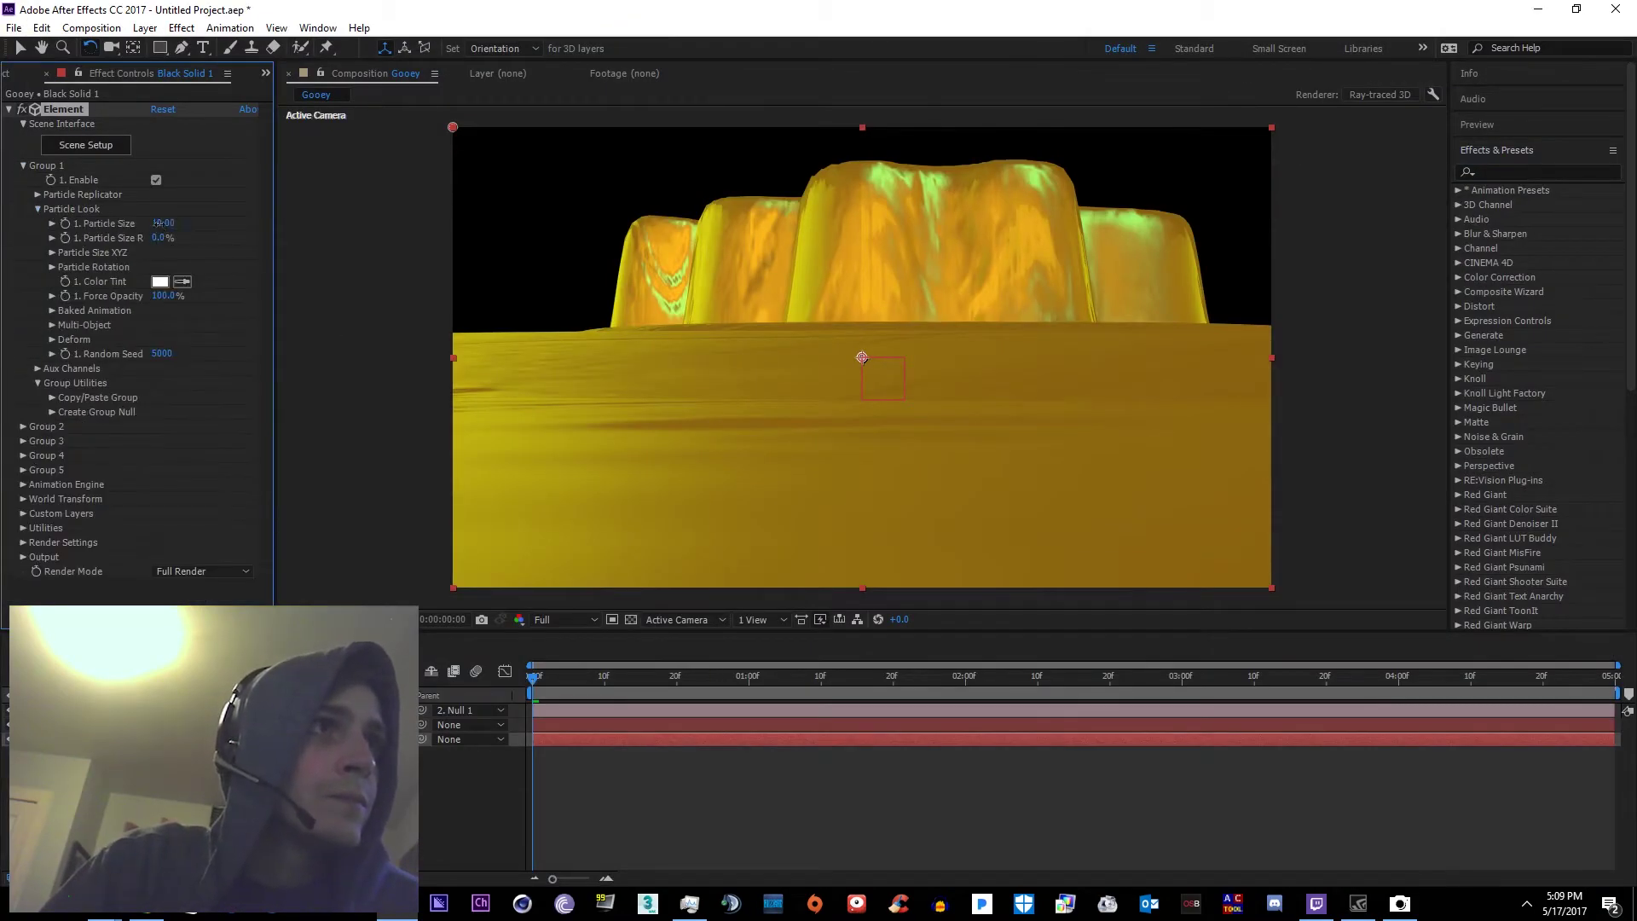
pyautogui.moveTo(160, 226); pyautogui.dragTo(152, 230)
pyautogui.click(588, 724)
pyautogui.moveTo(877, 360); pyautogui.dragTo(847, 464)
pyautogui.click(648, 739)
pyautogui.moveTo(161, 223); pyautogui.dragTo(119, 224)
# In Scene Setup, change the secret_ooze material's specular and diffuse colors to yellow hues
pyautogui.click(85, 145)
pyautogui.click(907, 211)
pyautogui.click(938, 629)
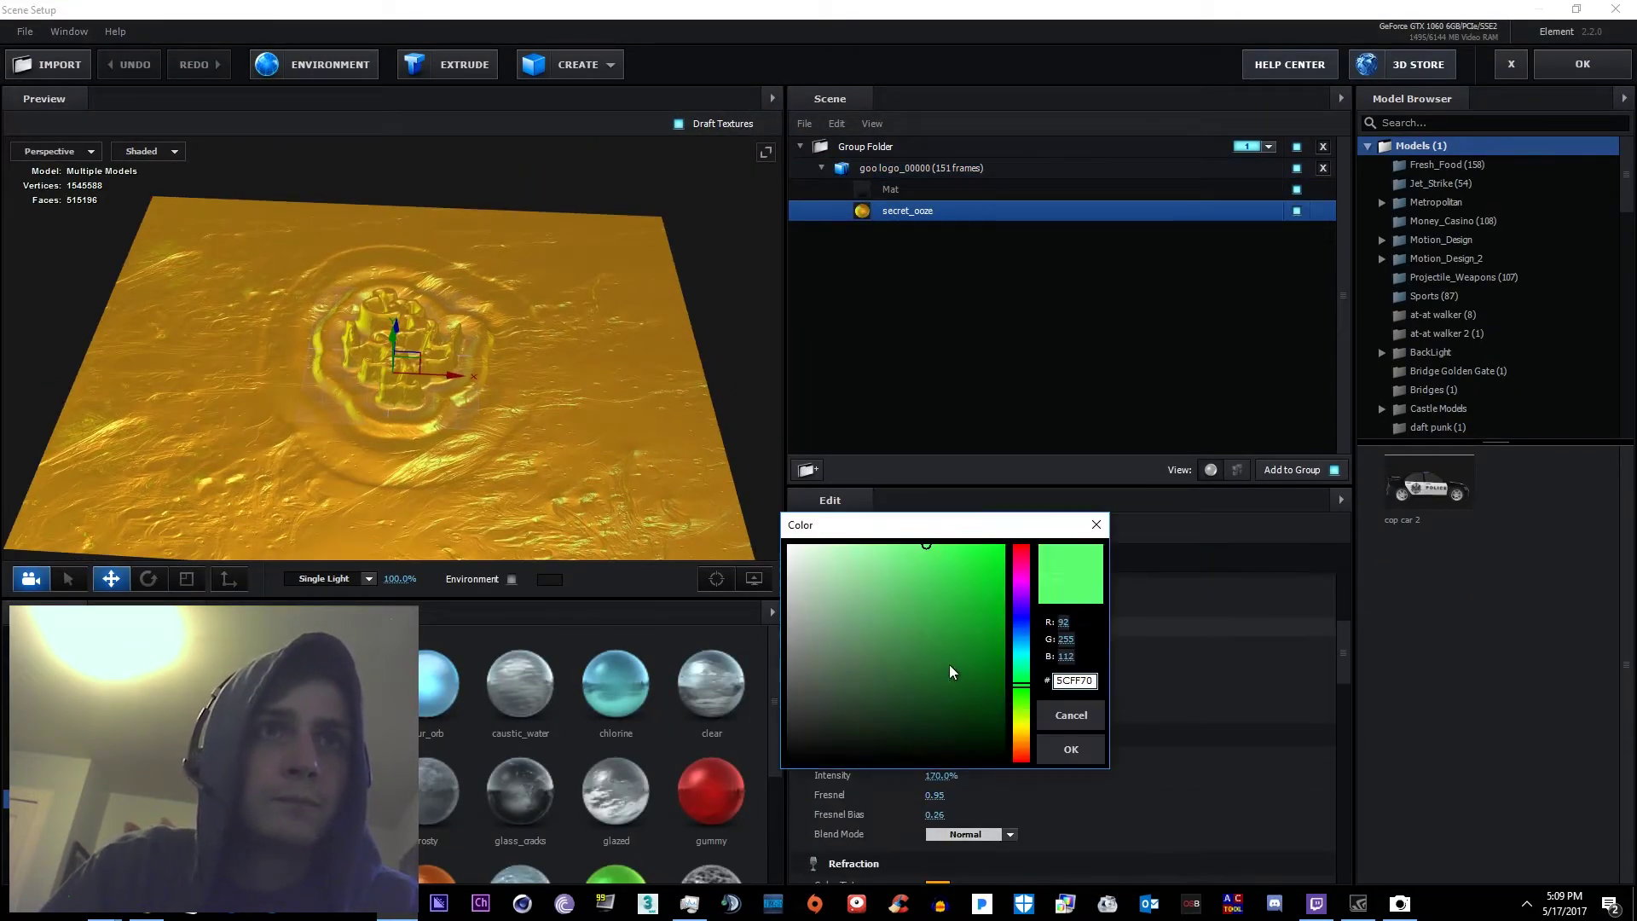
pyautogui.click(1021, 725)
pyautogui.click(1072, 749)
pyautogui.click(936, 591)
pyautogui.click(1021, 681)
pyautogui.click(1071, 710)
# Shift the secret_ooze material's reflection color tint toward orange and apply the scene
pyautogui.scroll(-1, 941, 818)
pyautogui.click(938, 697)
pyautogui.click(1021, 810)
pyautogui.click(1071, 819)
pyautogui.moveTo(588, 409); pyautogui.dragTo(614, 504)
pyautogui.click(1583, 64)
# Lower the goo logo sequence's frame offset in Scene Setup so the animation starts from the flat surface at time zero
pyautogui.click(961, 679)
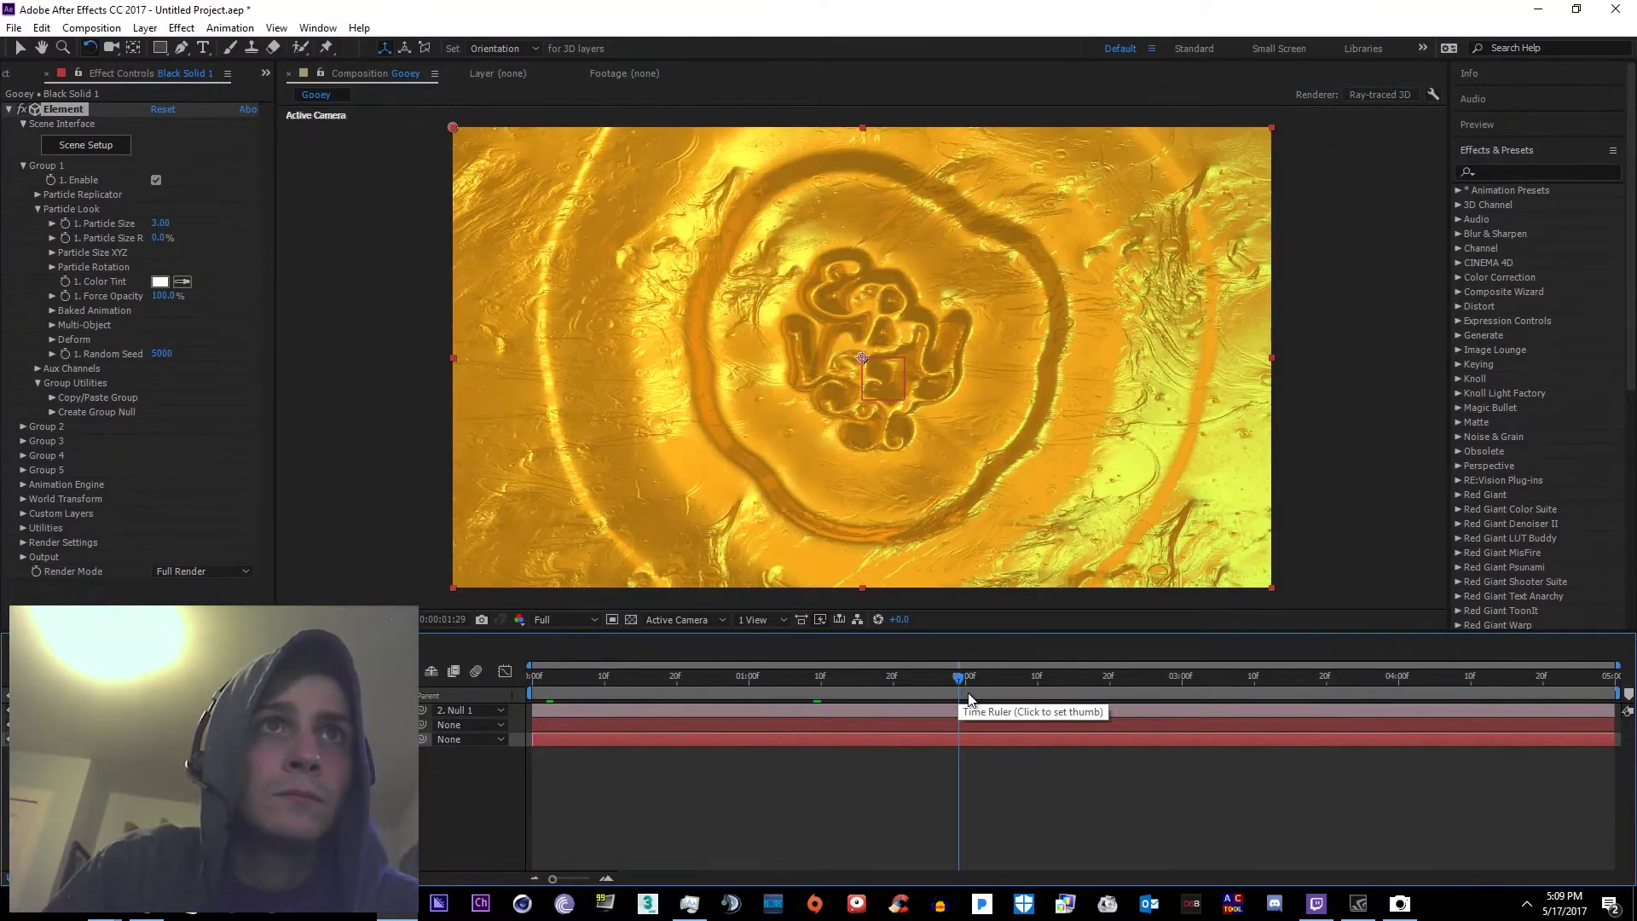
pyautogui.moveTo(961, 679); pyautogui.dragTo(533, 679)
pyautogui.click(89, 146)
pyautogui.click(909, 168)
pyautogui.moveTo(928, 645); pyautogui.dragTo(861, 647)
pyautogui.click(1600, 64)
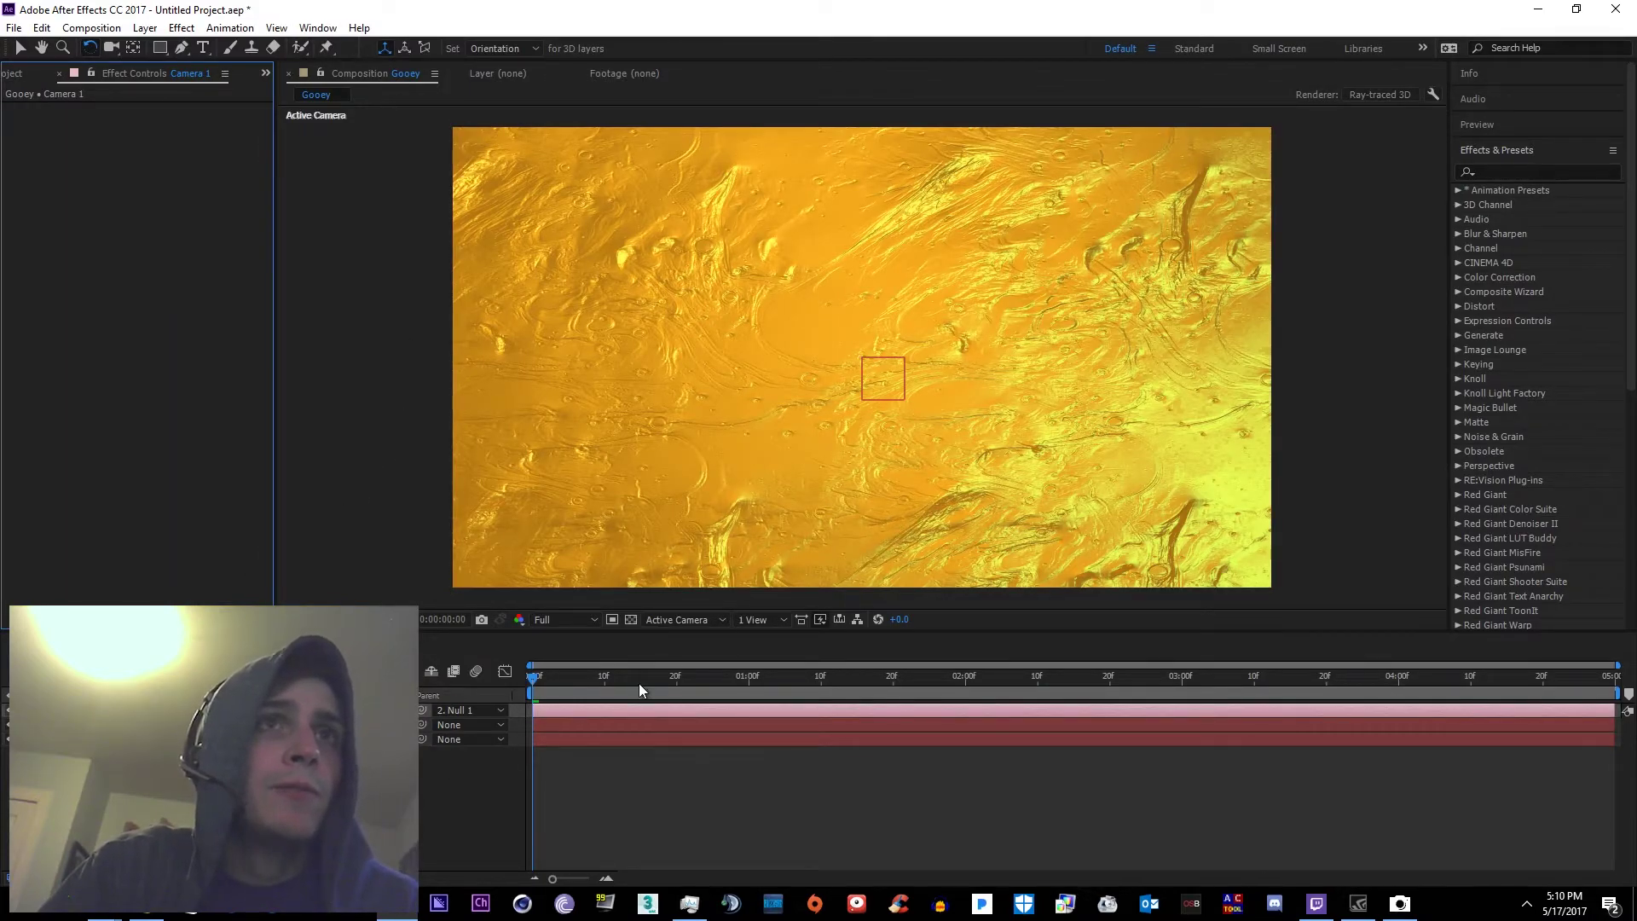
# Add a new adjustment layer above Camera 1 in the Gooey composition
pyautogui.click(171, 710)
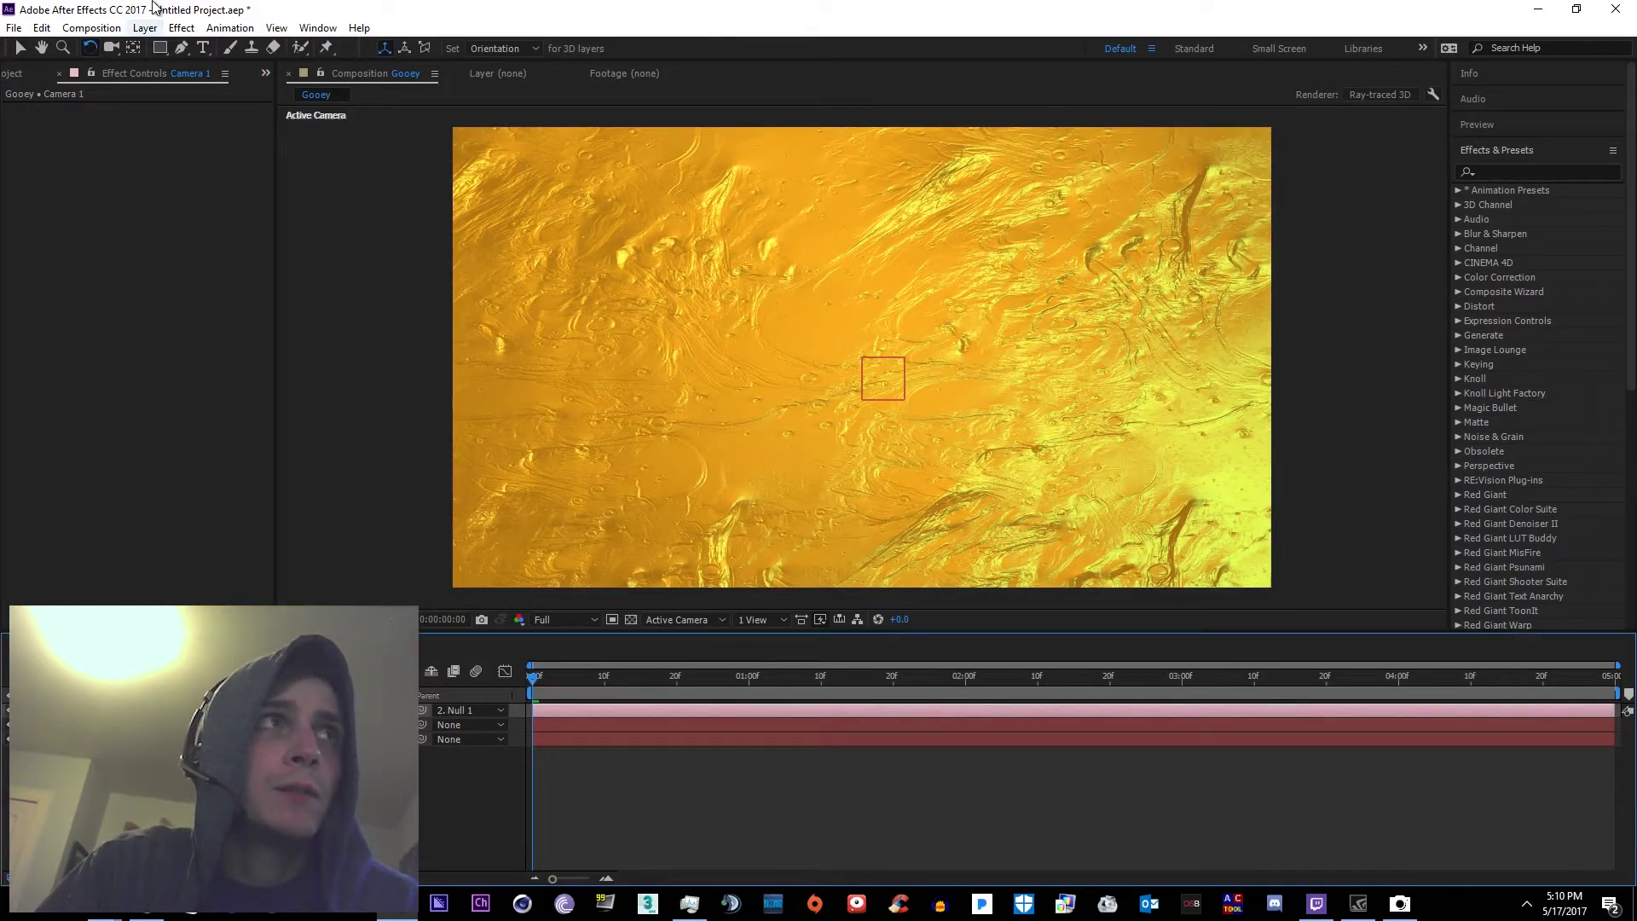
pyautogui.click(145, 31)
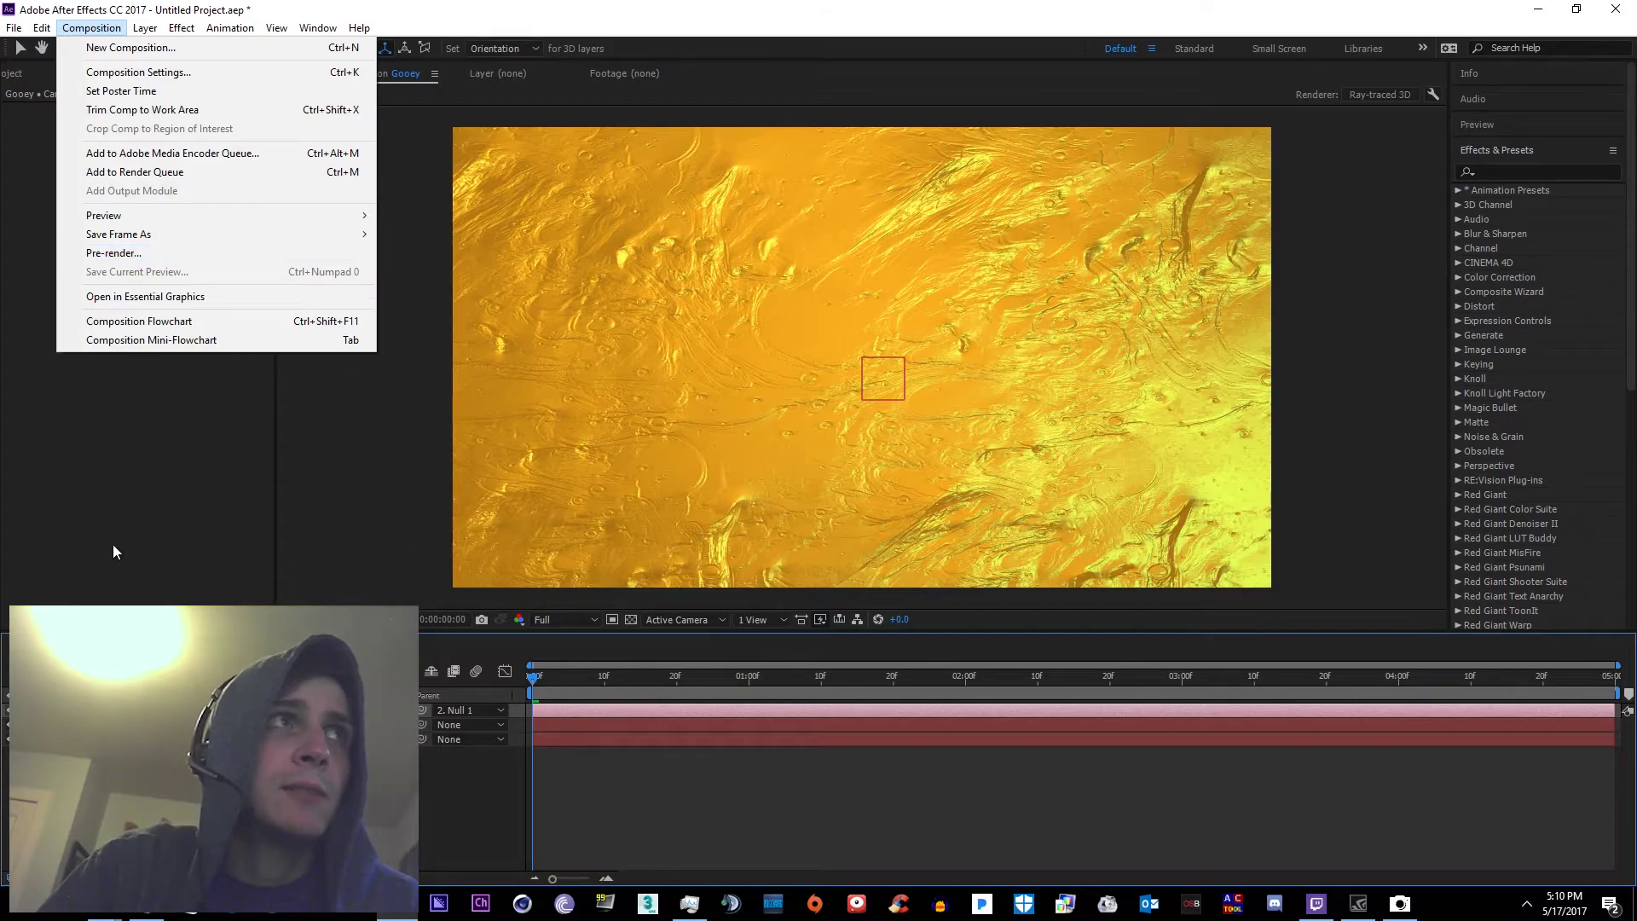
pyautogui.moveTo(153, 31)
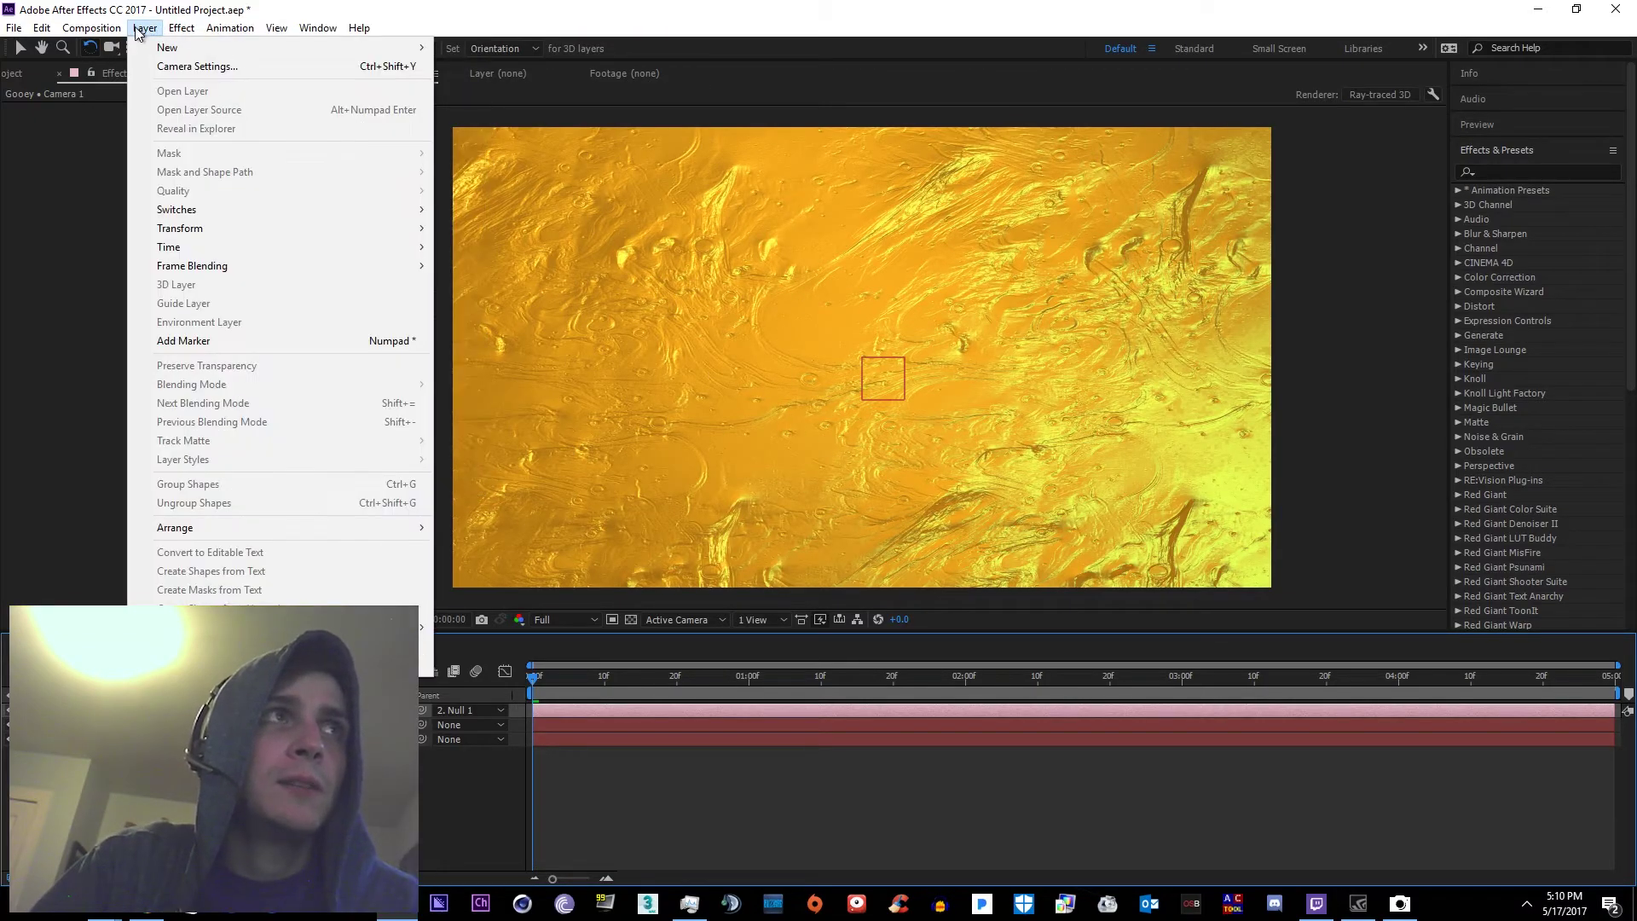
pyautogui.moveTo(282, 51)
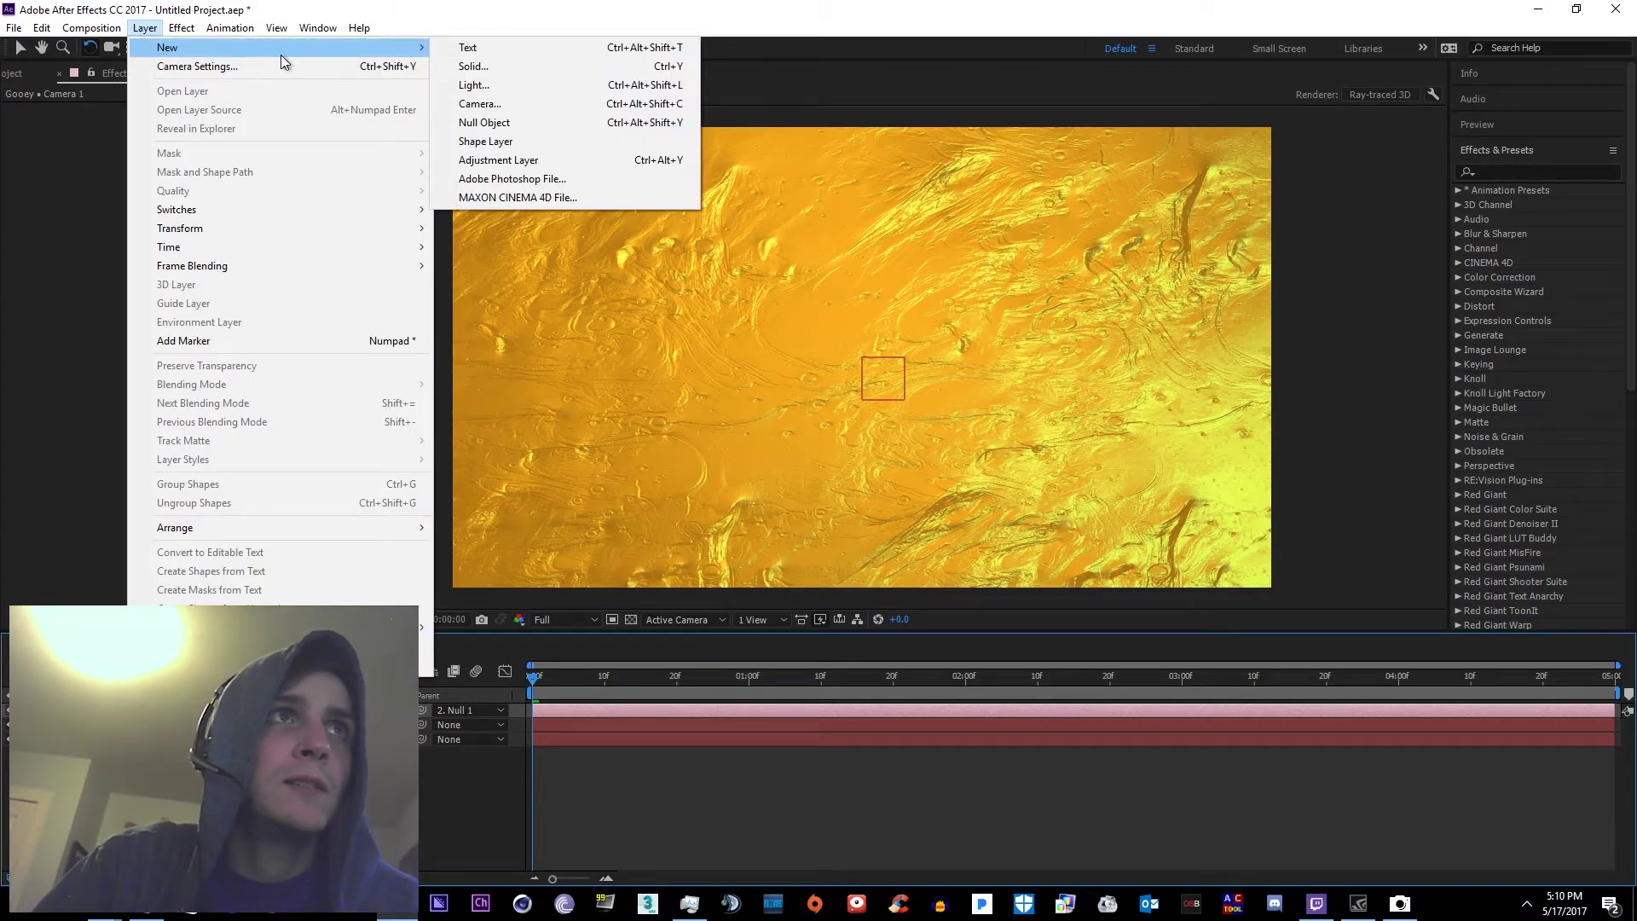
pyautogui.click(522, 162)
# Find the motion blur effects and apply Pixel Motion Blur and CC Force Motion Blur to the adjustment layer, with the current time at 0:00:01:15
pyautogui.click(1493, 172)
pyautogui.write('motion blur')
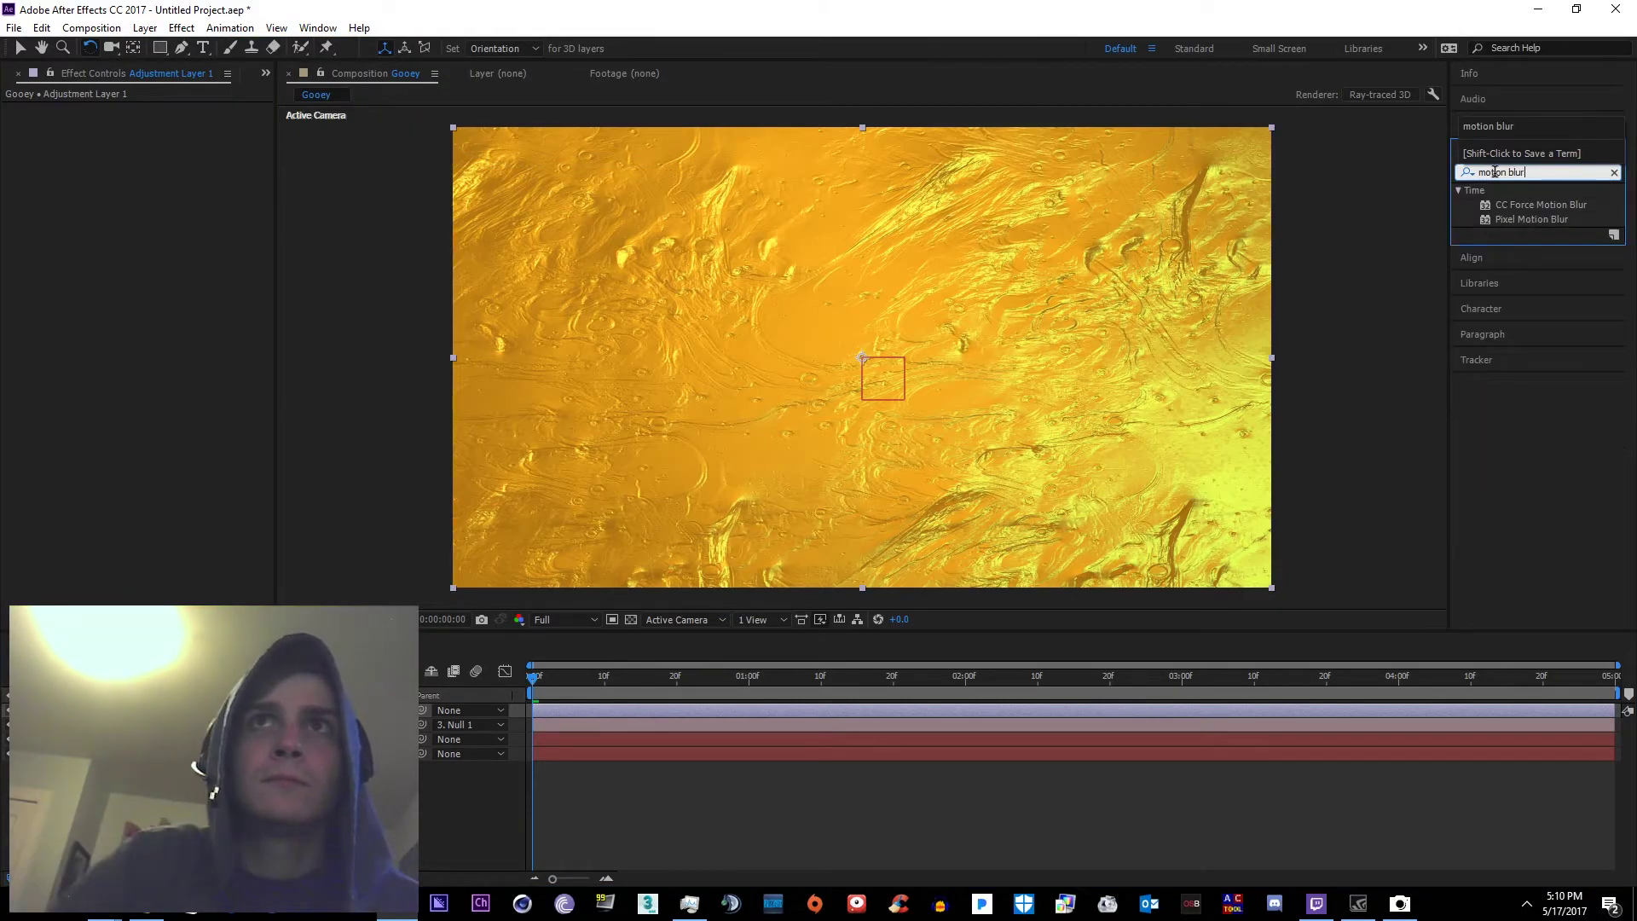
pyautogui.click(862, 674)
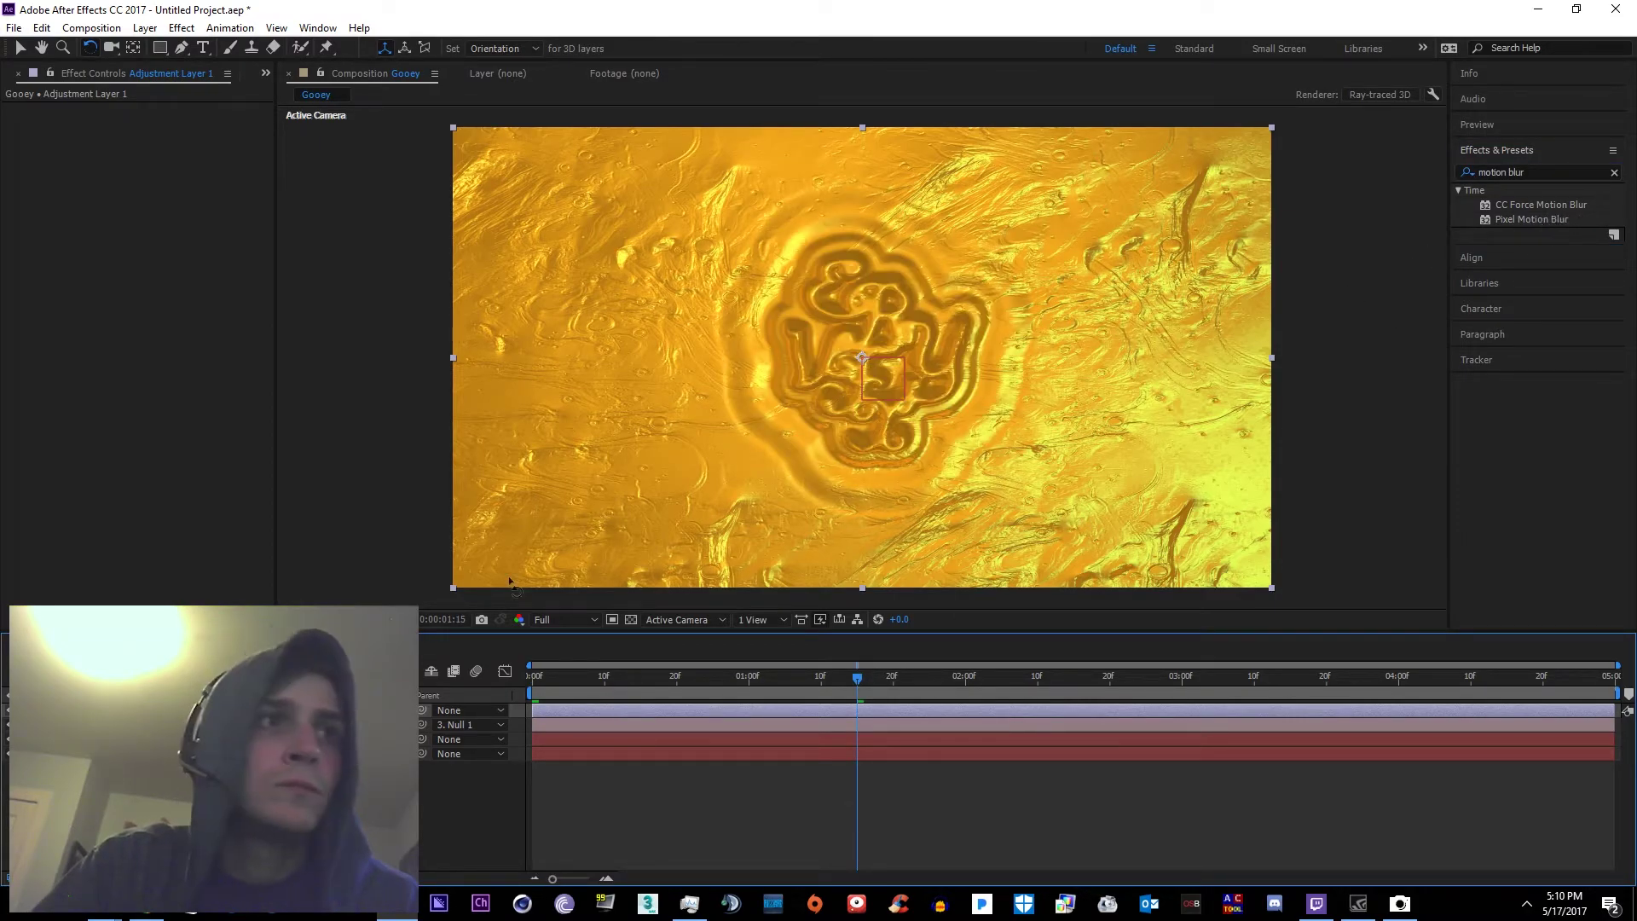
pyautogui.moveTo(1510, 220); pyautogui.dragTo(140, 270)
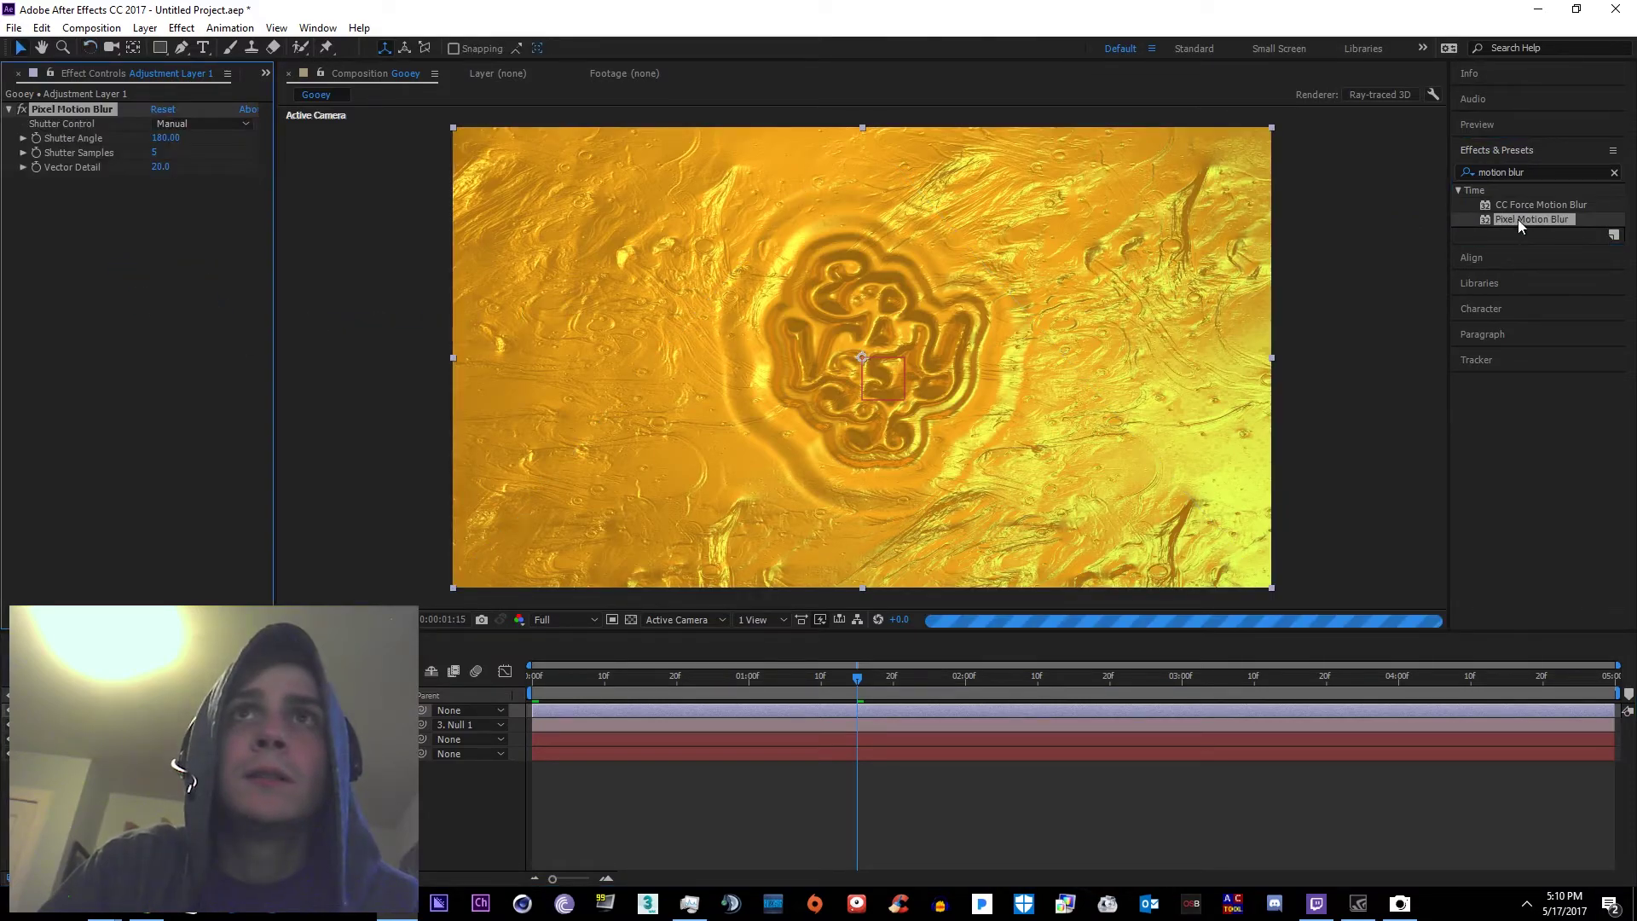
pyautogui.hotkey('ctrl', 'z')
pyautogui.moveTo(1547, 203); pyautogui.dragTo(128, 710)
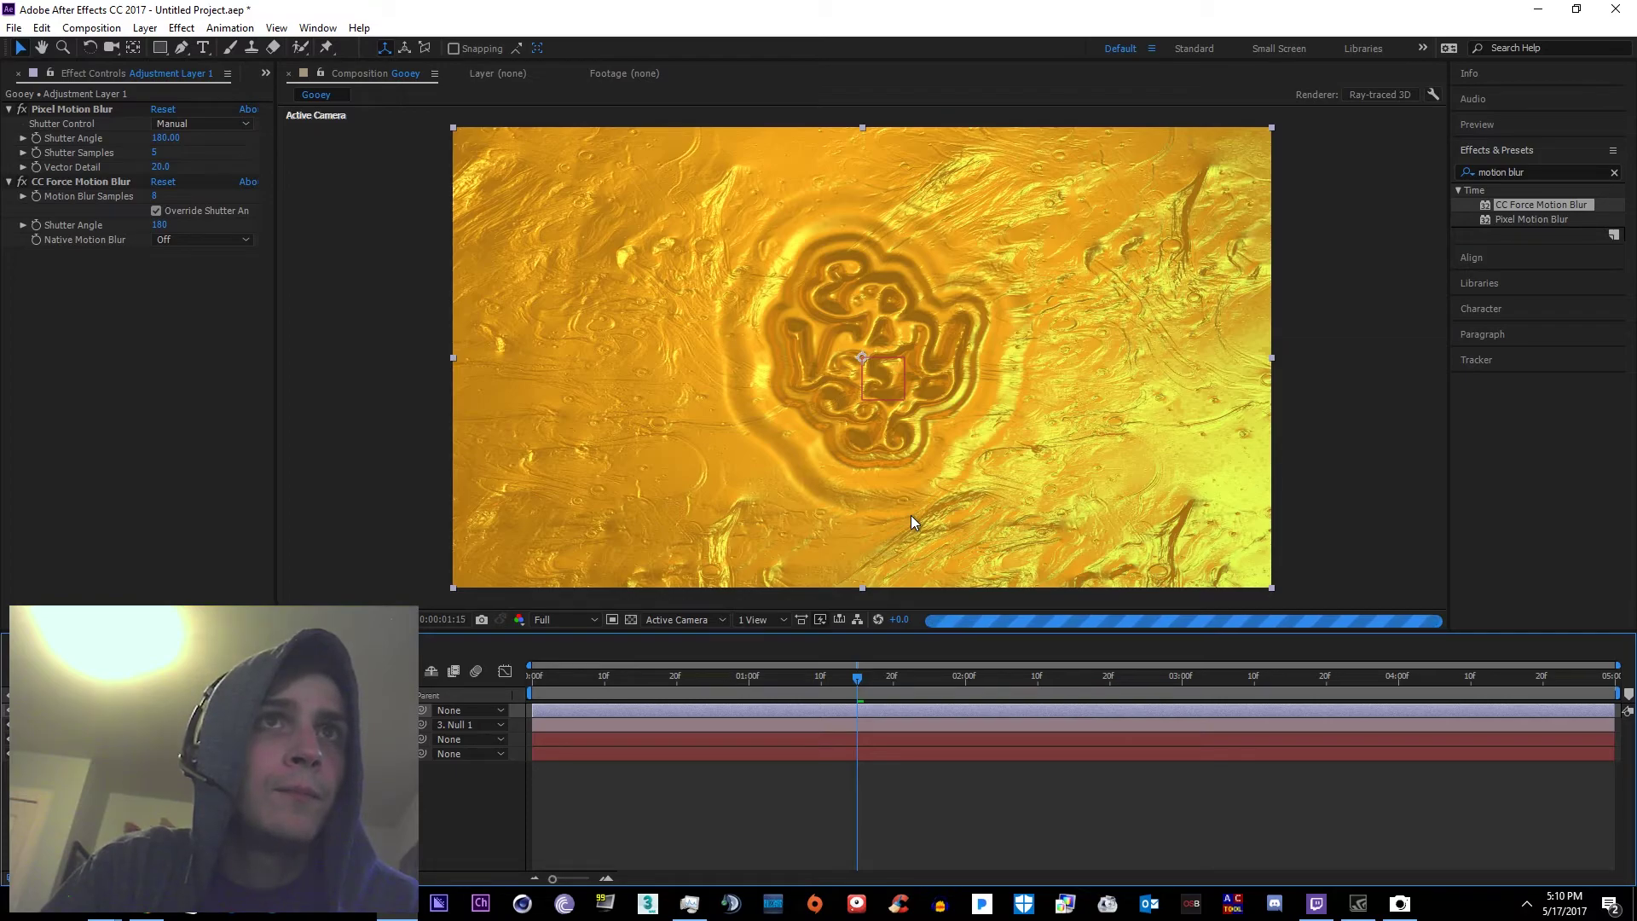
pyautogui.scroll(2, 892, 512)
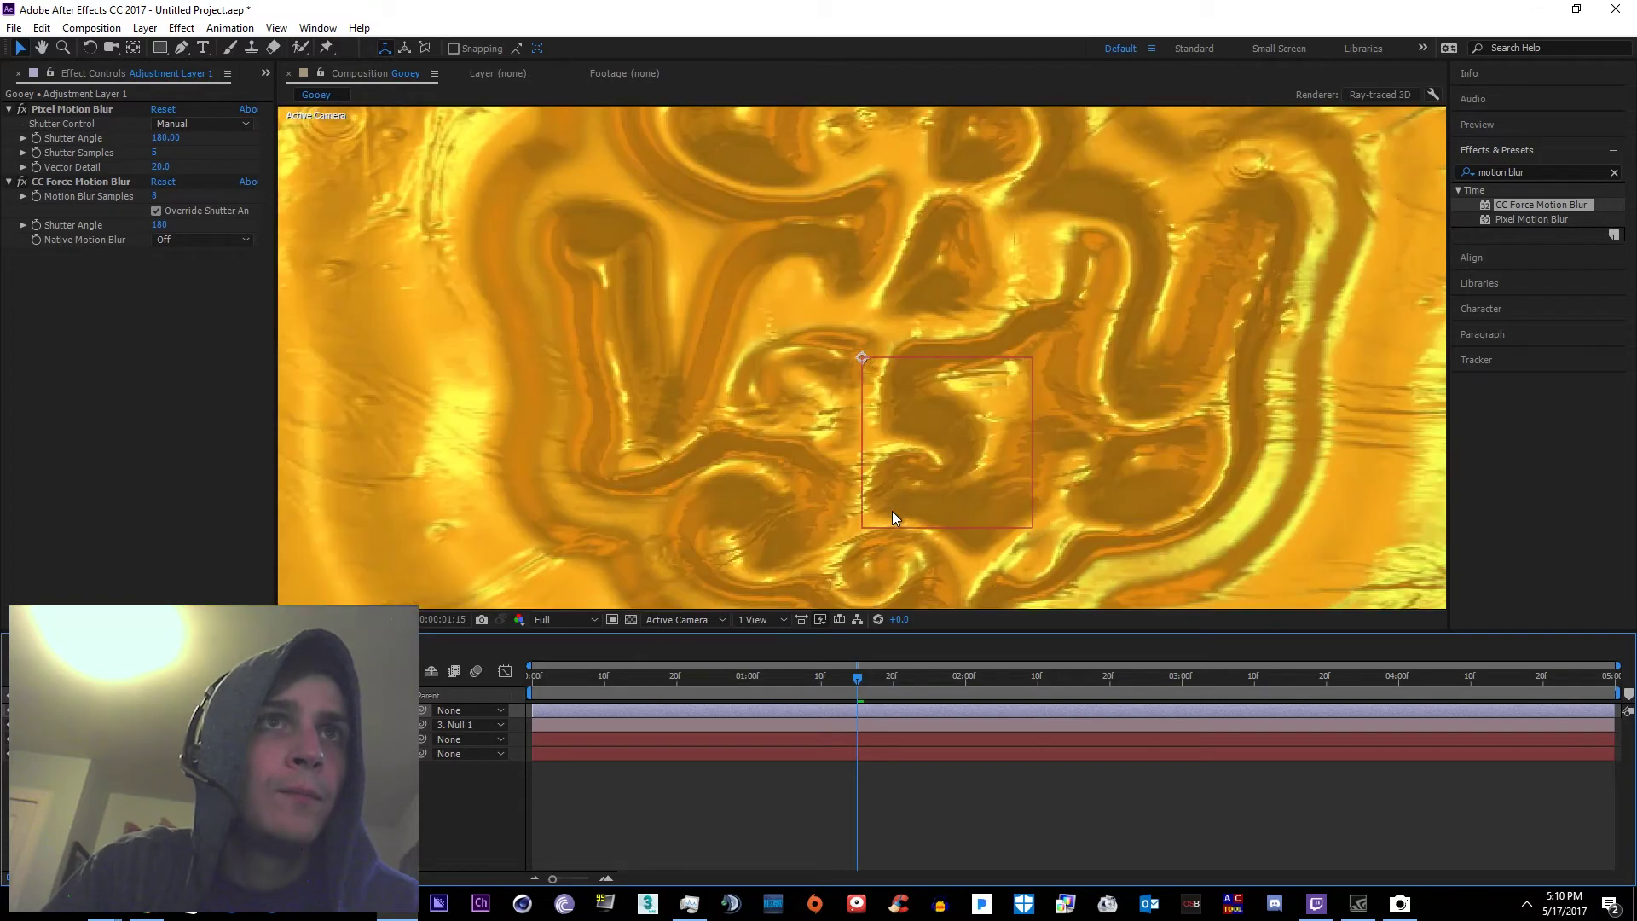
pyautogui.scroll(-1, 892, 512)
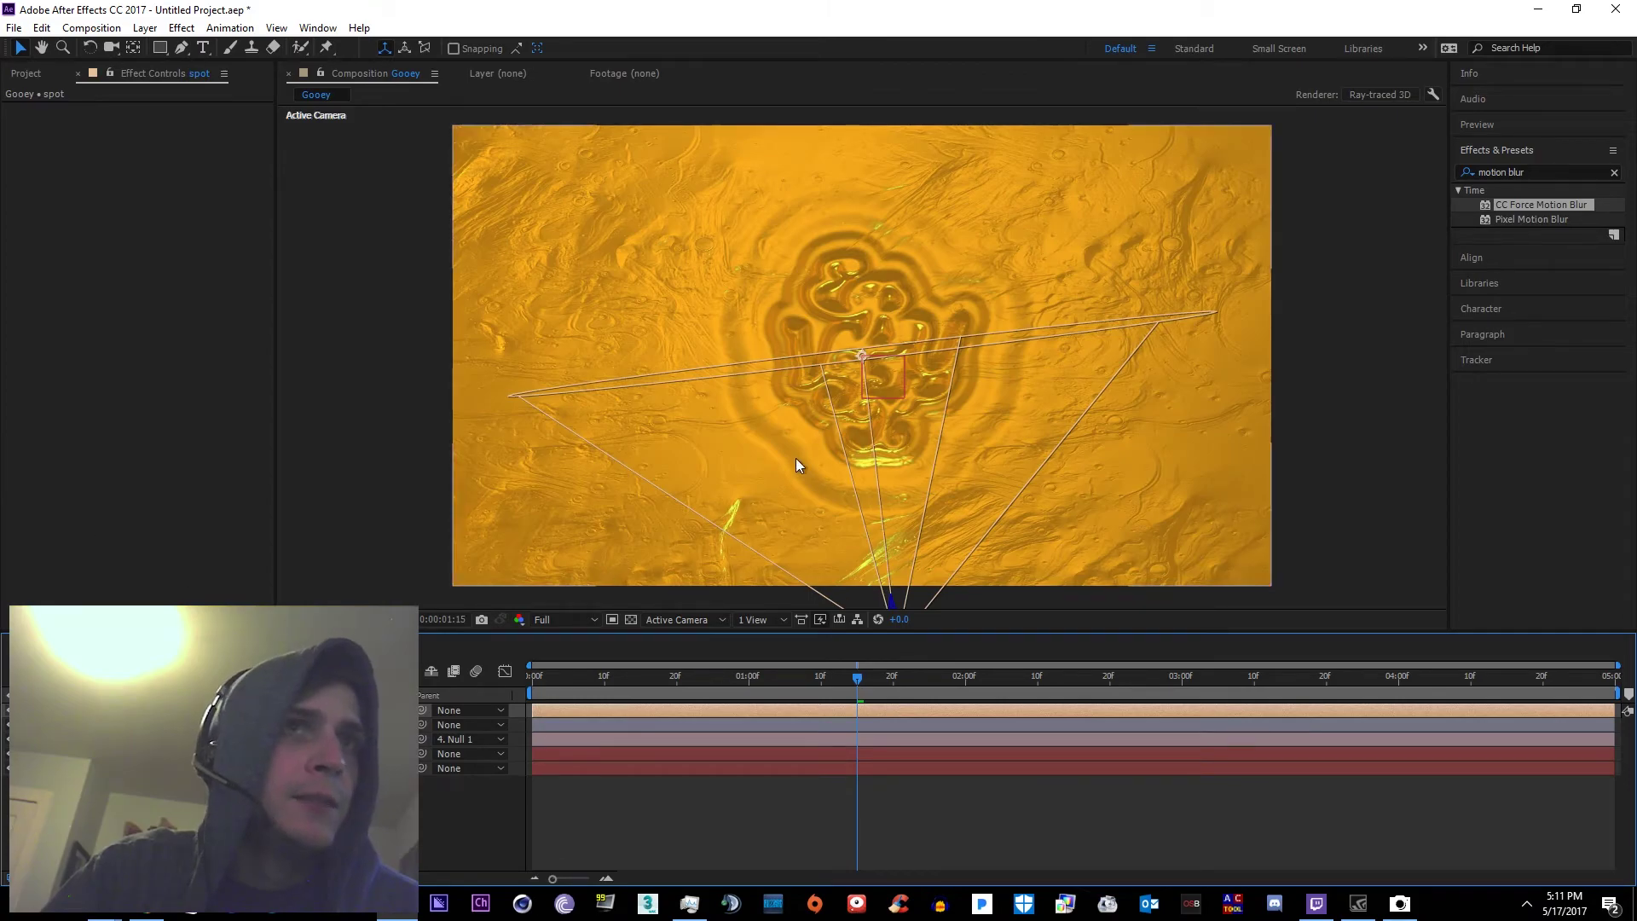
pyautogui.scroll(-1, 848, 438)
pyautogui.scroll(2, 843, 447)
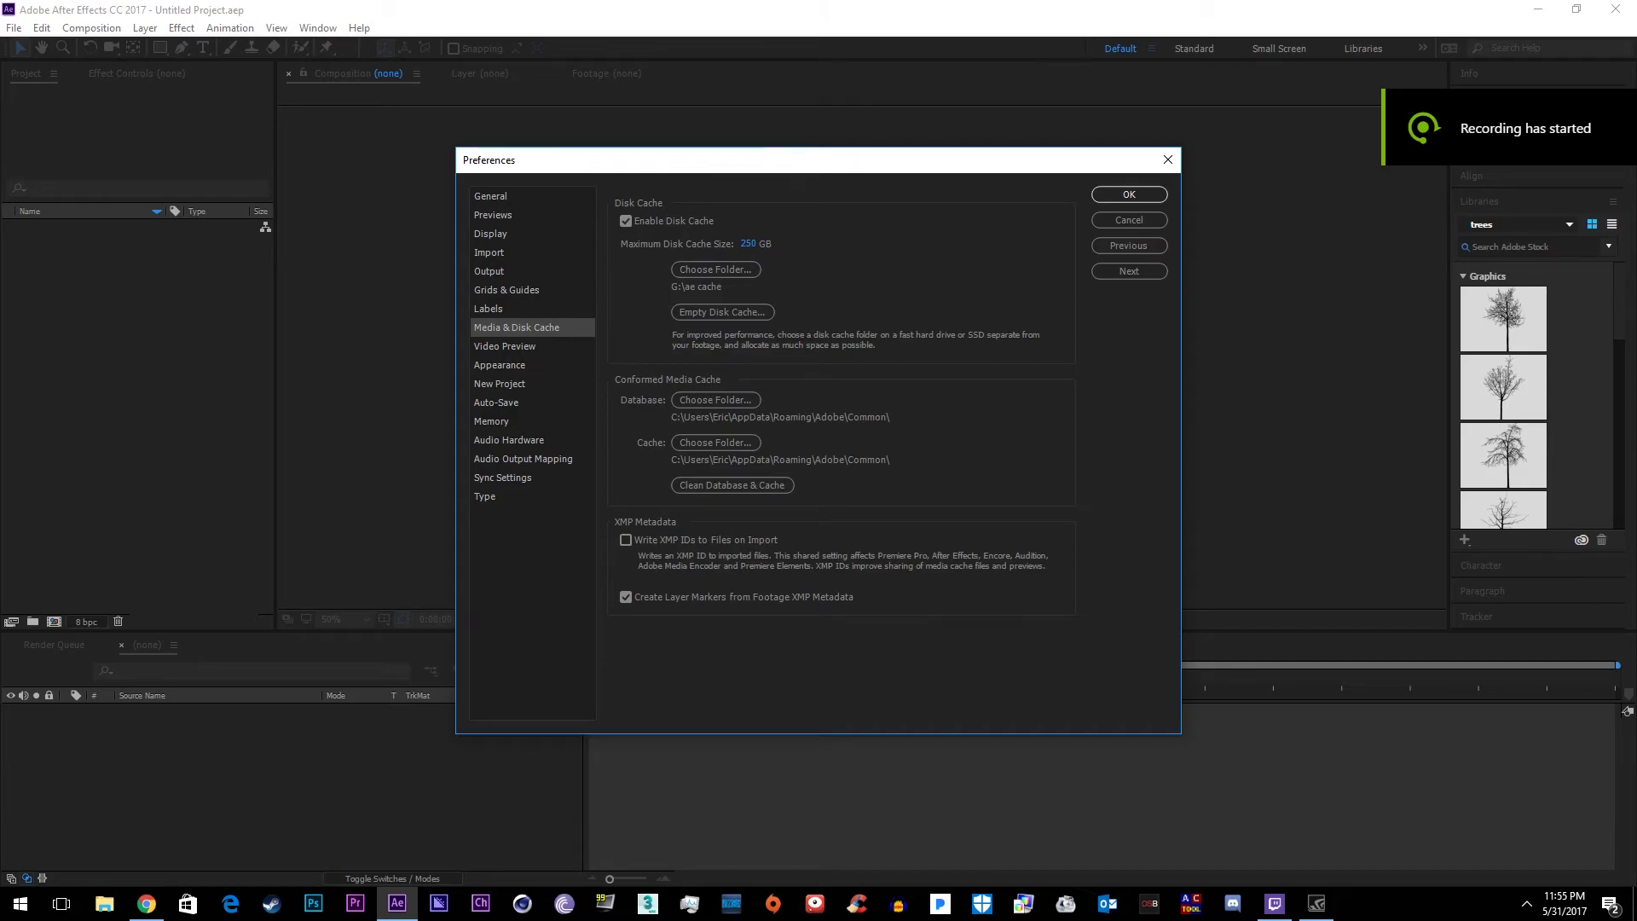
# Reopen the Media & Disk Cache preferences and bring up the folder chooser for the disk cache location
pyautogui.moveTo(832, 159); pyautogui.dragTo(884, 175)
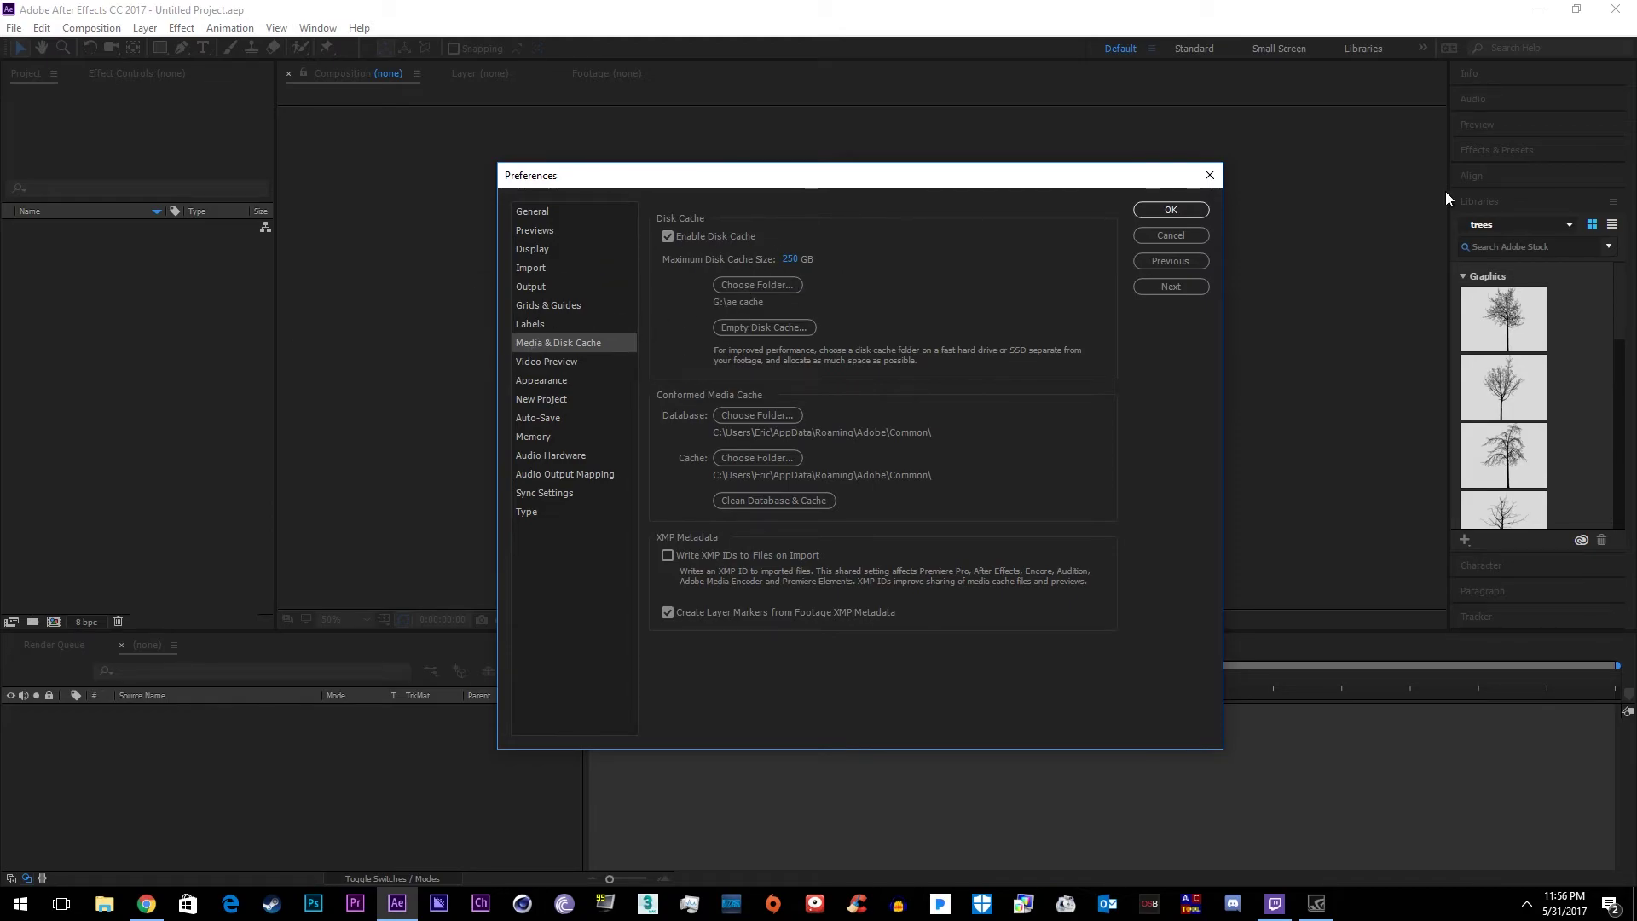
pyautogui.click(1207, 181)
pyautogui.click(13, 27)
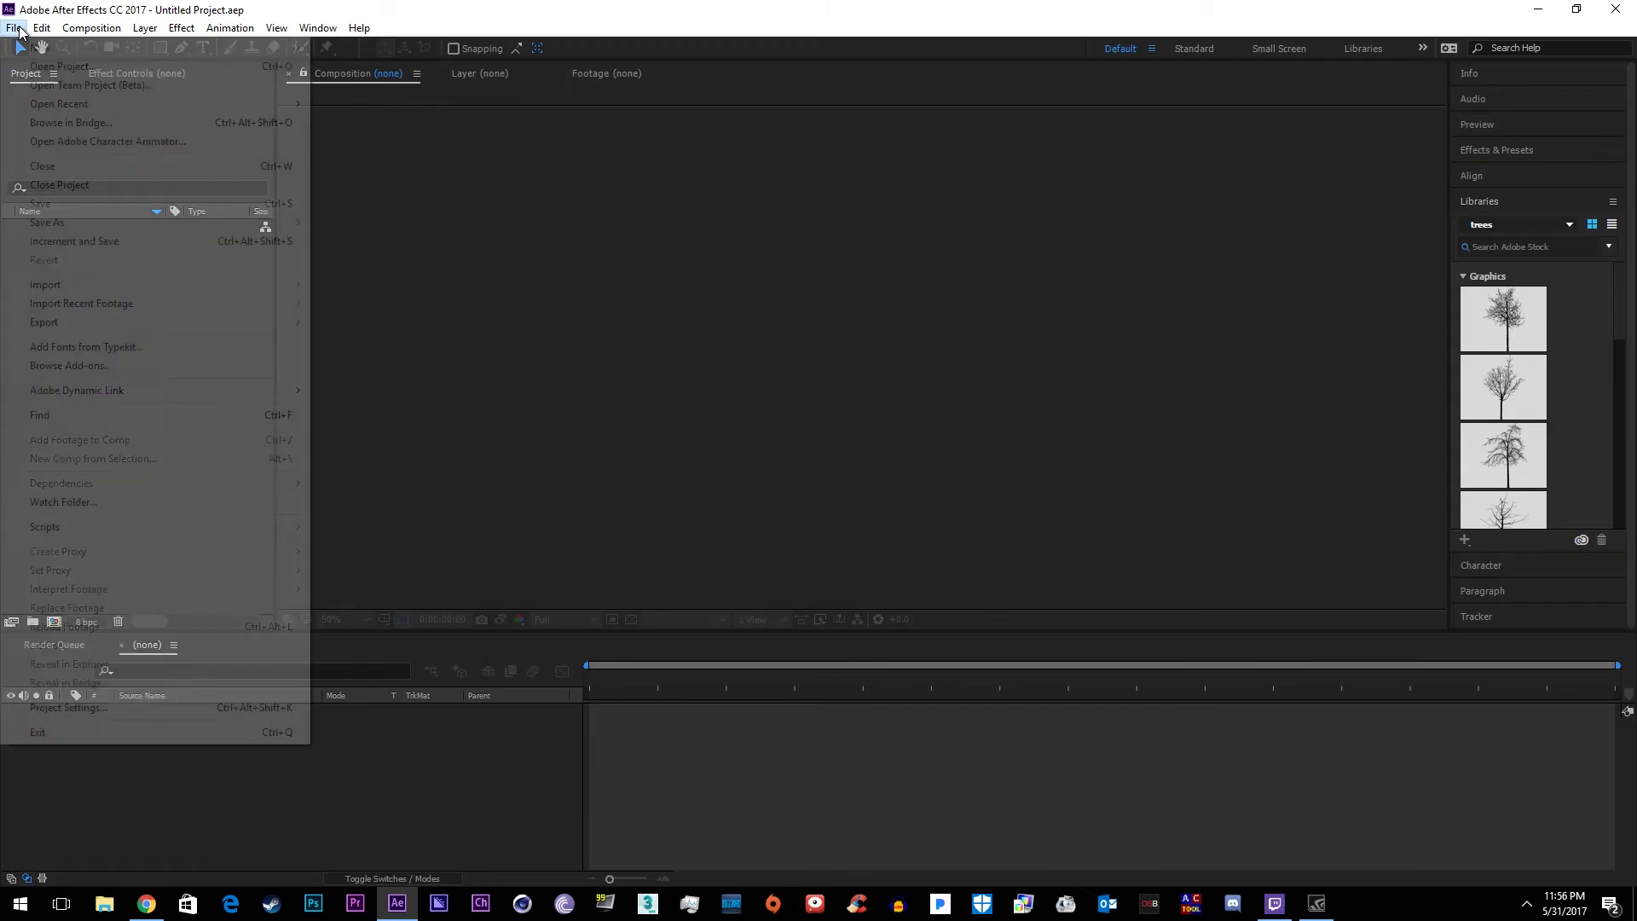
pyautogui.moveTo(41, 28)
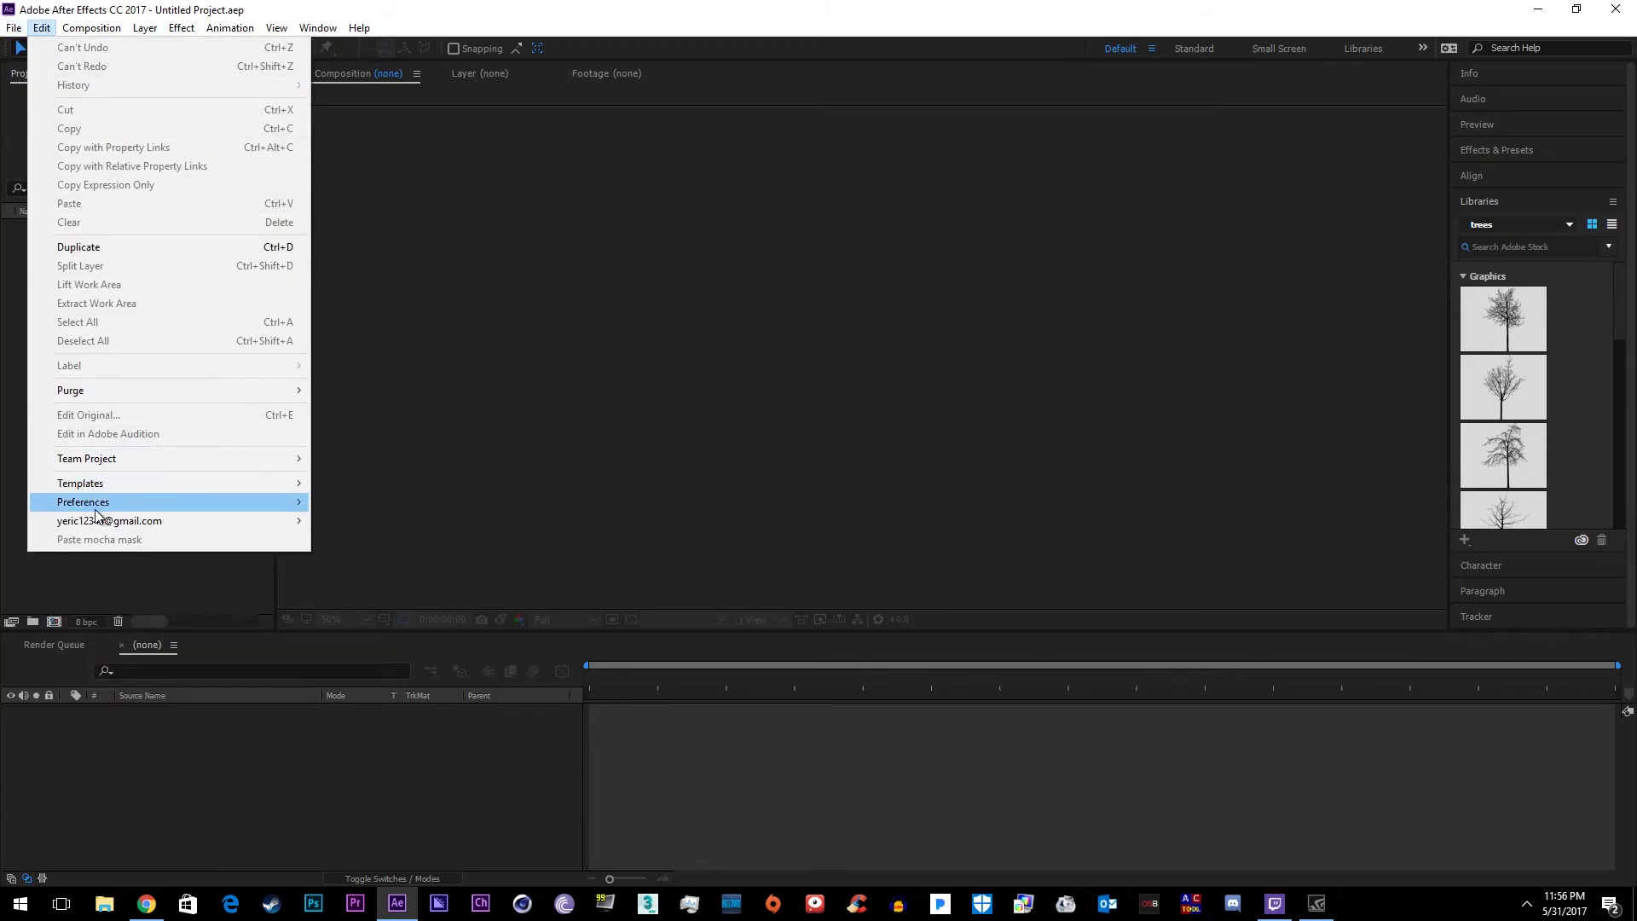
pyautogui.moveTo(101, 505)
pyautogui.click(447, 631)
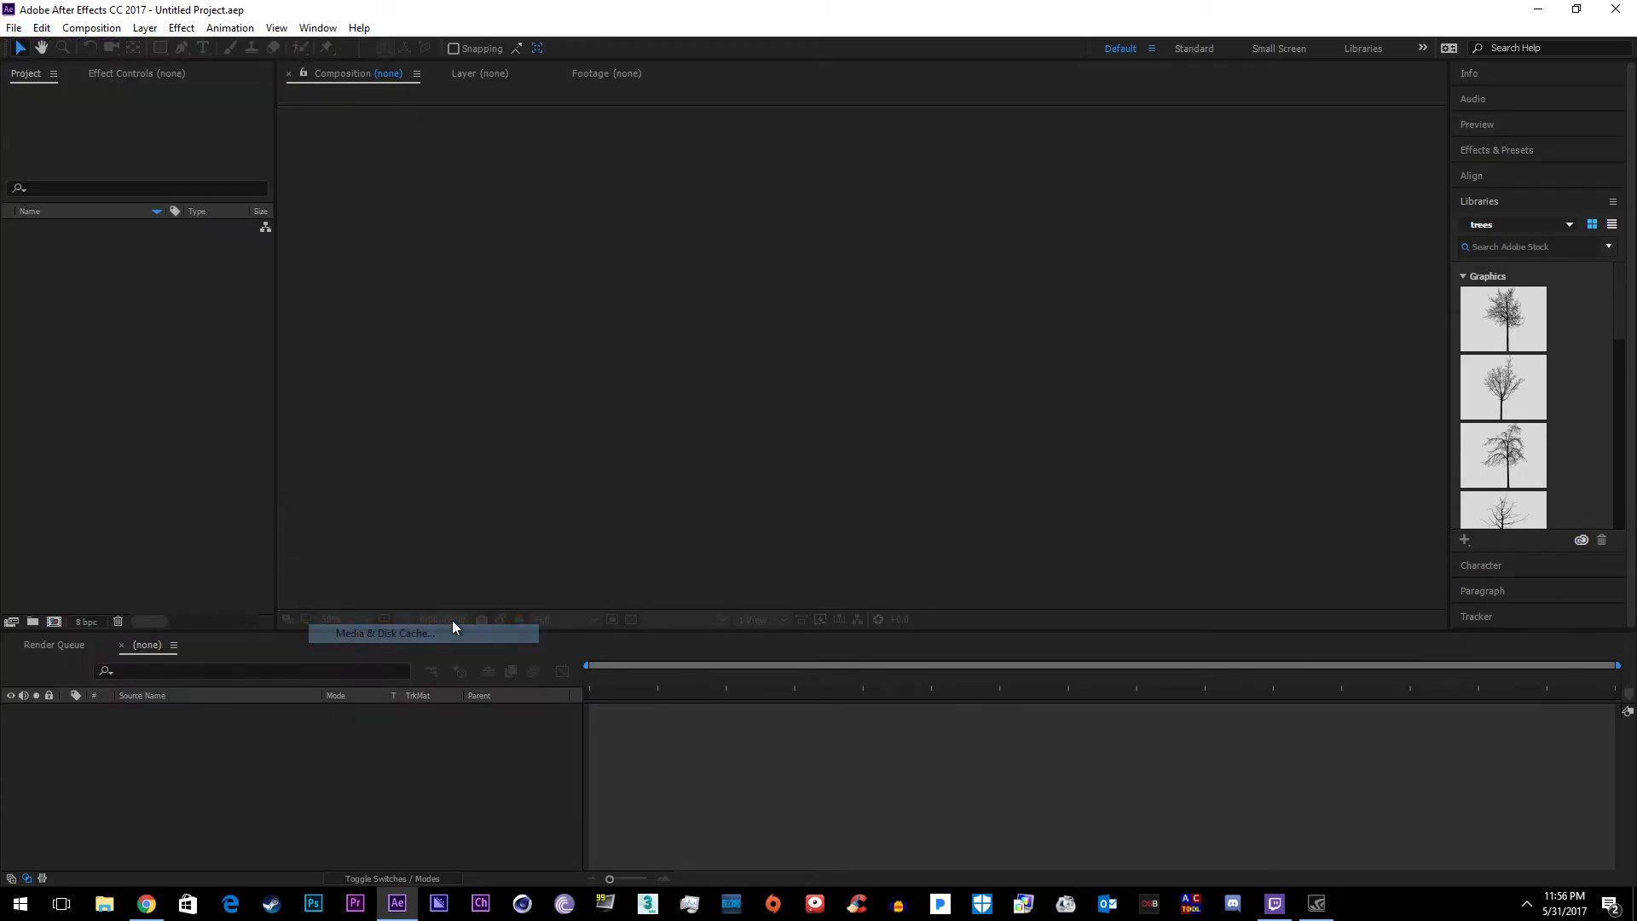
pyautogui.click(758, 285)
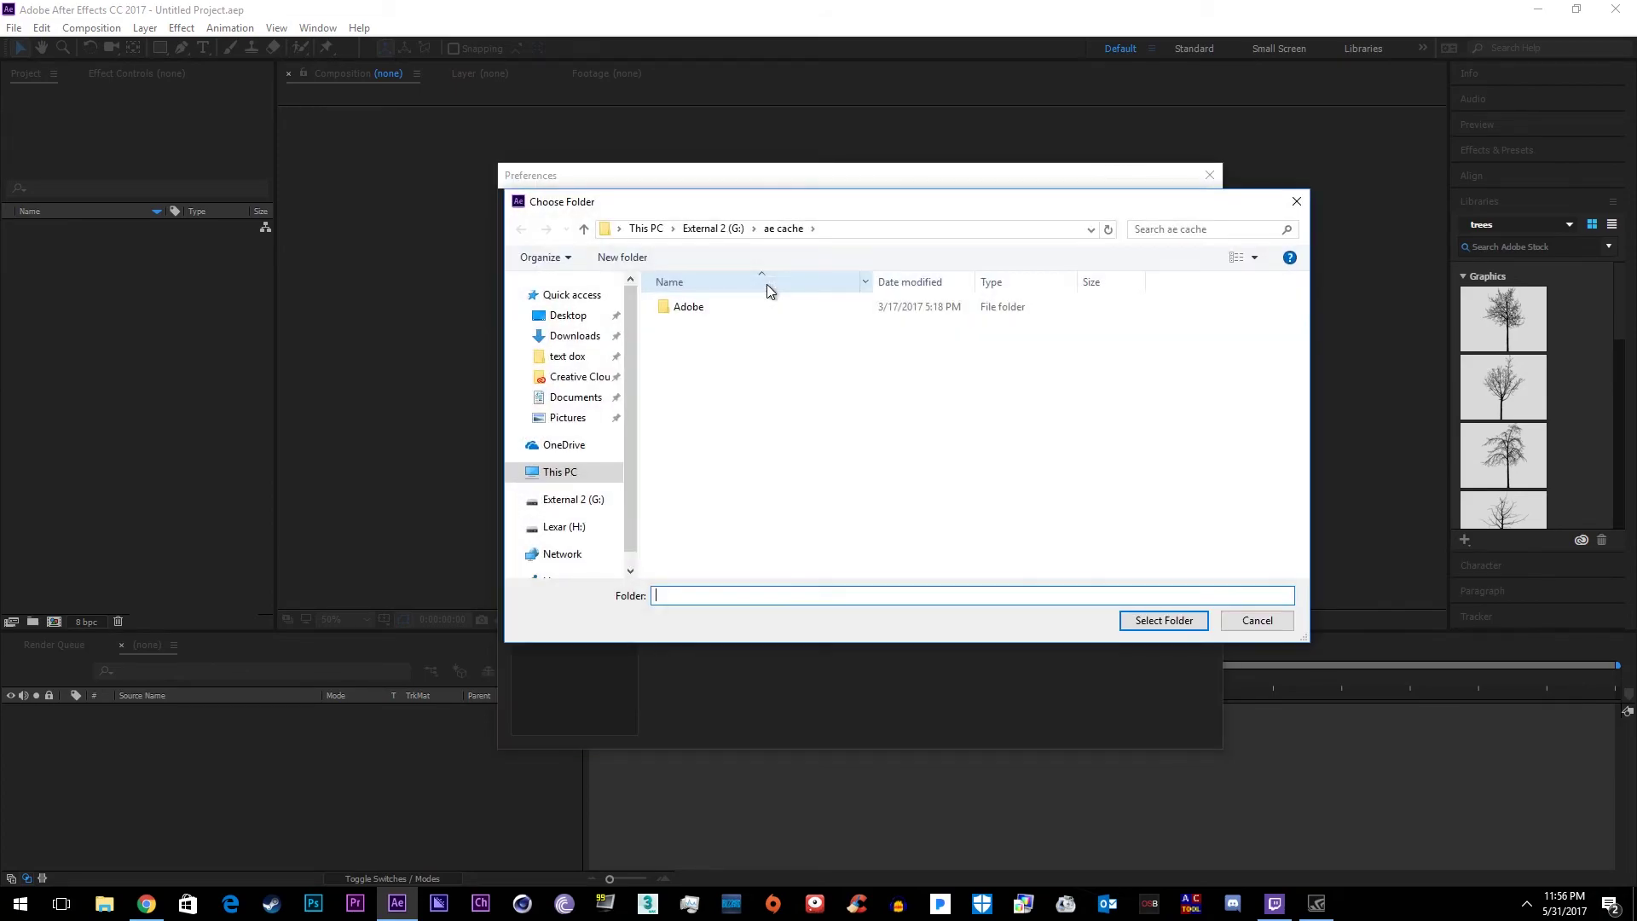
# Compare the drives under This PC, including C:, E:, F: and External 2 (G:), as possible disk cache locations
pyautogui.click(566, 469)
pyautogui.click(569, 499)
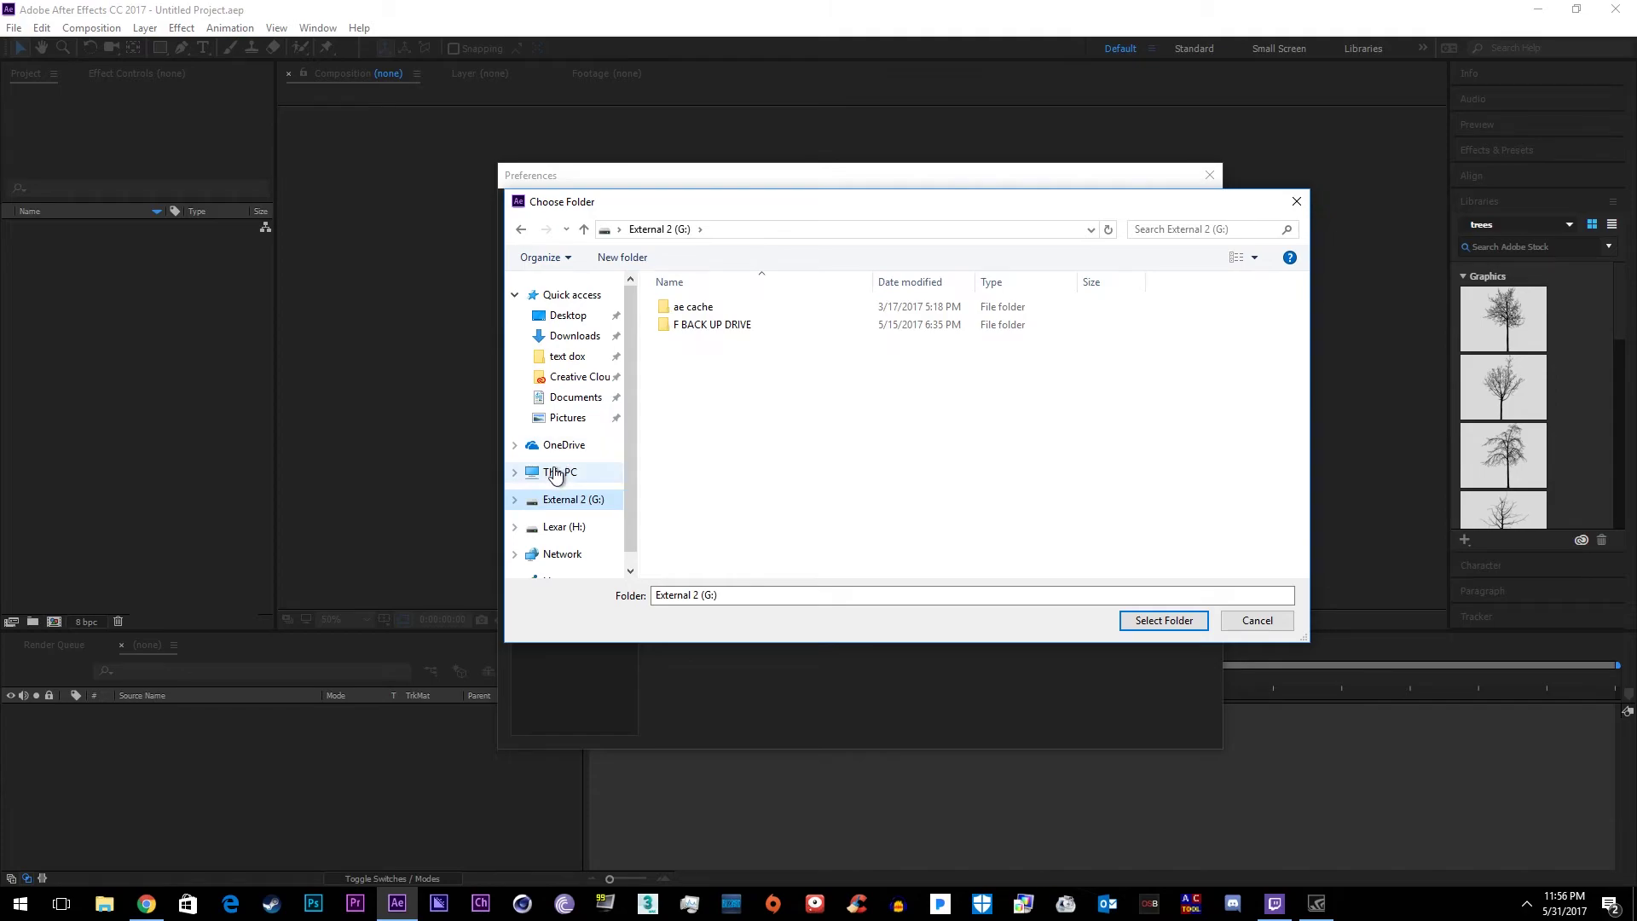
pyautogui.click(560, 471)
pyautogui.click(740, 433)
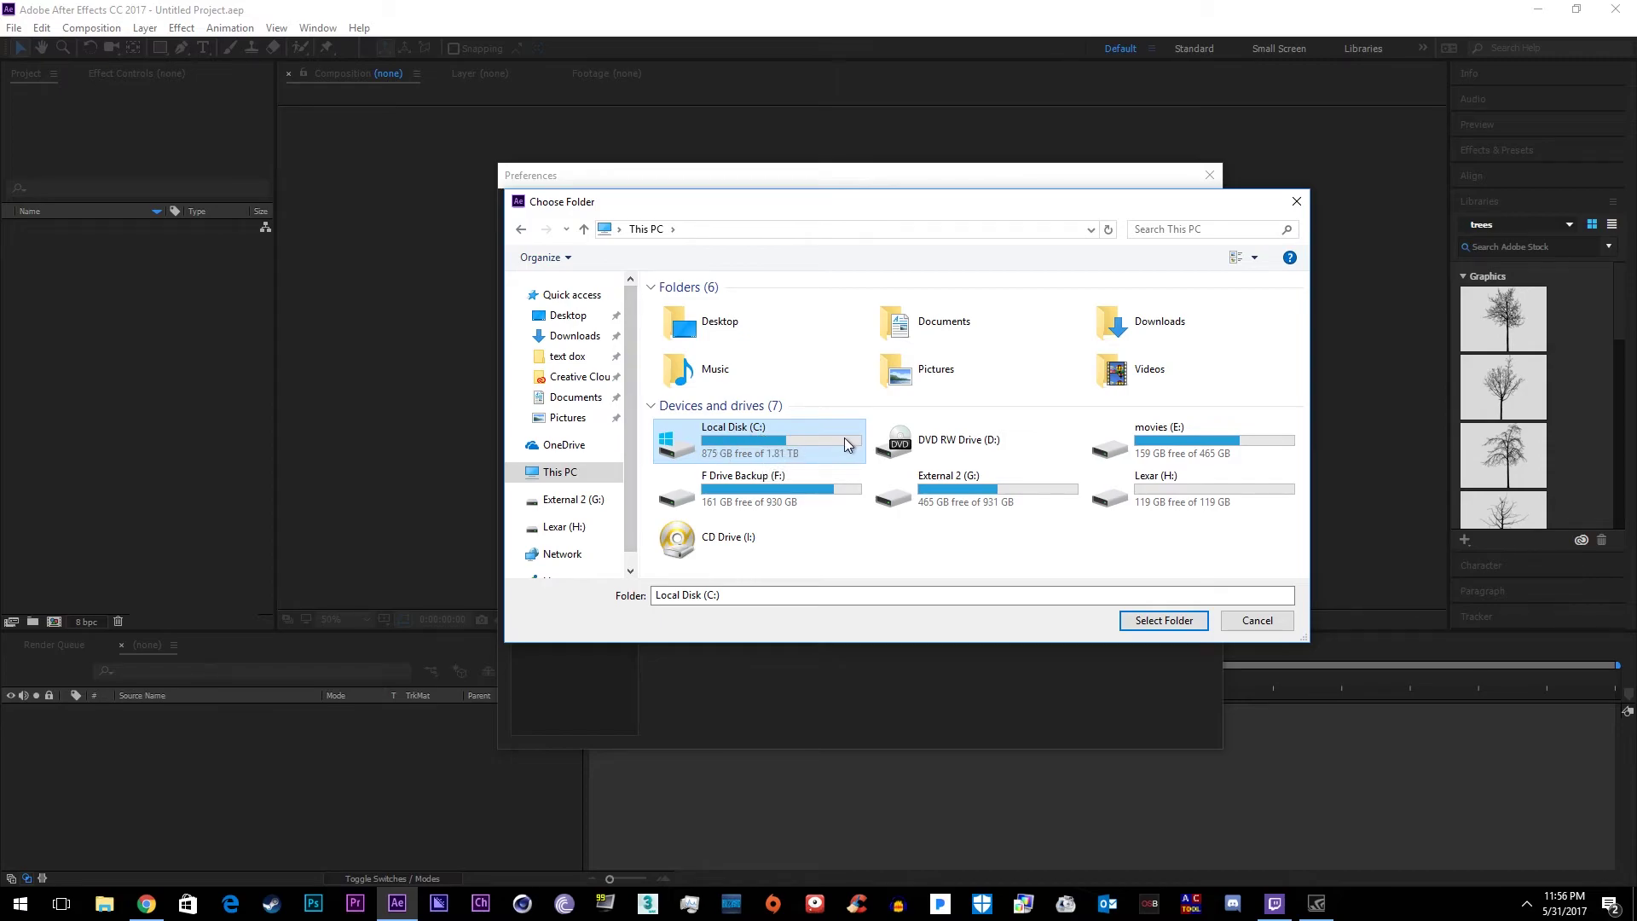
pyautogui.click(1211, 459)
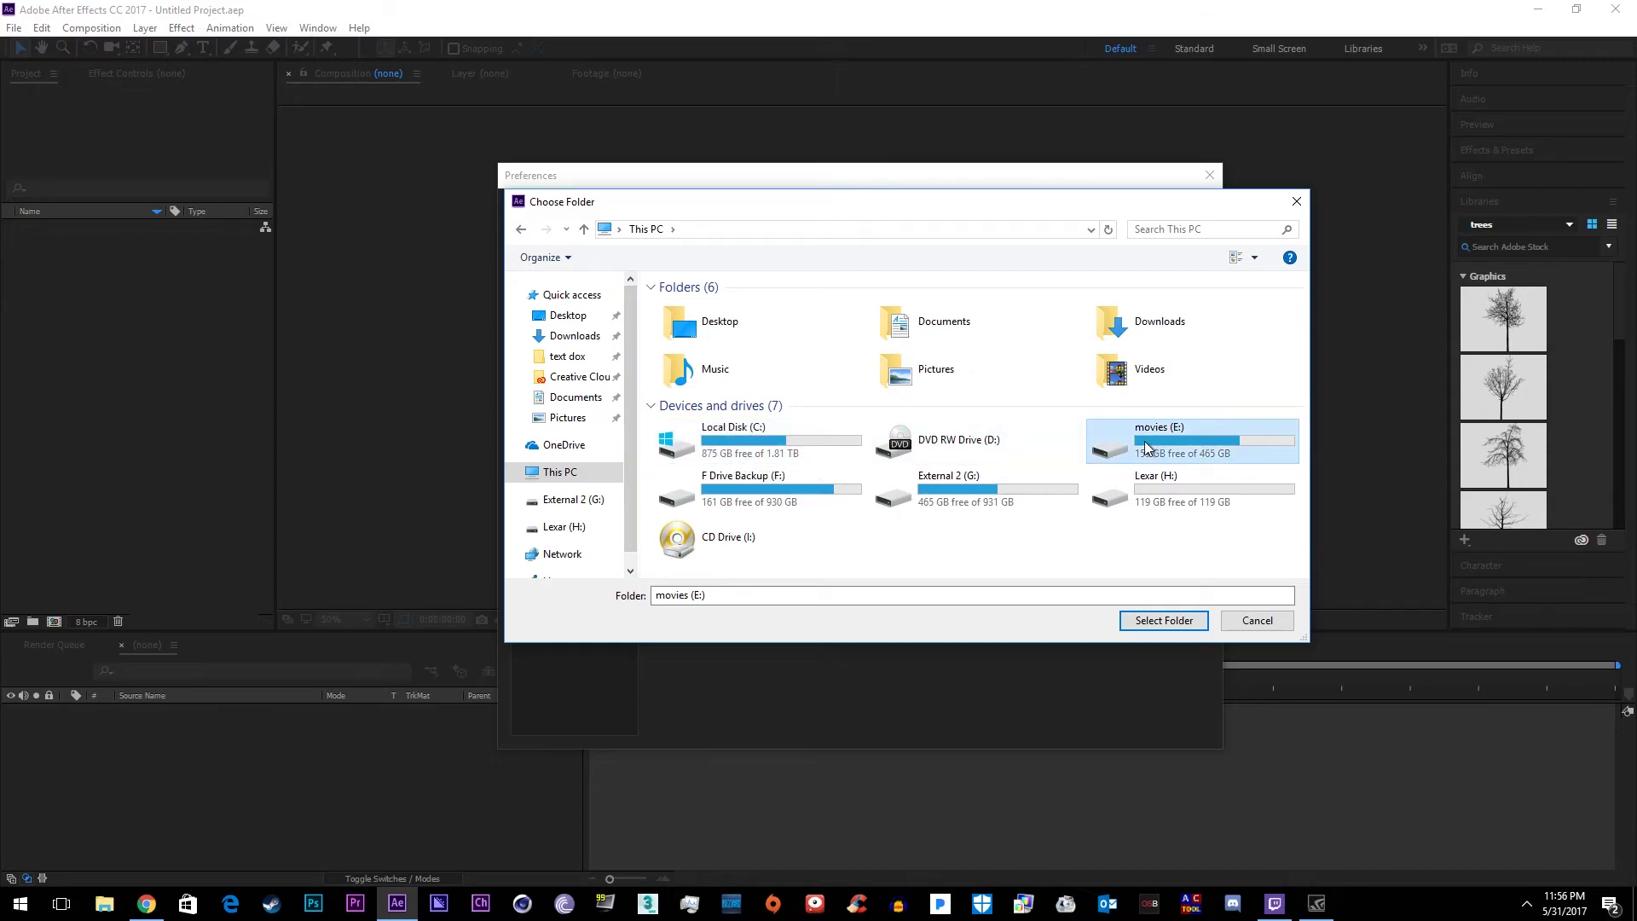
pyautogui.click(754, 505)
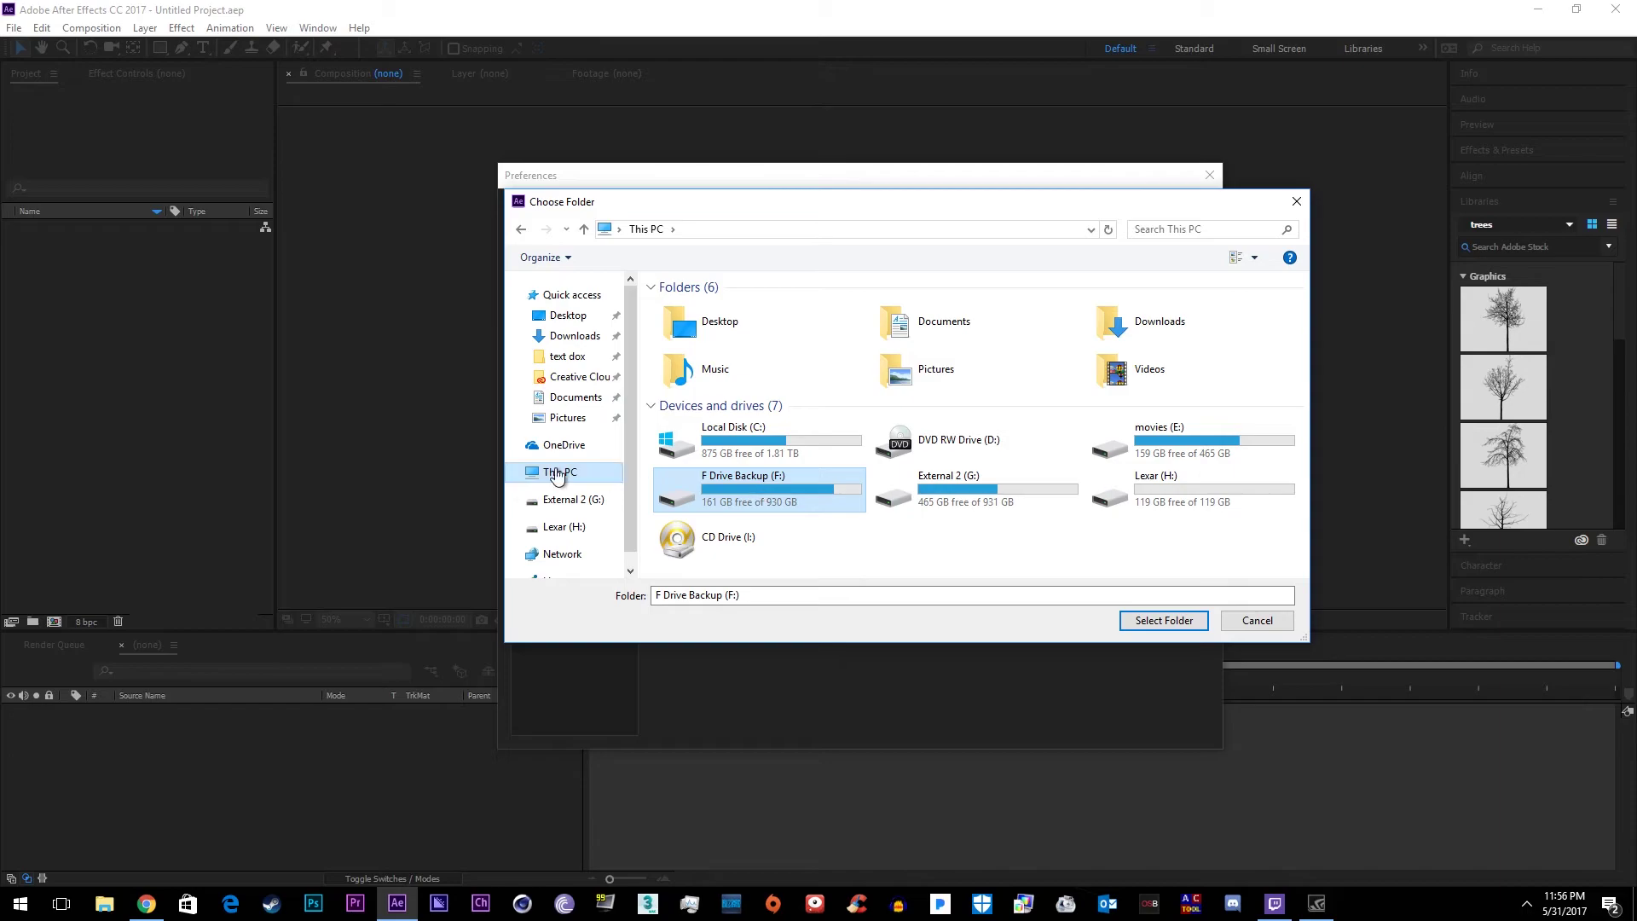
pyautogui.click(978, 474)
pyautogui.click(789, 491)
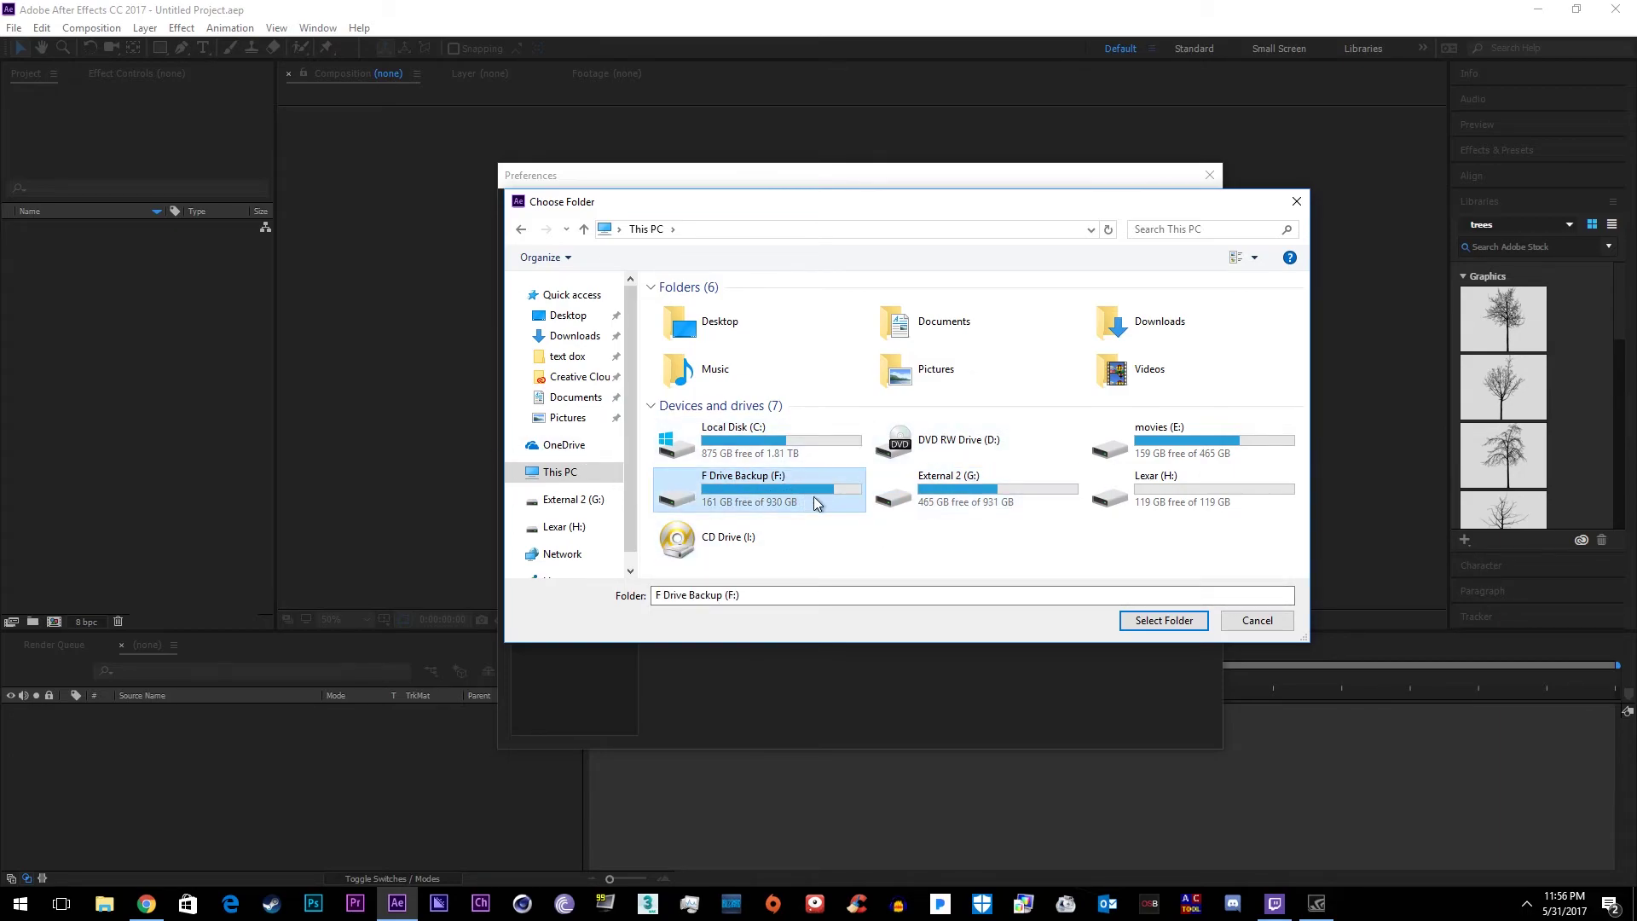
pyautogui.click(996, 497)
pyautogui.click(763, 495)
pyautogui.click(1266, 435)
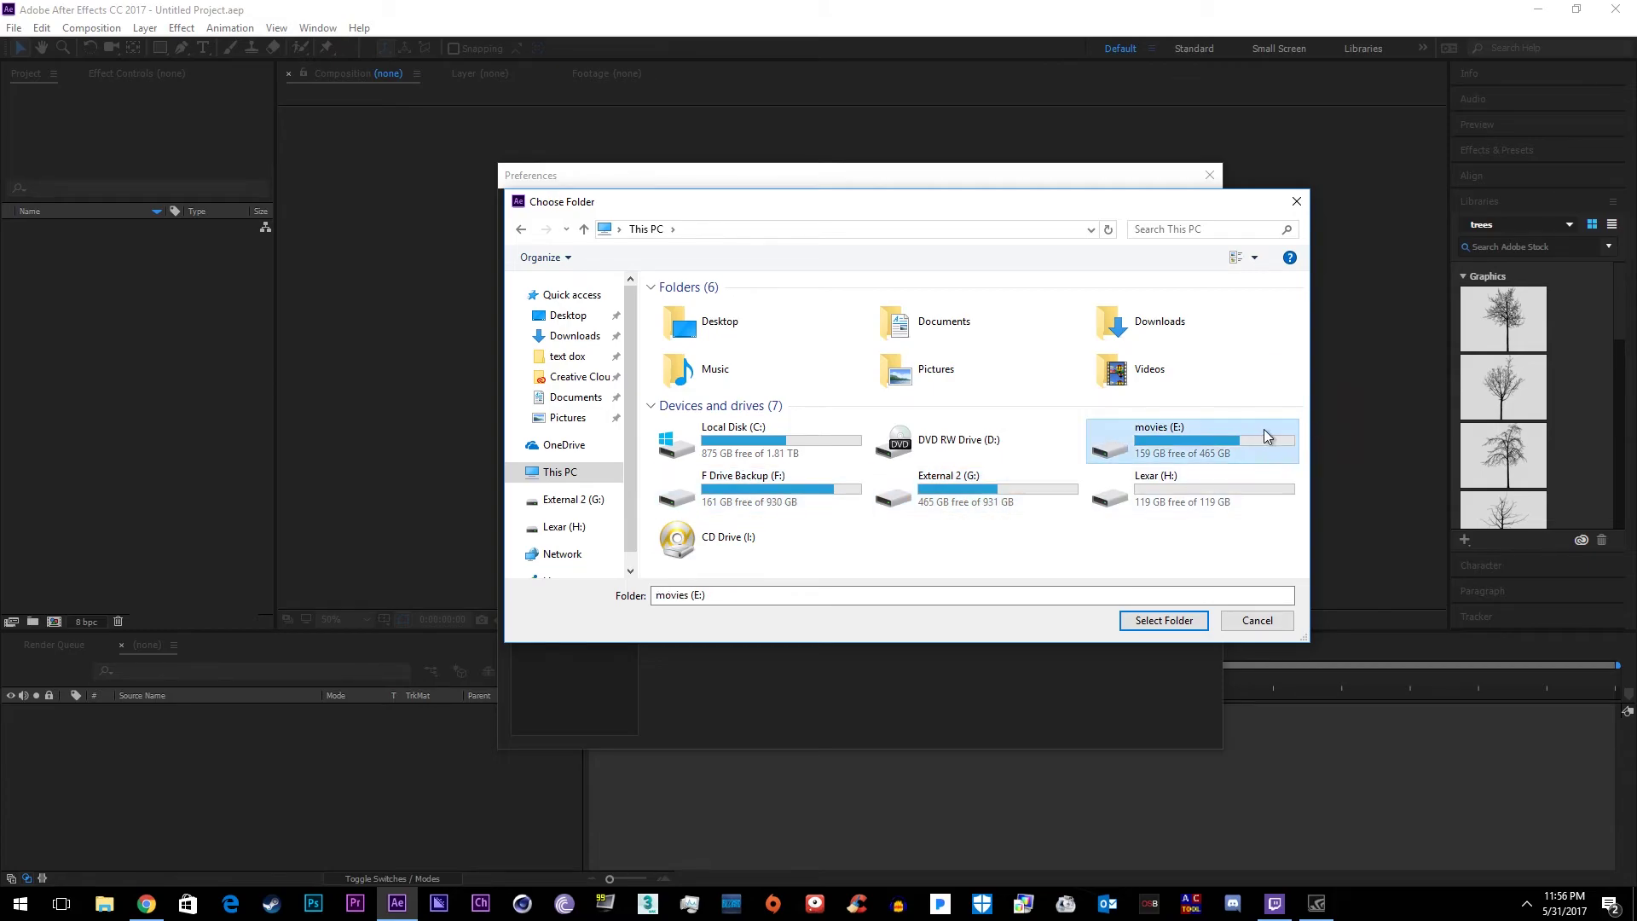
pyautogui.click(936, 499)
# Look through the top-level folders of Local Disk (C:), movies (E:) and F Drive Backup (F:)
pyautogui.doubleClick(725, 442)
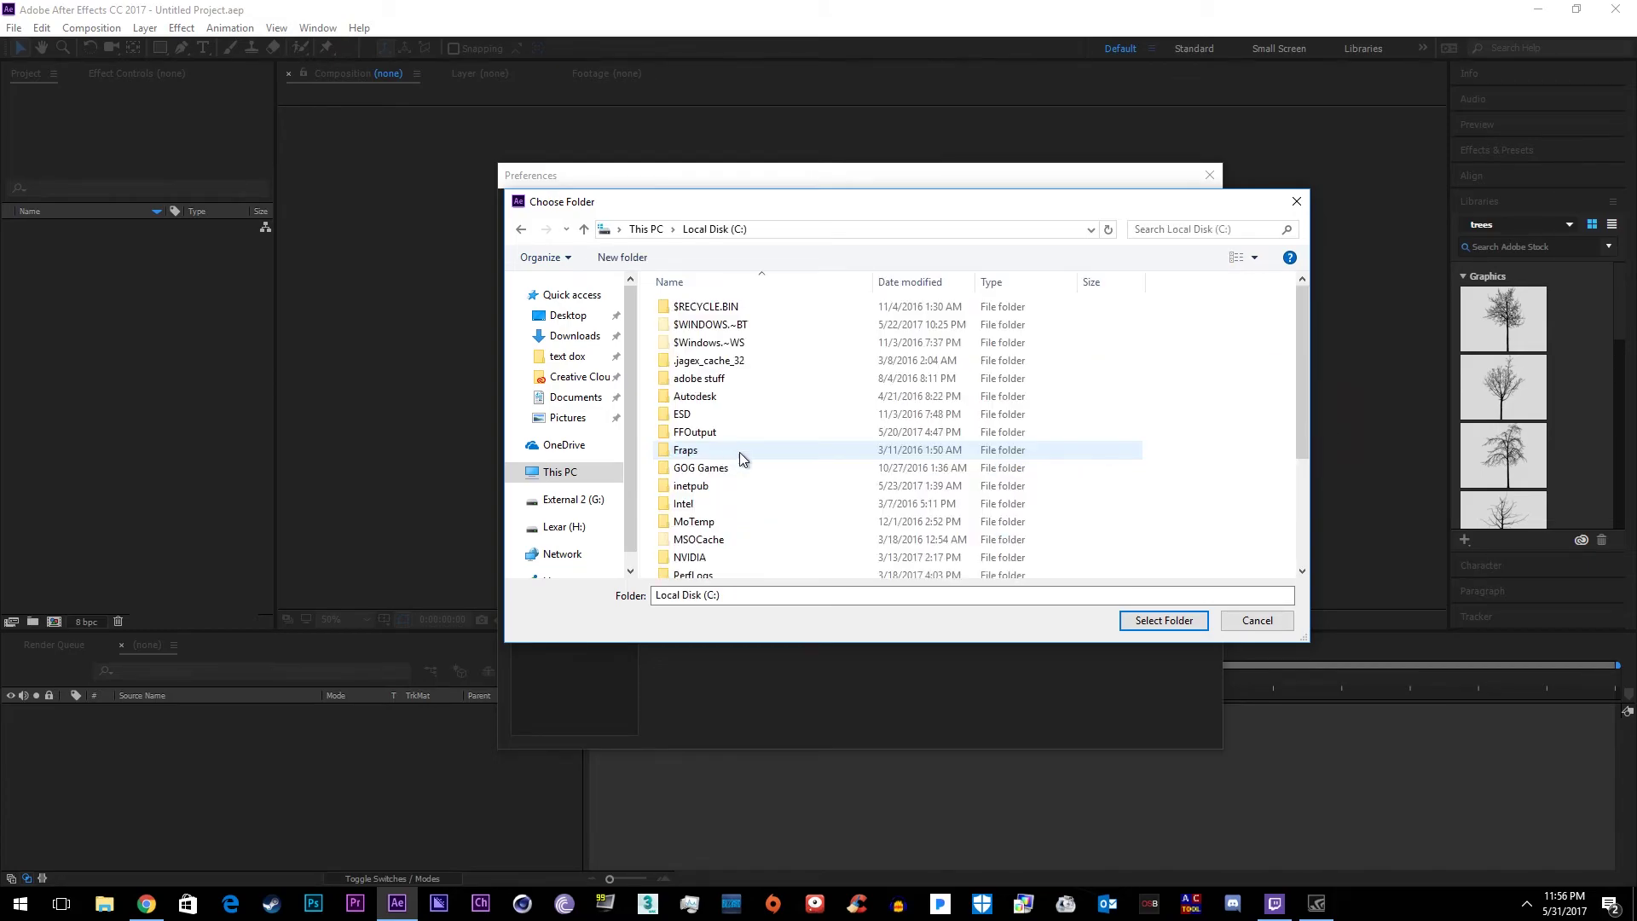
pyautogui.hotkey('alt', 'Left')
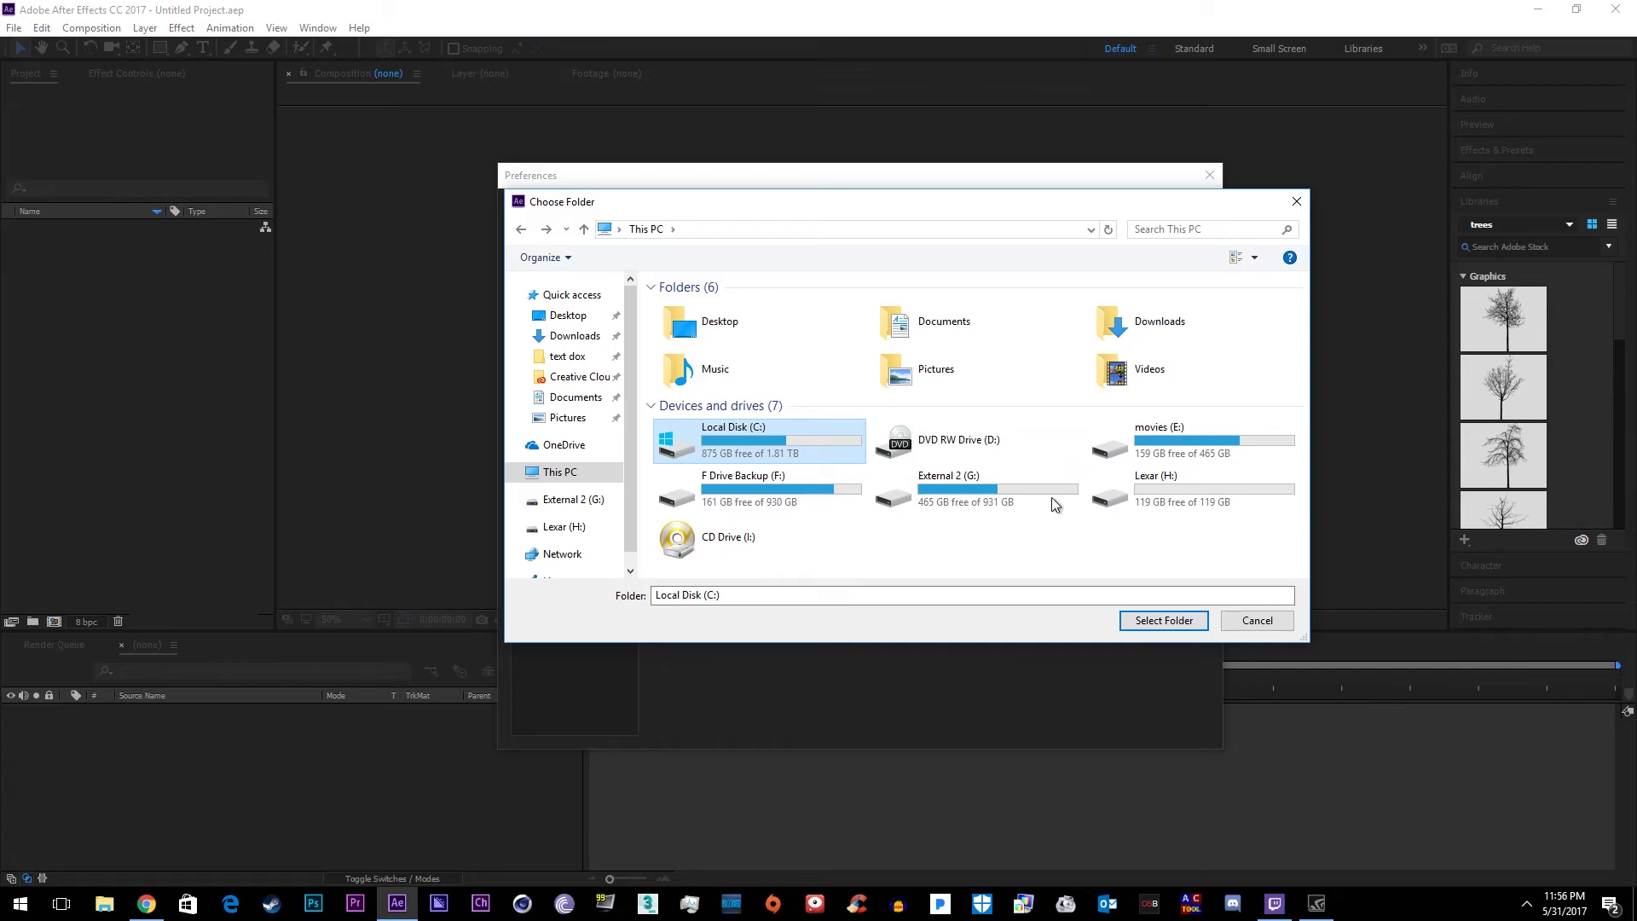
pyautogui.doubleClick(752, 495)
pyautogui.hotkey('alt', 'Left')
pyautogui.click(1198, 453)
pyautogui.doubleClick(1198, 452)
pyautogui.hotkey('alt', 'Left')
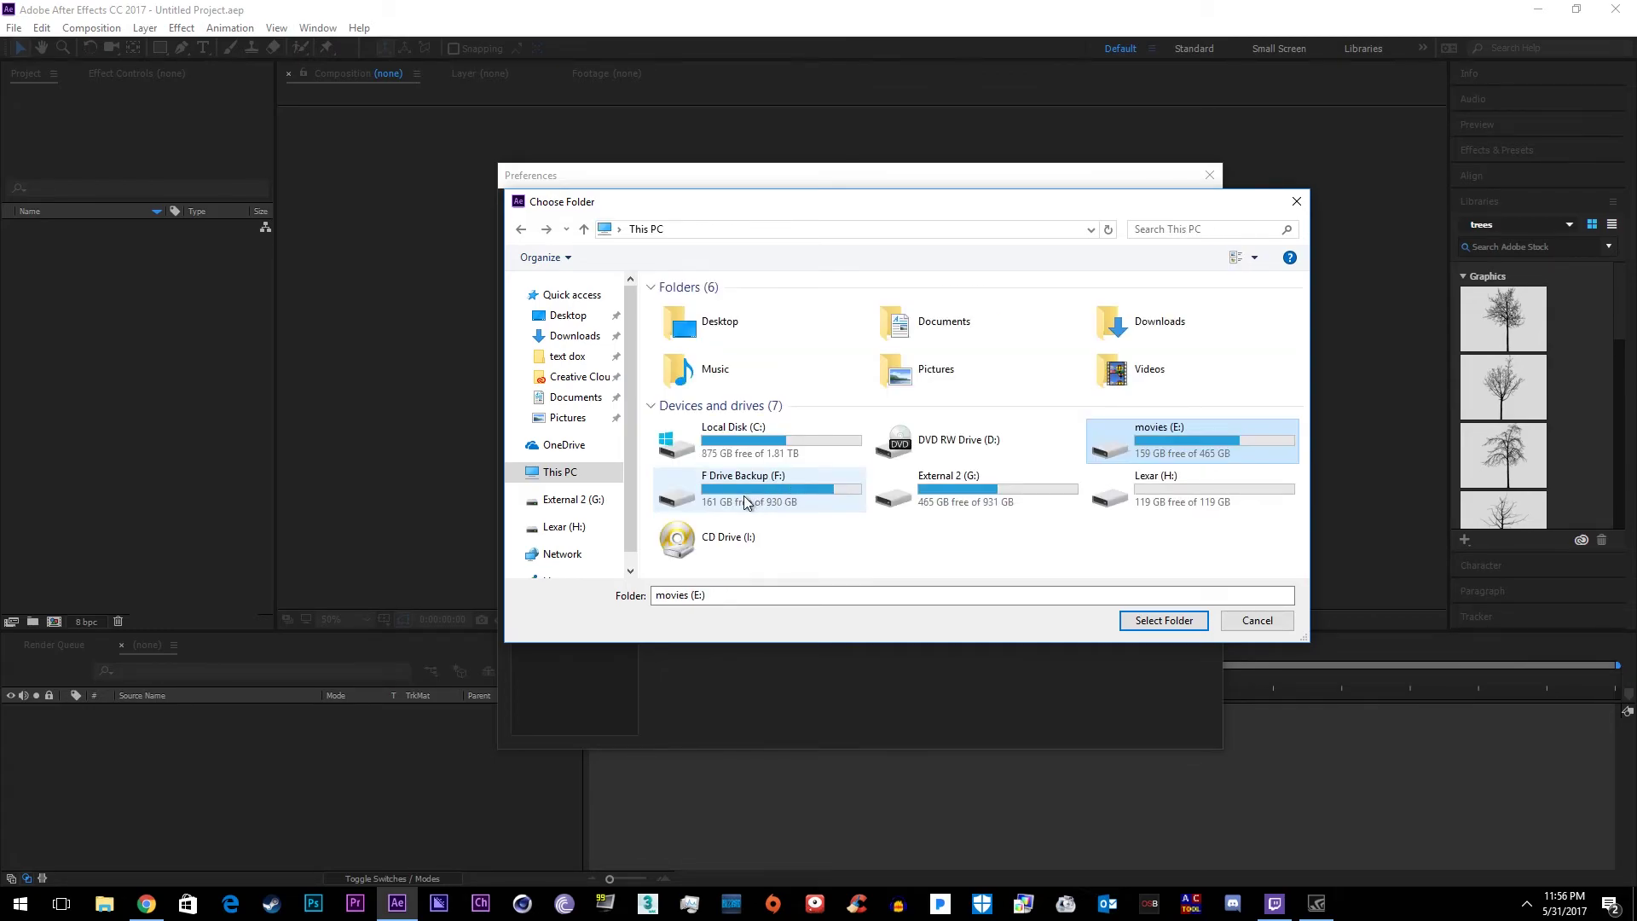
pyautogui.doubleClick(750, 495)
pyautogui.hotkey('alt', 'Left')
pyautogui.hotkey('alt', 'Right')
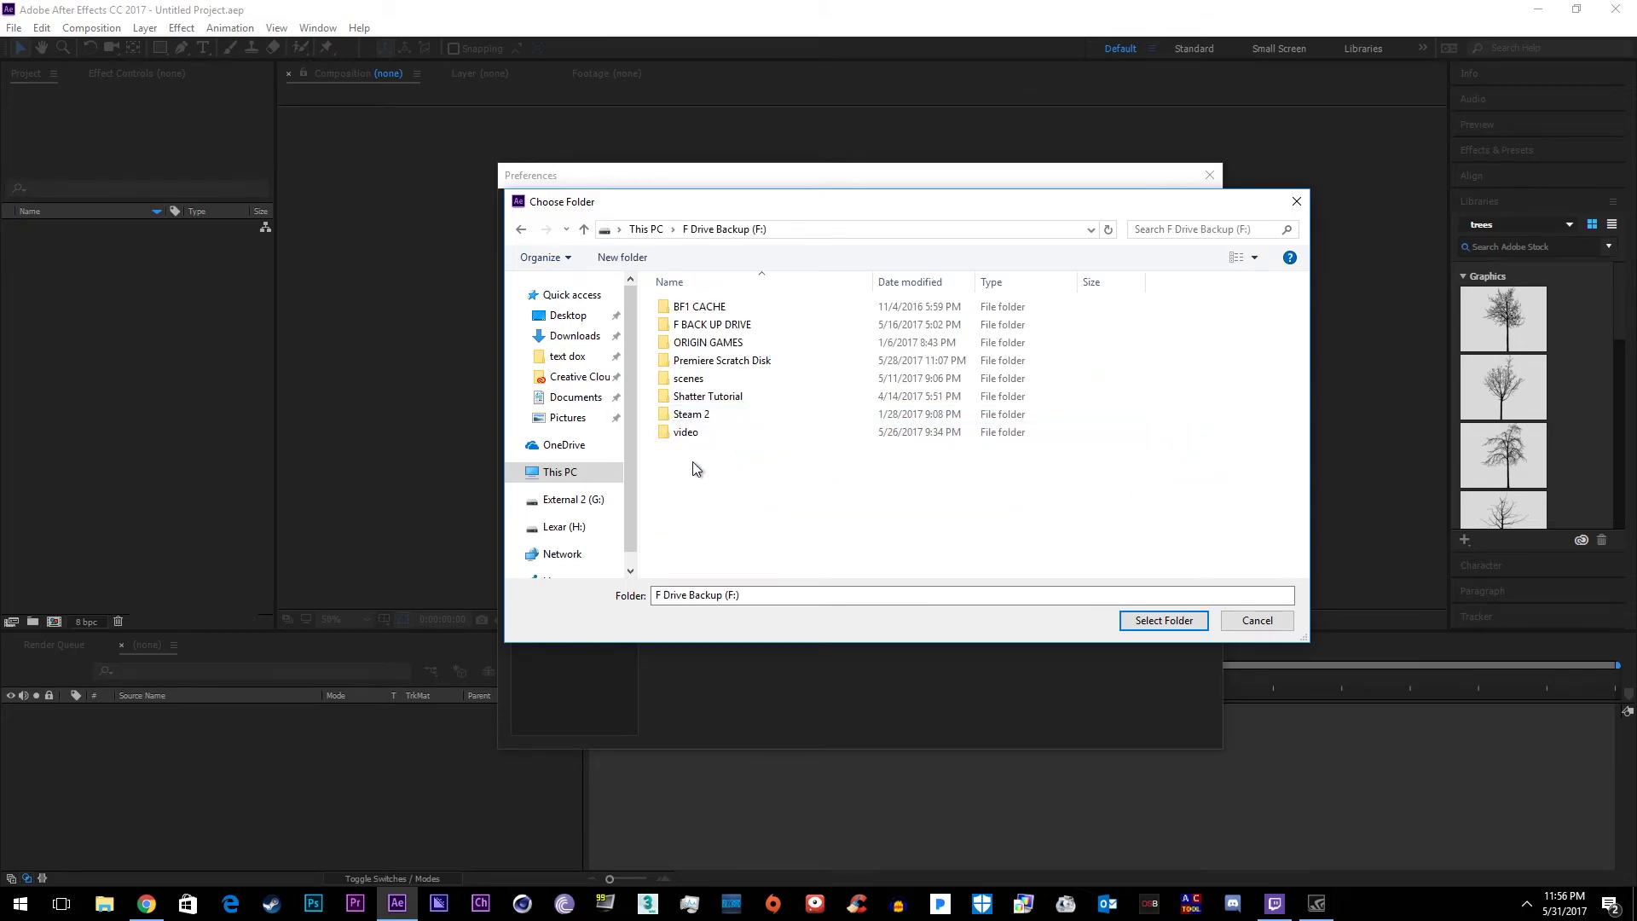
# Return to the drive overview and check the top-level folders of External 2 (G:)
pyautogui.click(589, 475)
pyautogui.moveTo(793, 483); pyautogui.dragTo(923, 504, button='right')
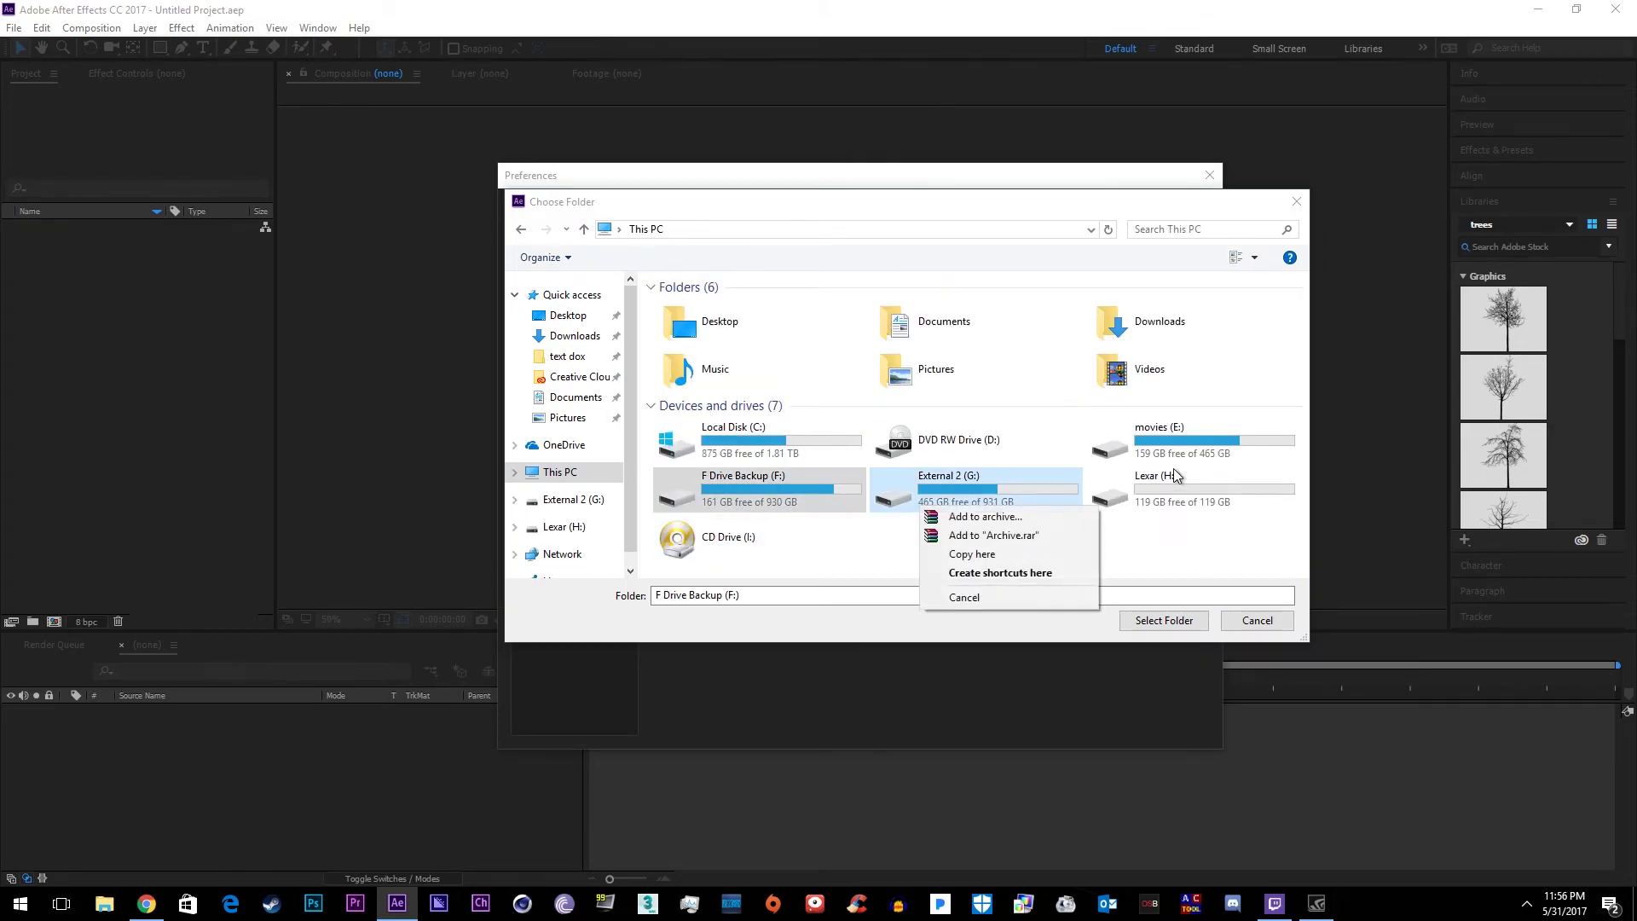
pyautogui.click(1186, 446)
pyautogui.click(845, 498)
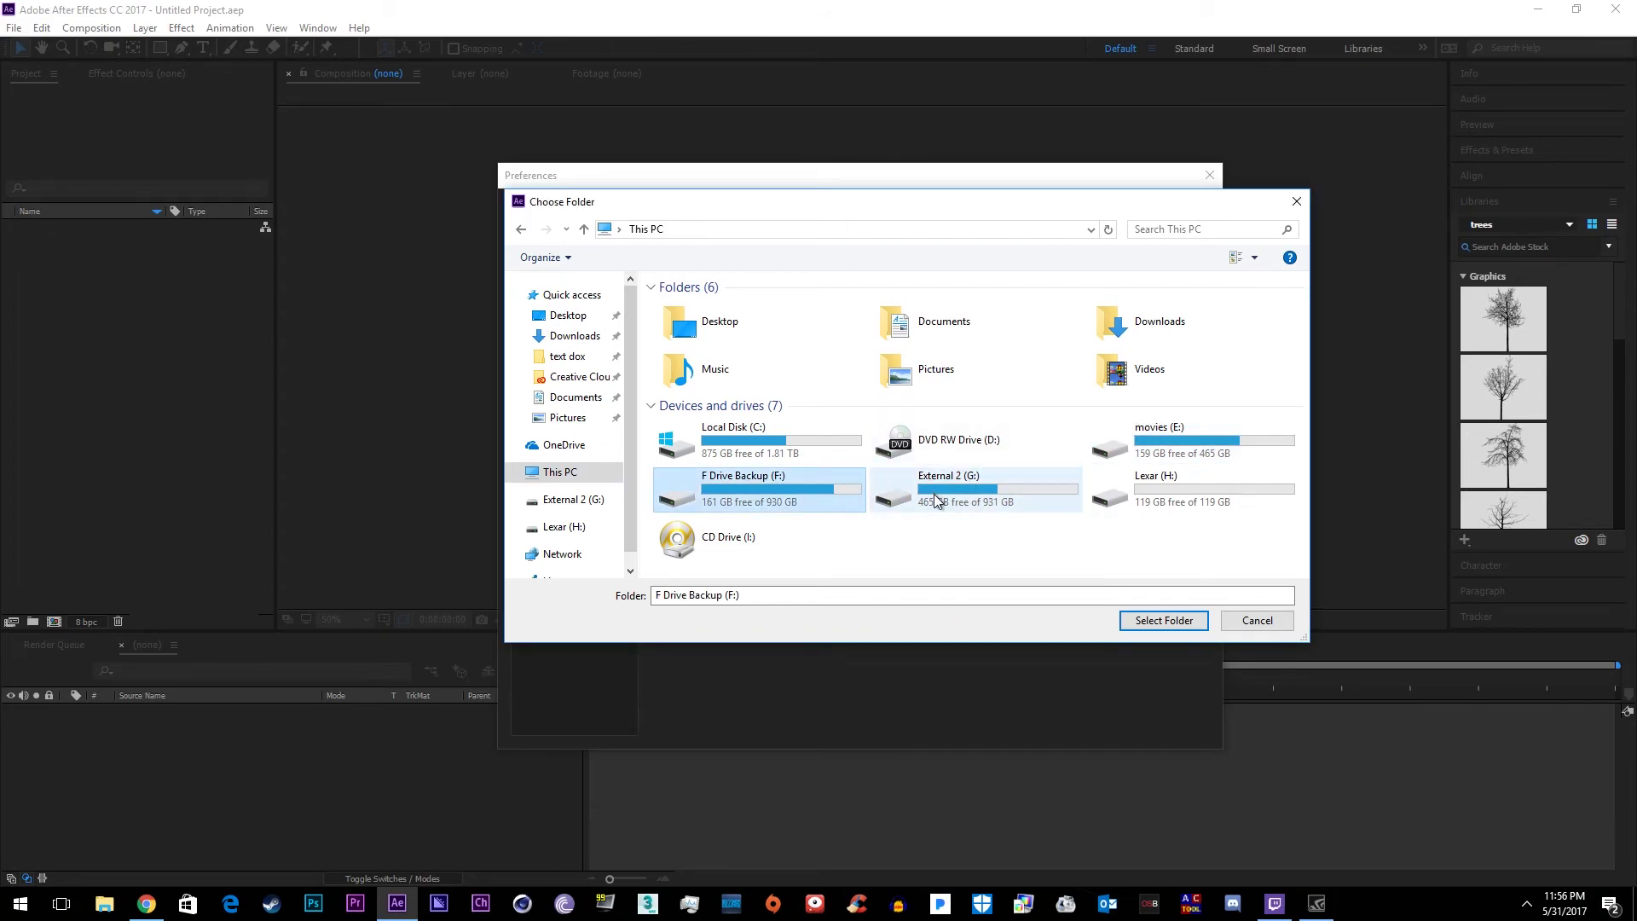
pyautogui.doubleClick(938, 501)
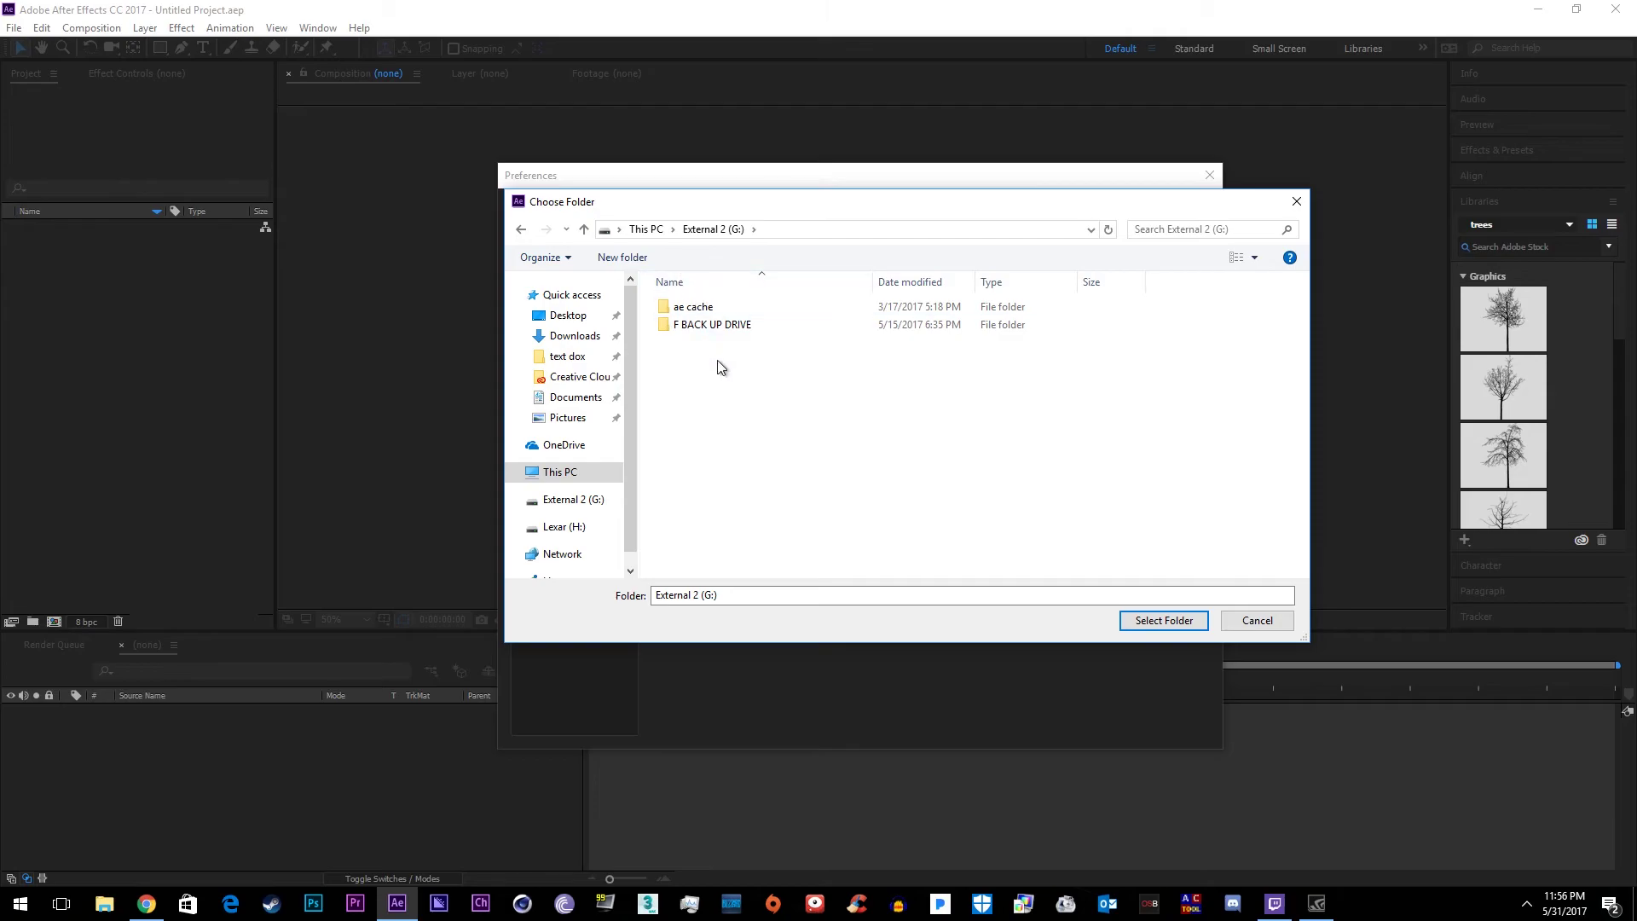
pyautogui.hotkey('alt', 'Left')
pyautogui.hotkey('alt', 'Right')
pyautogui.hotkey('alt', 'Left')
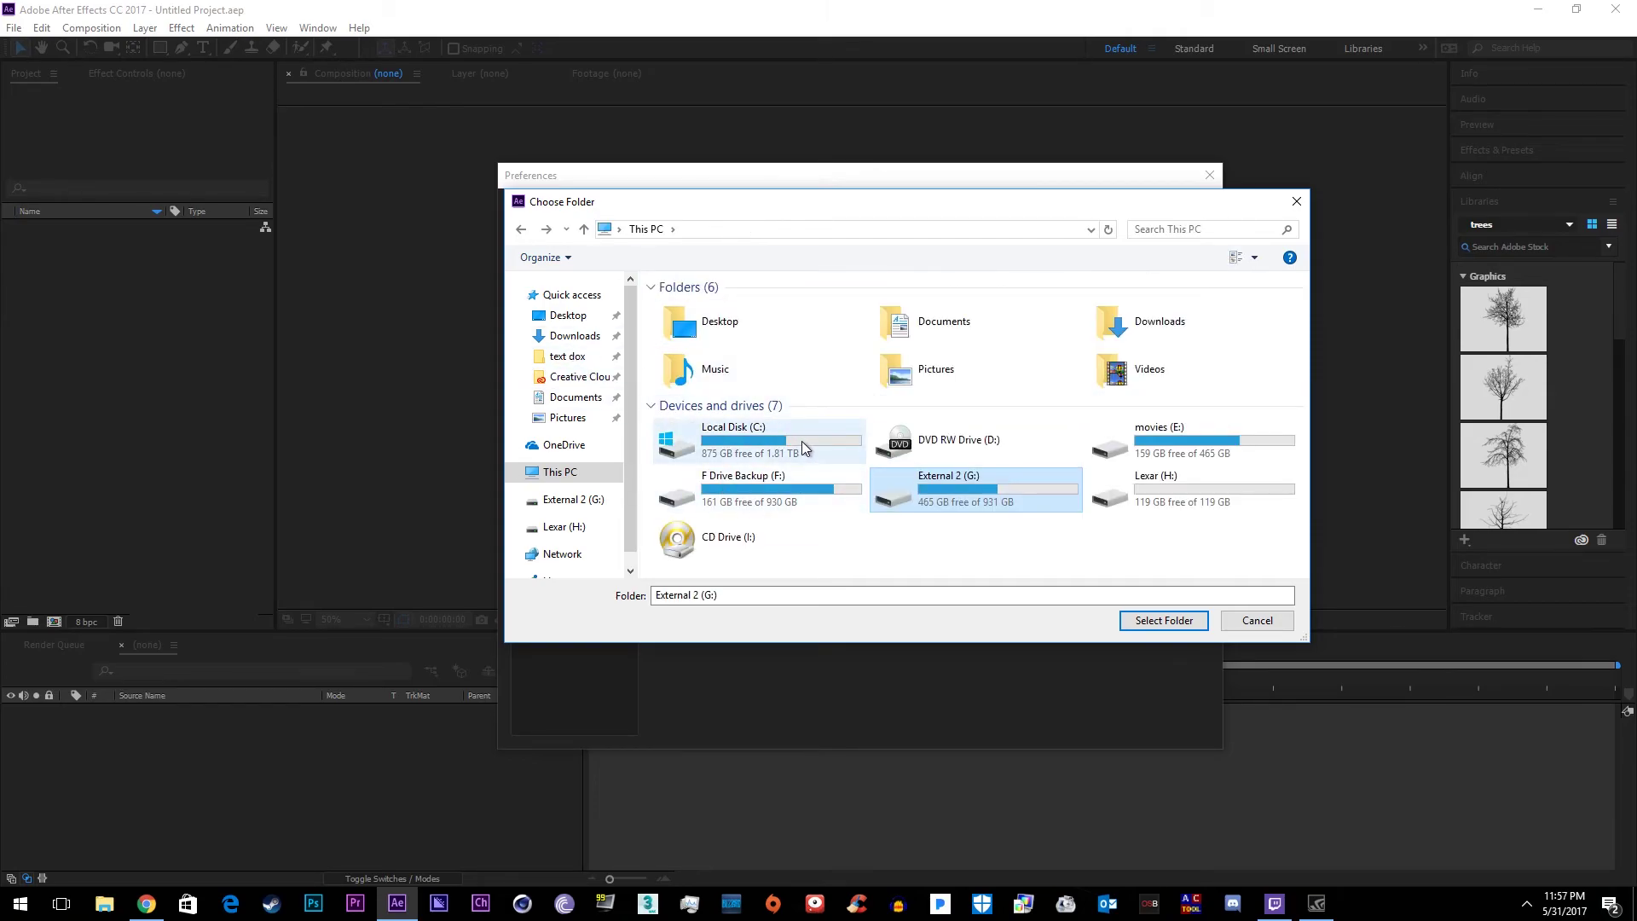
# Inspect the ae cache folder on External 2 (G:) and its Adobe subfolder, and return to This PC
pyautogui.doubleClick(895, 484)
pyautogui.doubleClick(669, 308)
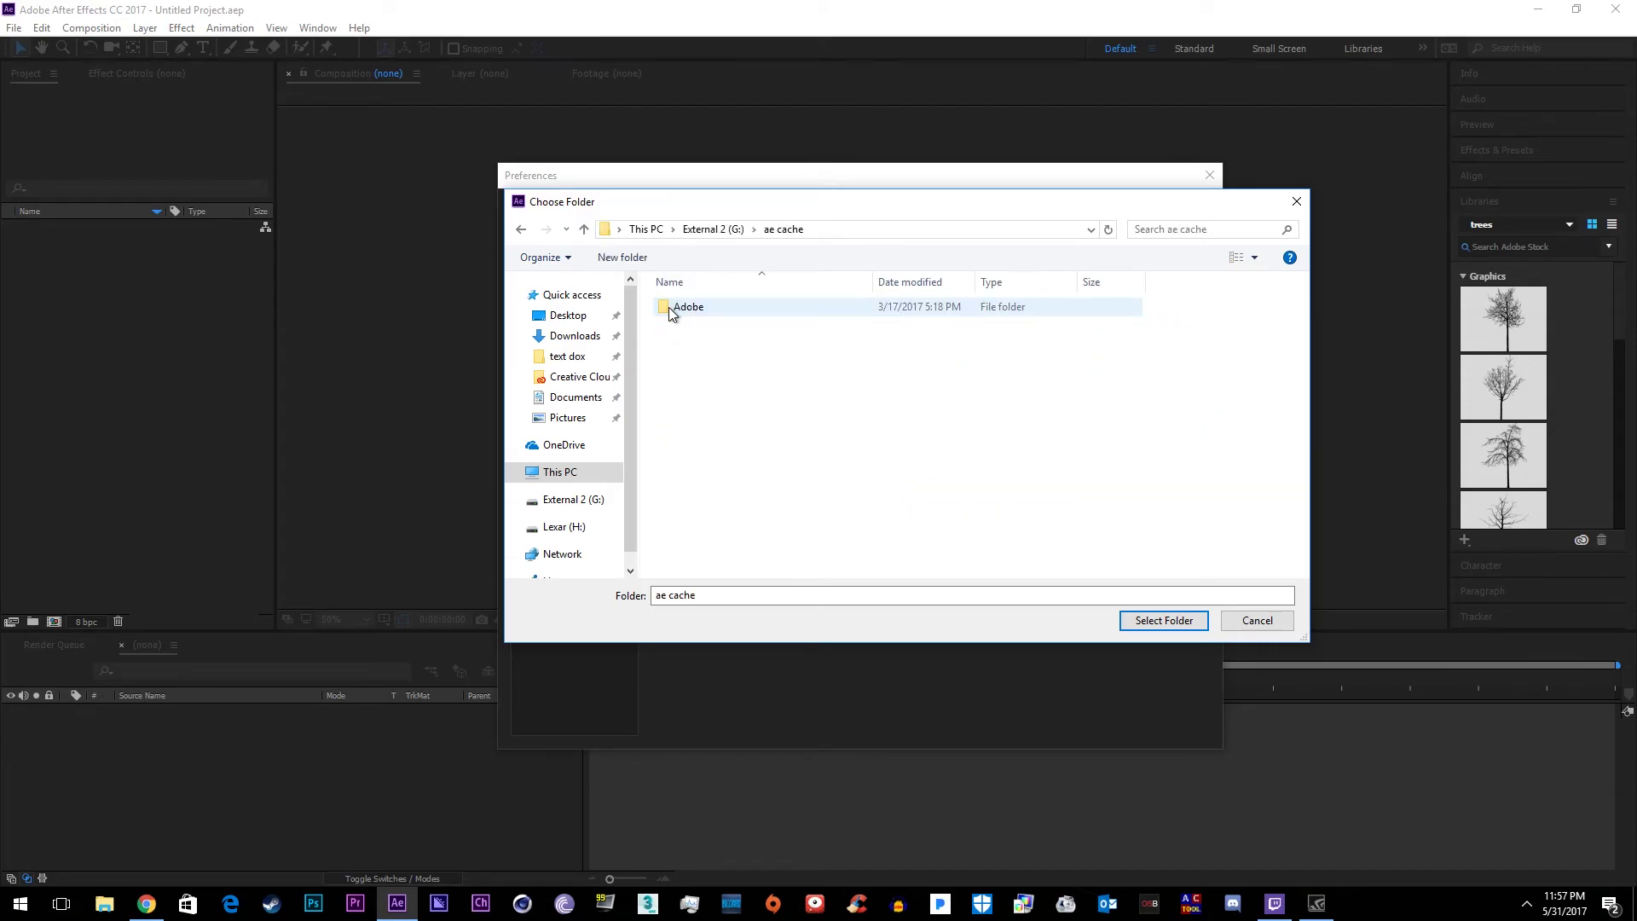
pyautogui.doubleClick(684, 308)
pyautogui.hotkey('alt', 'Left')
pyautogui.hotkey('alt', 'Left')
pyautogui.hotkey('alt', 'Left')
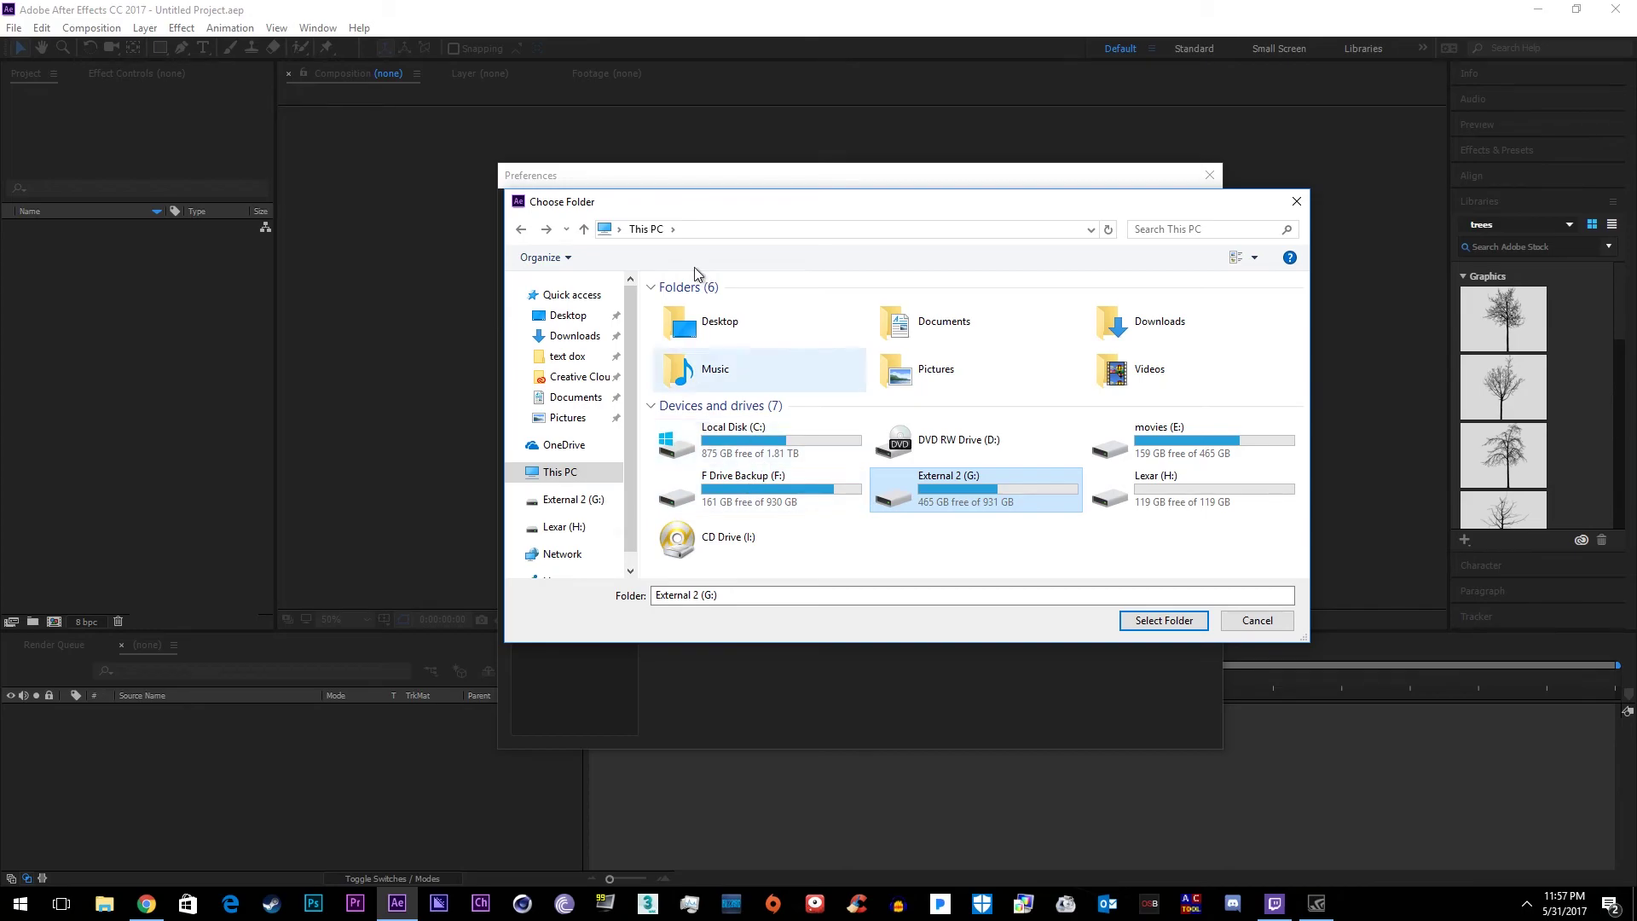
# Open Local Disk (C:) in the folder chooser and examine Disk 1 (C:) activity in Task Manager beside it
pyautogui.doubleClick(719, 452)
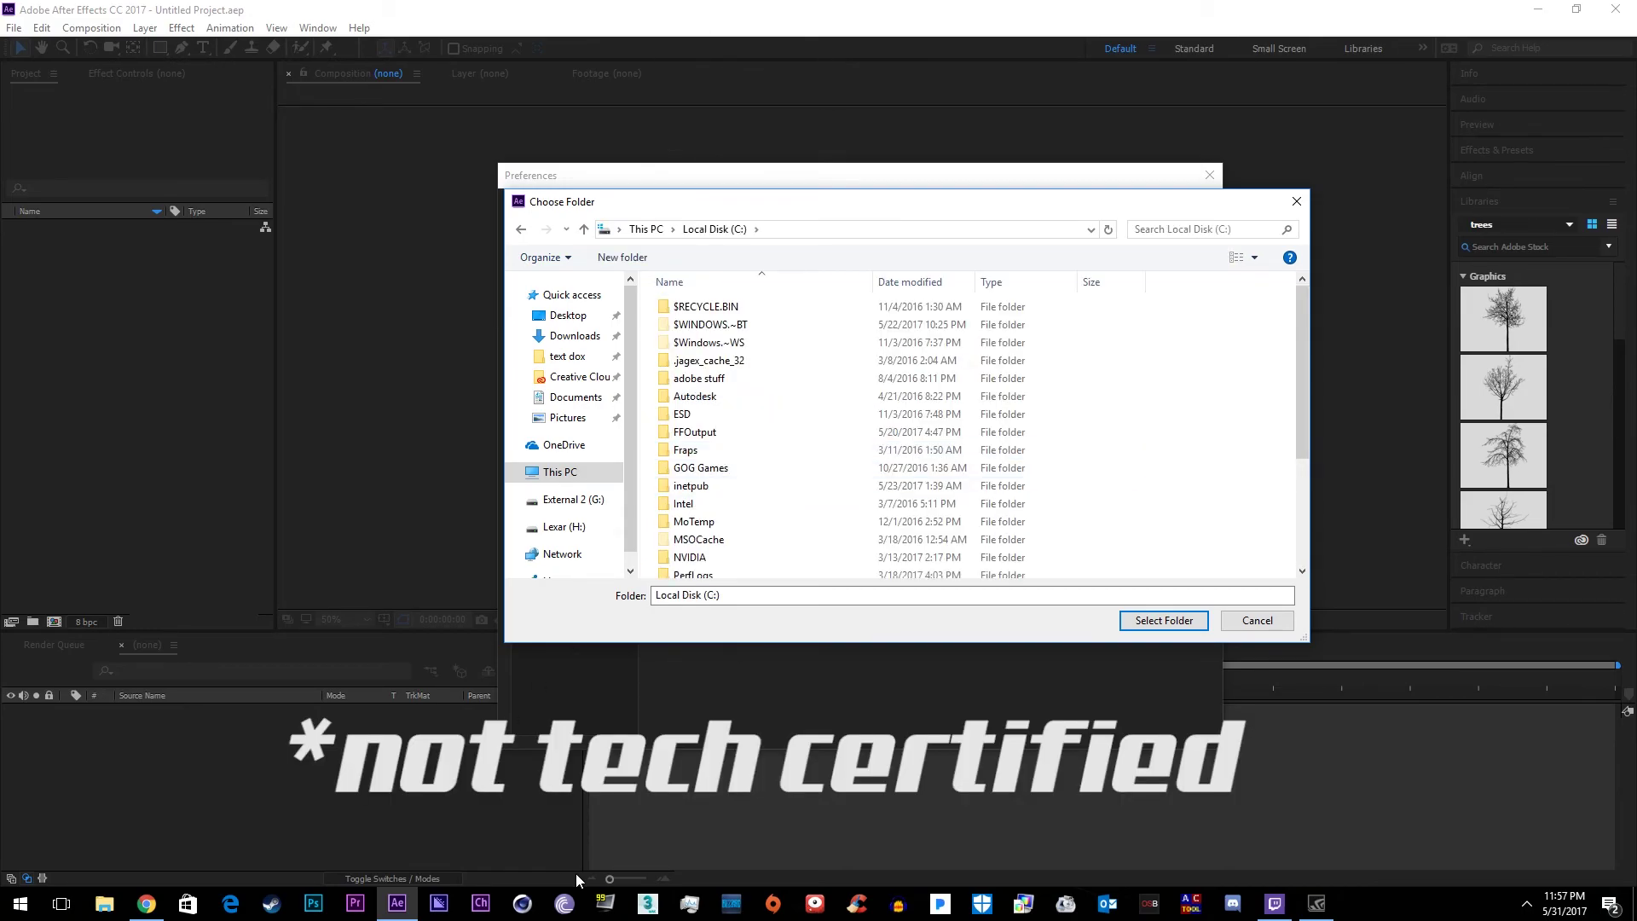
pyautogui.click(690, 904)
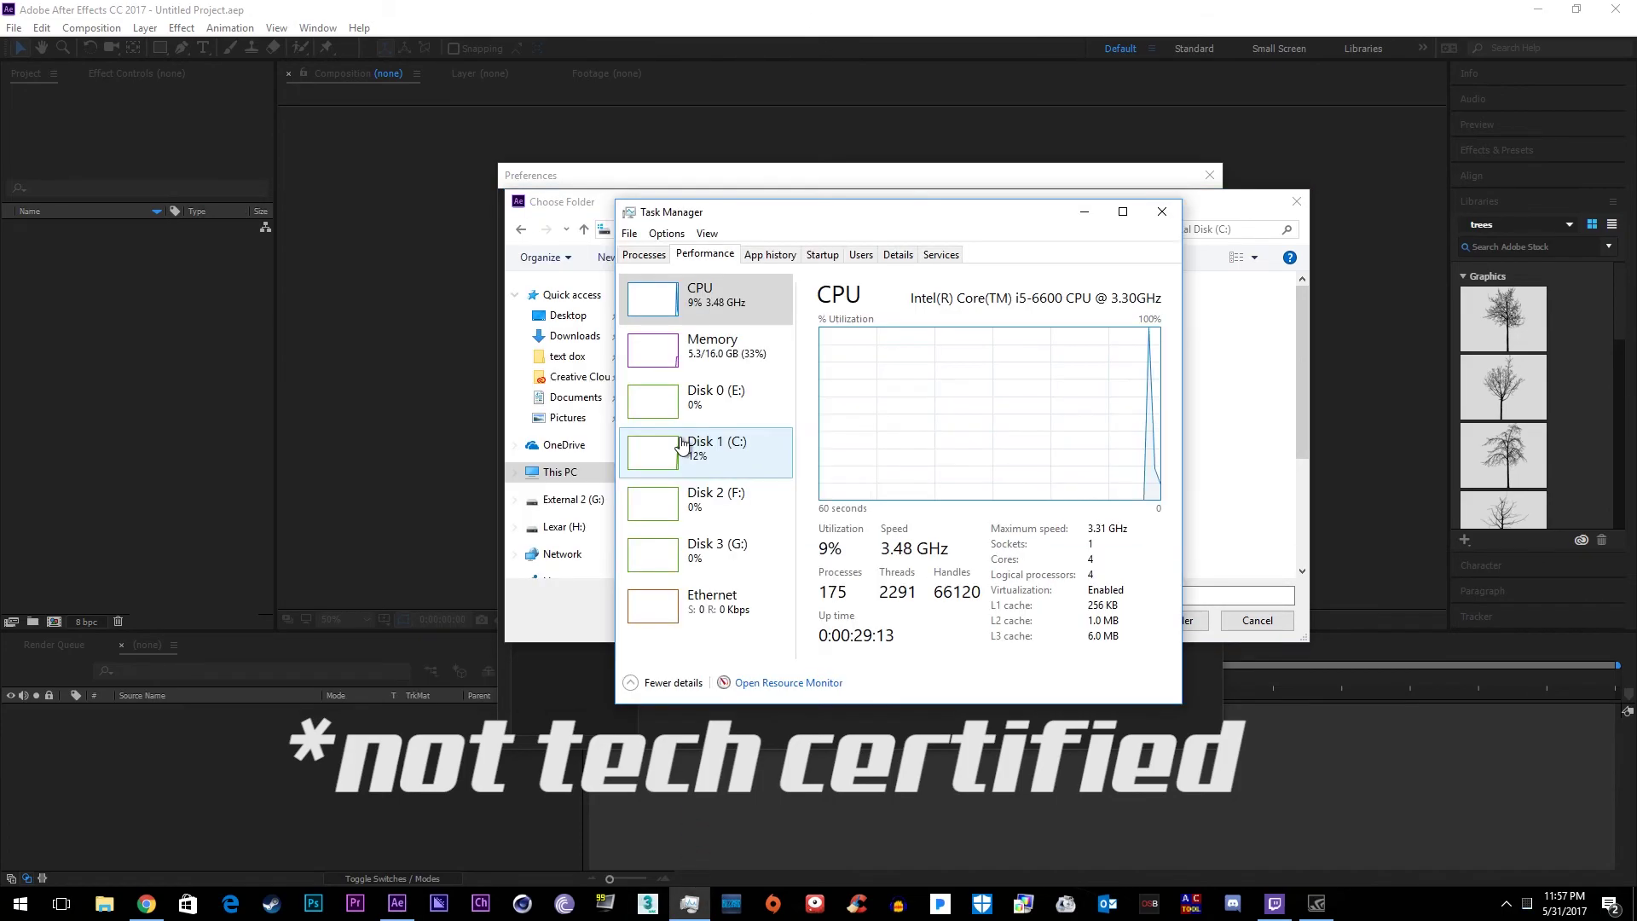
pyautogui.moveTo(853, 212); pyautogui.dragTo(305, 214)
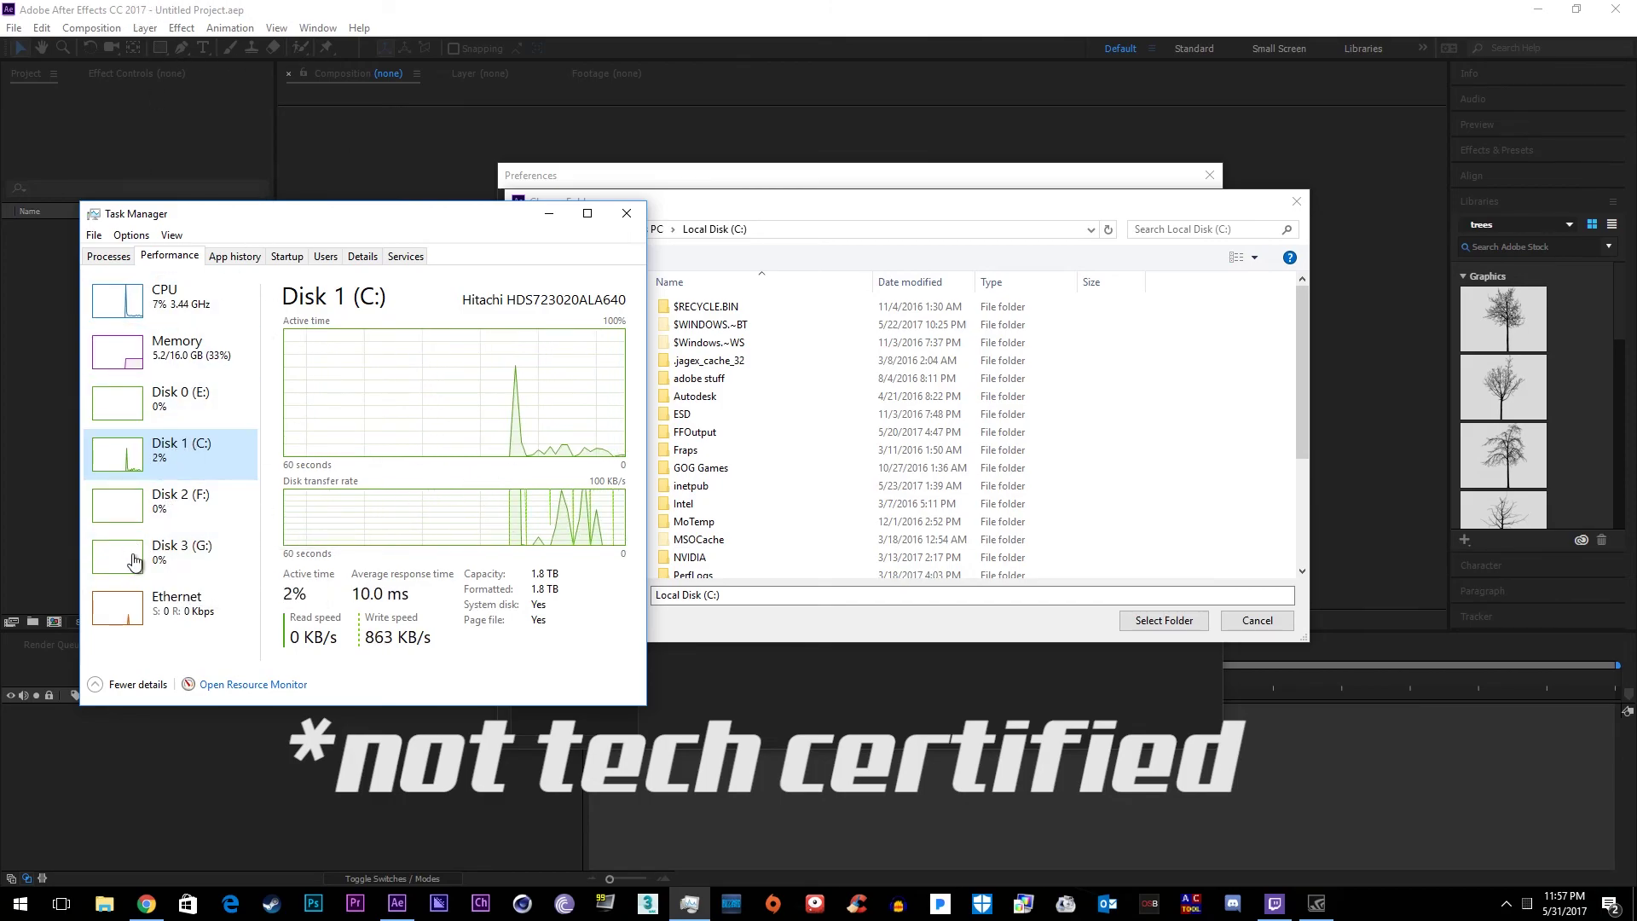
# Switch briefly to the folder chooser, return to Task Manager, and compare the activity of Disk 1 (C:) and Disk 3 (G:)
pyautogui.click(235, 541)
pyautogui.click(444, 200)
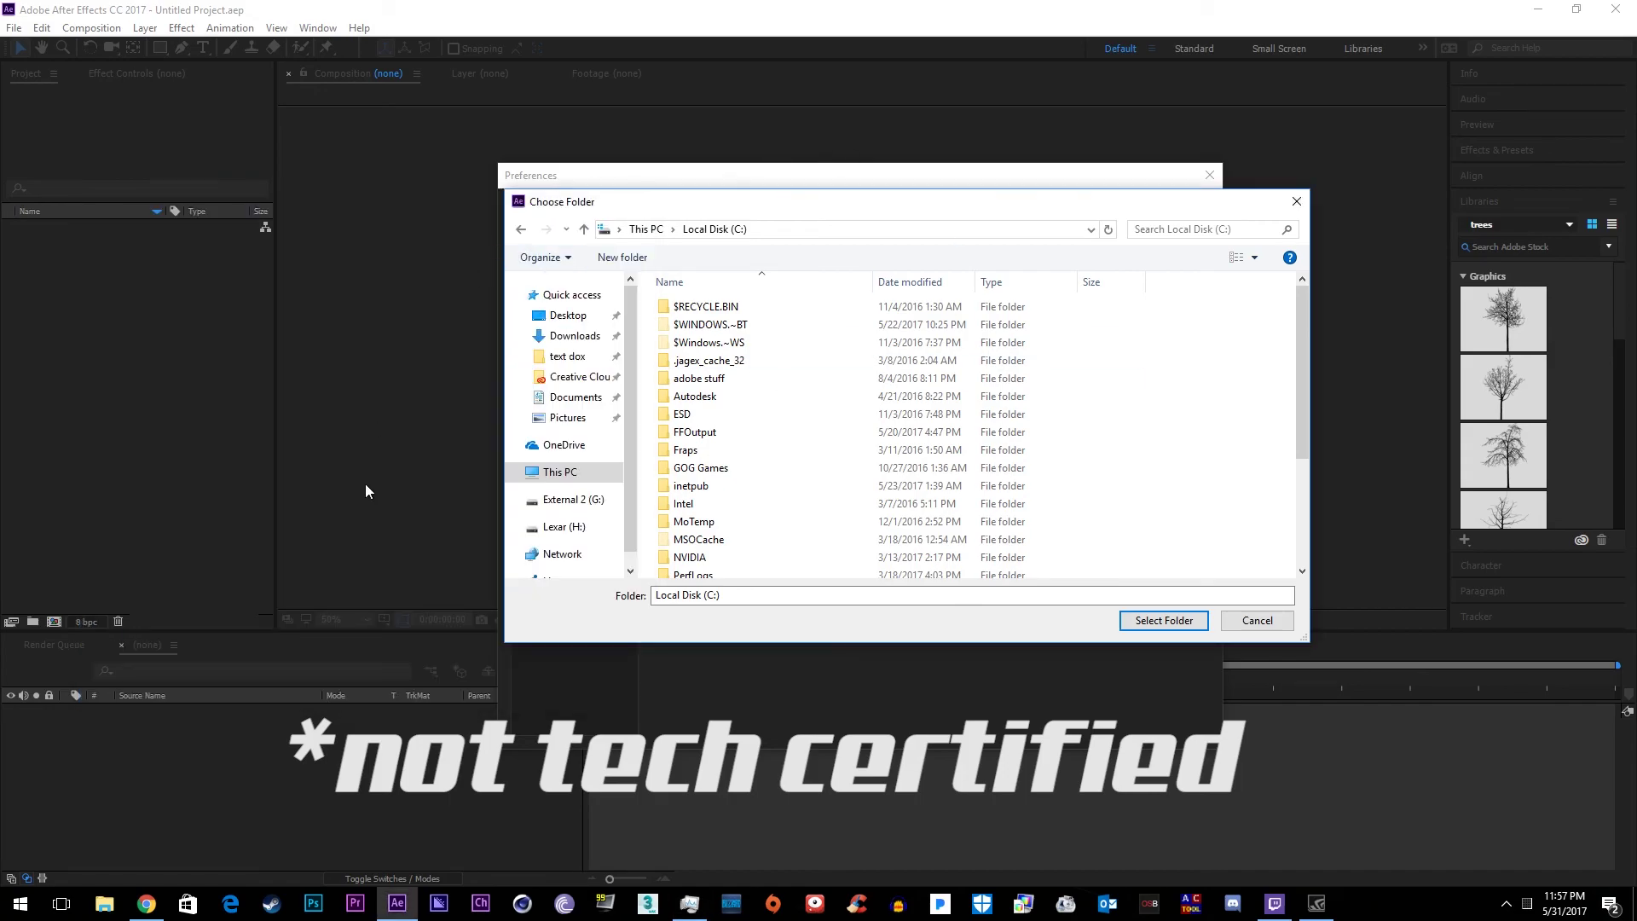
pyautogui.click(690, 903)
pyautogui.click(189, 440)
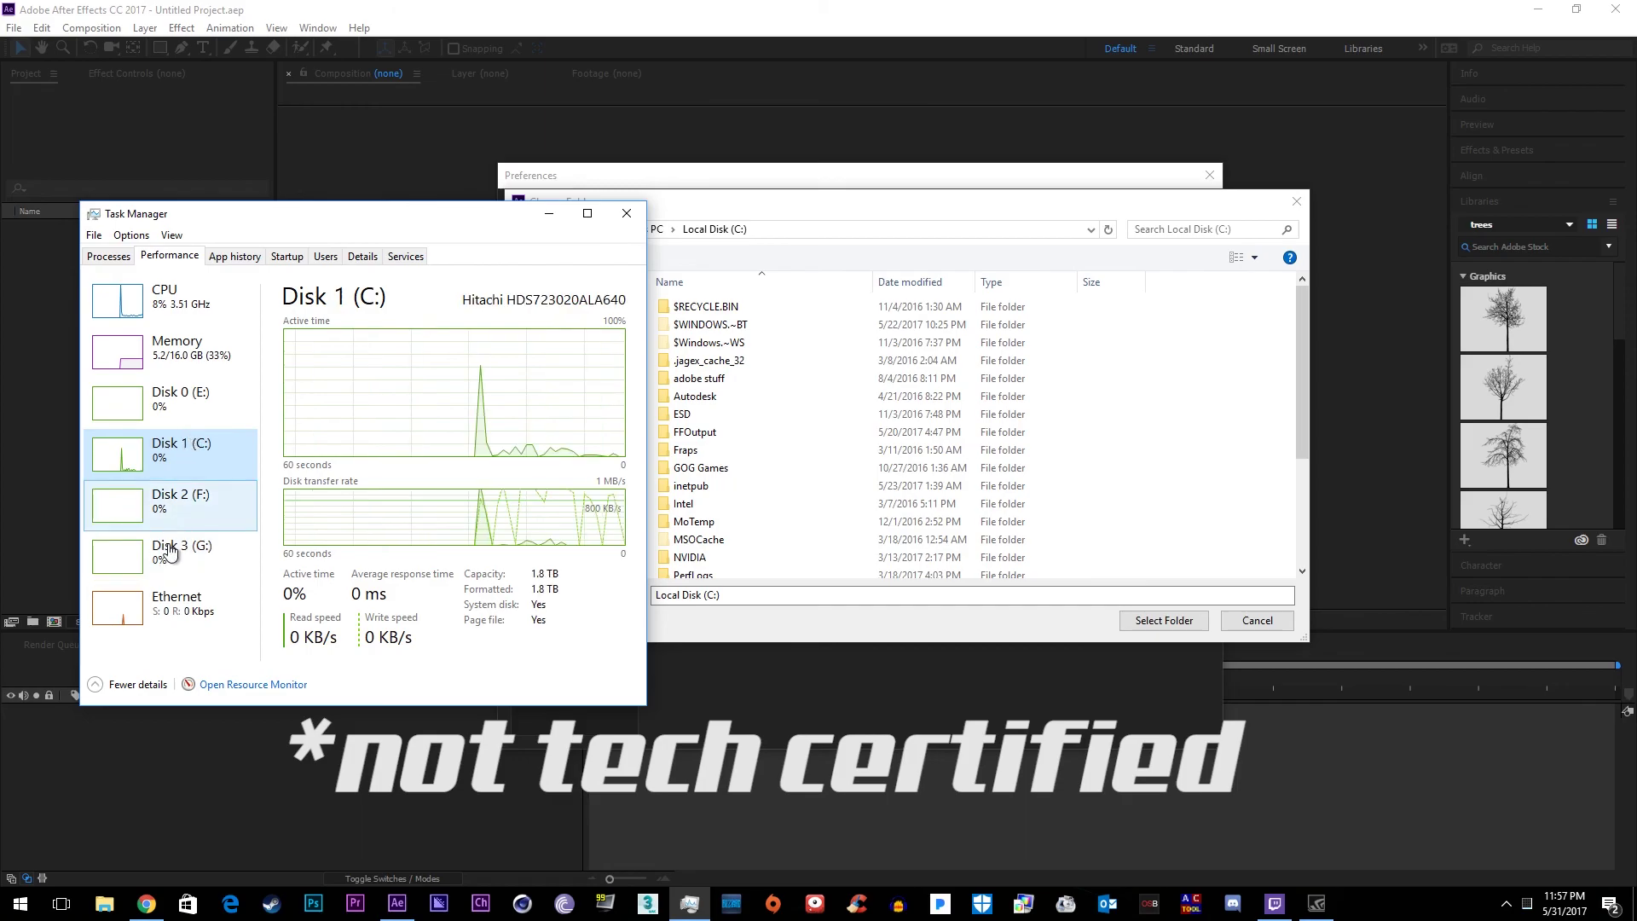
pyautogui.click(166, 565)
pyautogui.click(173, 464)
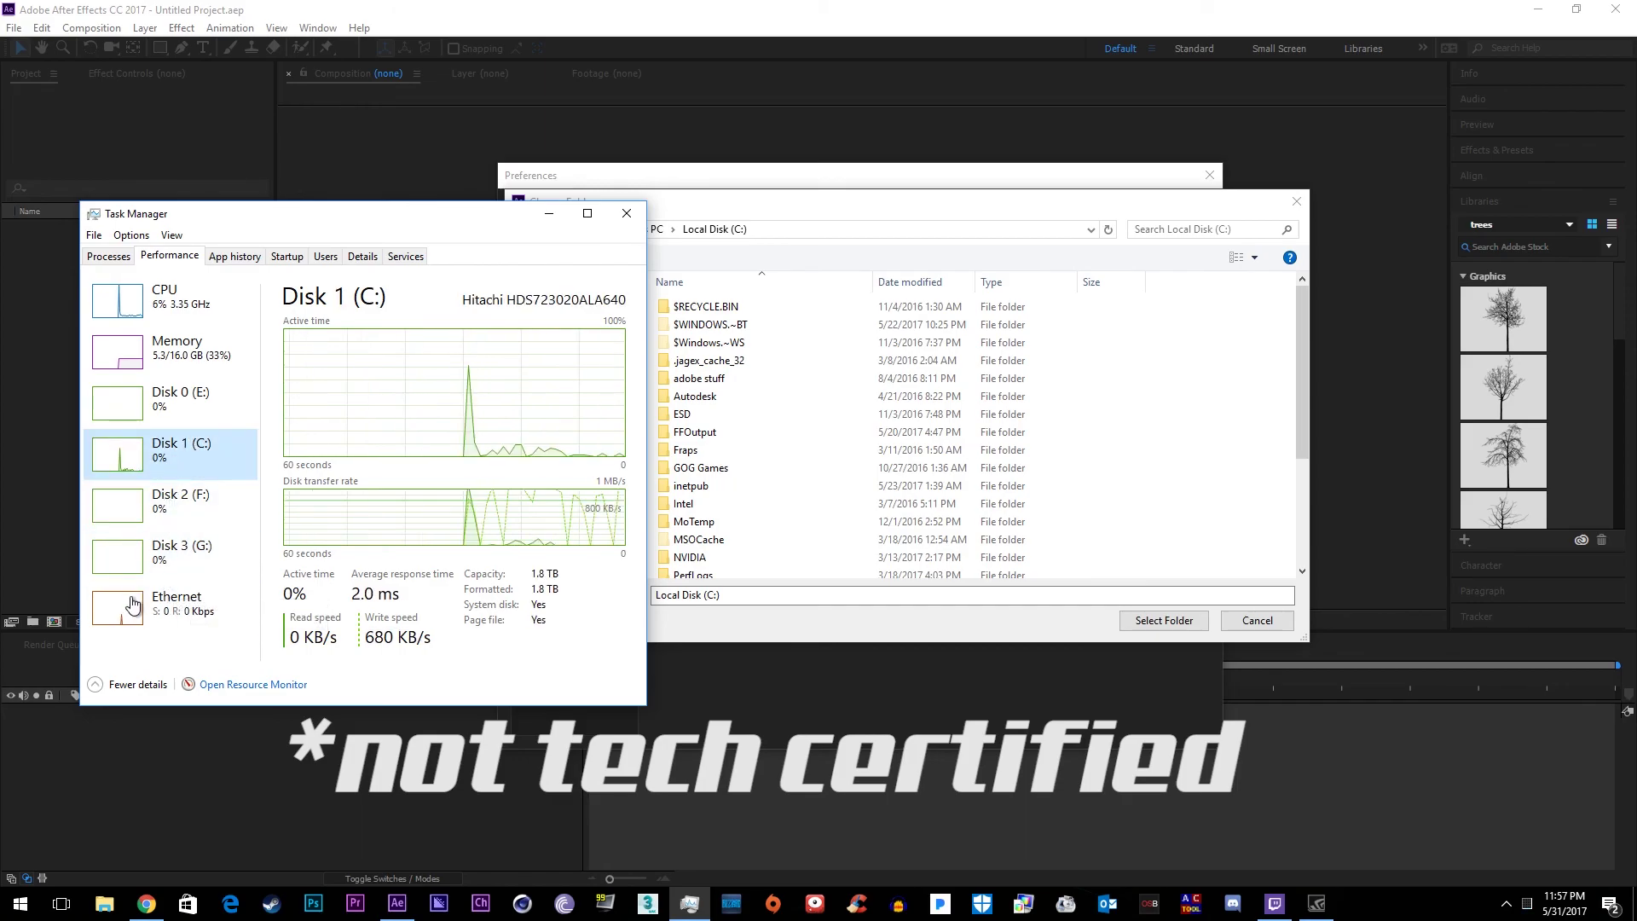
# Examine the activity graphs of the E:, C:, F: and G: disks in turn, and close Task Manager
pyautogui.click(175, 558)
pyautogui.click(181, 503)
pyautogui.click(183, 502)
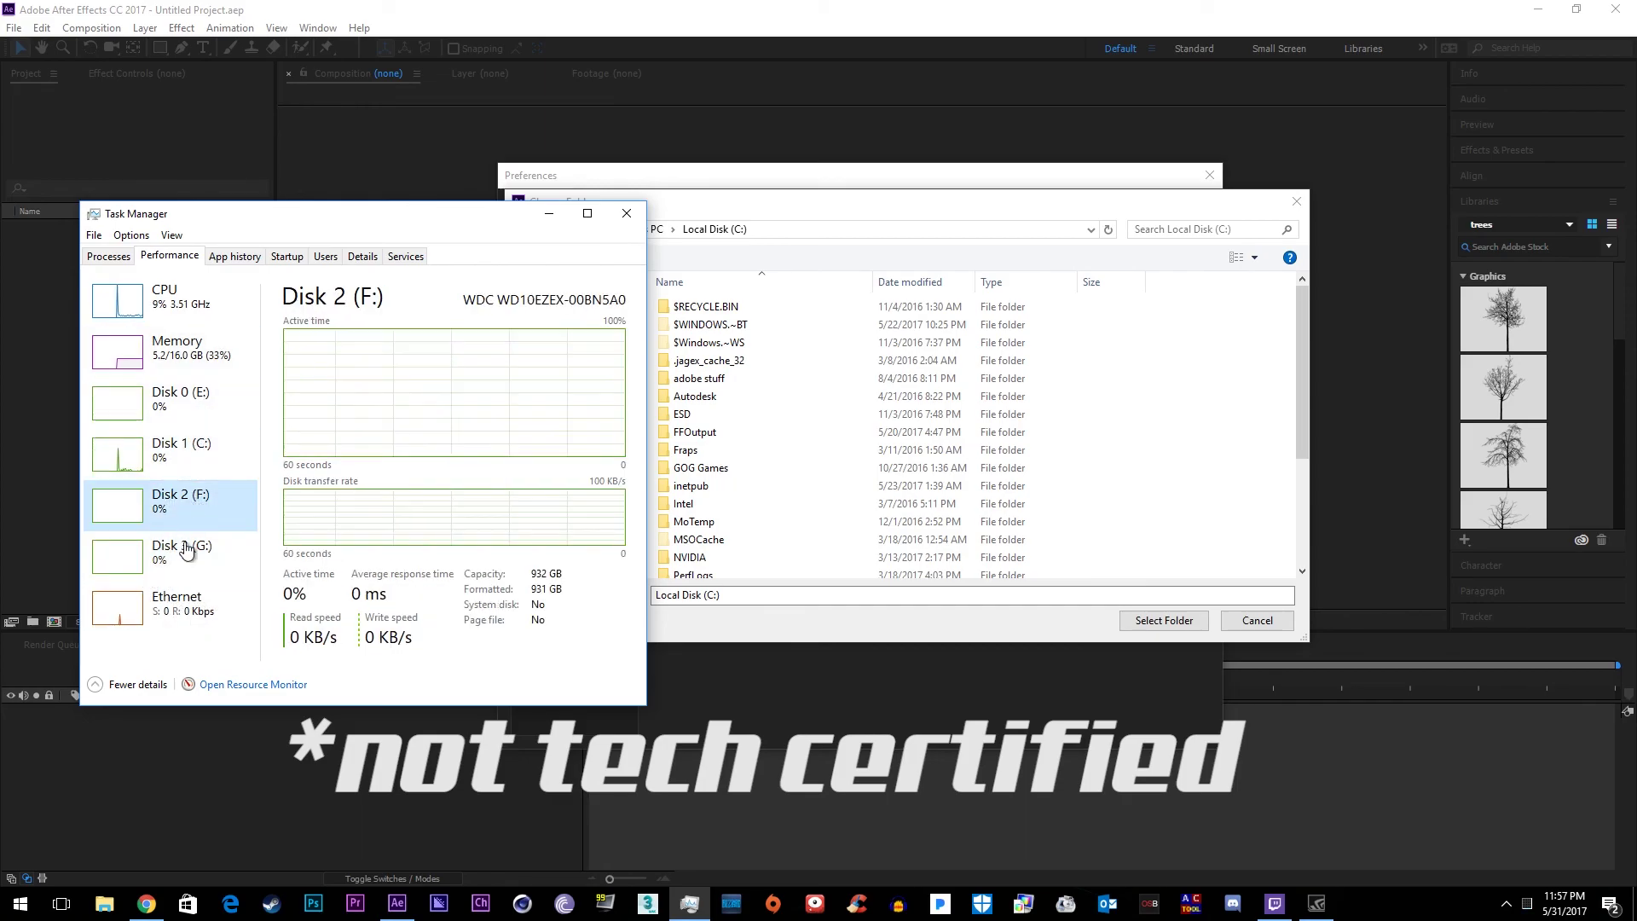
pyautogui.click(189, 552)
pyautogui.click(183, 501)
pyautogui.click(195, 550)
pyautogui.click(192, 504)
pyautogui.click(192, 537)
pyautogui.click(194, 397)
pyautogui.click(183, 502)
pyautogui.click(189, 452)
pyautogui.click(192, 399)
pyautogui.click(192, 552)
pyautogui.click(199, 517)
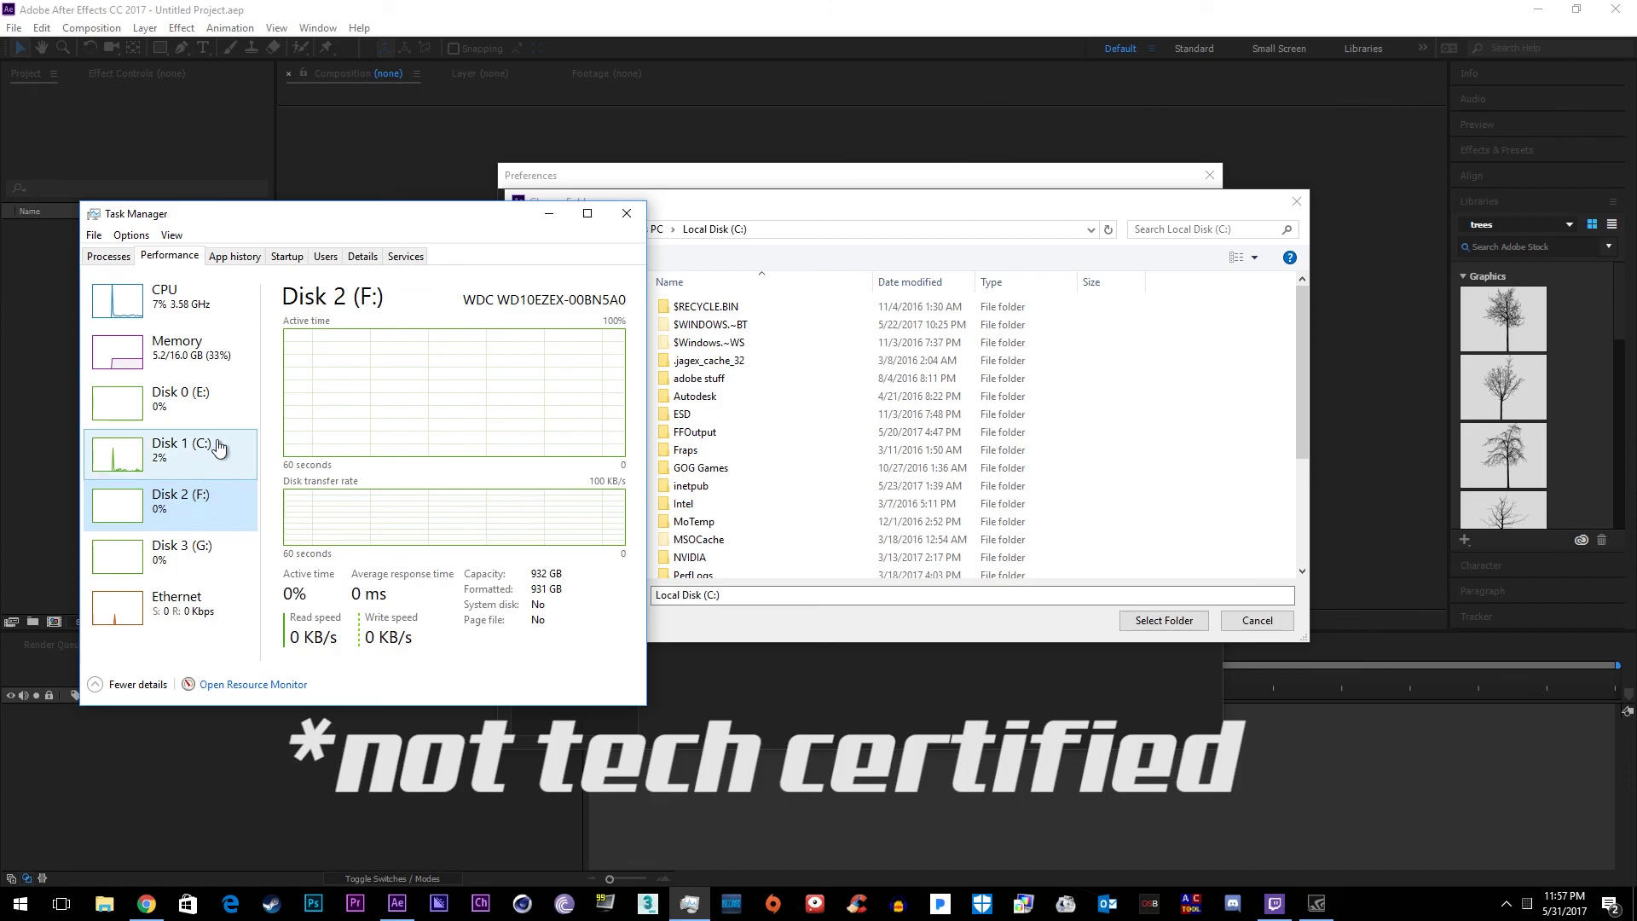
pyautogui.click(626, 213)
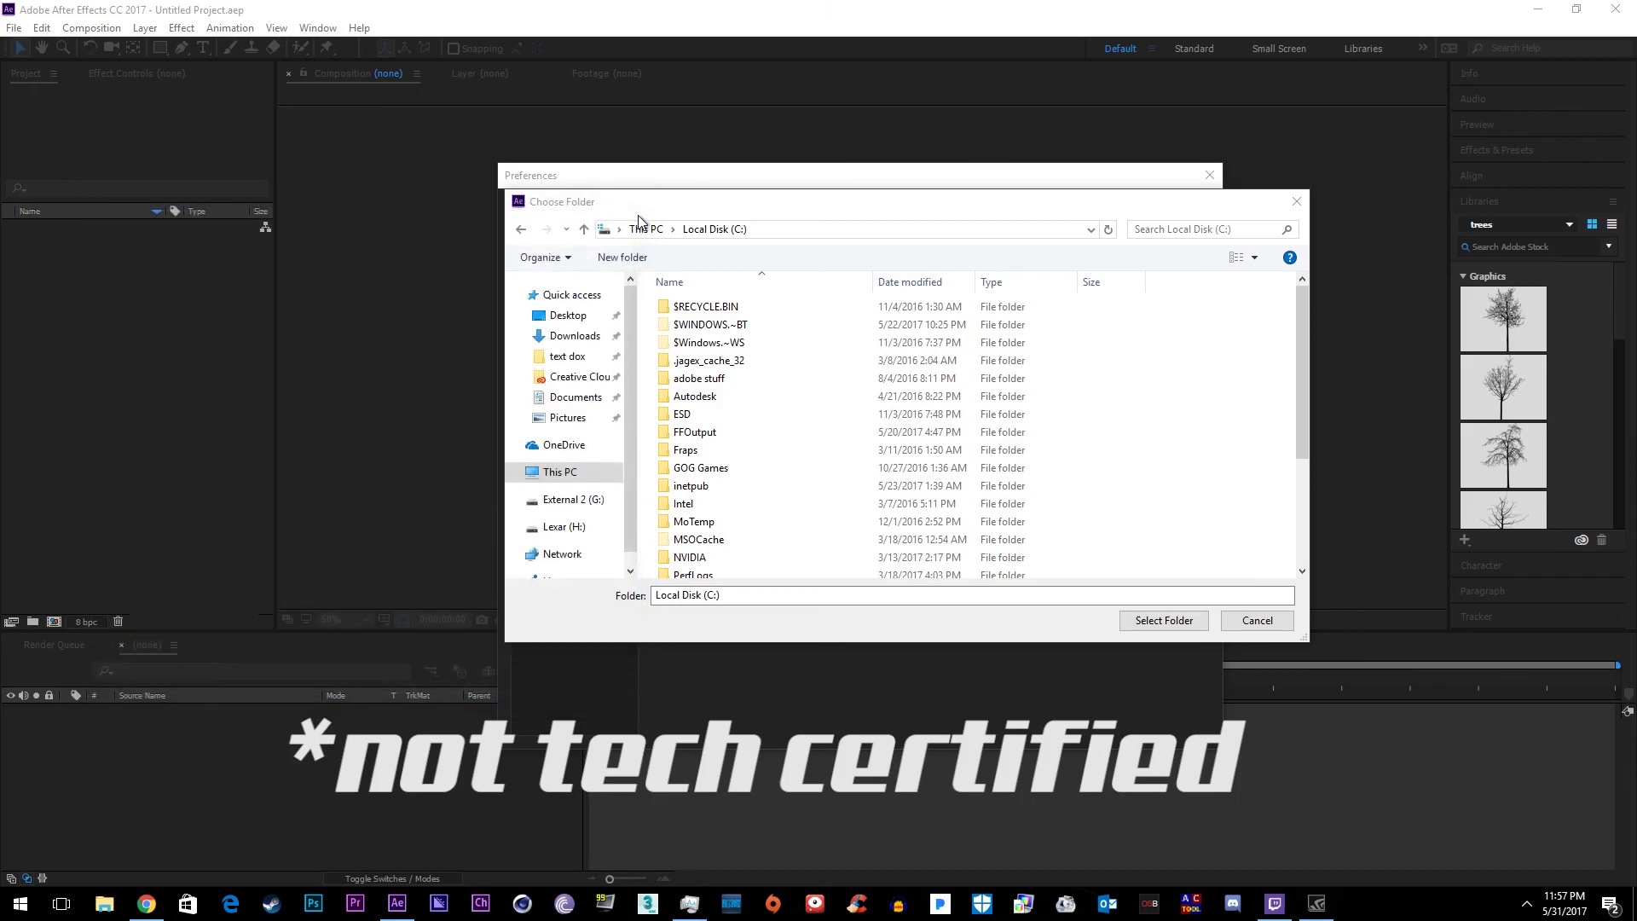